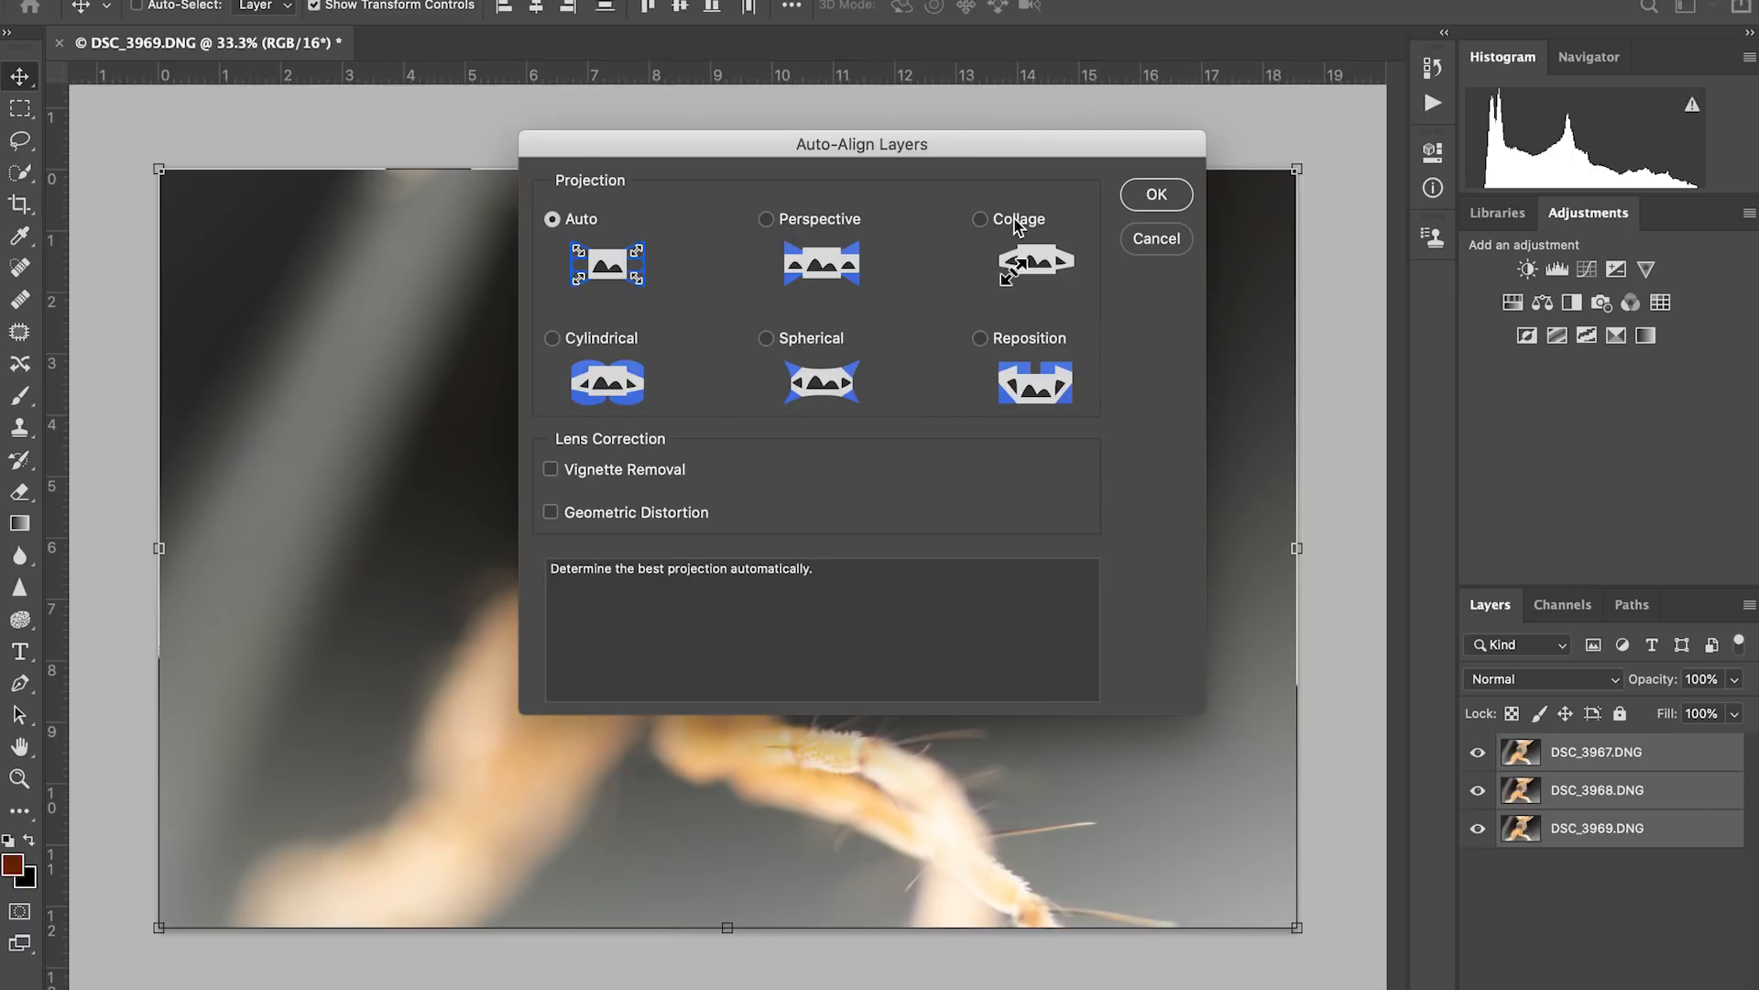
pyautogui.click(1157, 242)
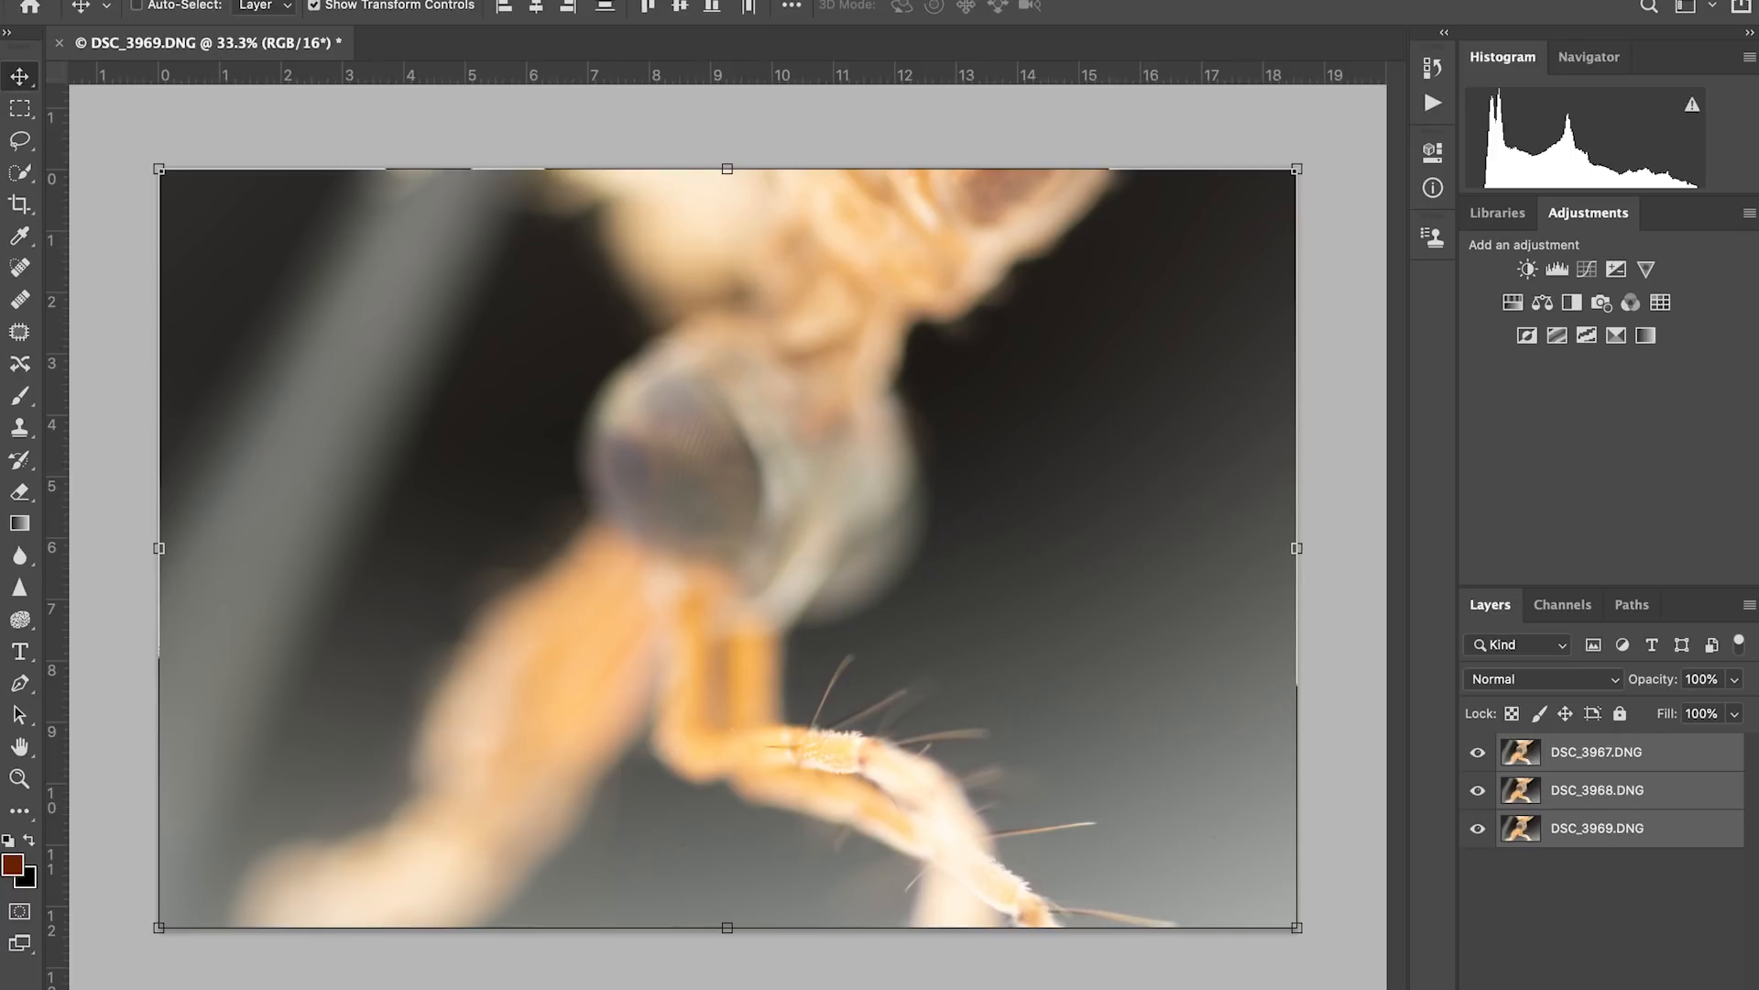
pyautogui.click(252, 2)
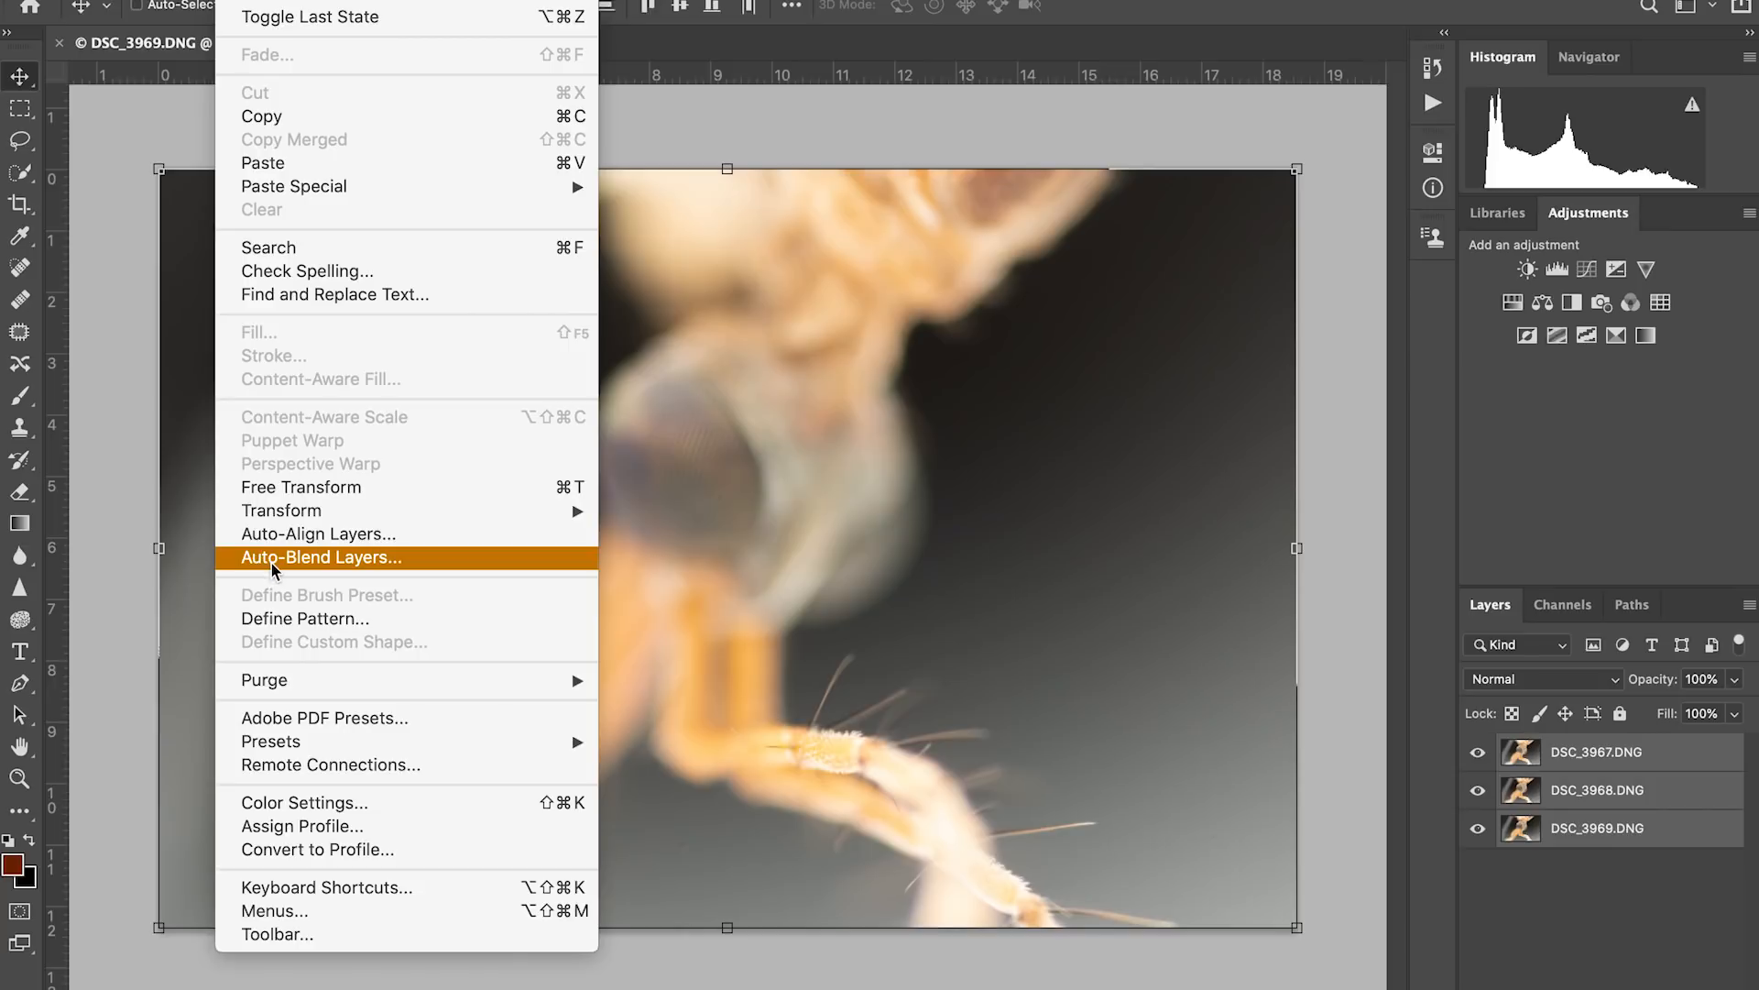
pyautogui.click(376, 558)
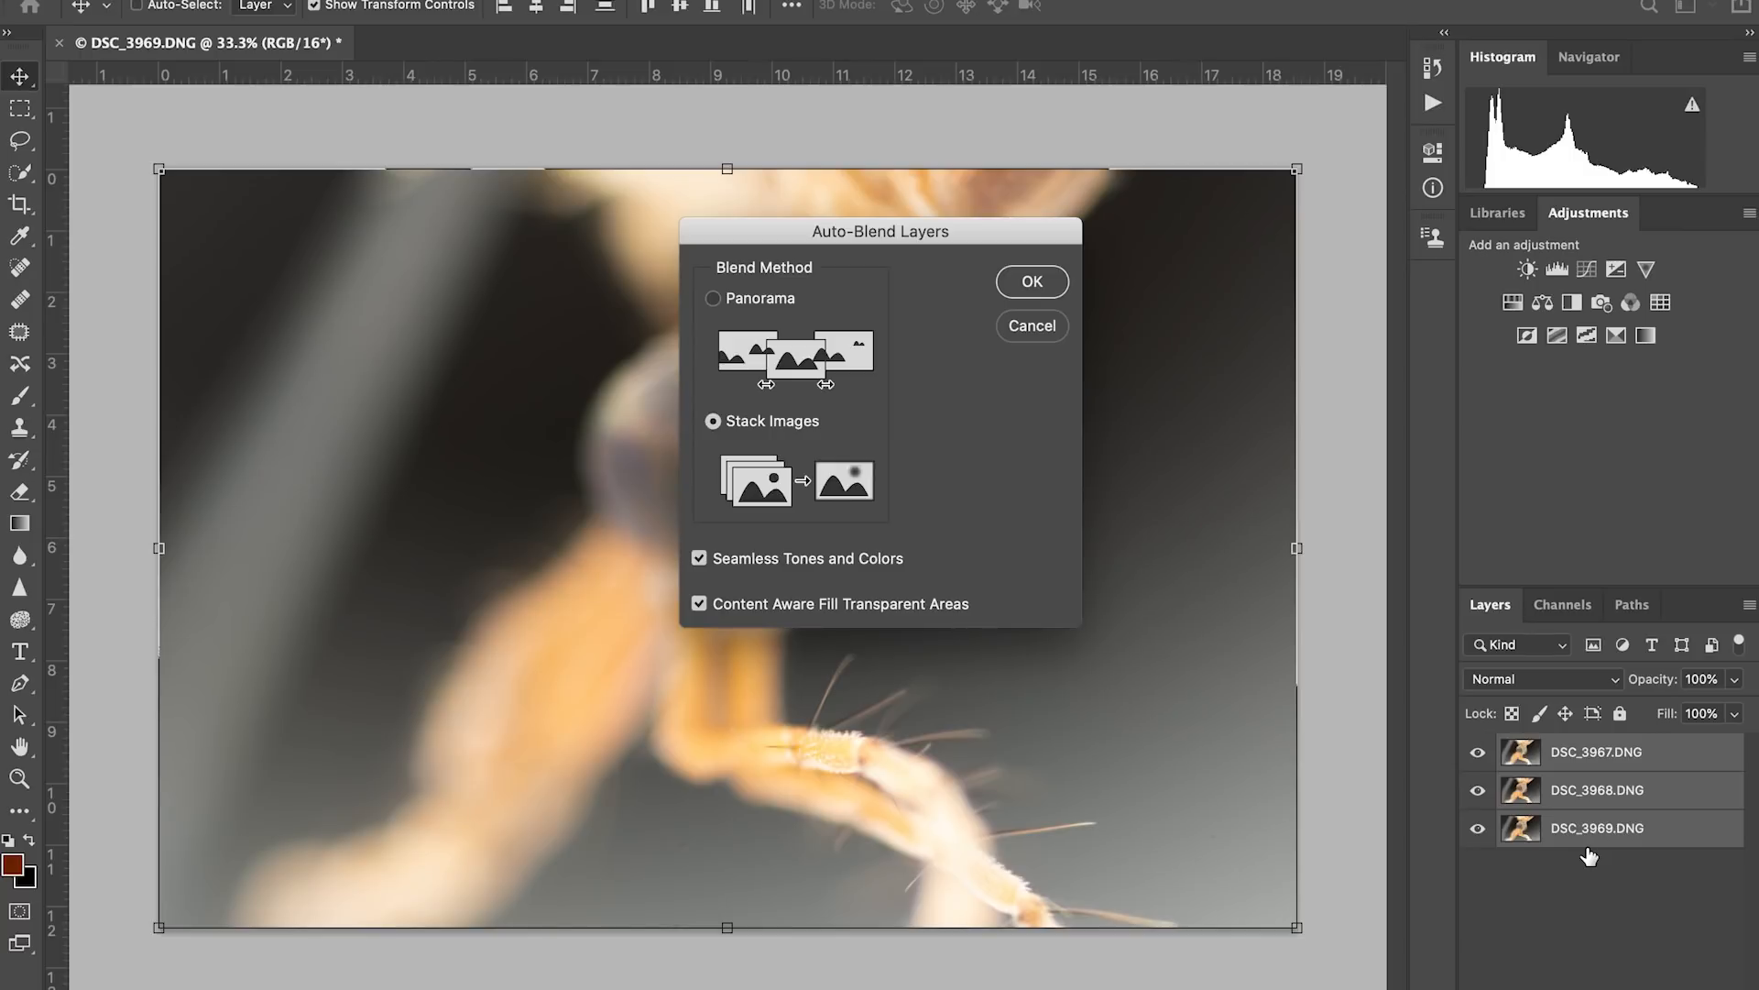
pyautogui.click(1034, 327)
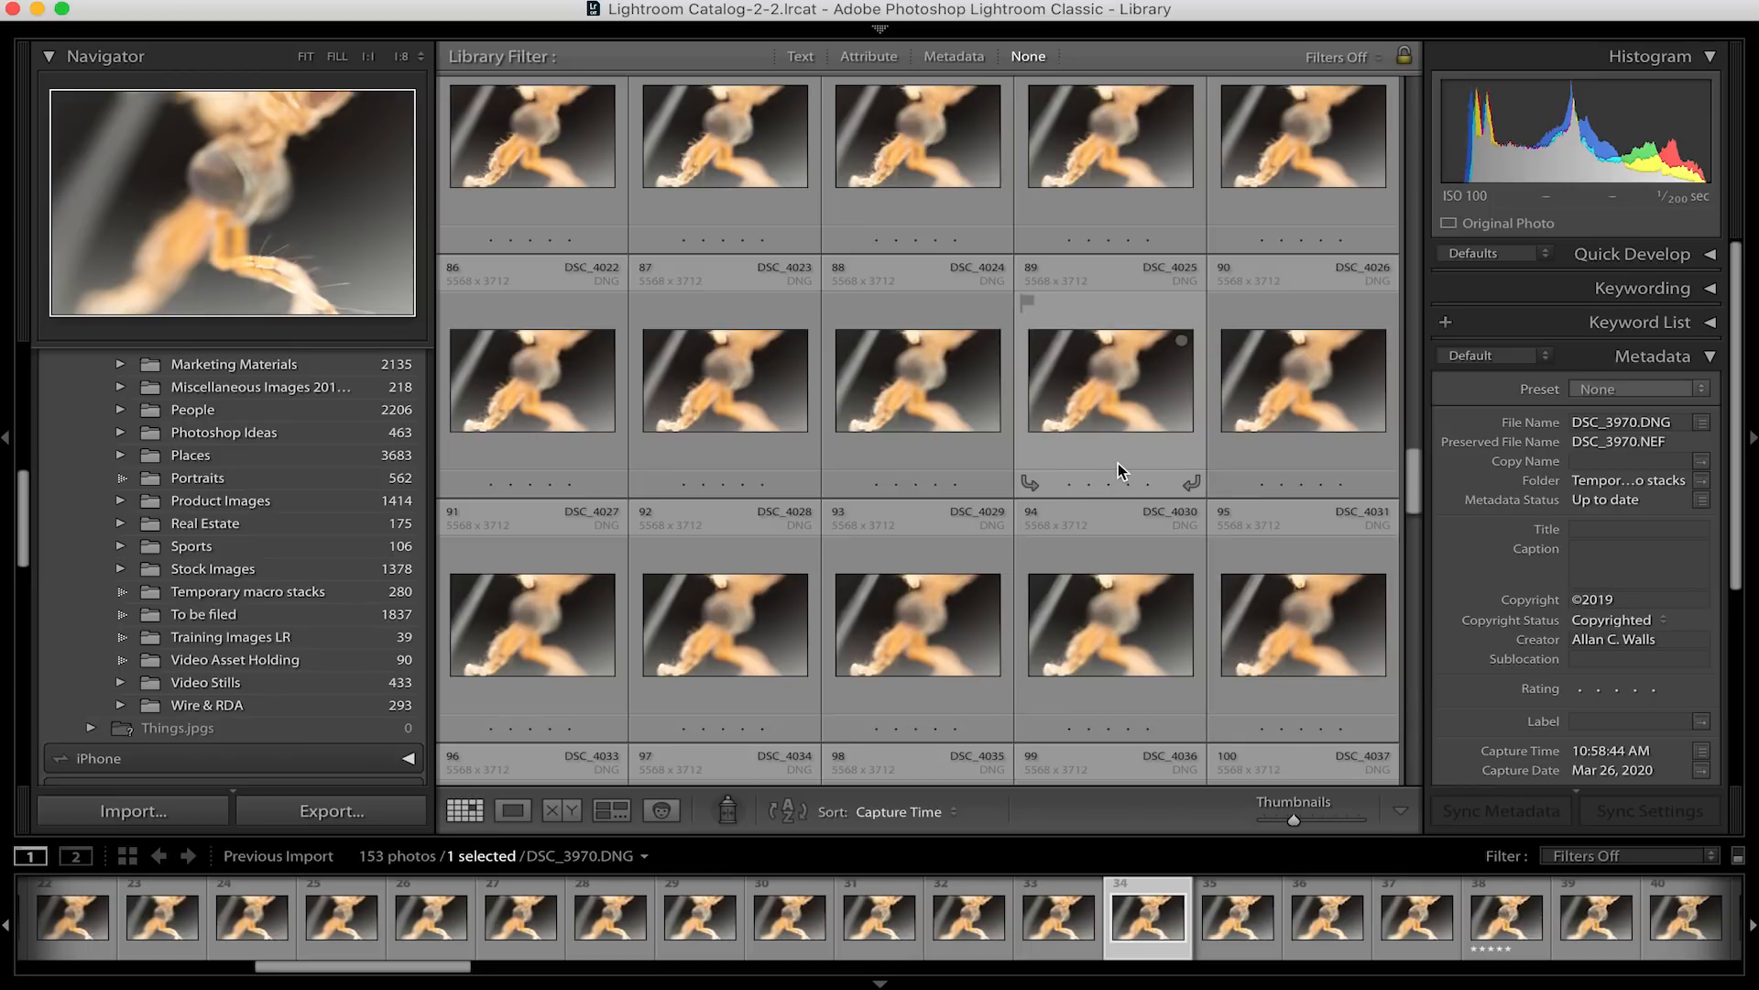
# Switch to Lightroom Classic, select the 95-photo macro stack starting with DSC_3937, and open it in the Develop module
pyautogui.scroll(3, 1118, 464)
pyautogui.scroll(10, 1118, 464)
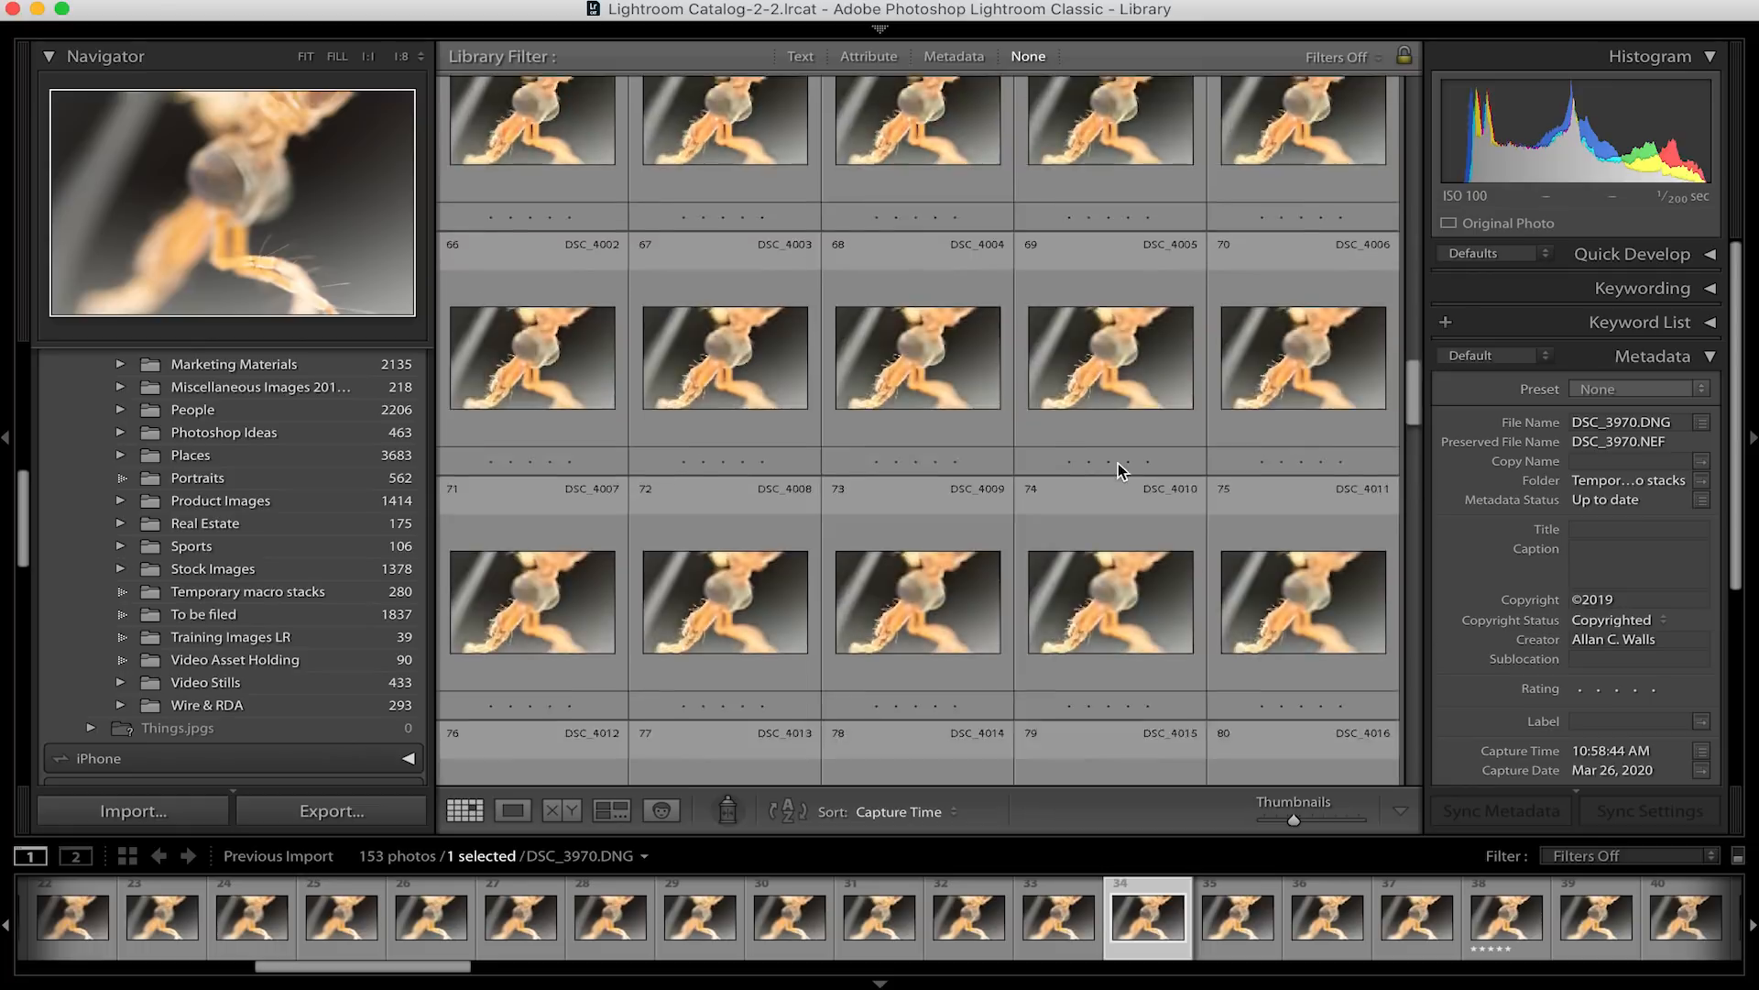
pyautogui.scroll(6, 1118, 464)
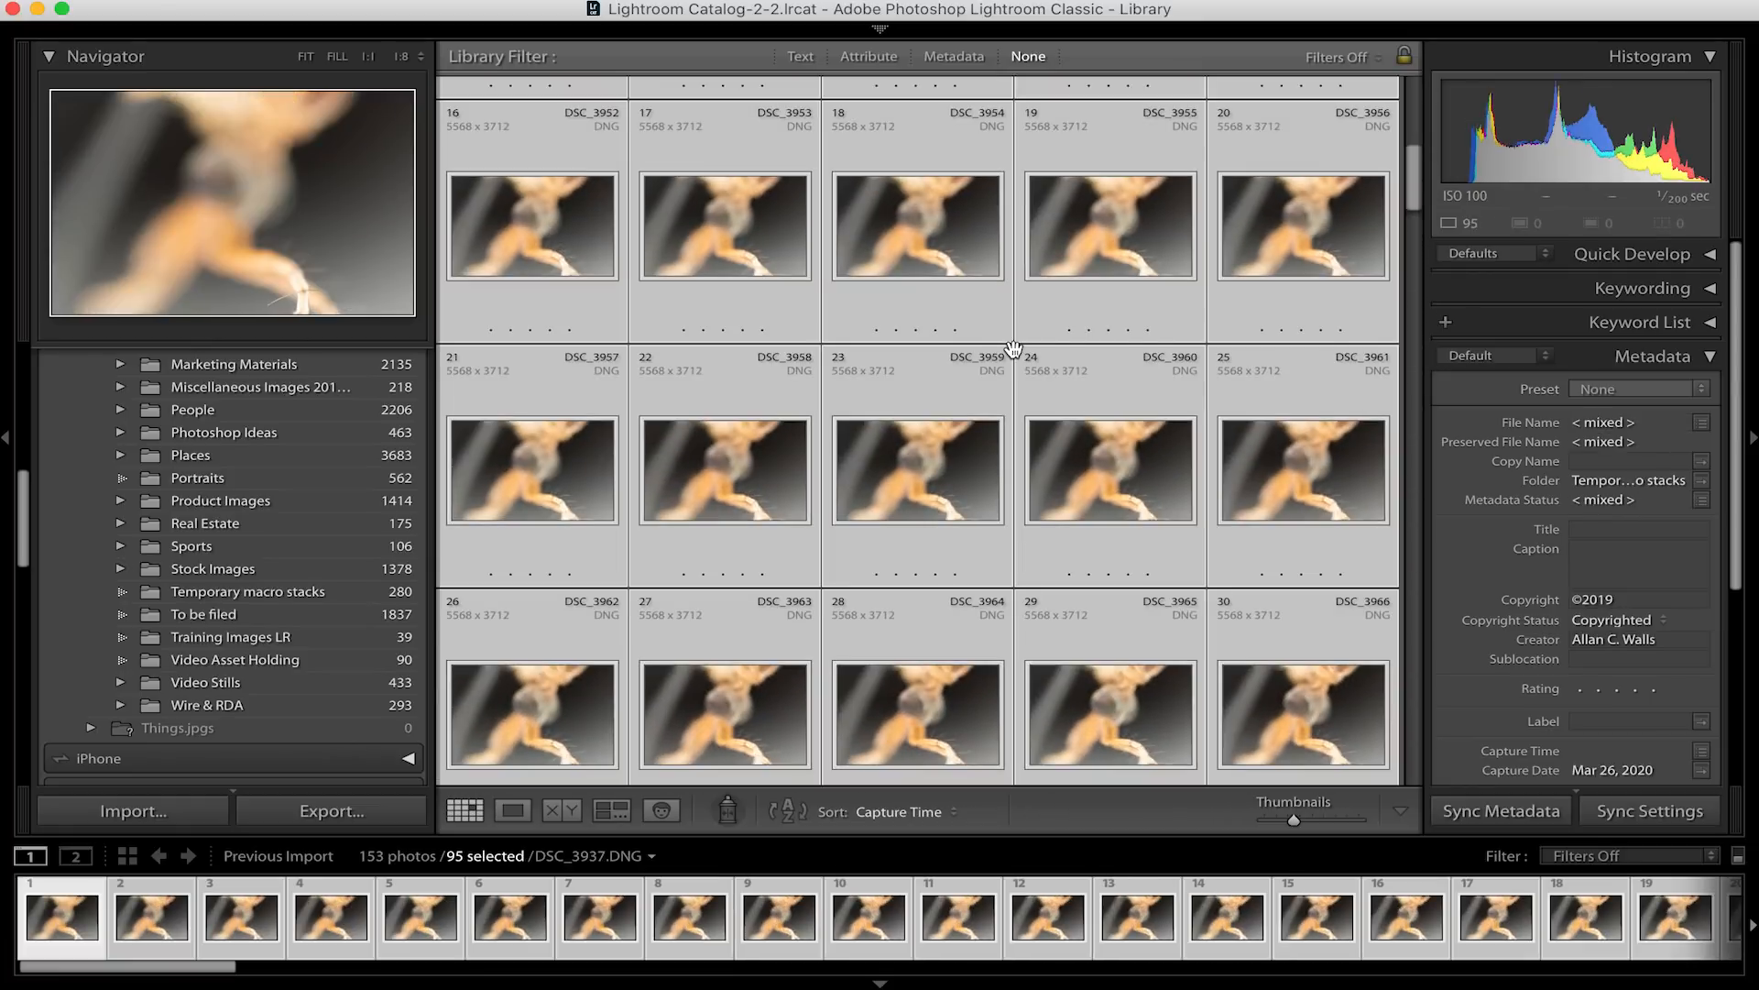
pyautogui.scroll(5, 1013, 349)
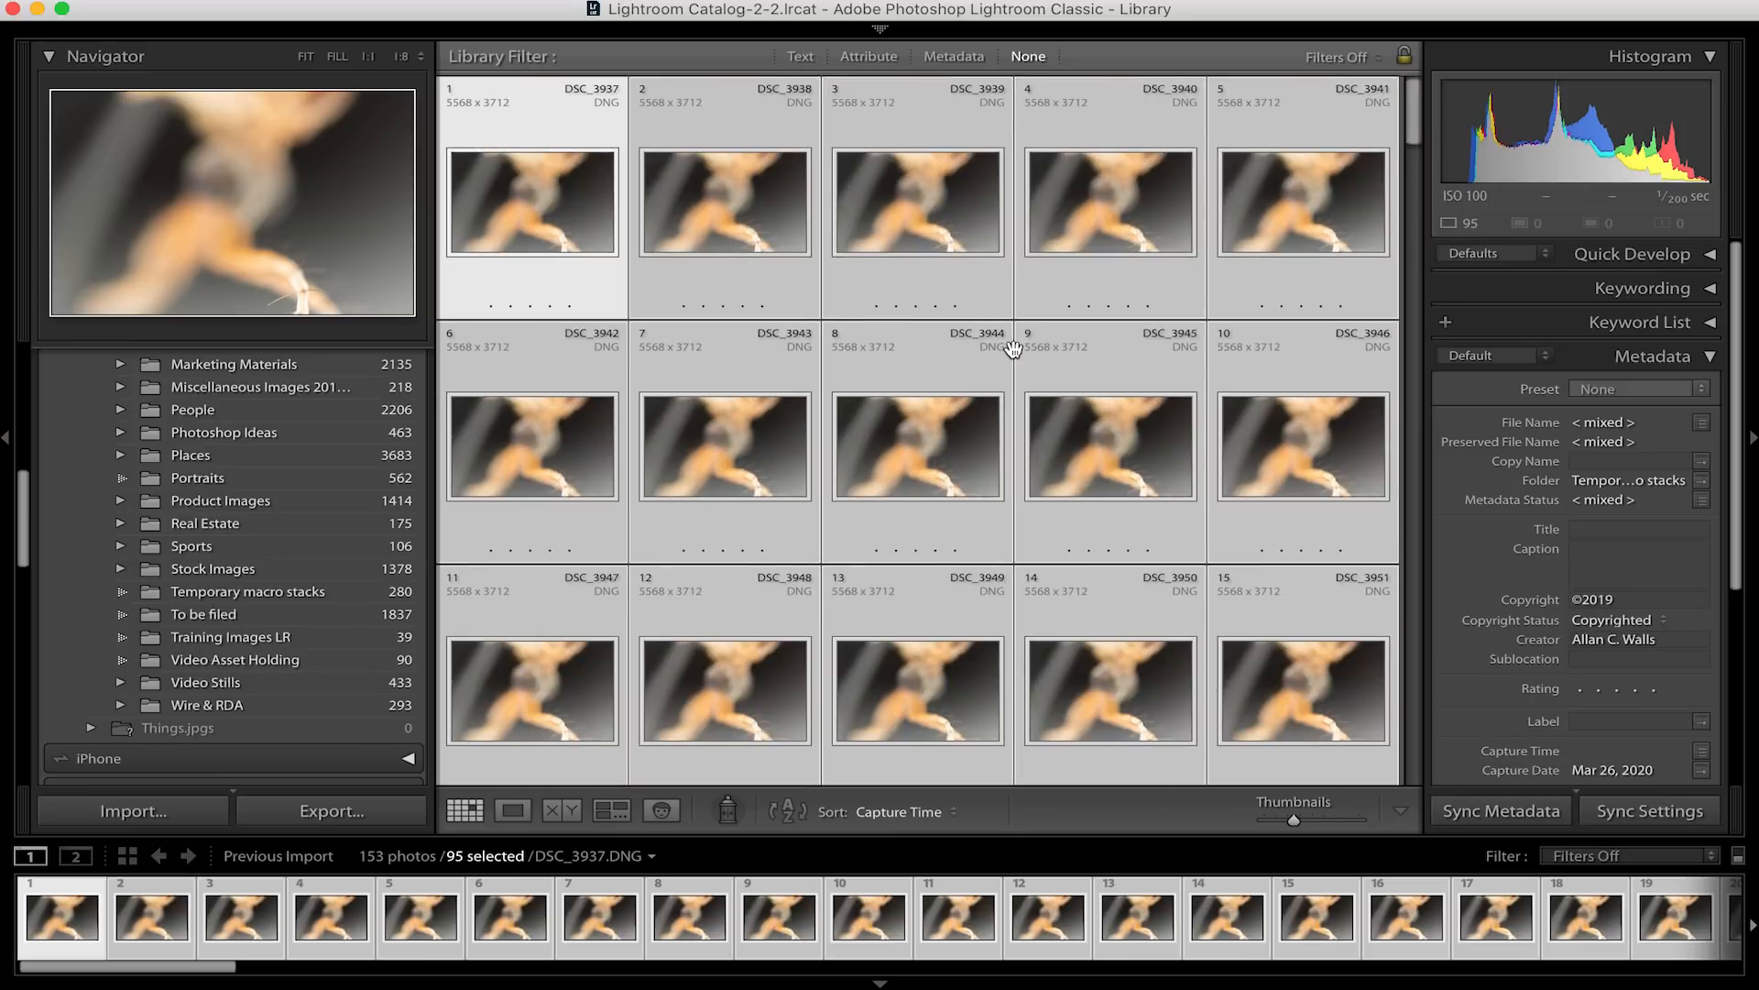
pyautogui.moveTo(1283, 24)
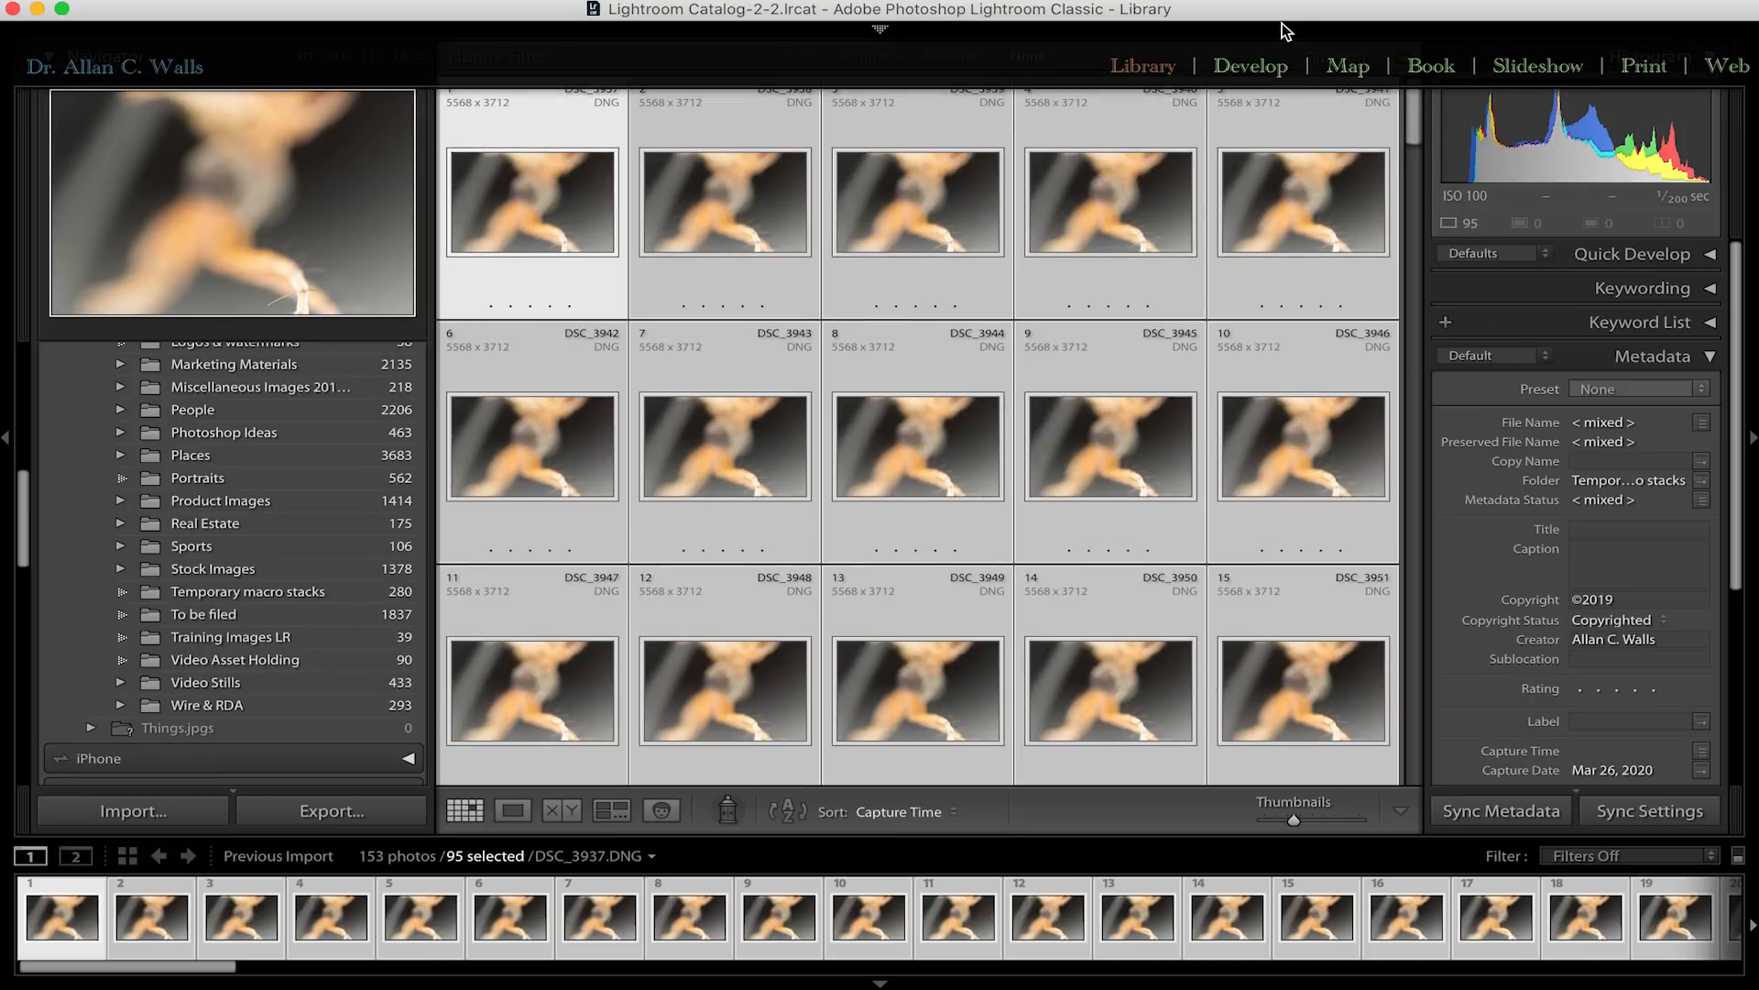
pyautogui.click(1261, 68)
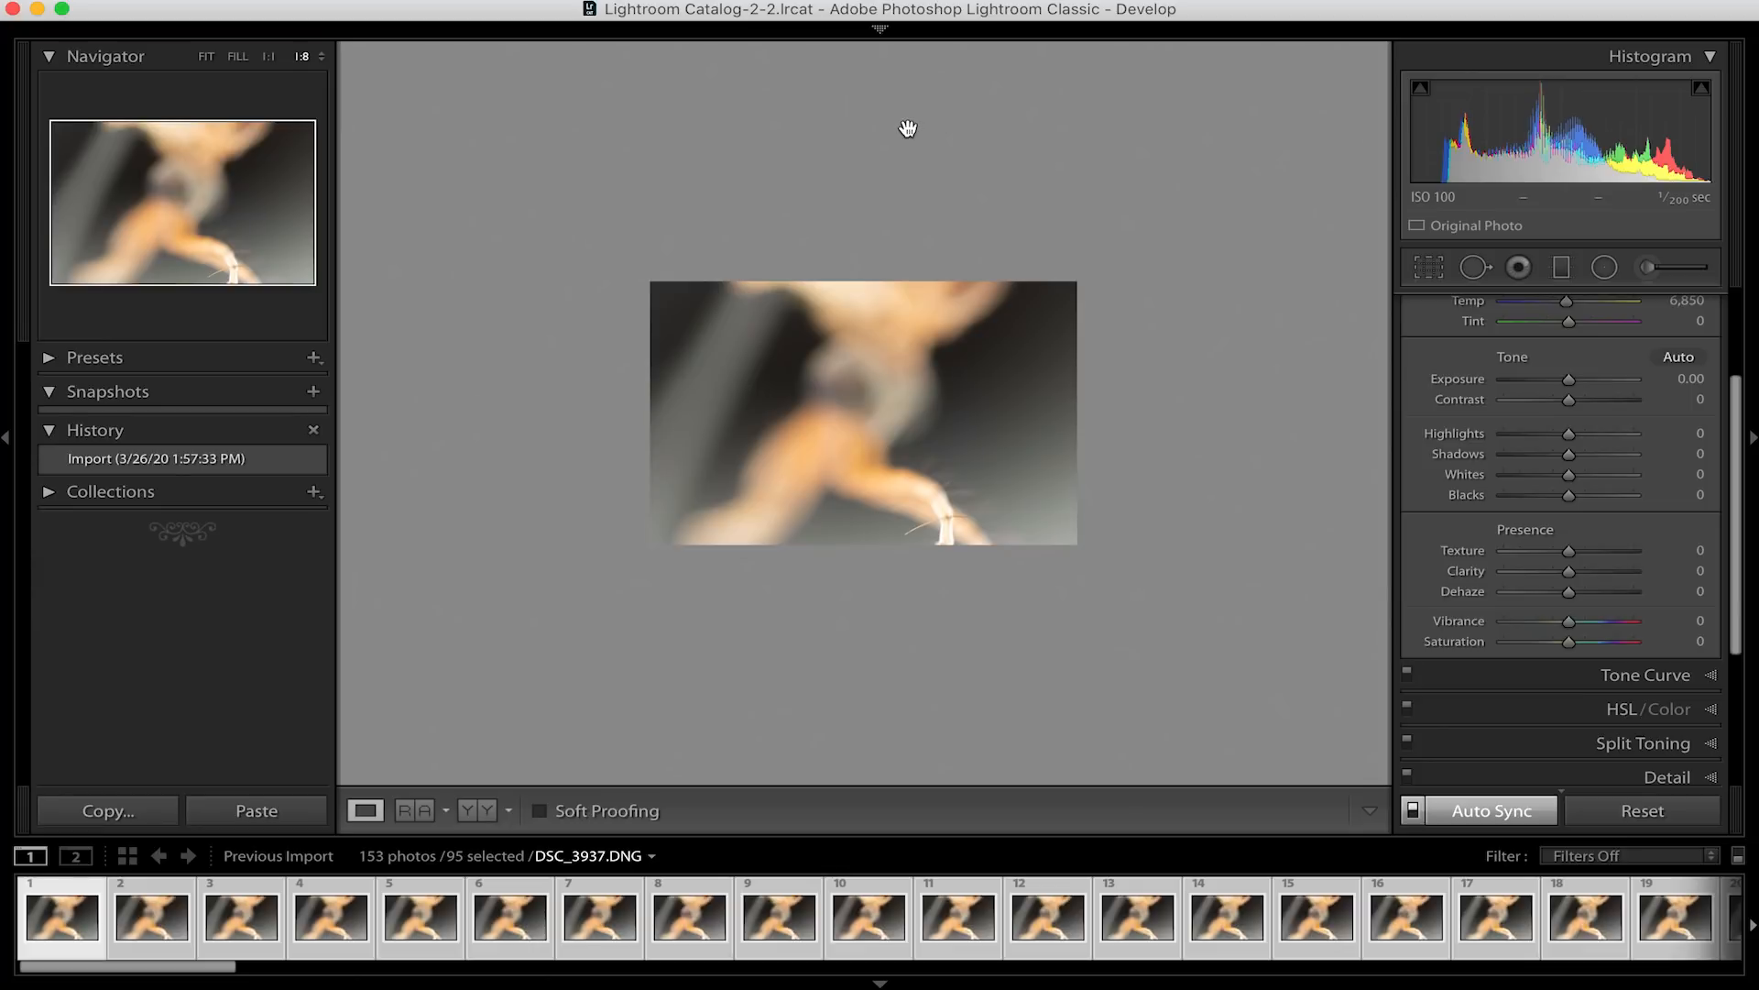
# Display the photo at Fill zoom and make the sharply focused DSC_3981 the active photo within the selected stack
pyautogui.click(236, 57)
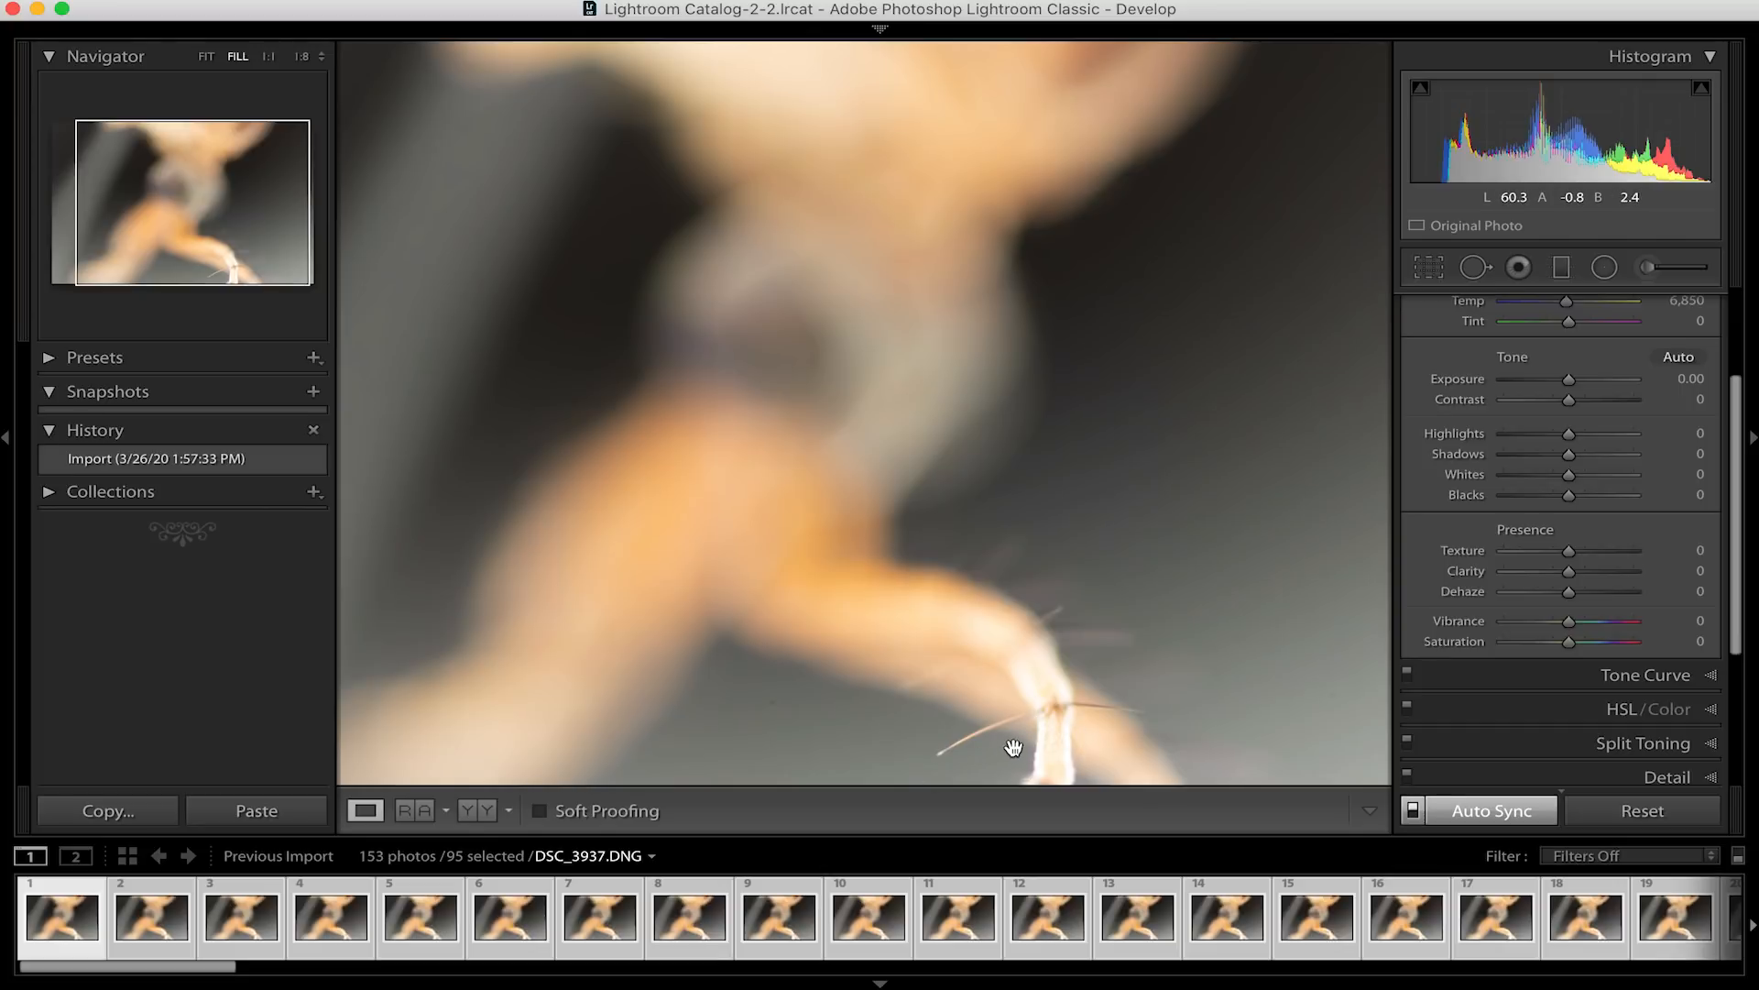
pyautogui.scroll(-5, 1122, 925)
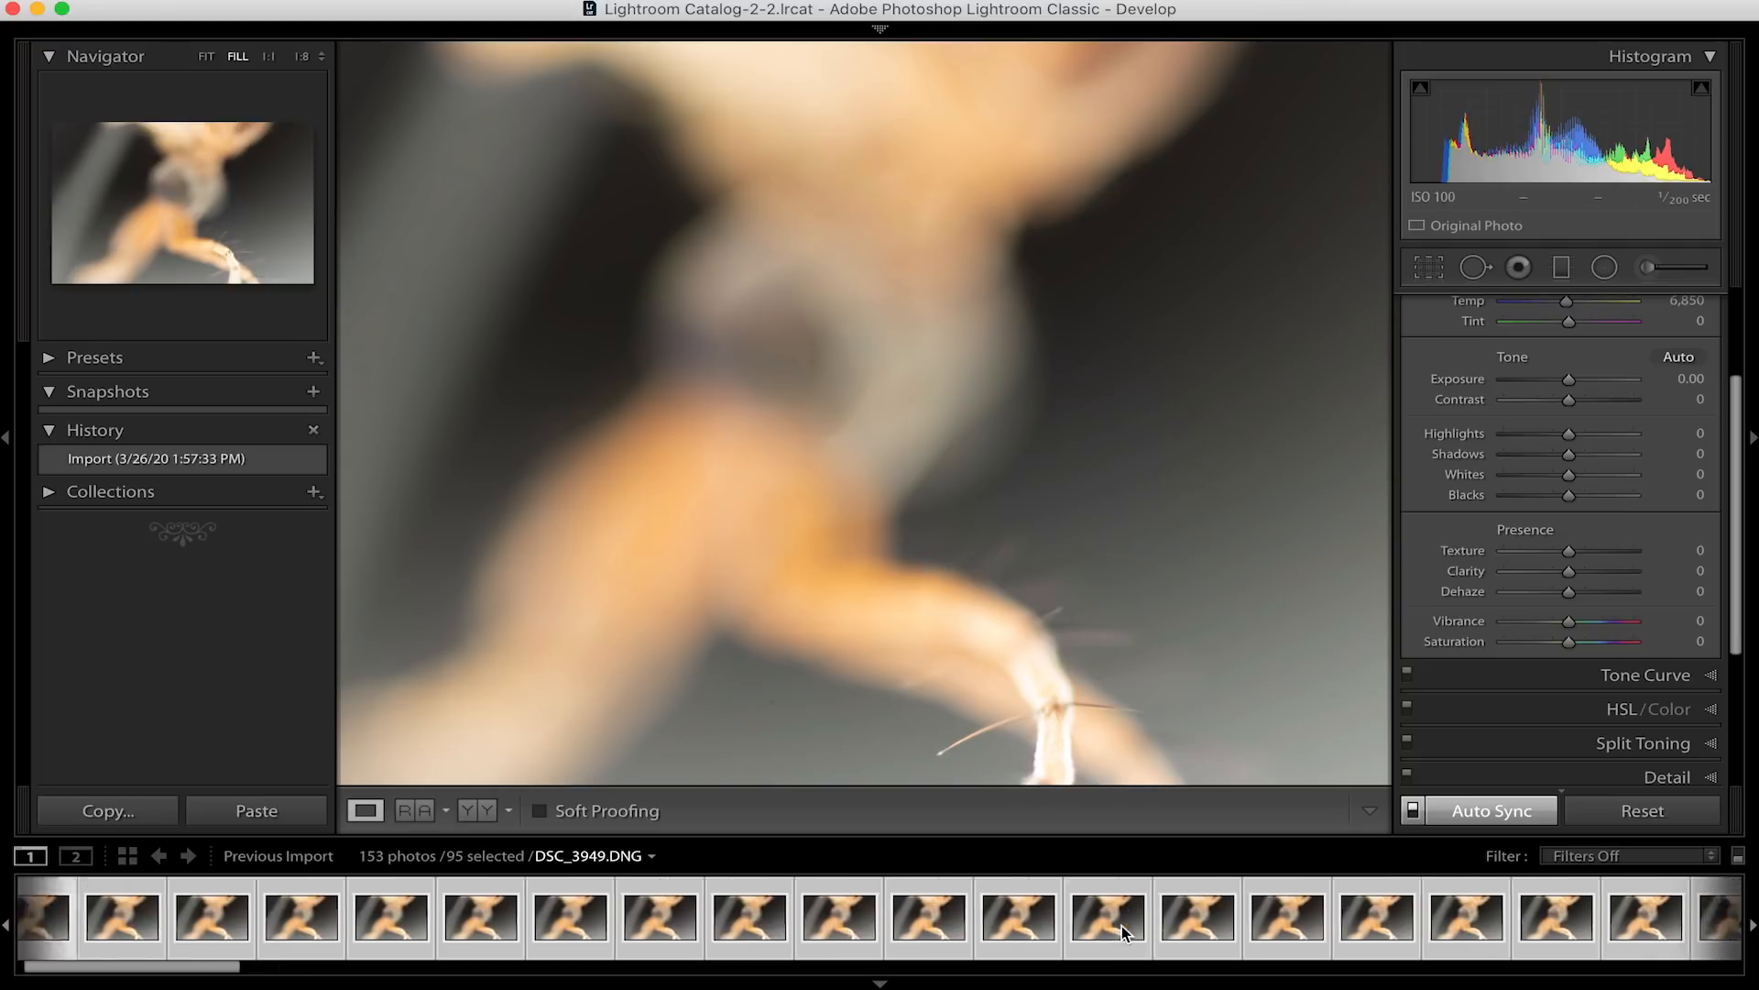
pyautogui.scroll(-6, 1122, 926)
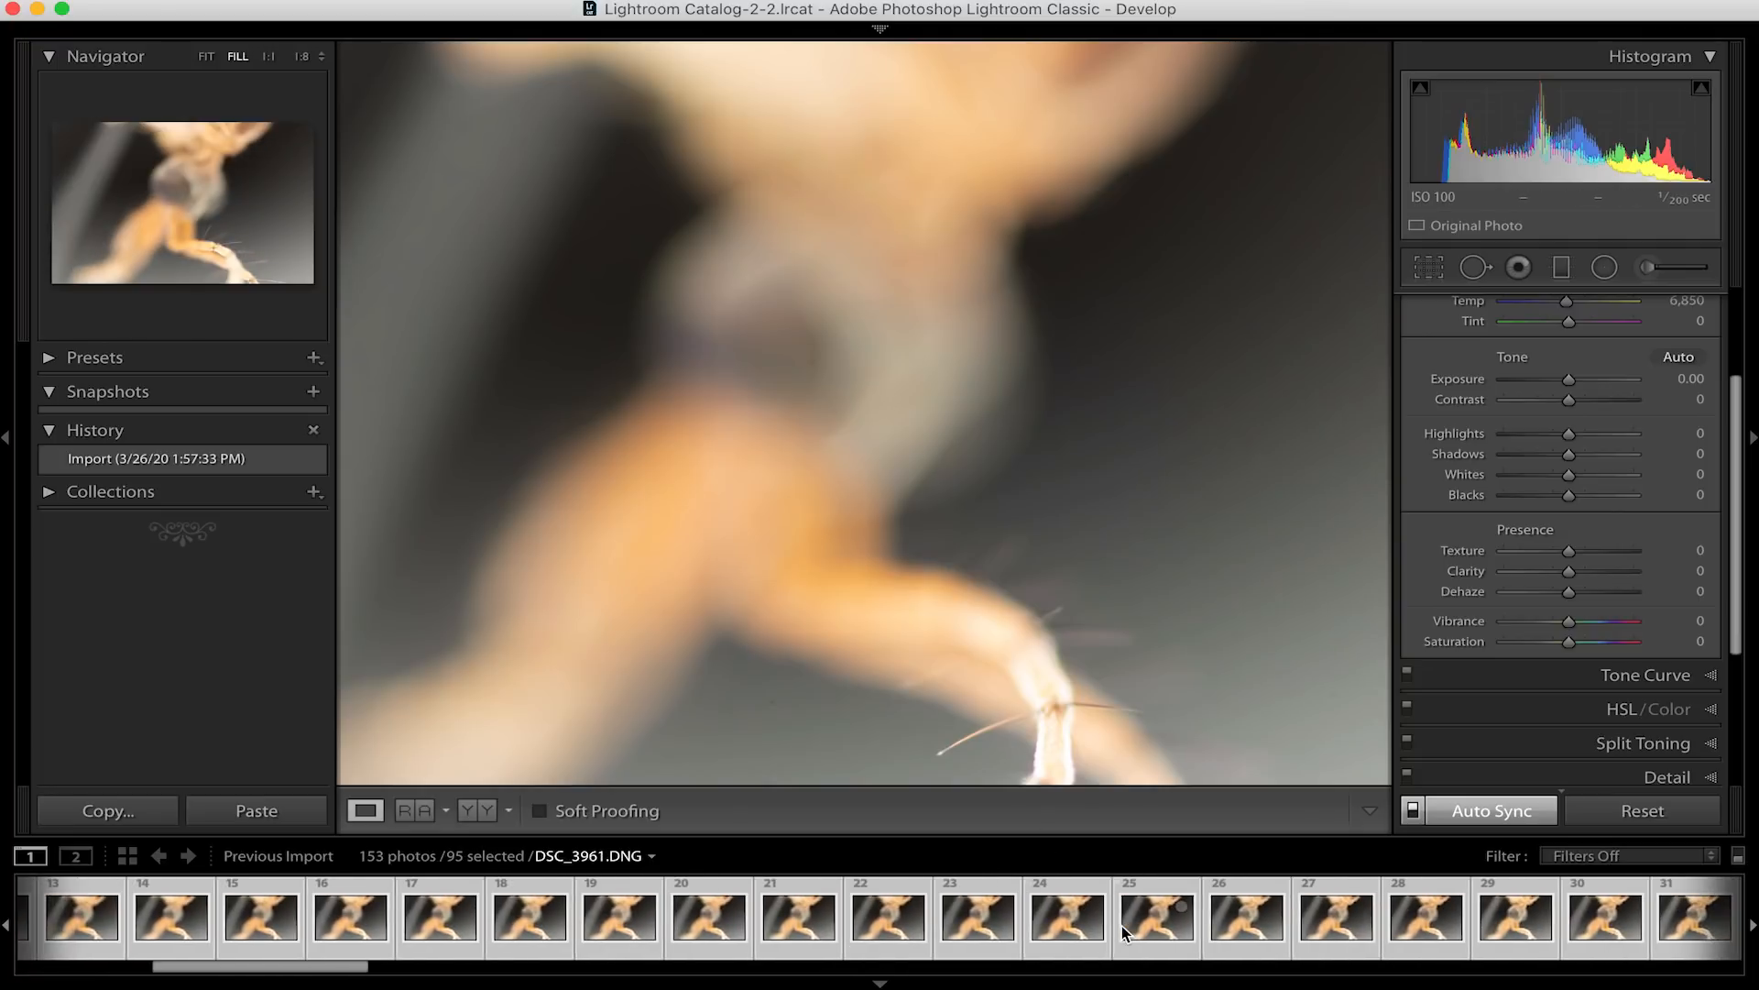
pyautogui.scroll(-5, 1121, 925)
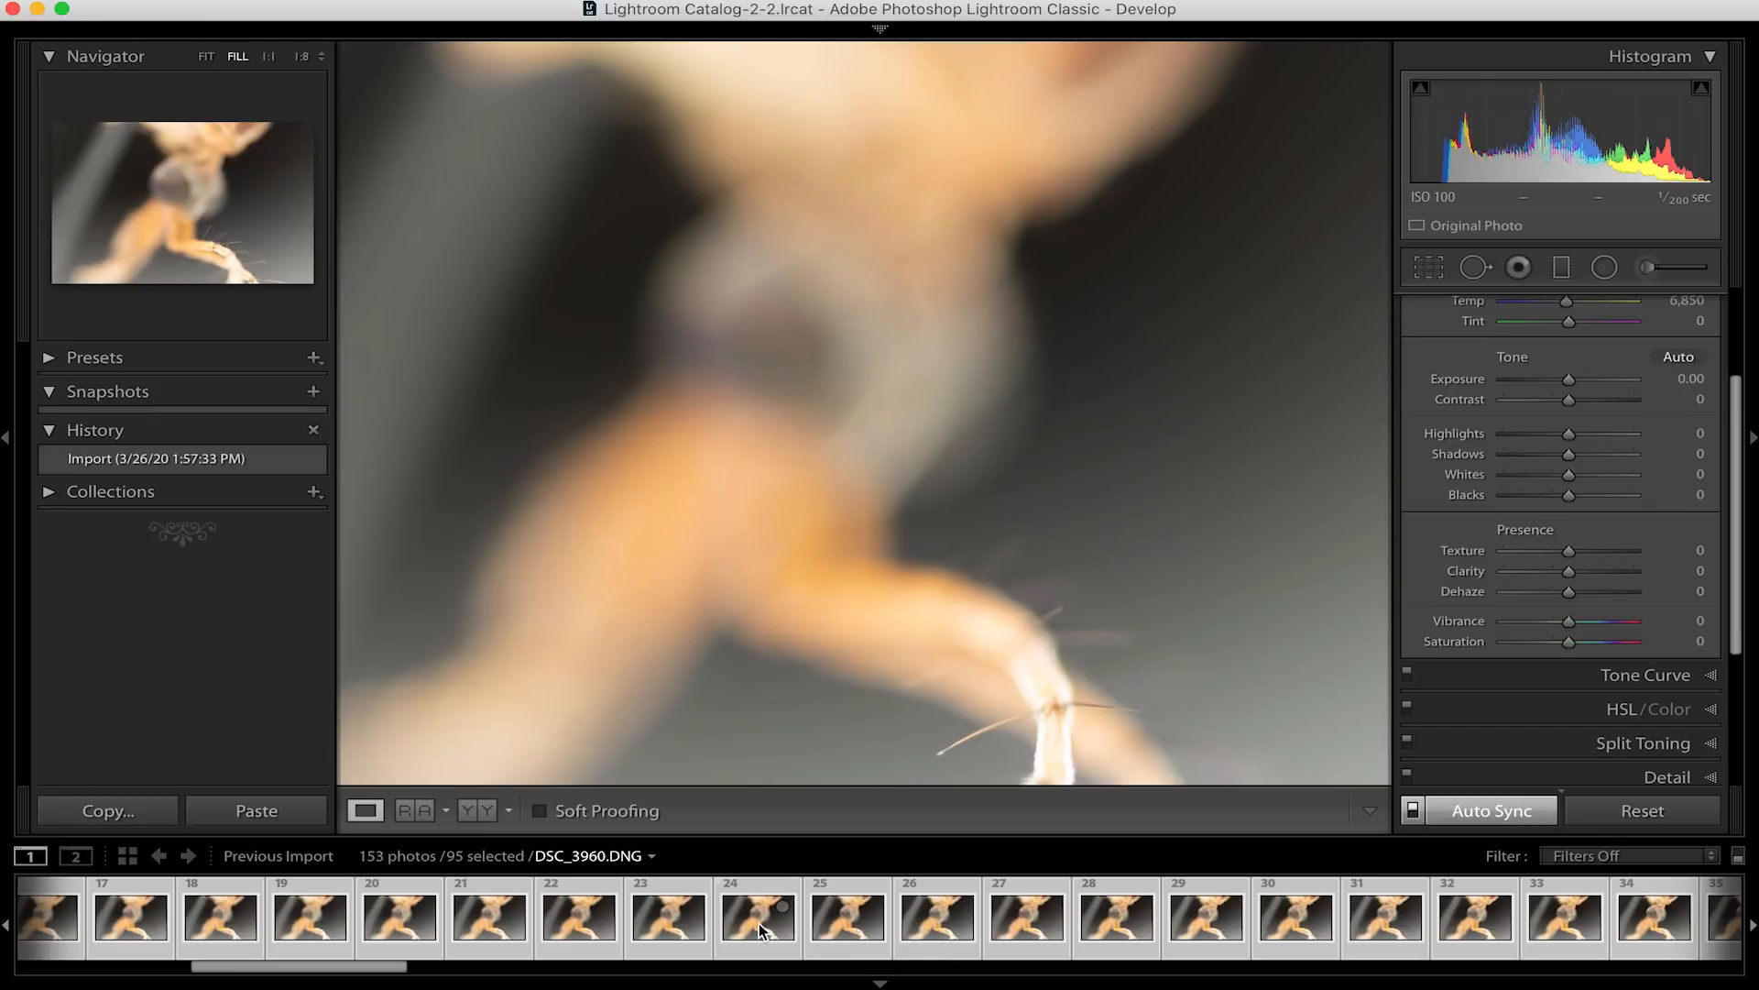
pyautogui.click(1386, 915)
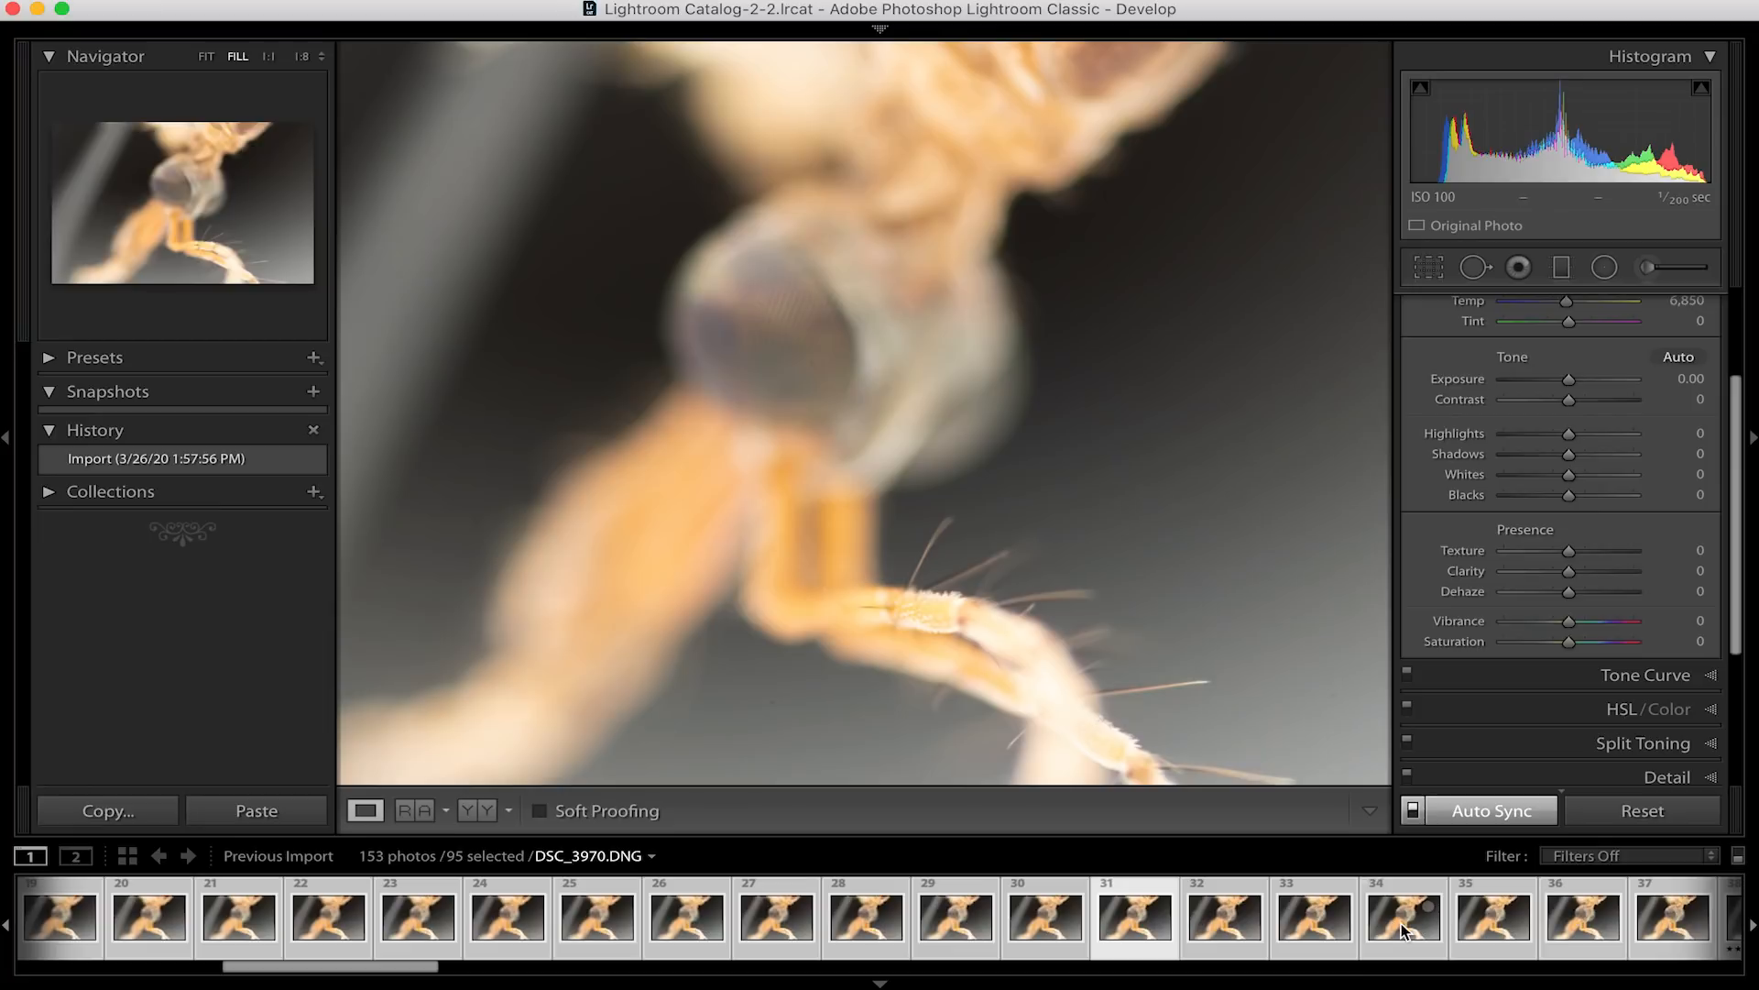
pyautogui.click(1400, 922)
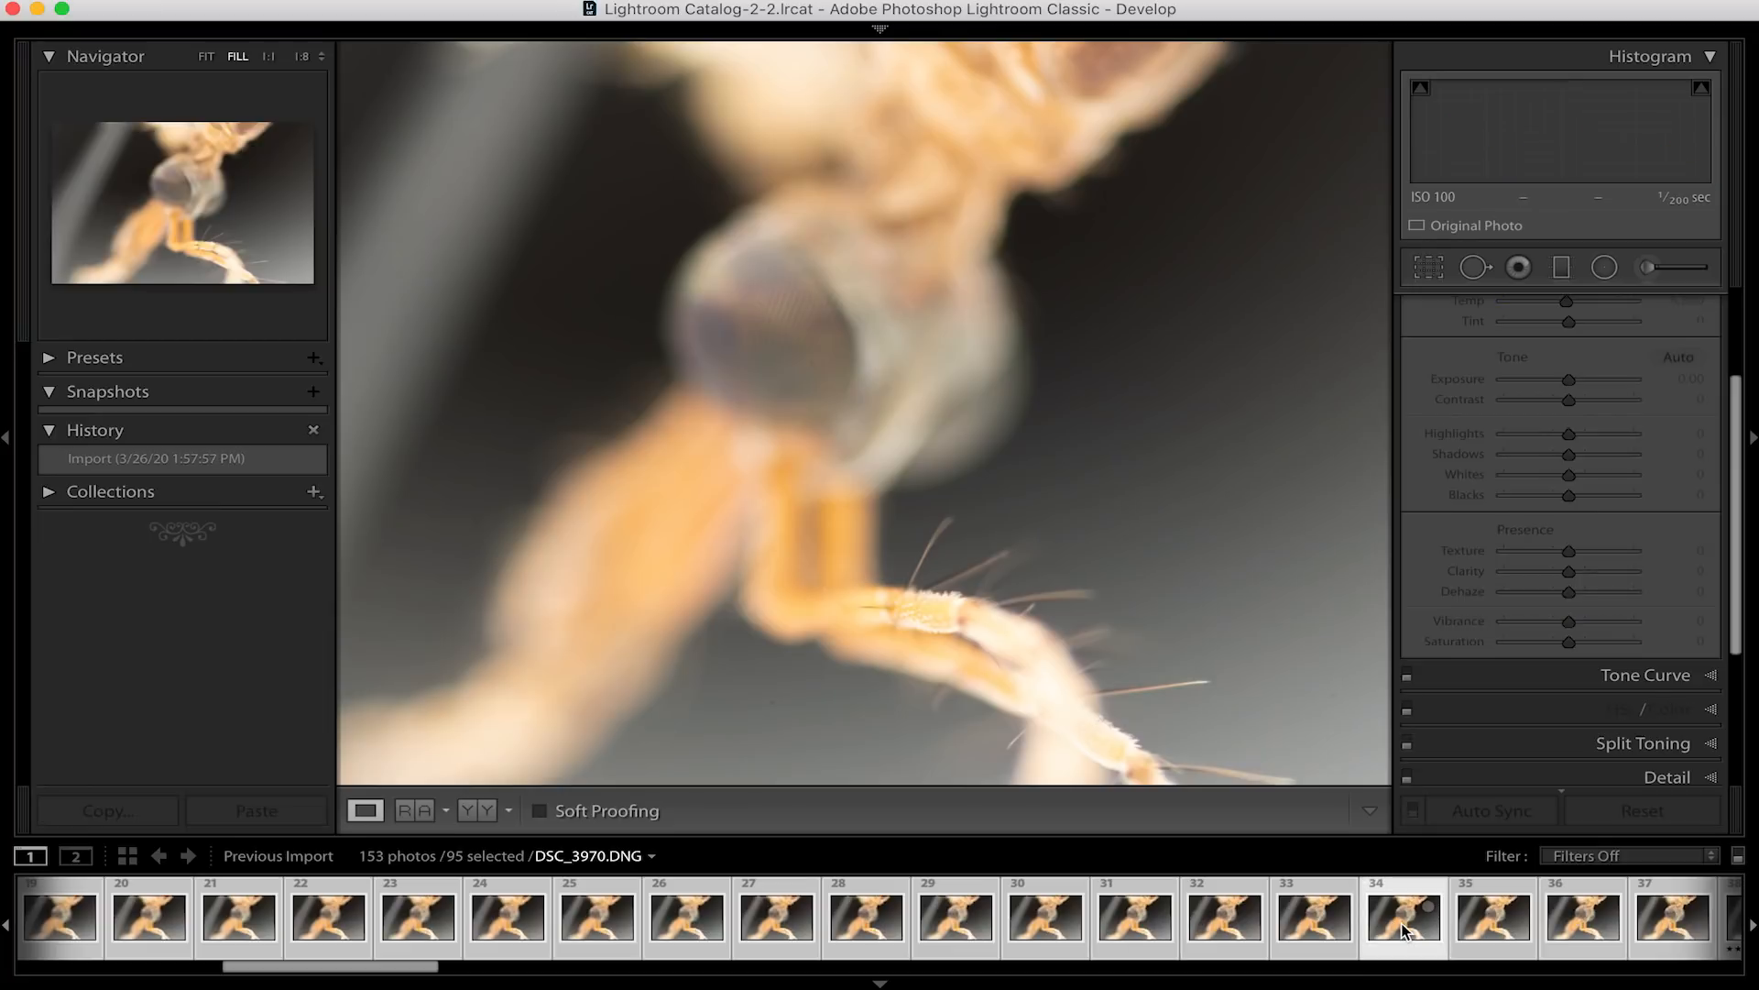
pyautogui.click(1580, 917)
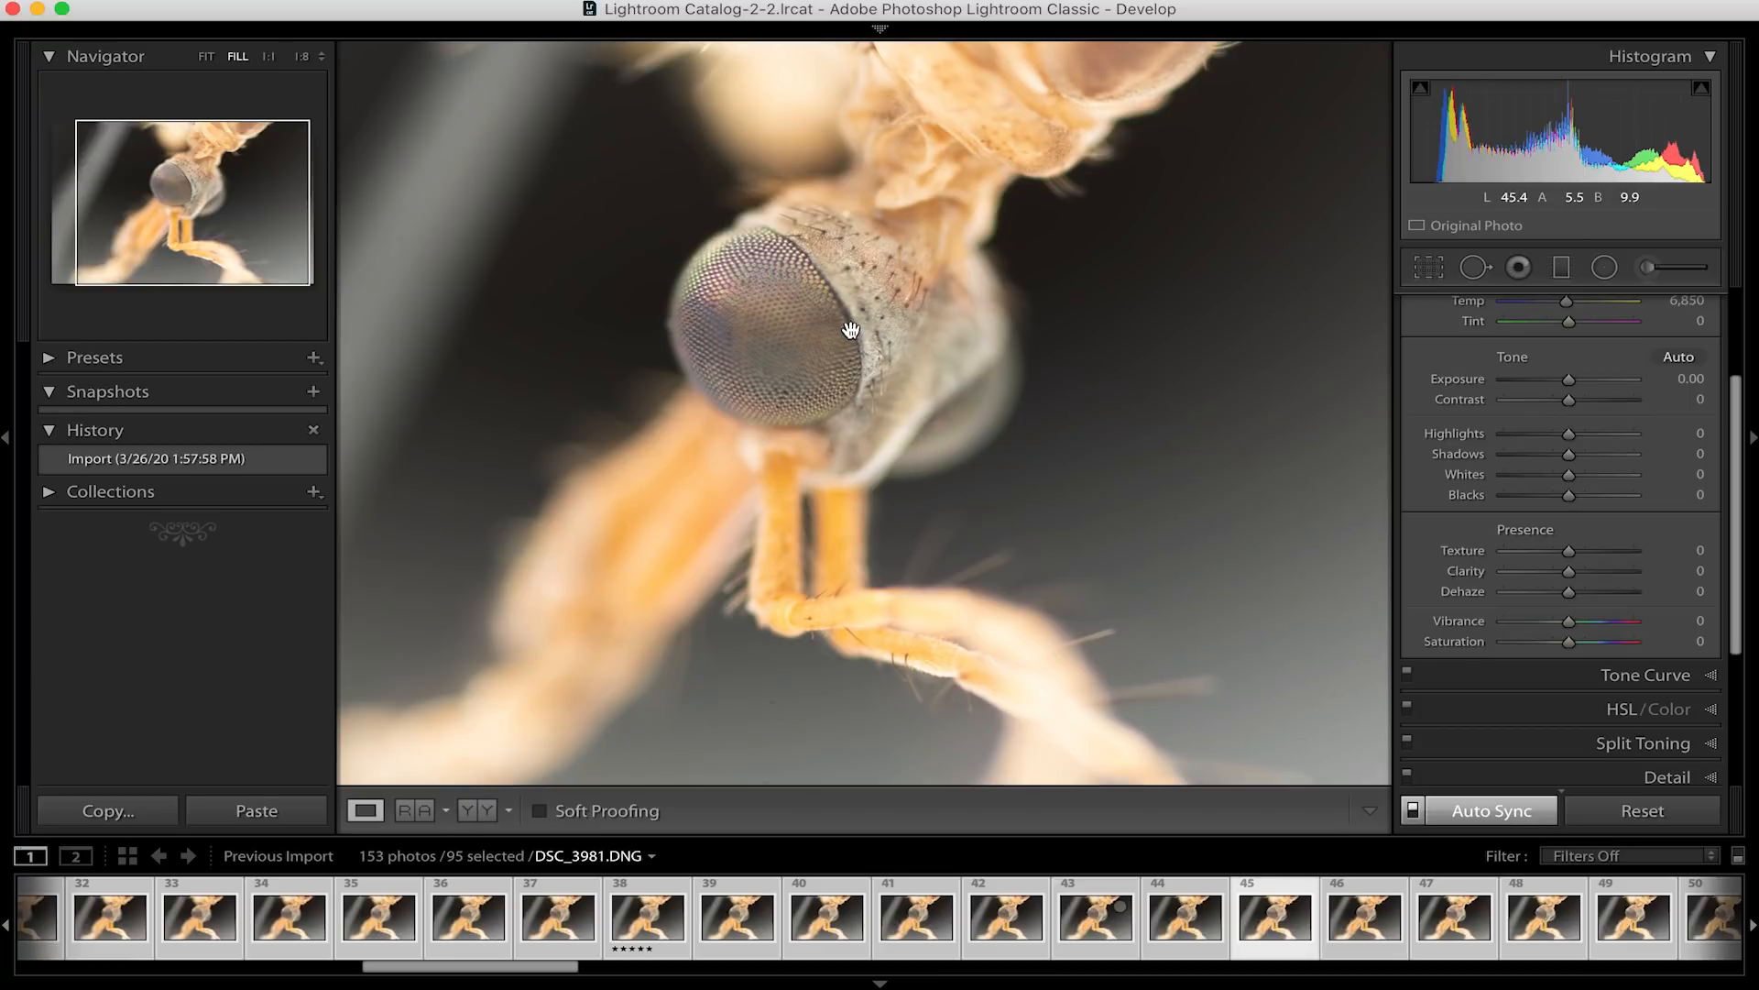
# Cool the white balance of the selected photos by setting the temperature to 6,363
pyautogui.scroll(2, 1600, 409)
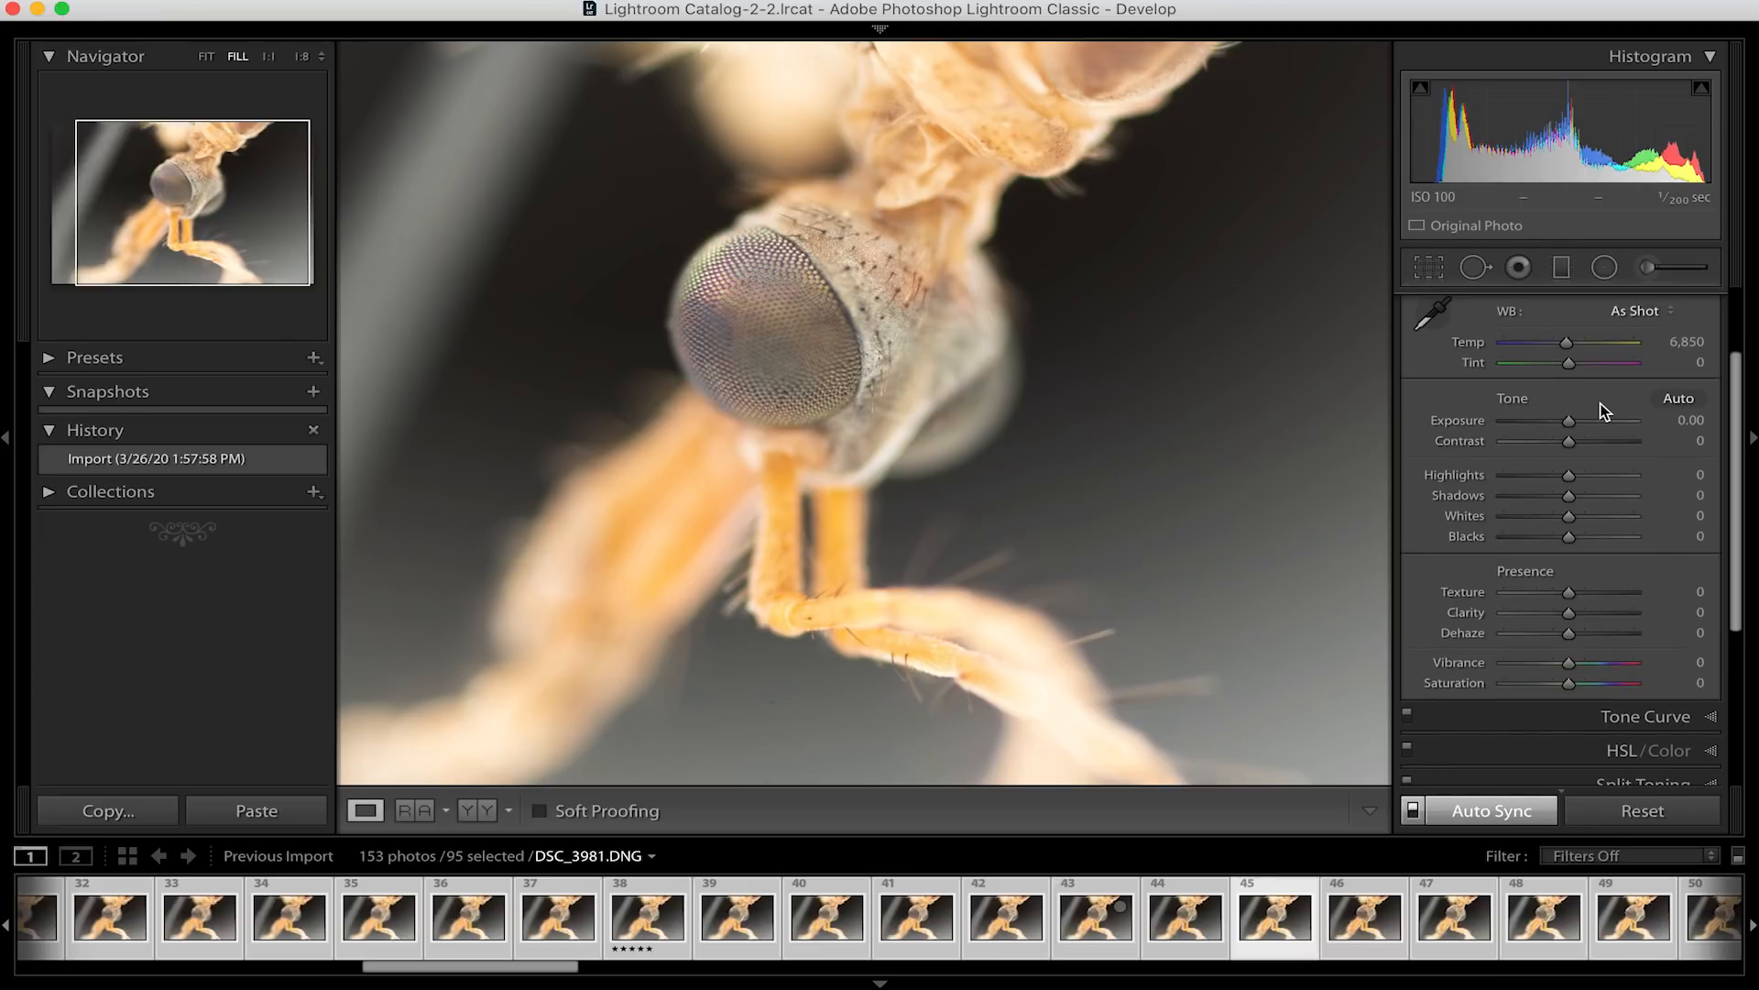
pyautogui.moveTo(1567, 342); pyautogui.dragTo(1560, 343)
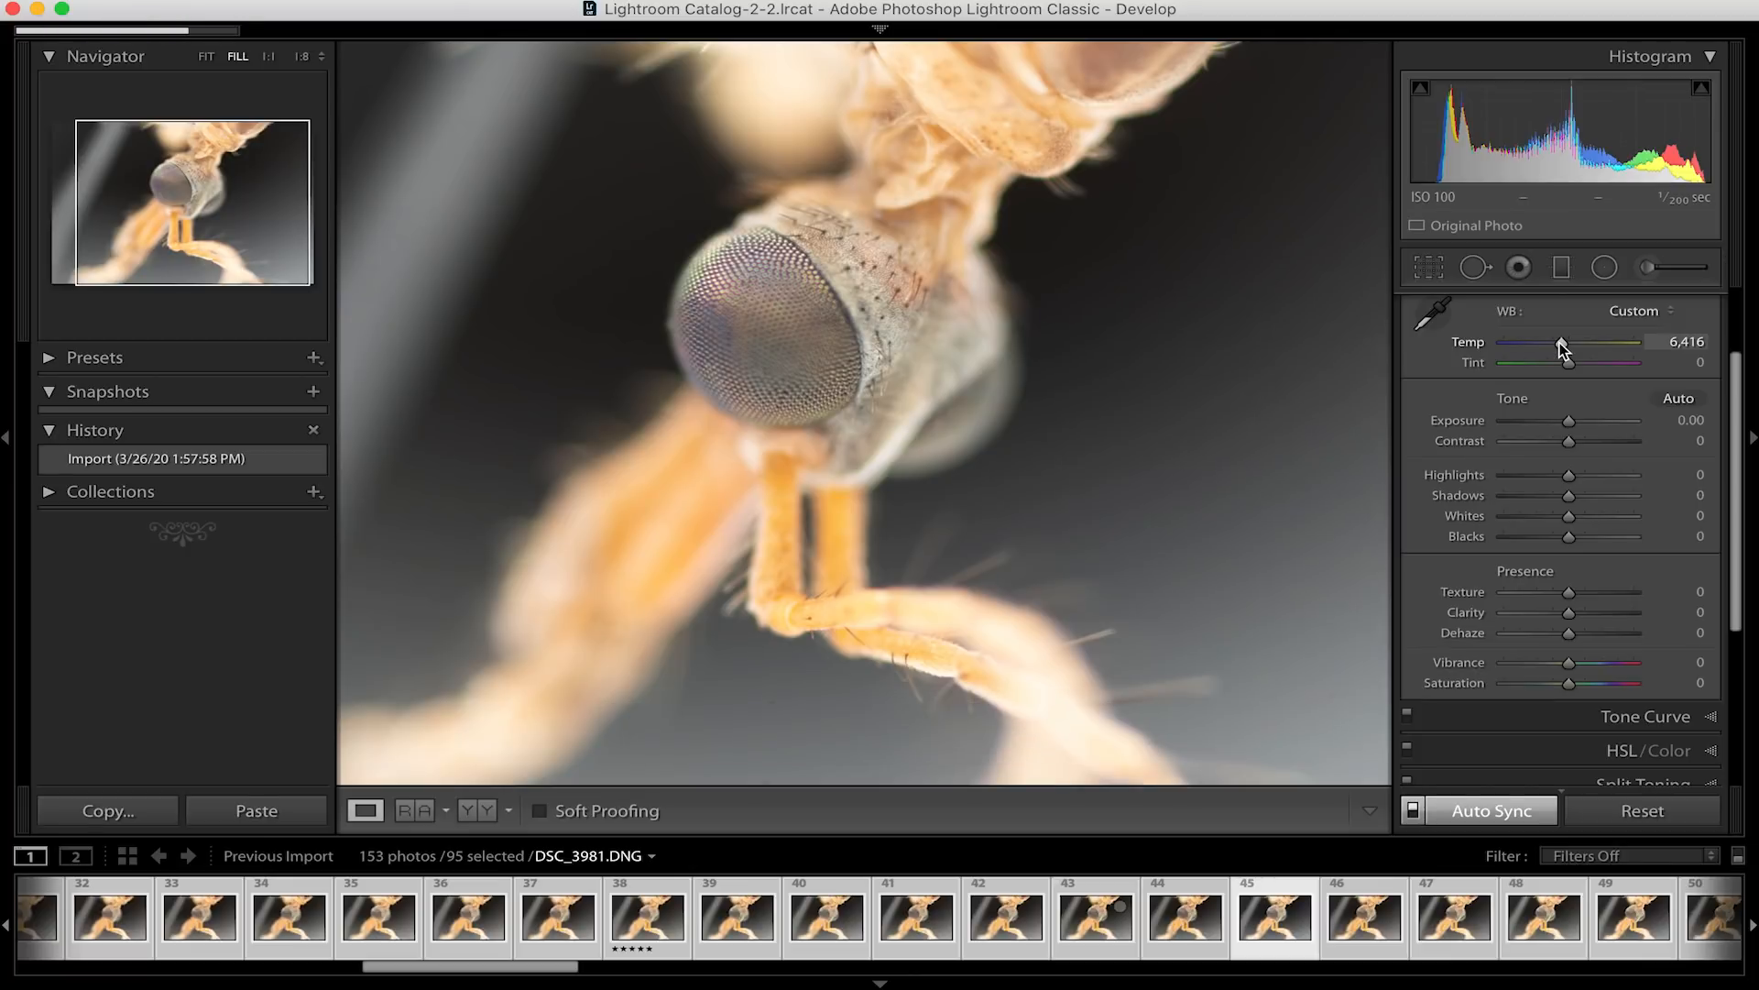
pyautogui.moveTo(1558, 342); pyautogui.dragTo(1558, 343)
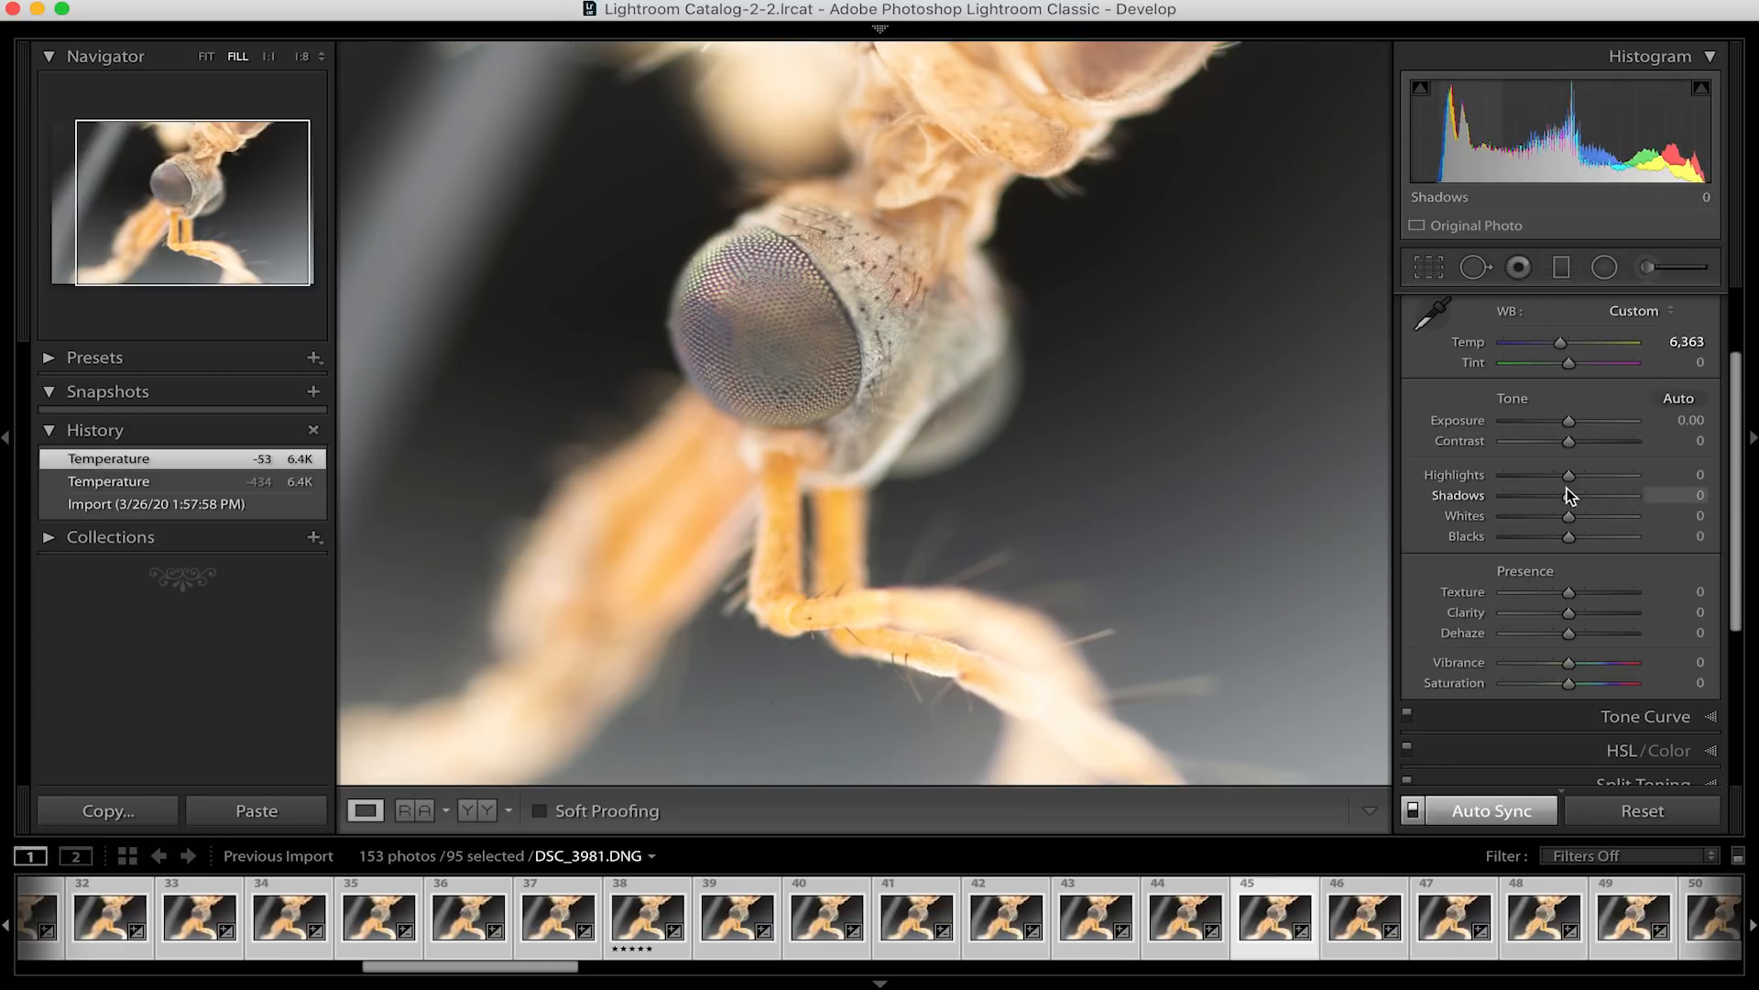
# Set Highlights to -77, Shadows to +72, Whites to +47, Blacks to -46 and Dehaze to +12 for the selected photos
pyautogui.moveTo(1569, 477); pyautogui.dragTo(1616, 495)
pyautogui.moveTo(1569, 516); pyautogui.dragTo(1602, 515)
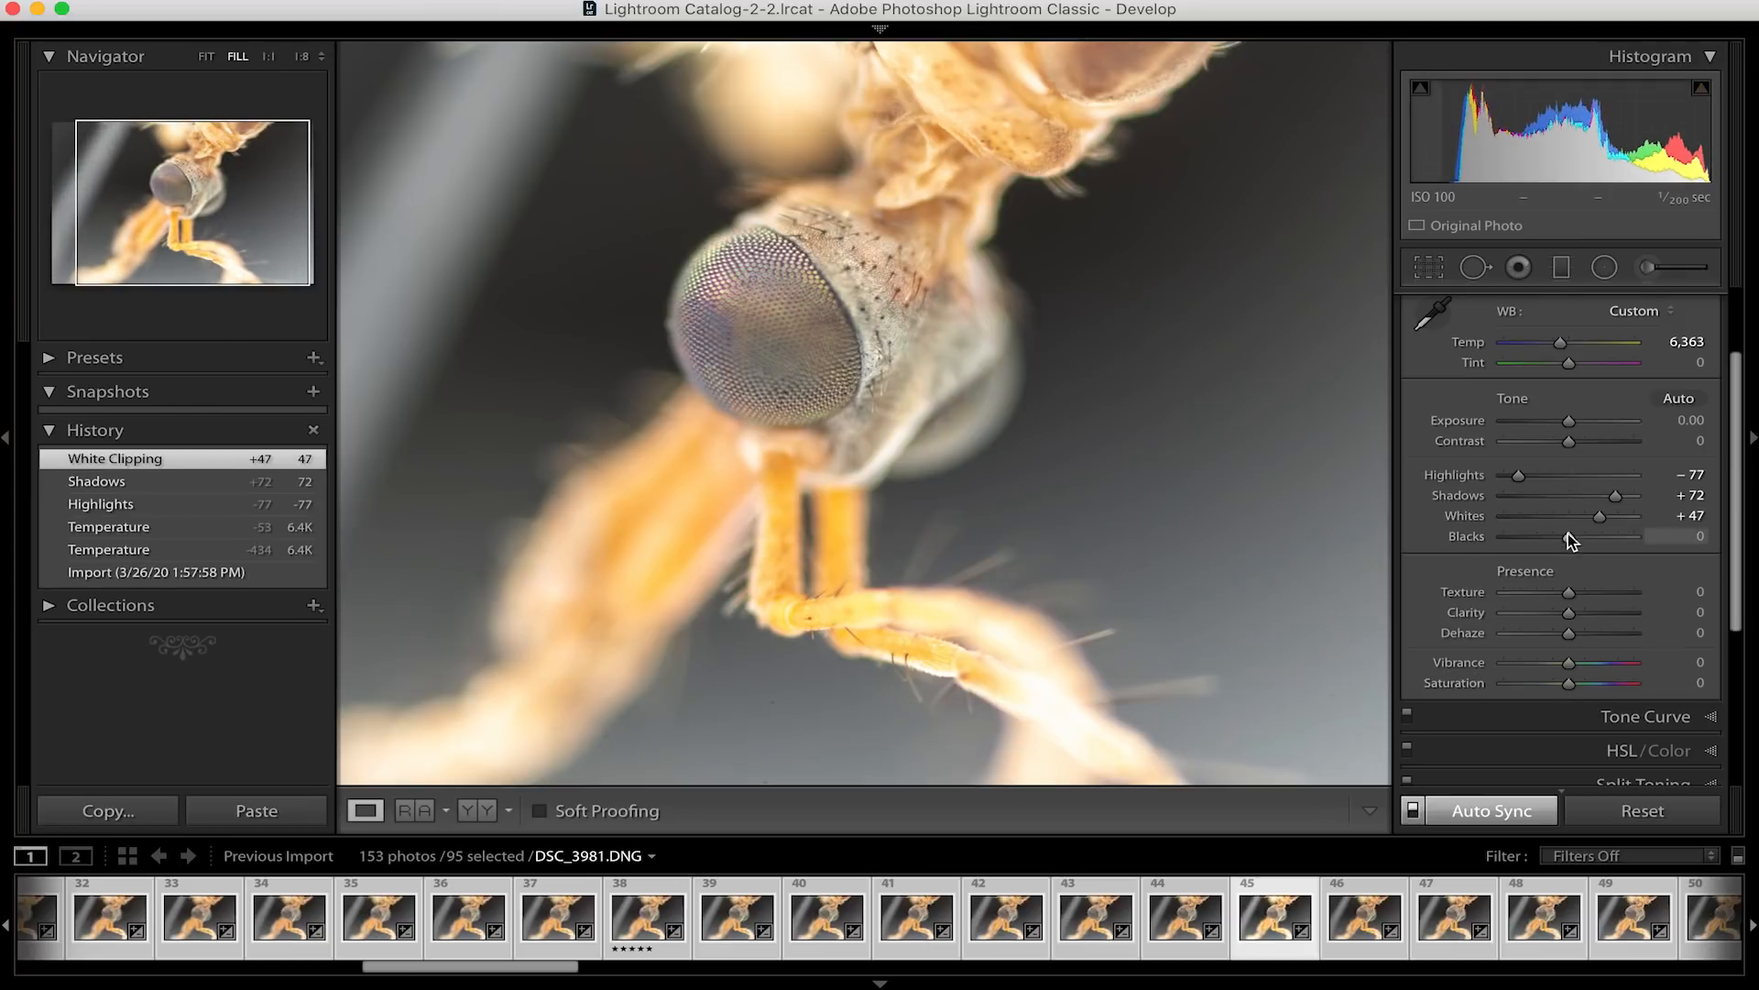
pyautogui.moveTo(1566, 539); pyautogui.dragTo(1539, 541)
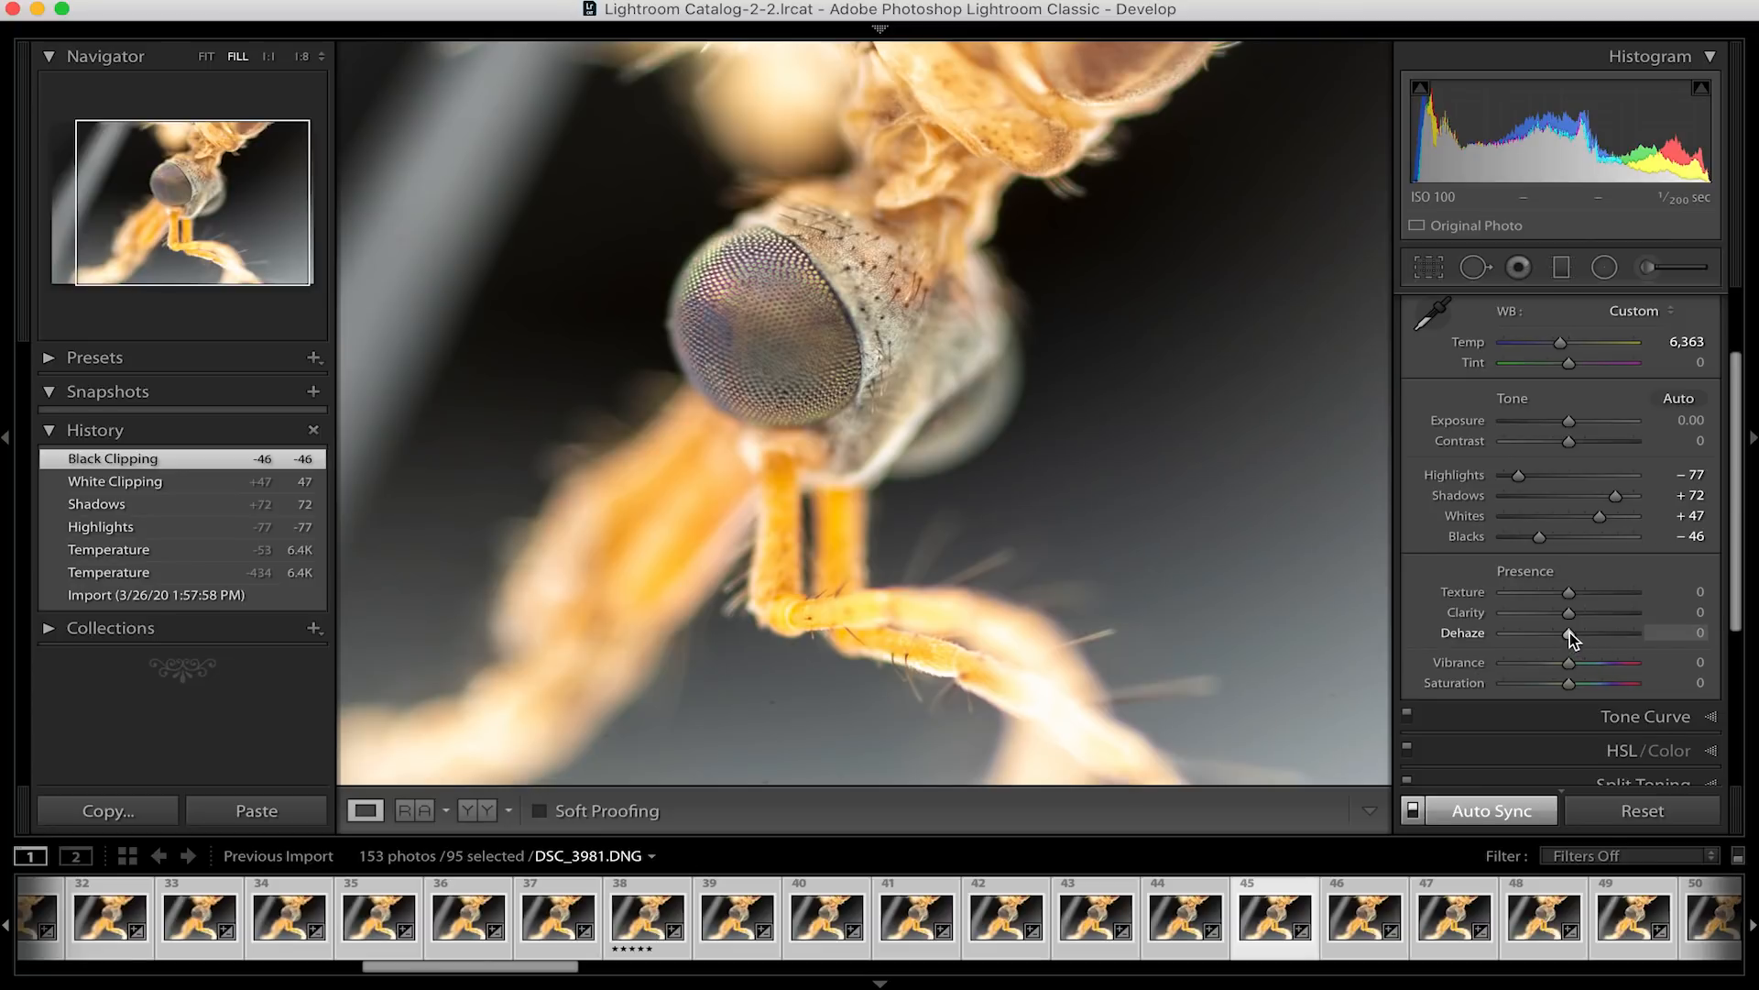
pyautogui.moveTo(1570, 632); pyautogui.dragTo(1578, 633)
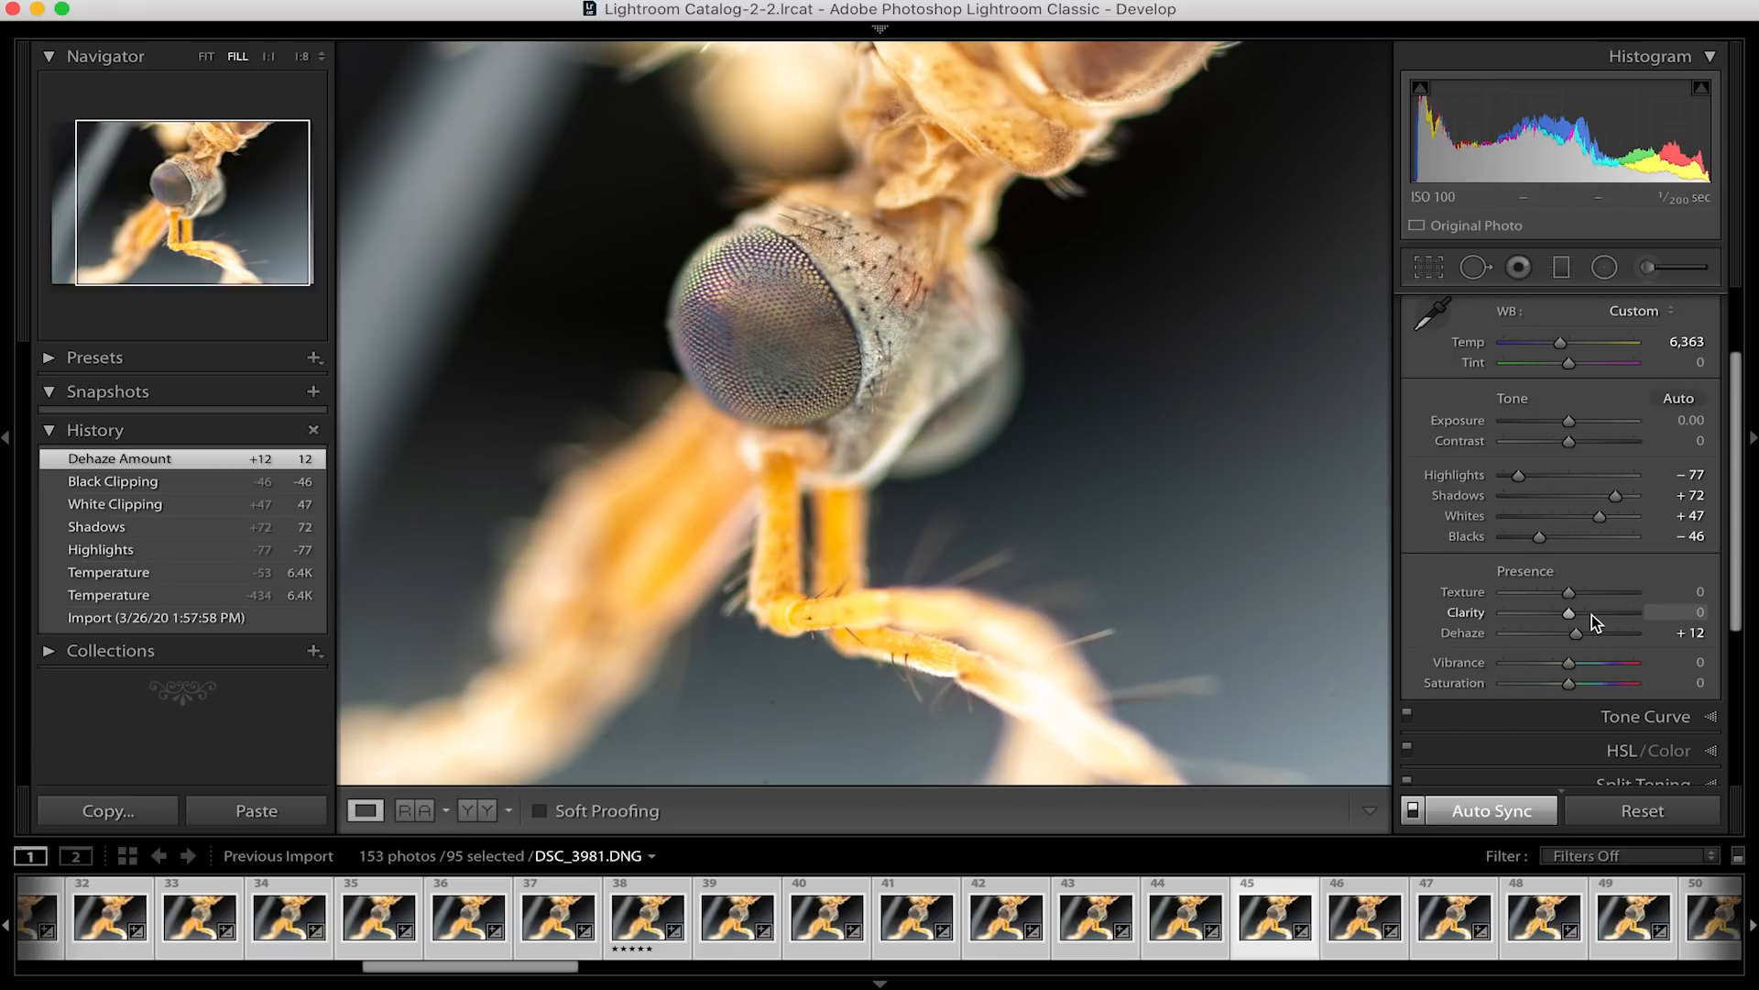
# Enable Remove Chromatic Aberration in the lens corrections for the selected photos
pyautogui.scroll(-5, 1592, 614)
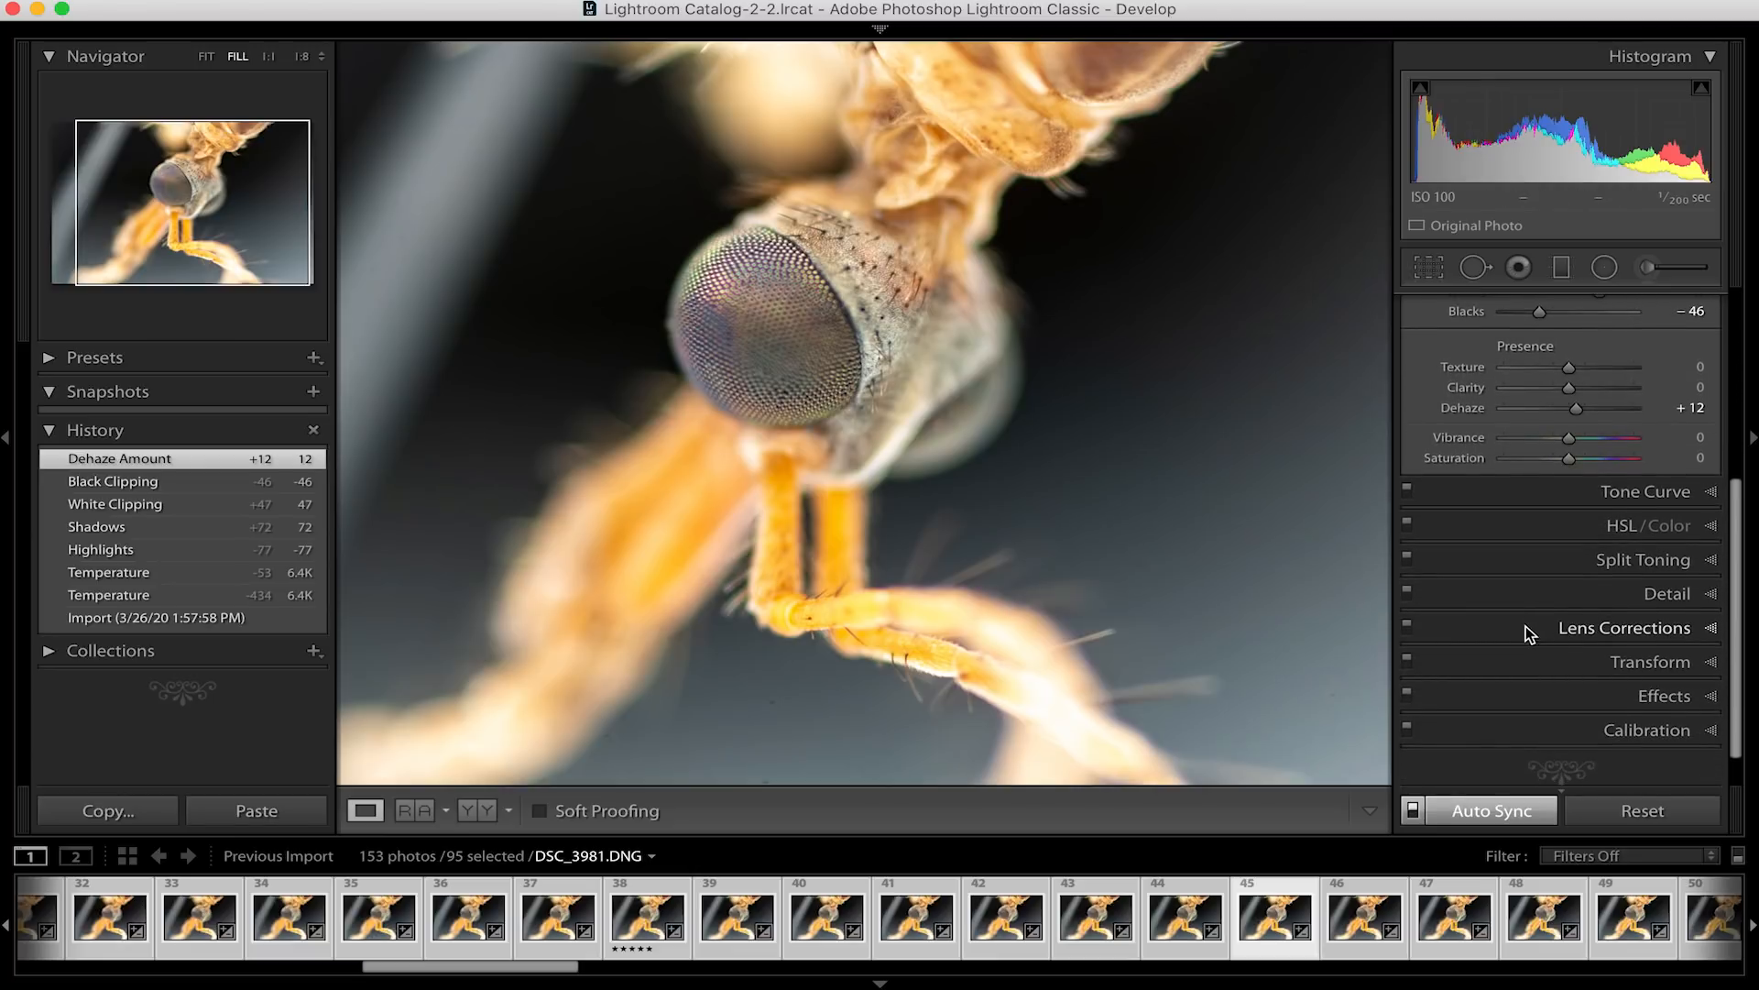
pyautogui.click(1529, 632)
pyautogui.click(1420, 480)
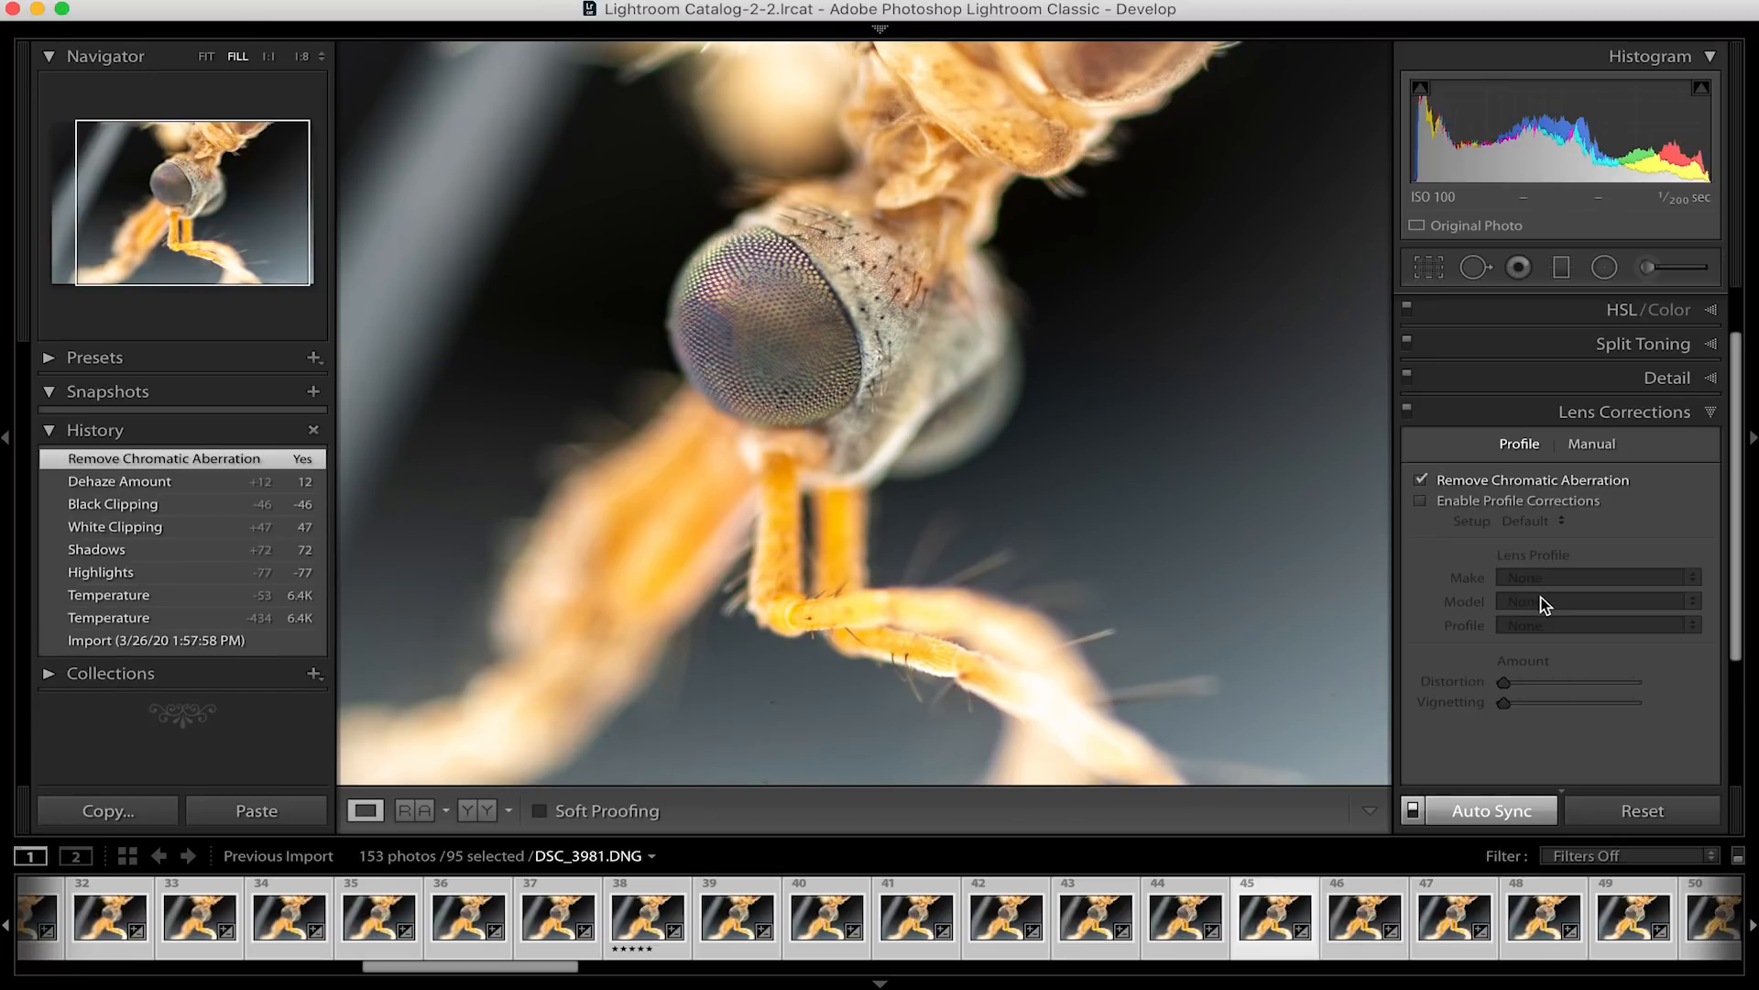
# Reduce the sharpening amount to 33 while checking the eye detail at 2:1, and return to the whole-image view
pyautogui.click(1543, 375)
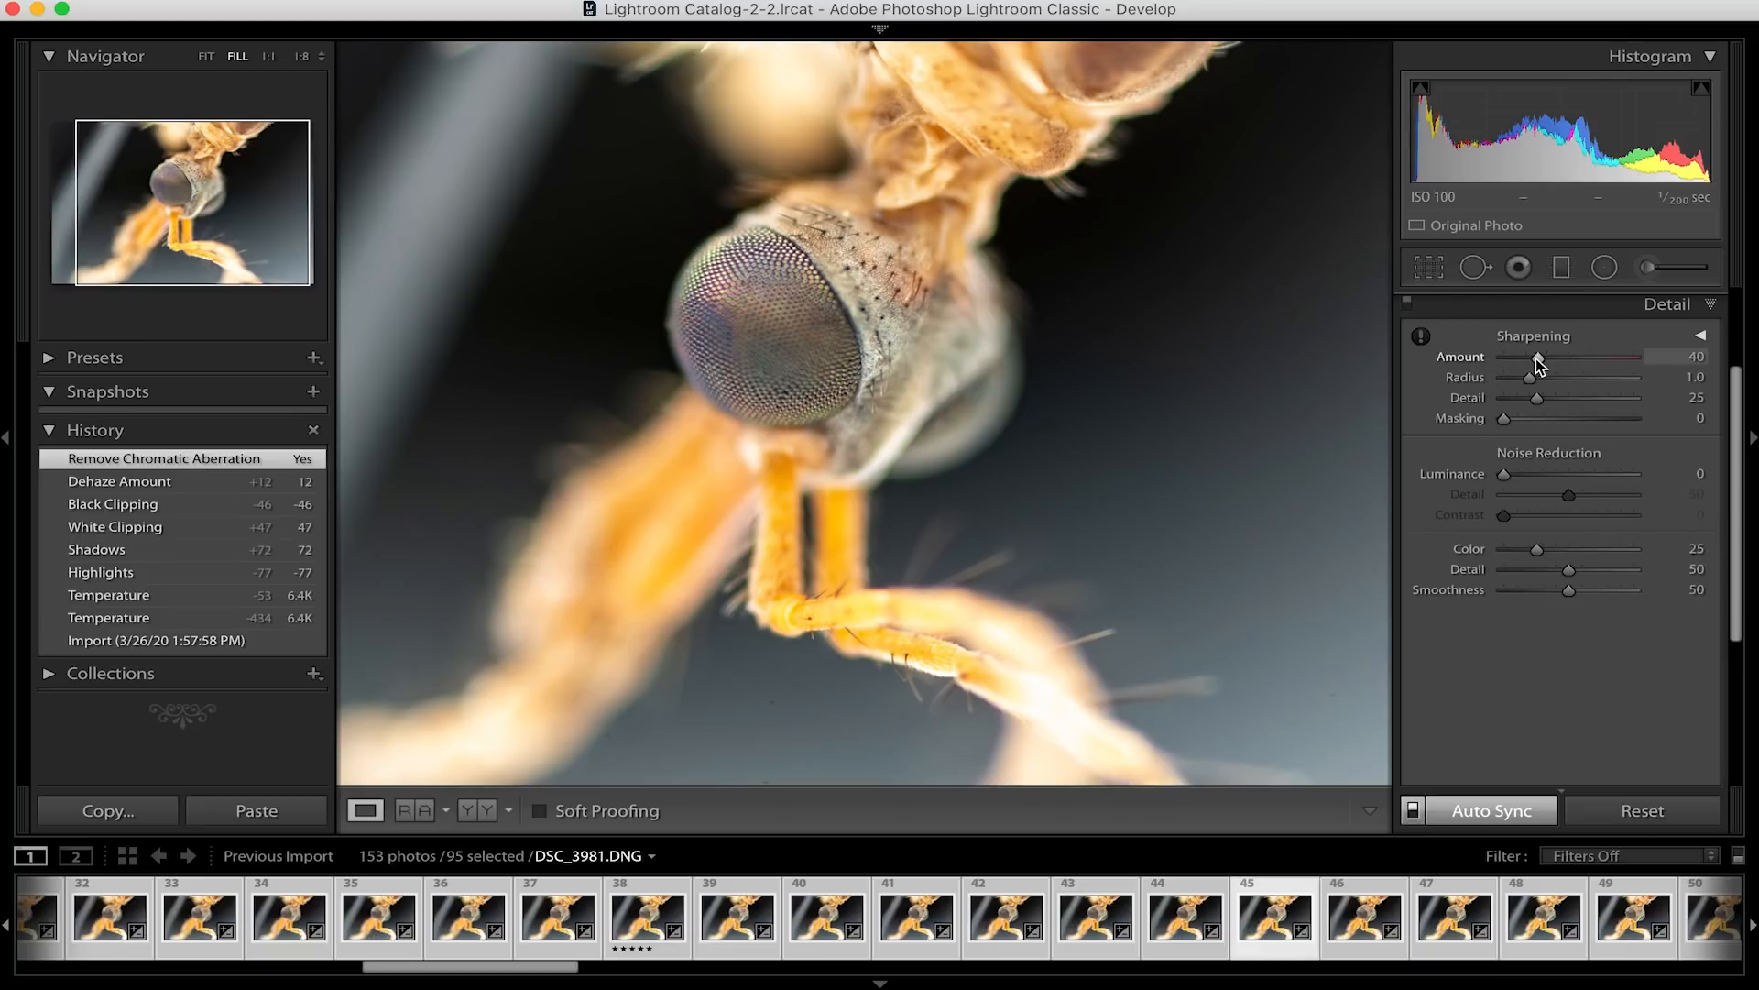
pyautogui.click(888, 433)
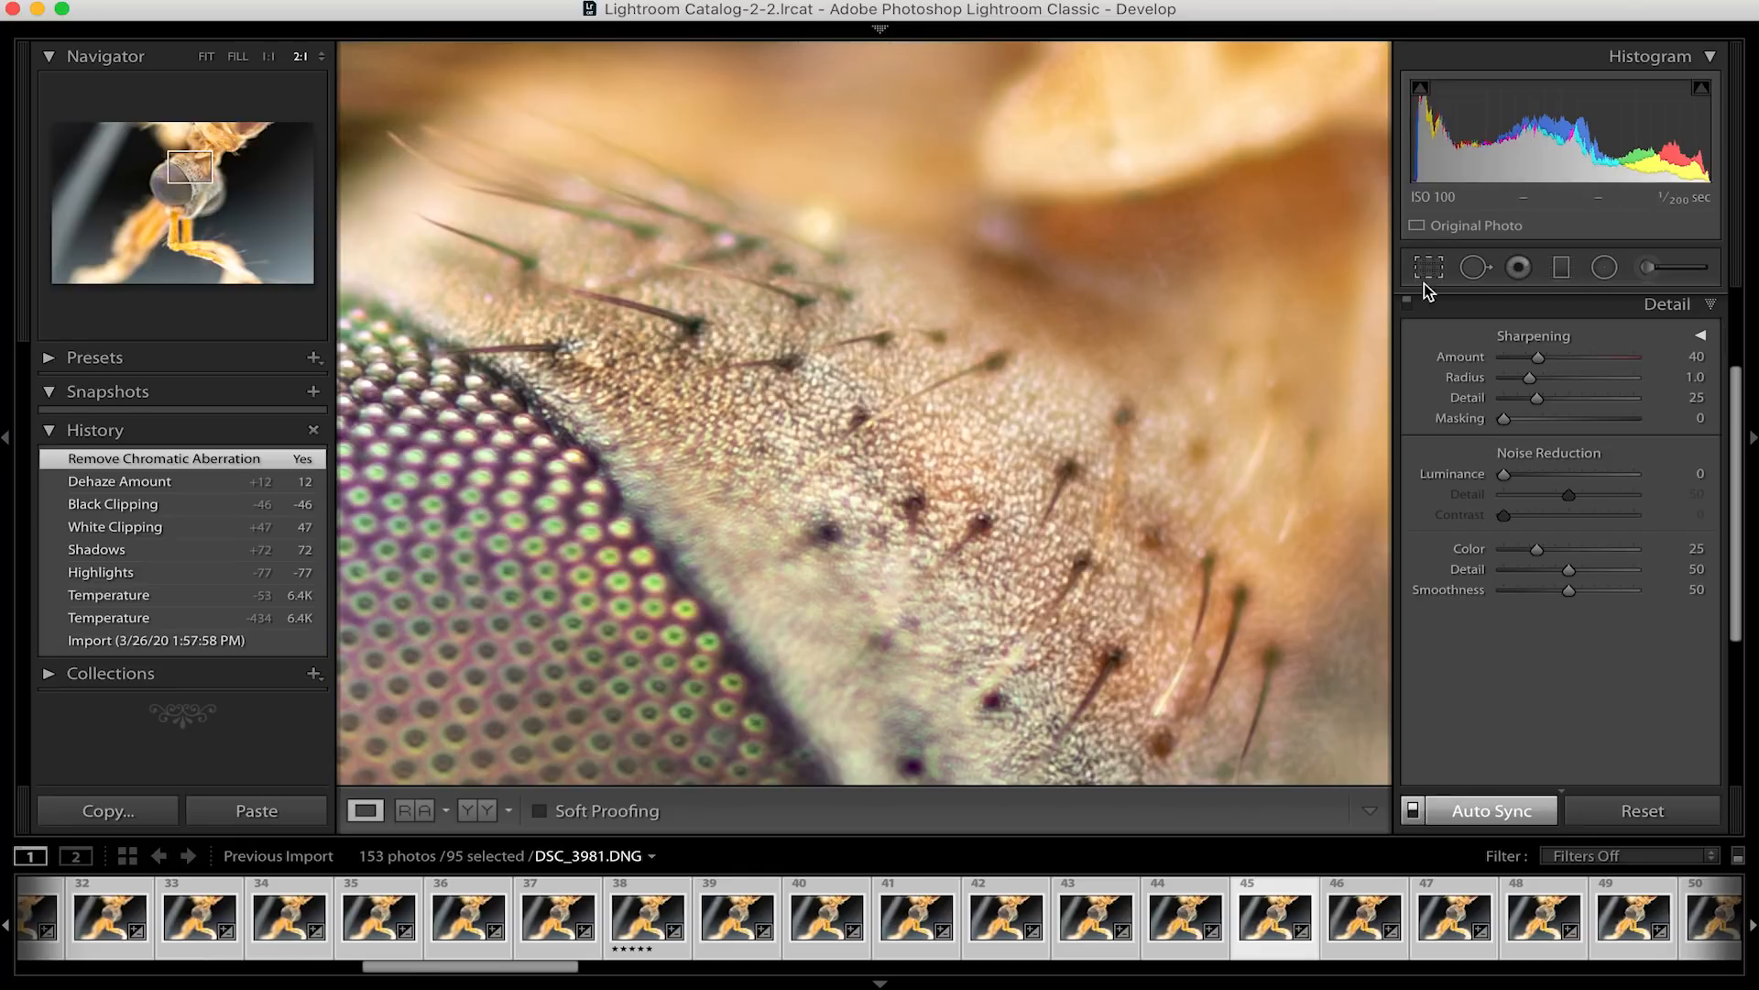
pyautogui.moveTo(1539, 356)
pyautogui.mouseDown()
pyautogui.moveTo(1565, 359)
pyautogui.moveTo(1532, 356)
pyautogui.mouseUp()
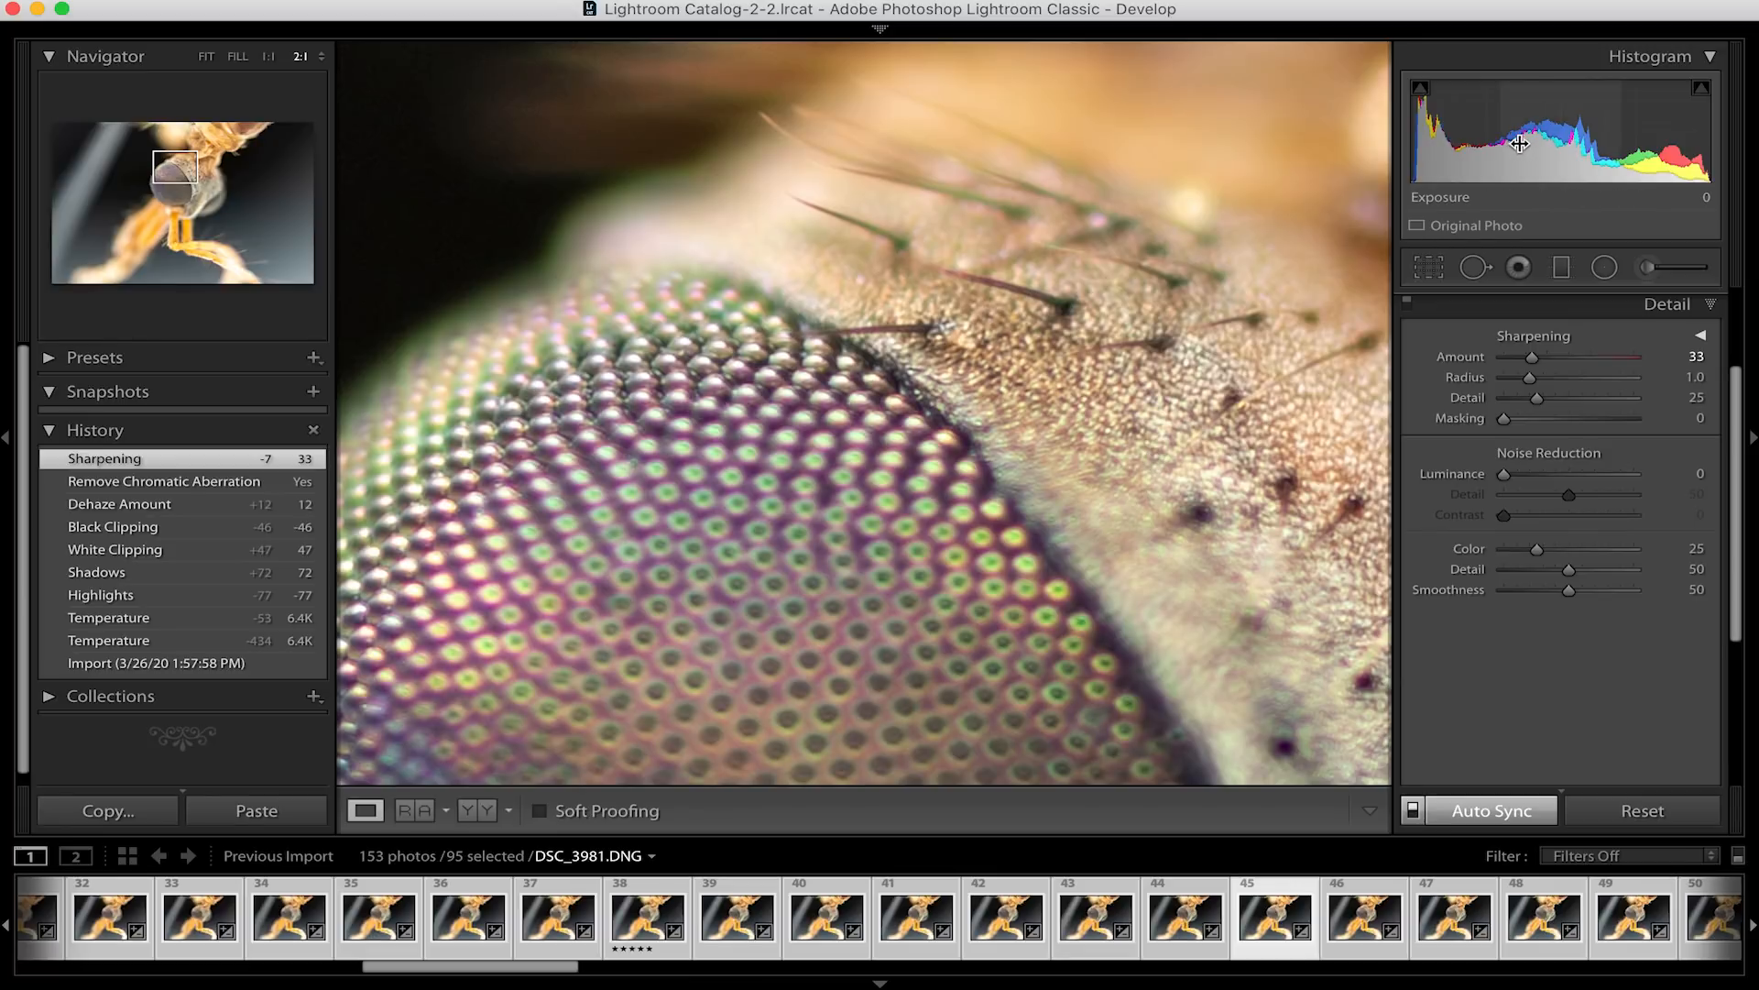
pyautogui.click(949, 609)
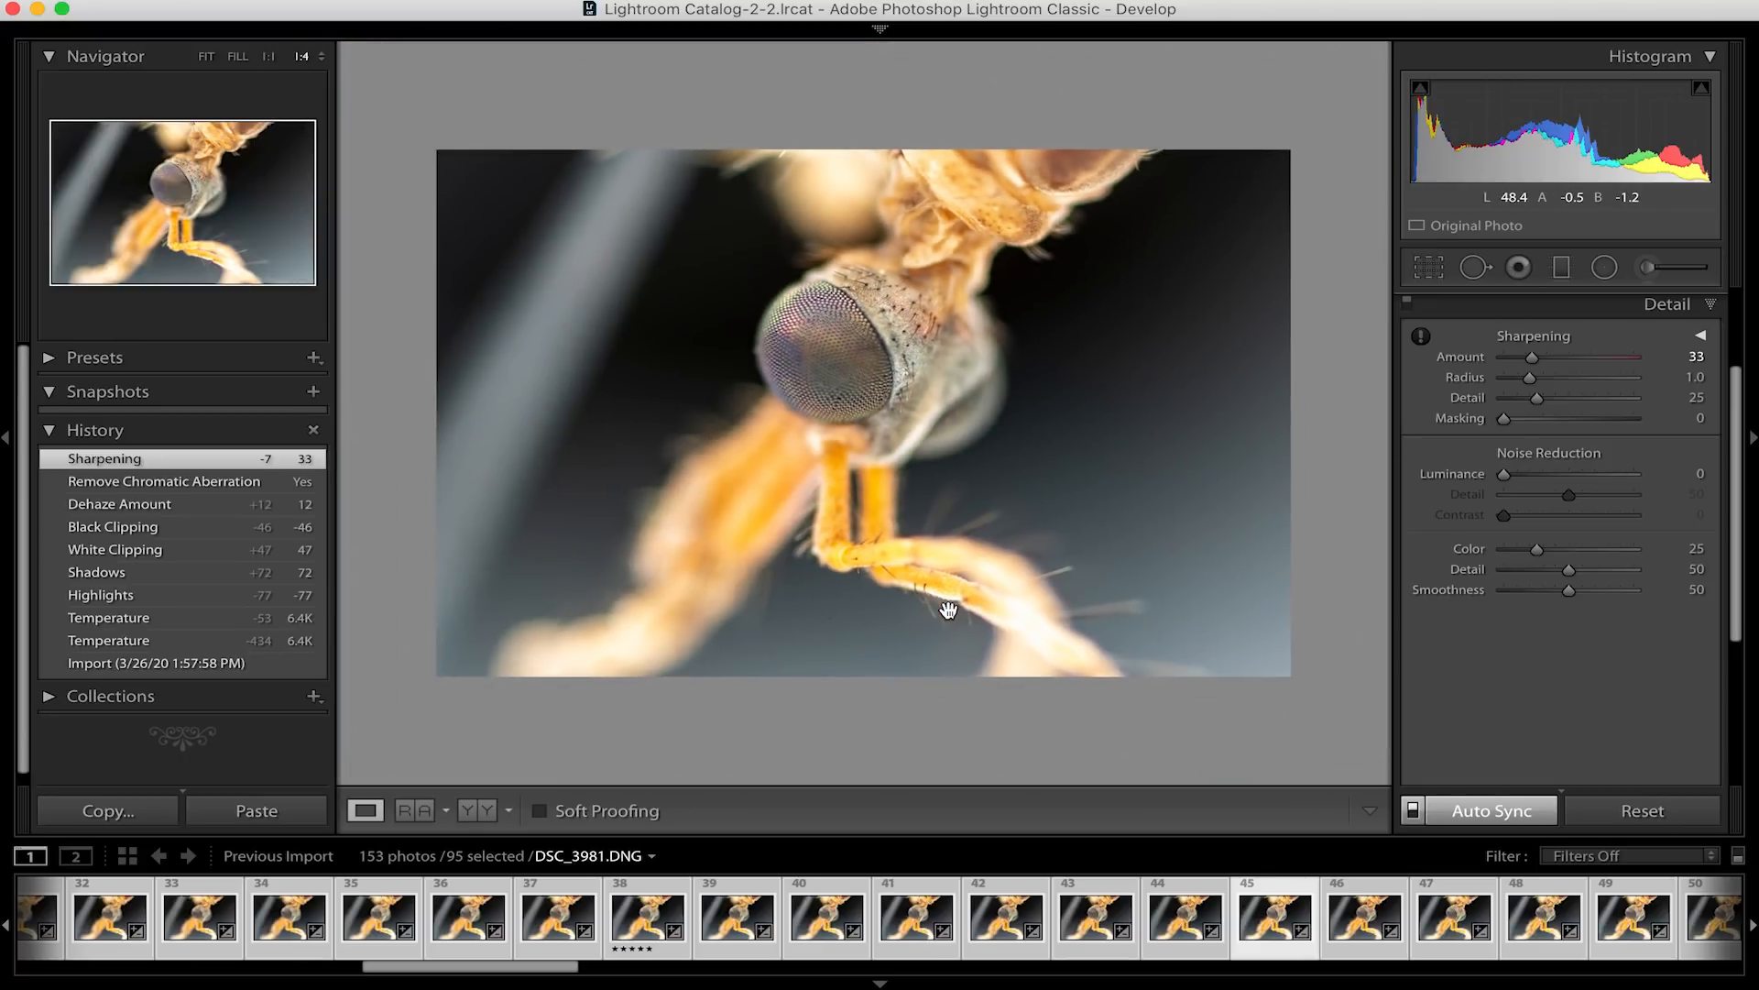
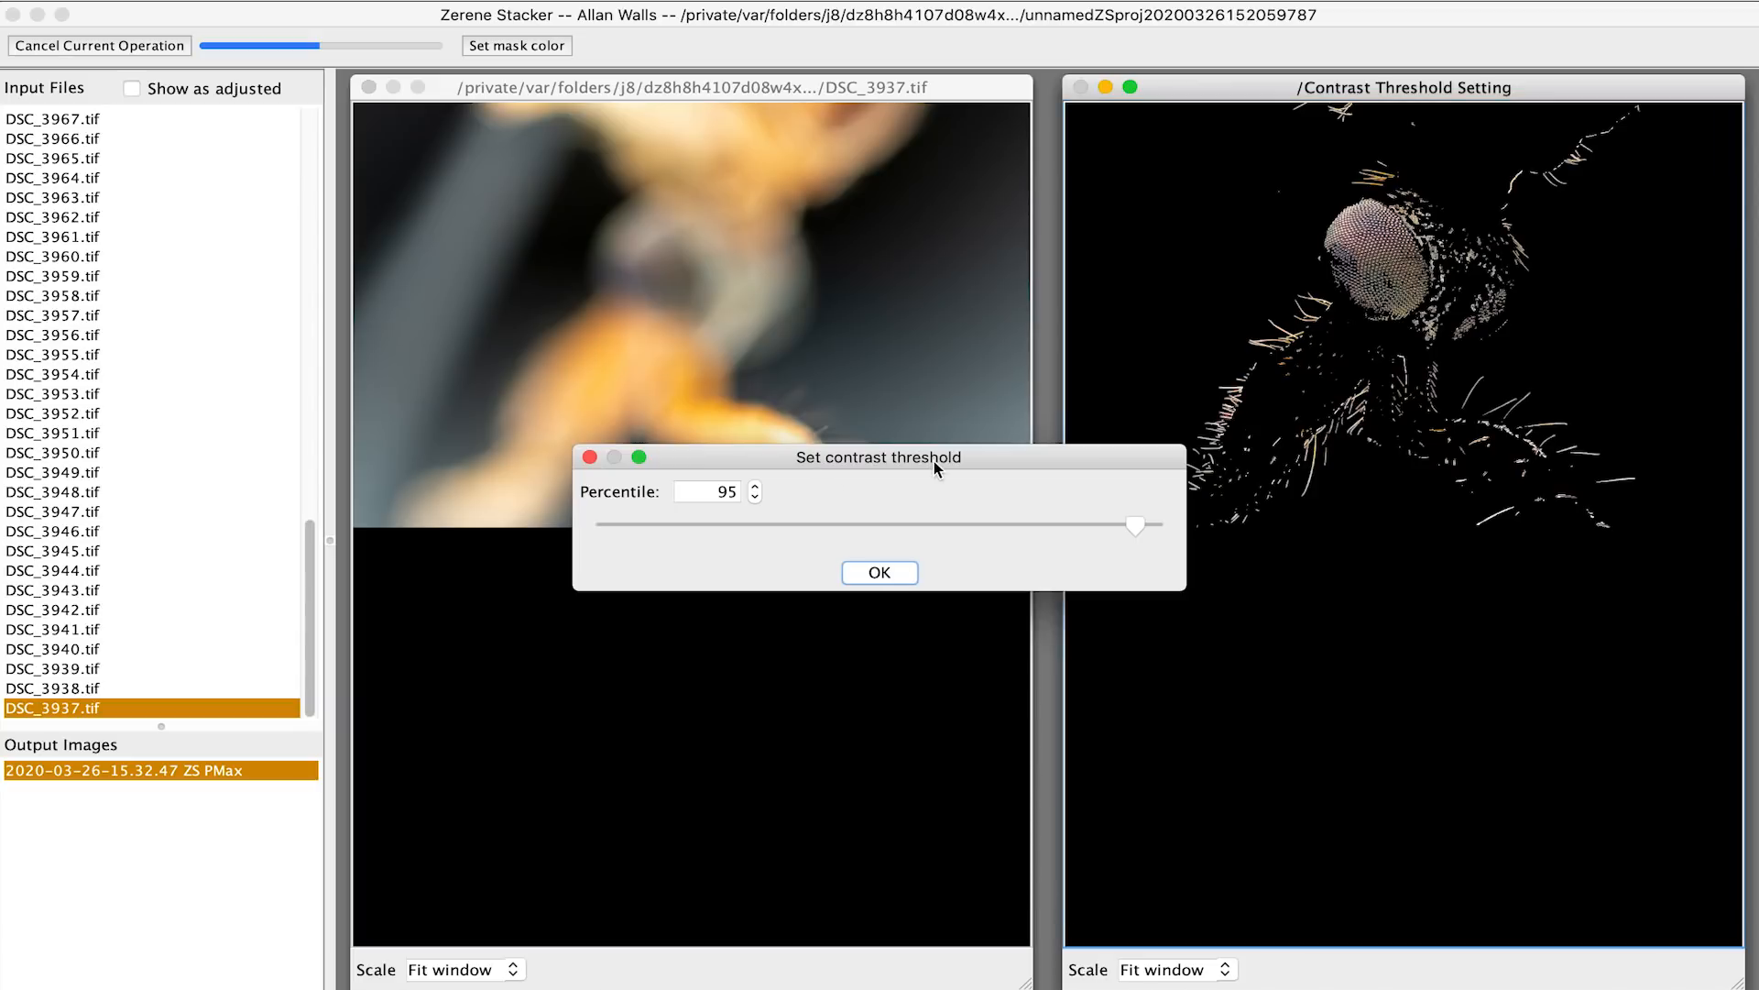
# Set the contrast threshold percentile to 71 so the background is masked out, and run the DMap stack
pyautogui.moveTo(1137, 528); pyautogui.dragTo(780, 530)
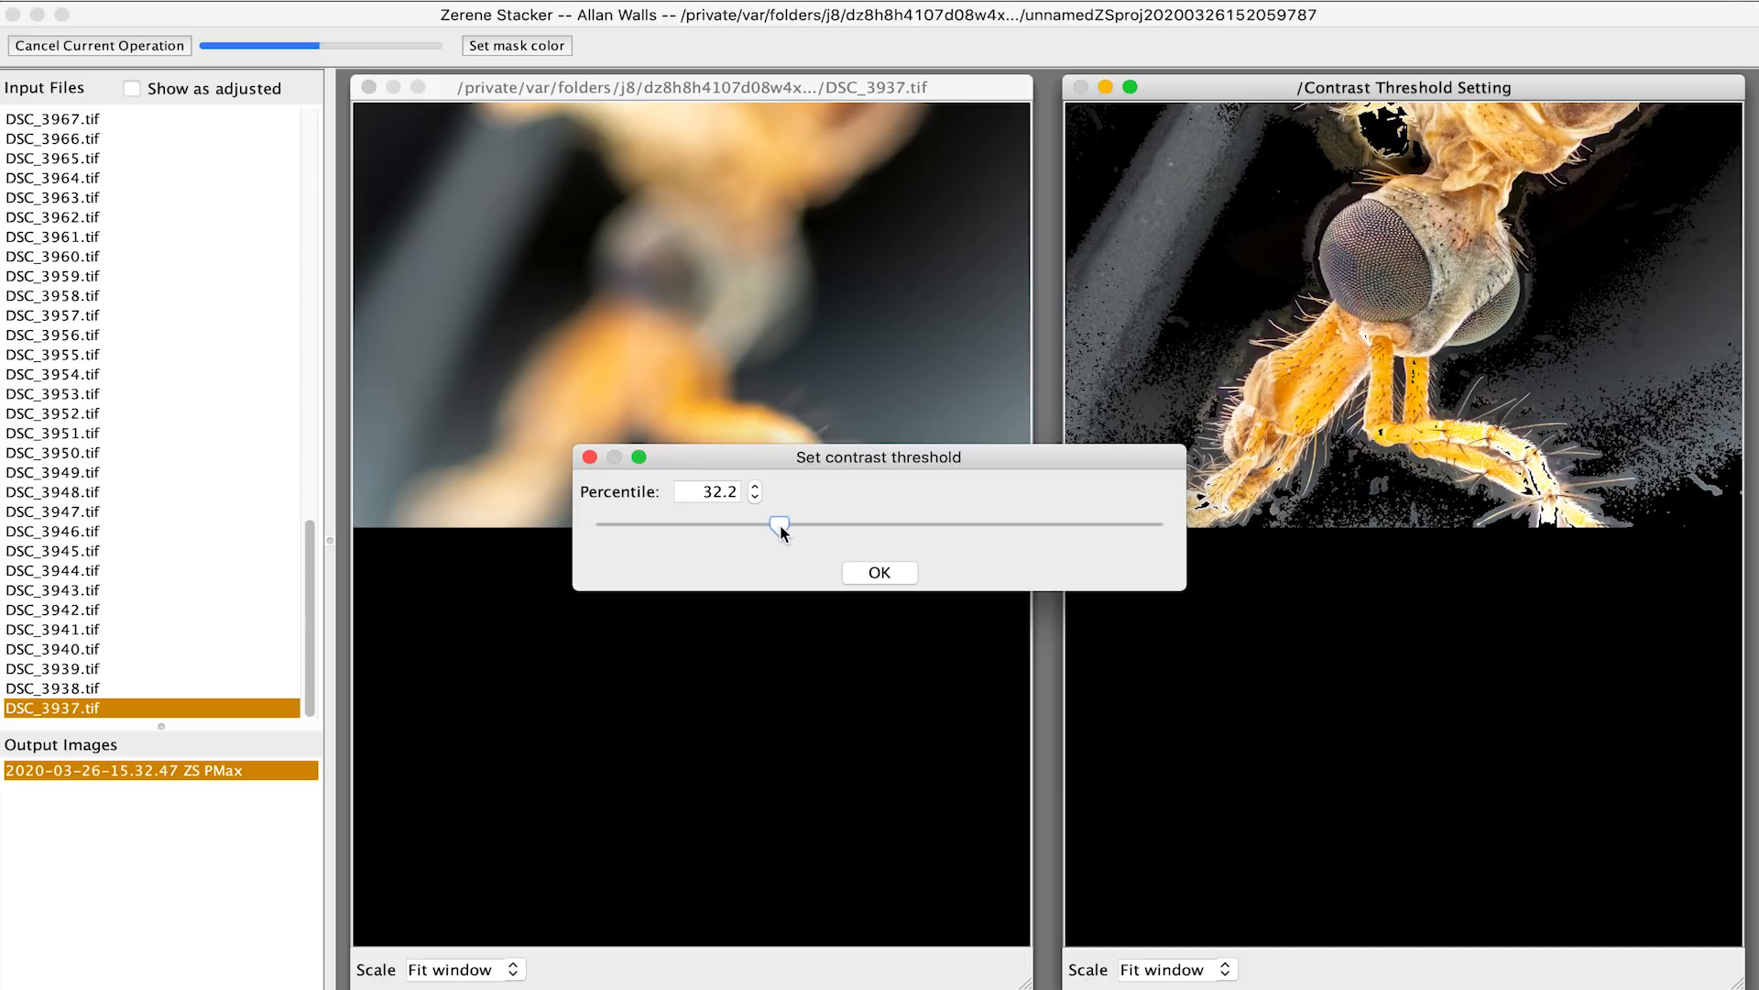
pyautogui.moveTo(782, 530); pyautogui.dragTo(973, 526)
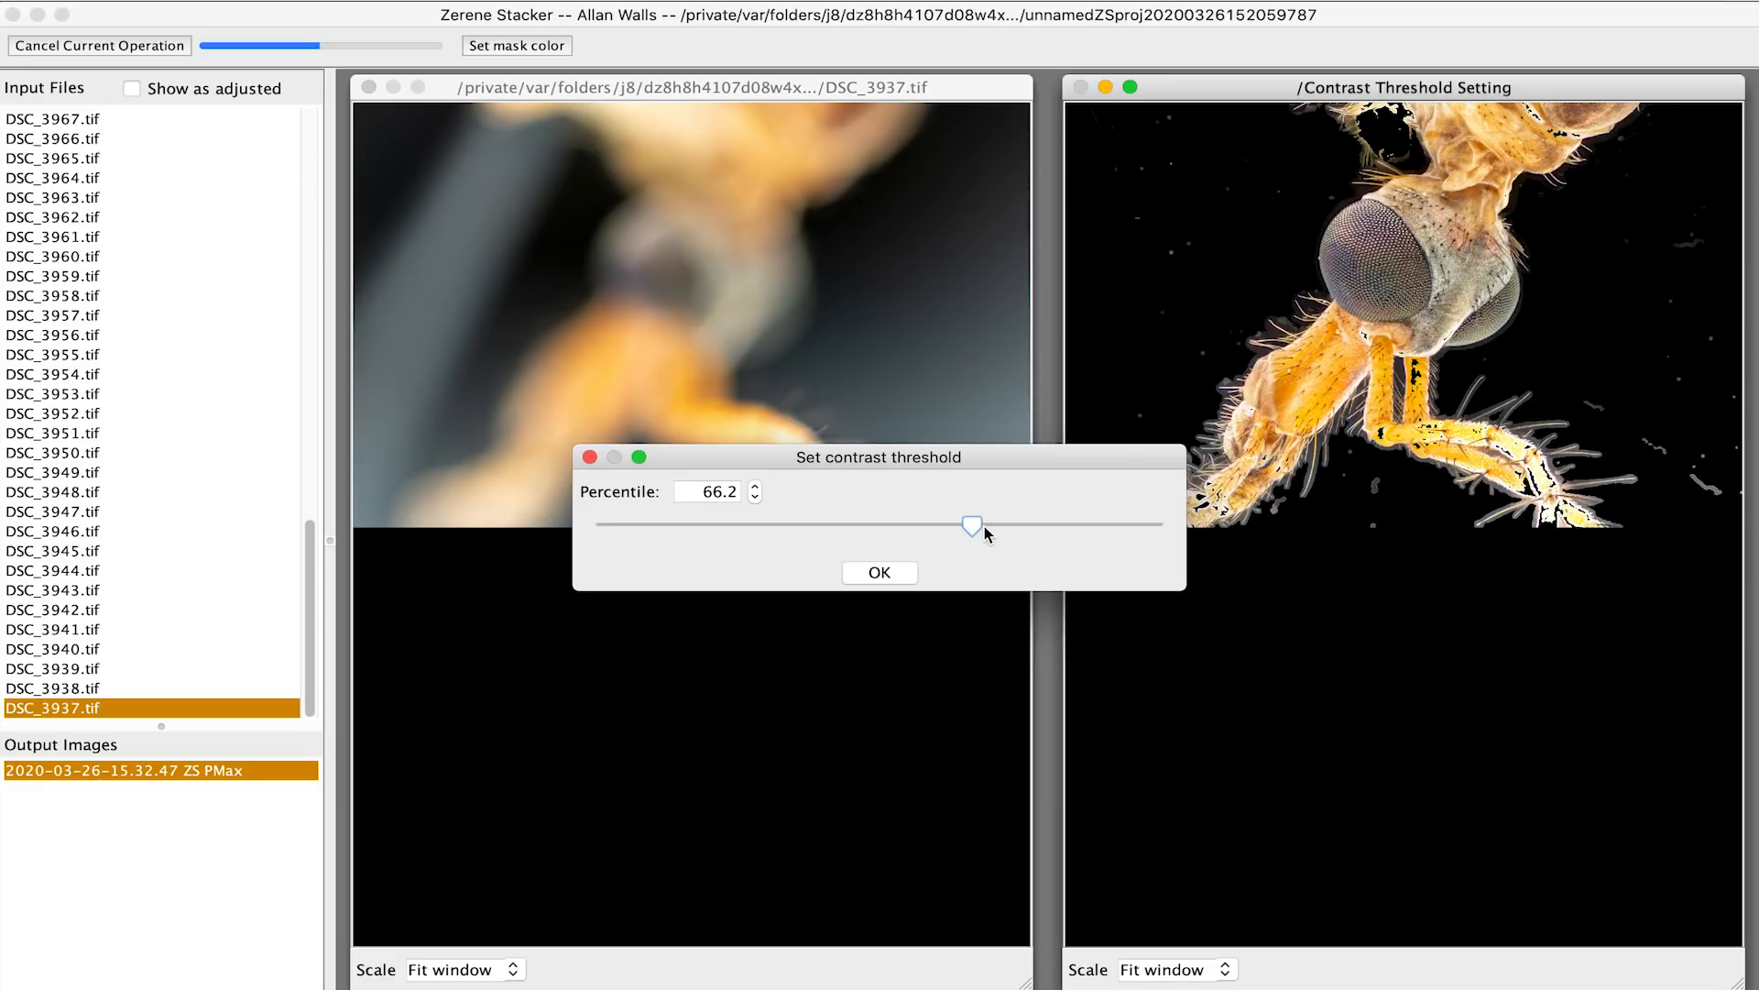
pyautogui.moveTo(977, 526); pyautogui.dragTo(823, 537)
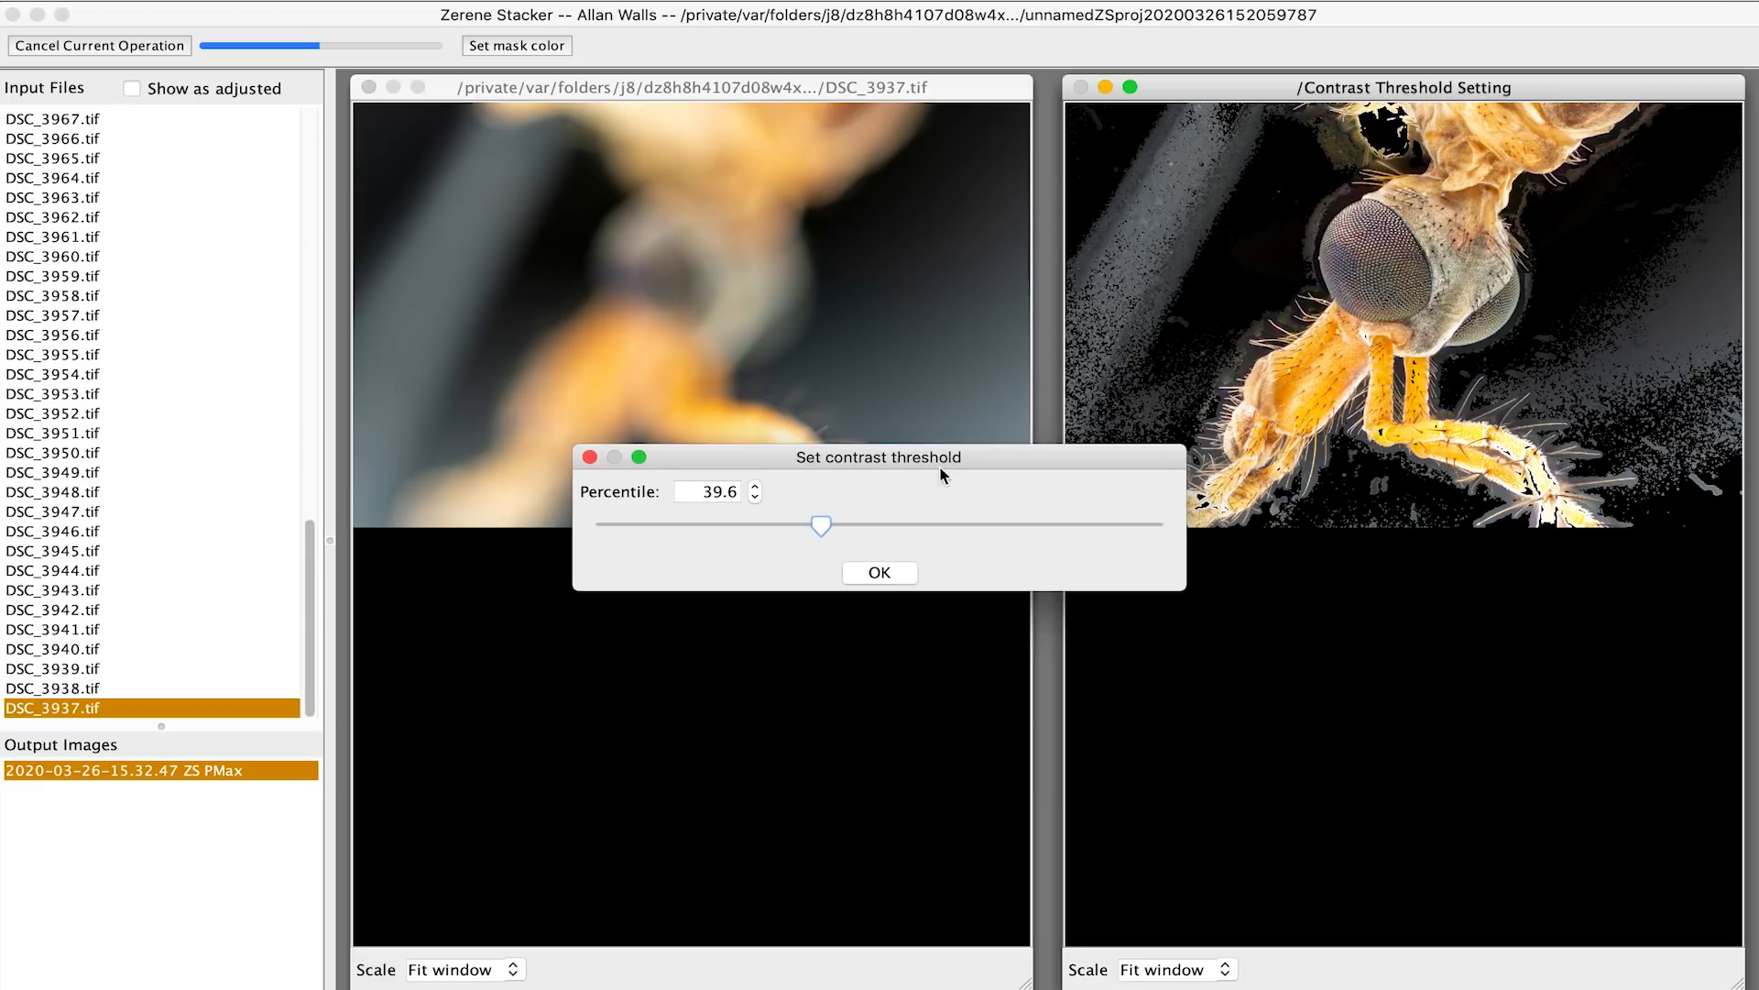
pyautogui.moveTo(817, 530); pyautogui.dragTo(1059, 524)
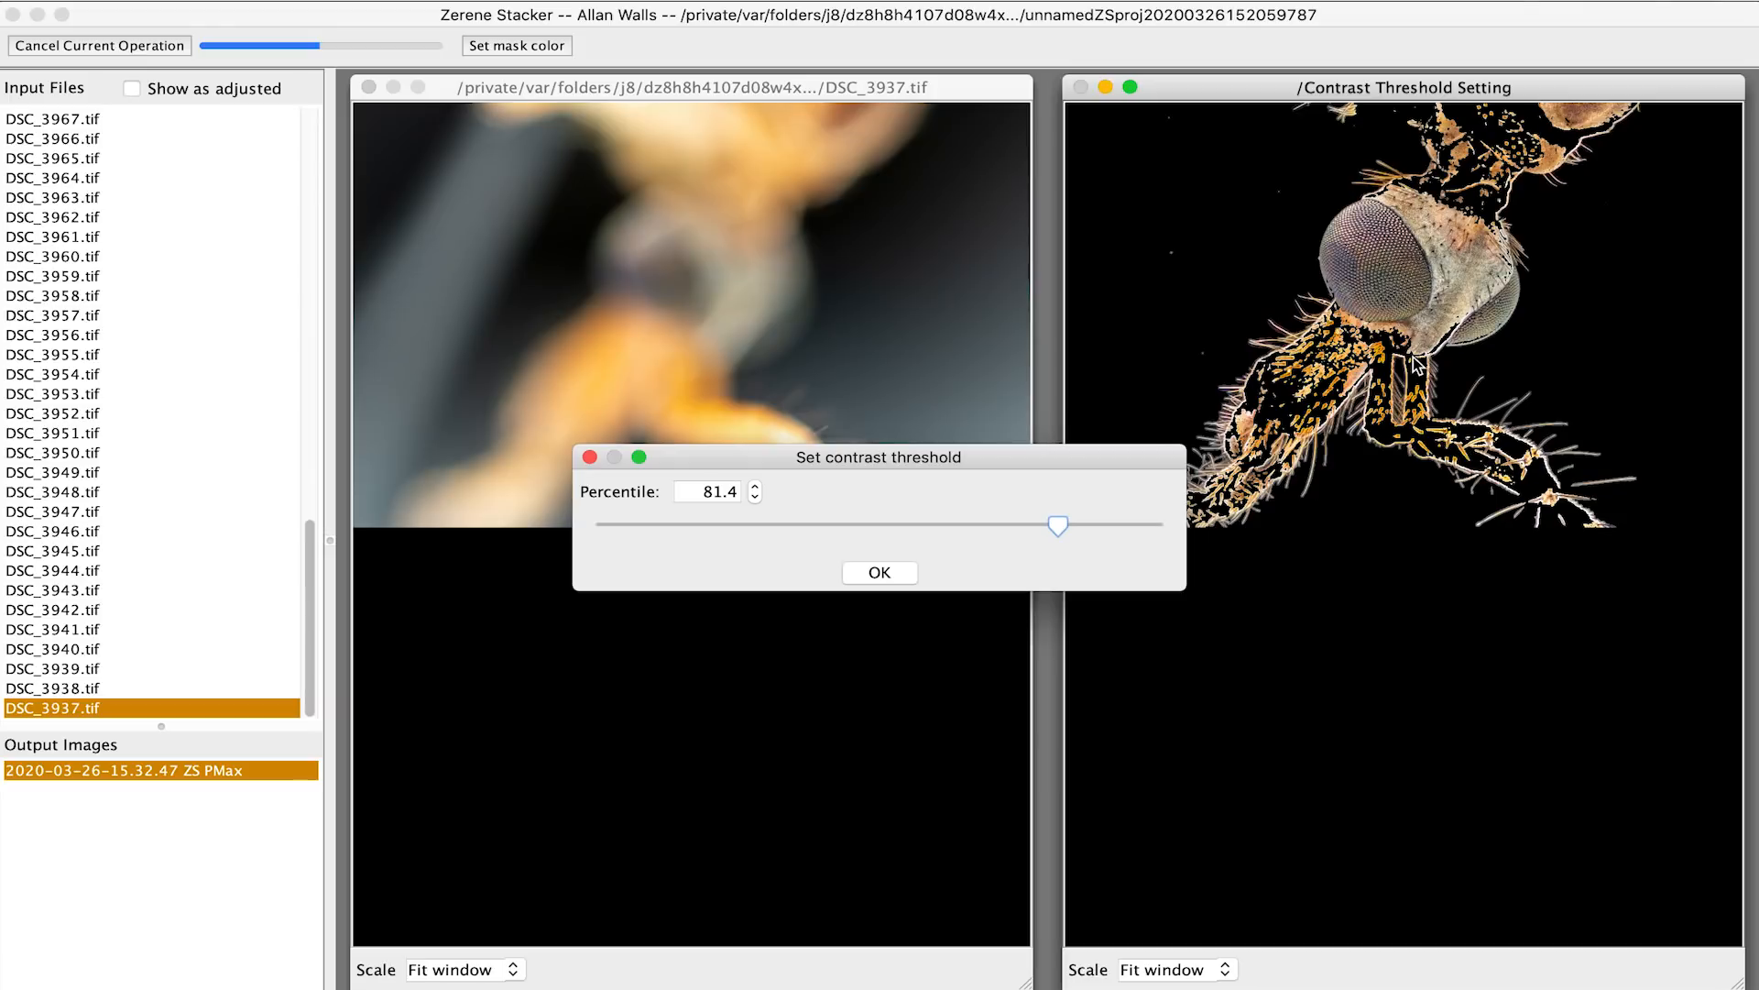
pyautogui.moveTo(1057, 530); pyautogui.dragTo(1010, 530)
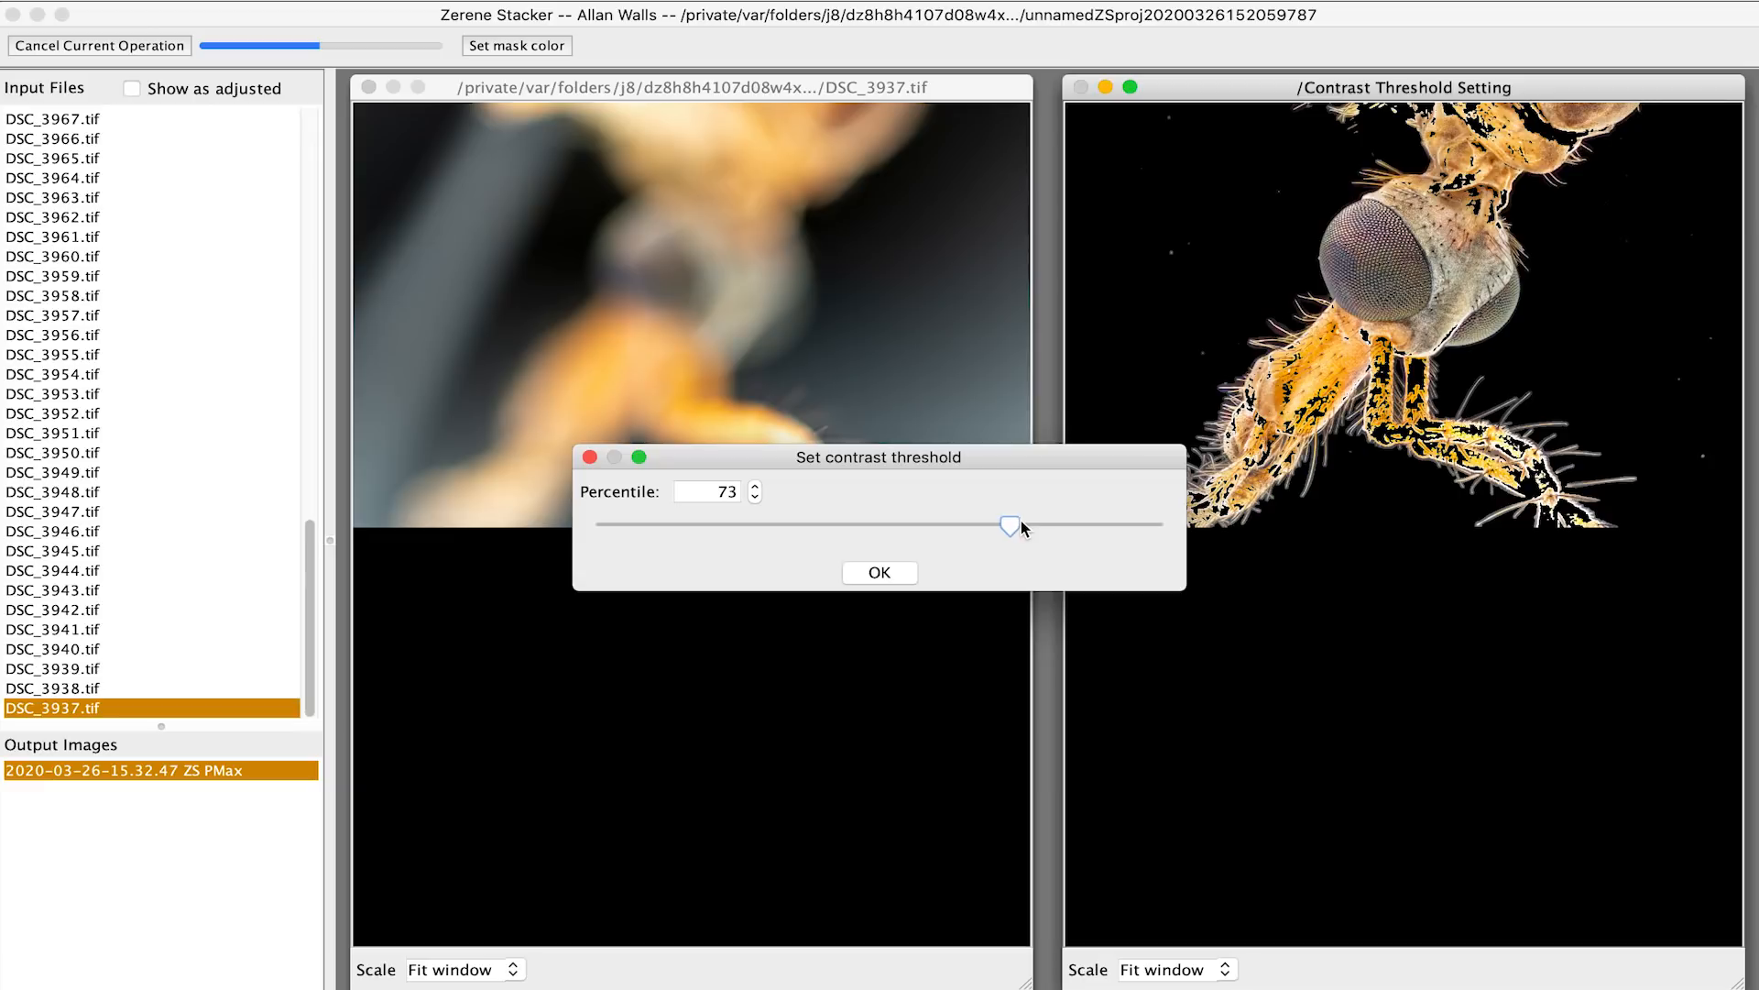
pyautogui.moveTo(1012, 525); pyautogui.dragTo(1002, 529)
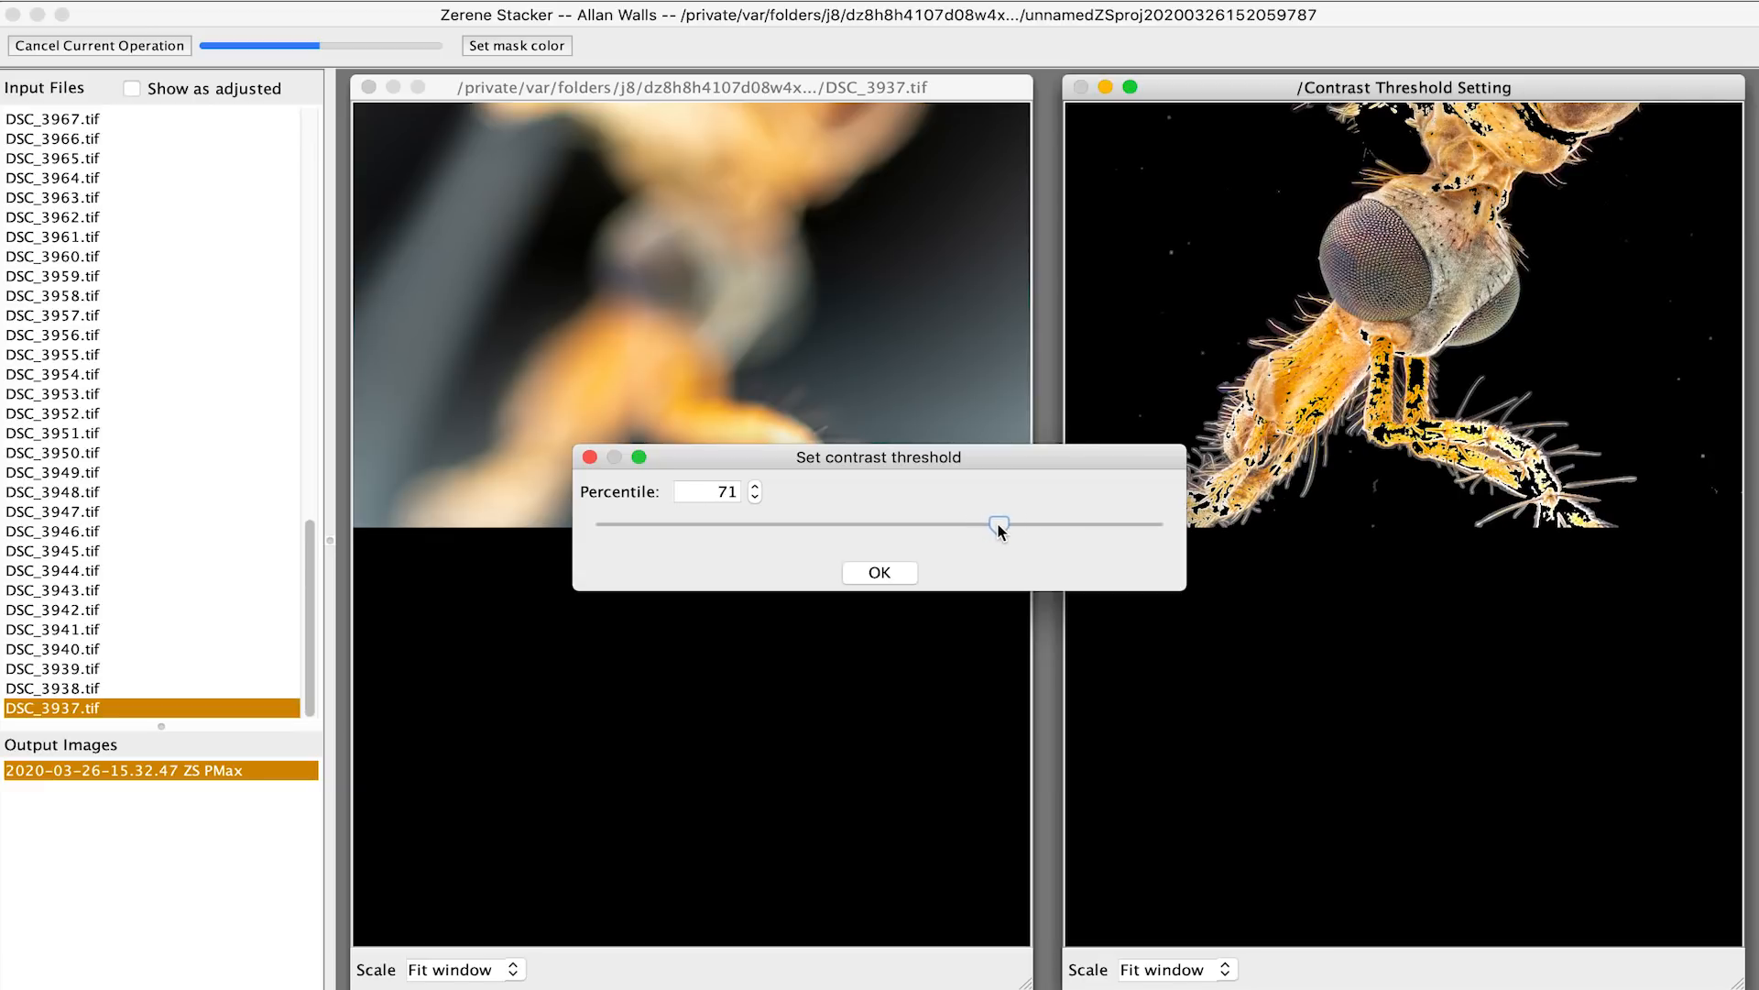
pyautogui.click(885, 572)
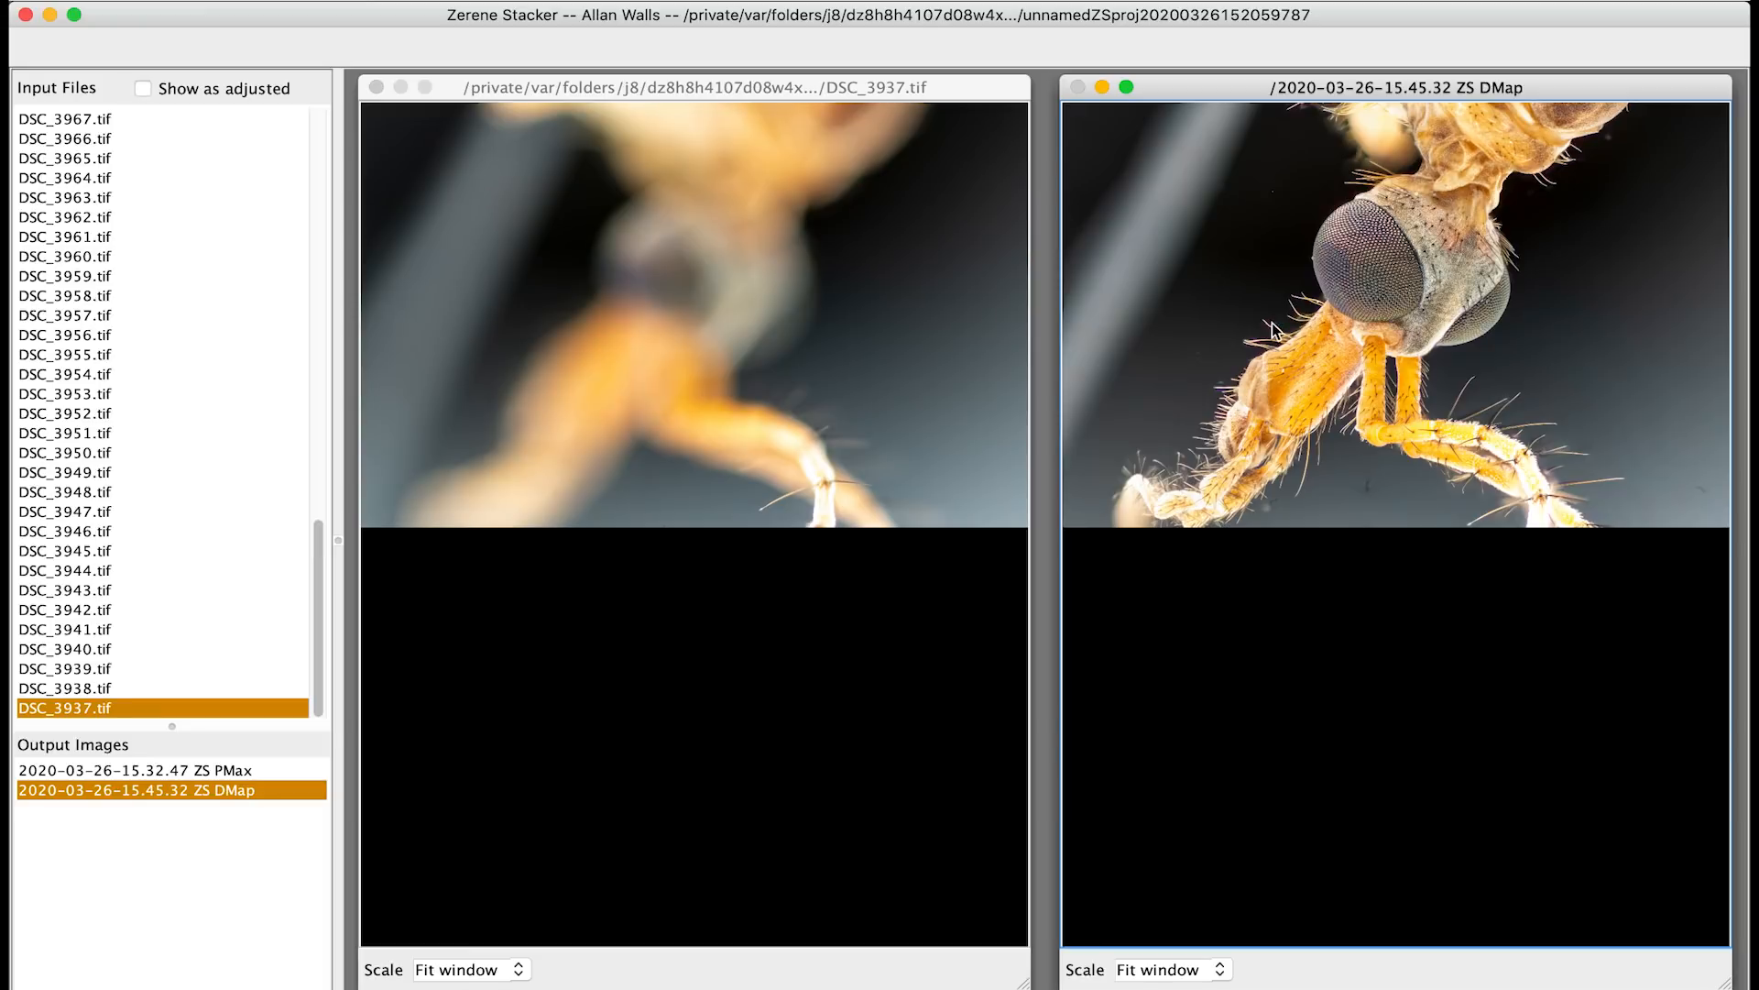
# Examine the DMap output at 100%, checking the compound eyes, the bristles and the texture of the head
pyautogui.scroll(3, 1420, 341)
pyautogui.scroll(3, 1147, 332)
pyautogui.scroll(-2, 1146, 332)
pyautogui.scroll(2, 1146, 332)
pyautogui.scroll(1, 1423, 341)
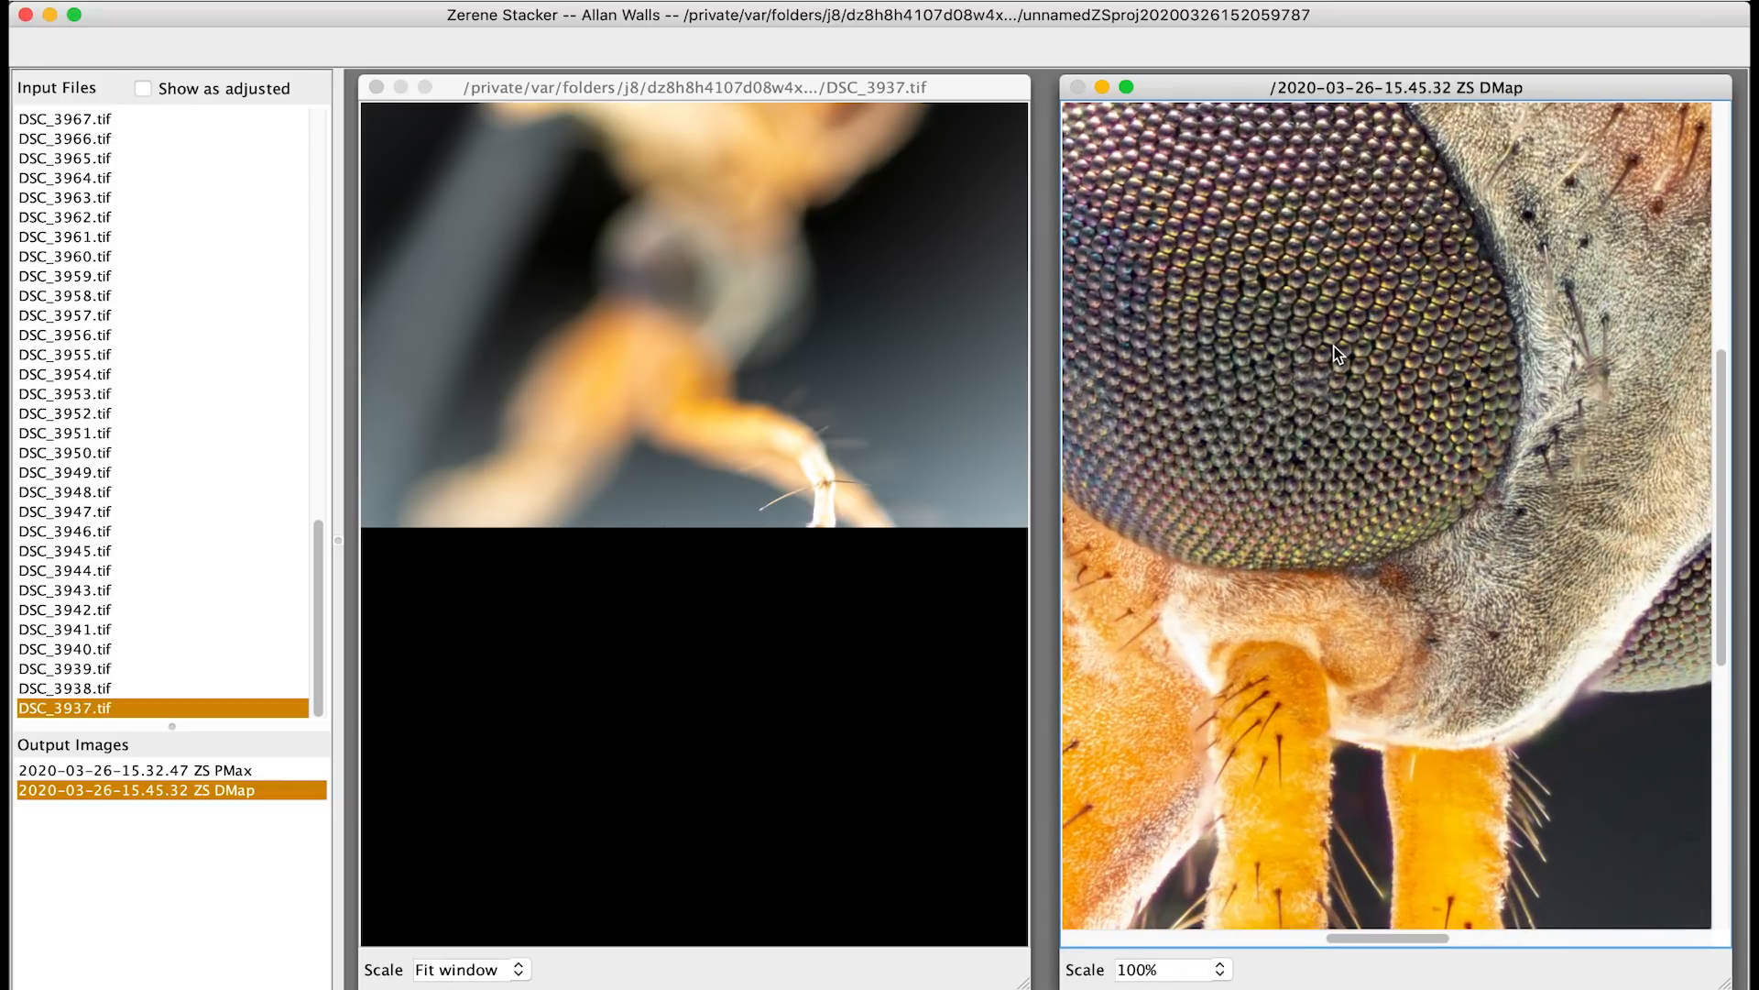
pyautogui.moveTo(1249, 303); pyautogui.dragTo(1469, 468)
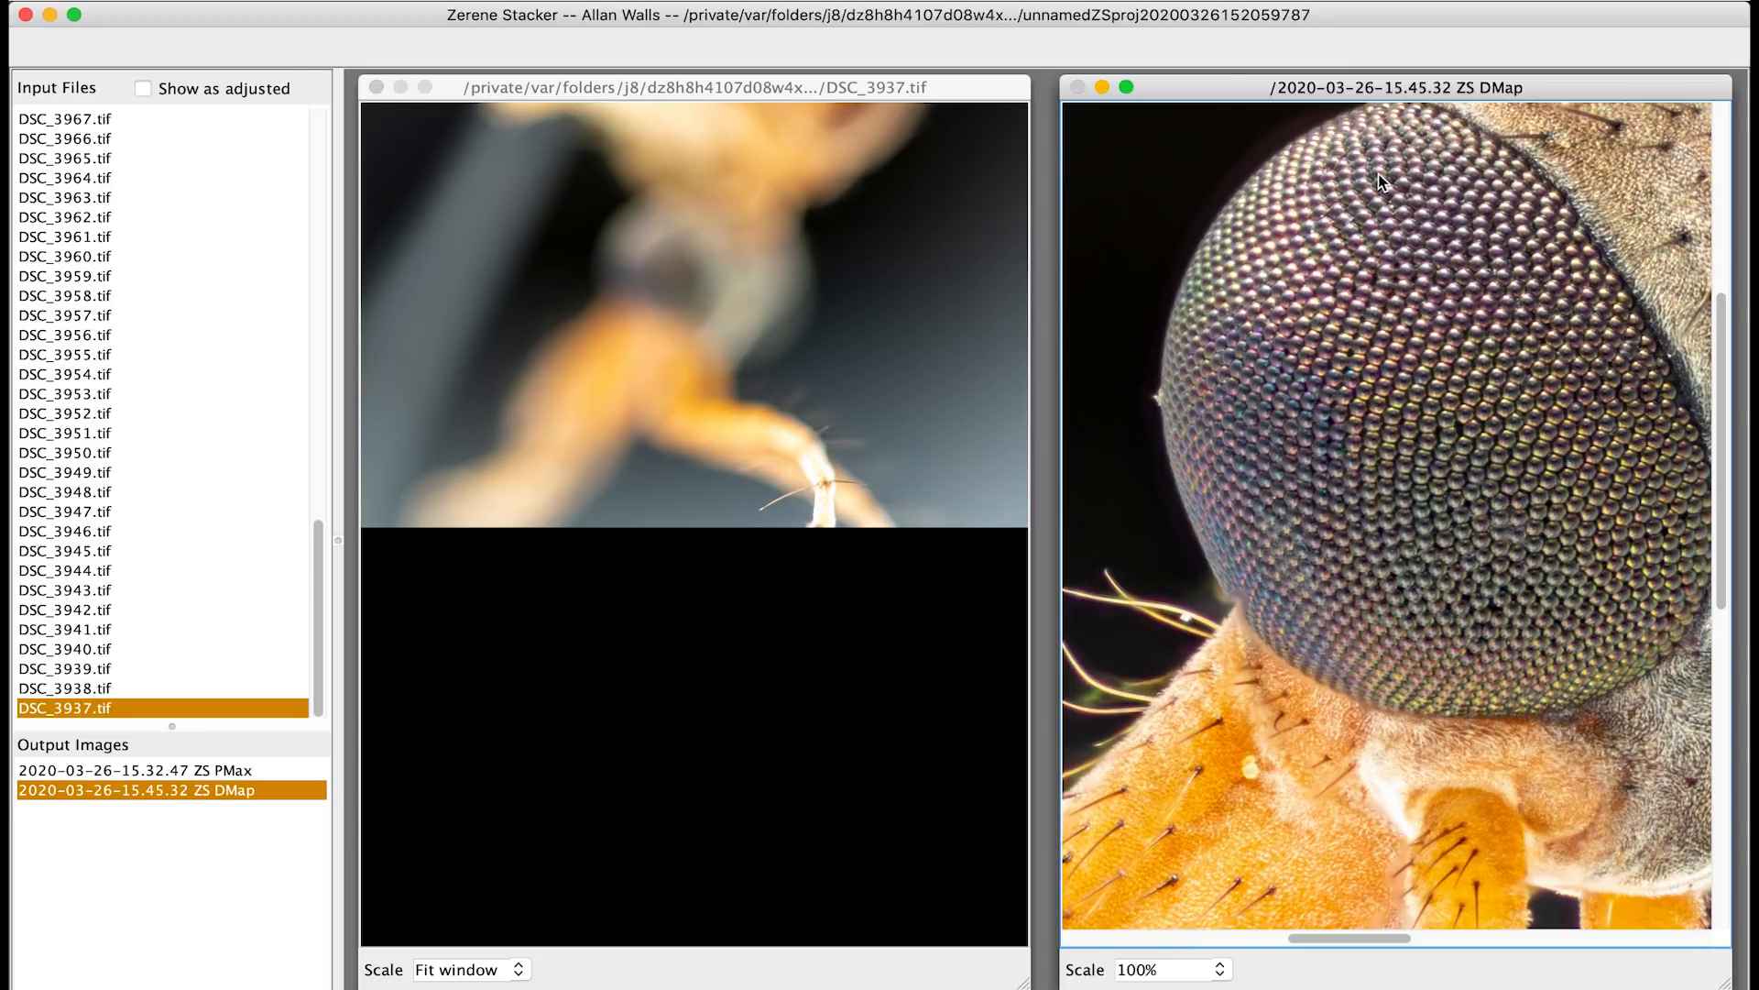
pyautogui.moveTo(1399, 418); pyautogui.dragTo(1187, 515)
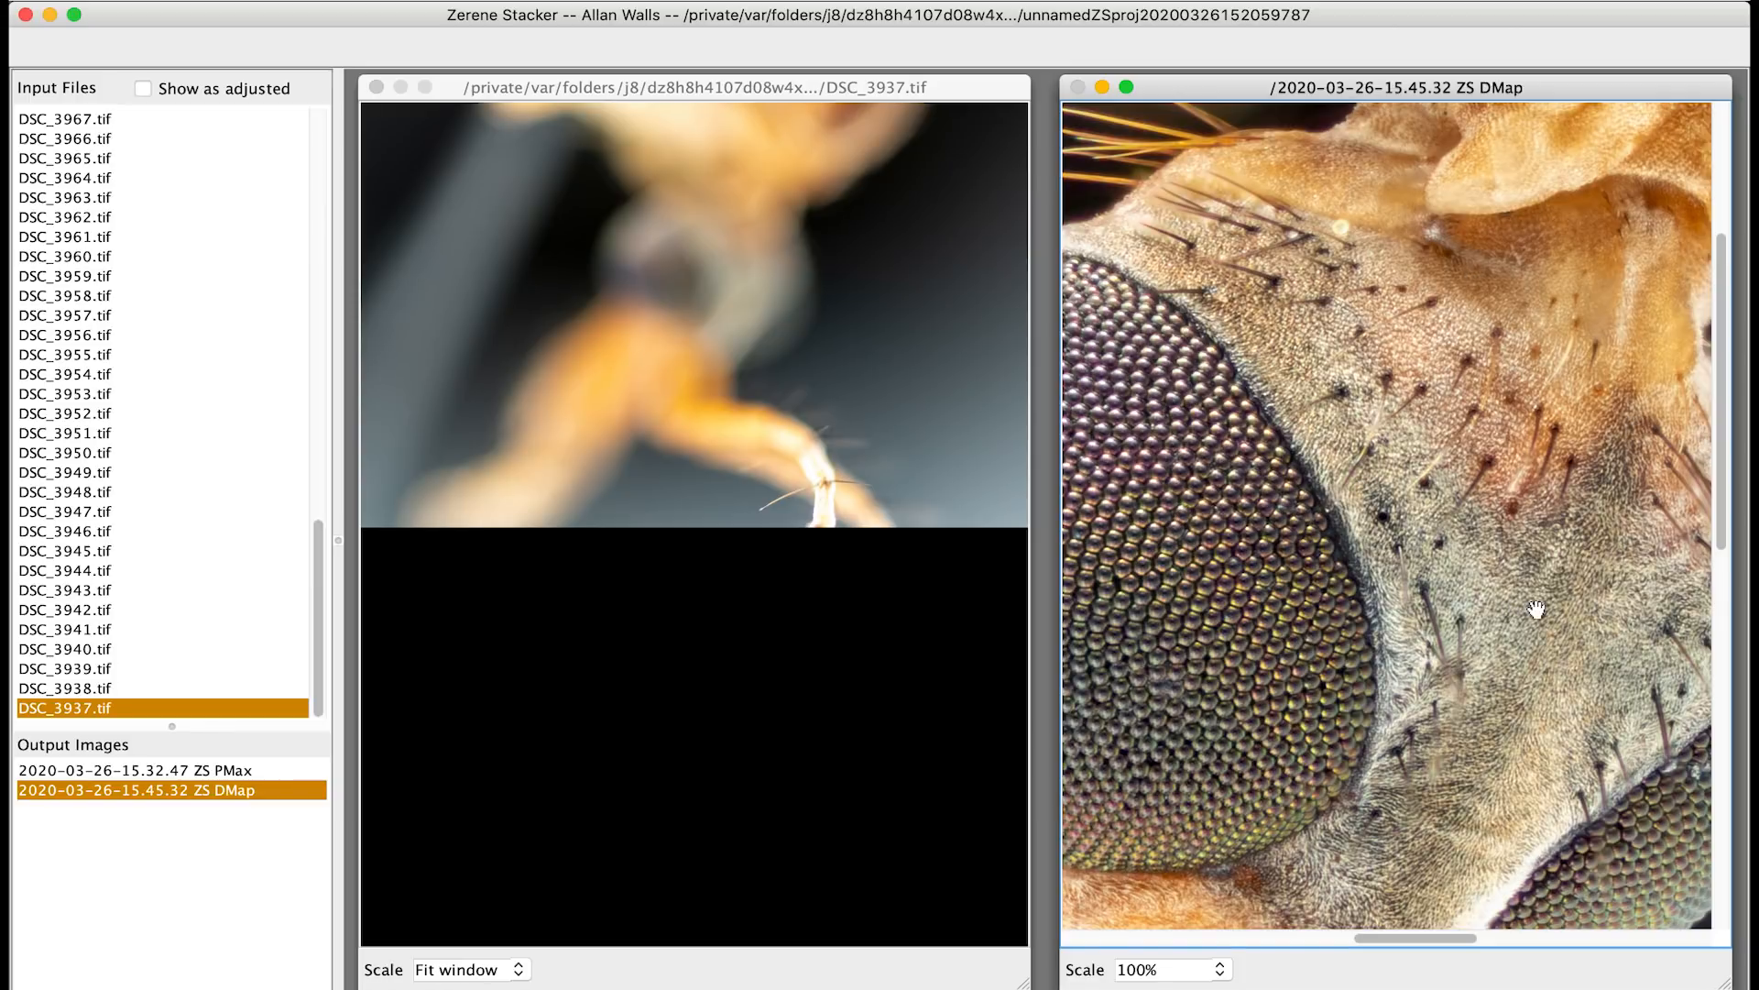
pyautogui.moveTo(1538, 608); pyautogui.dragTo(1390, 370)
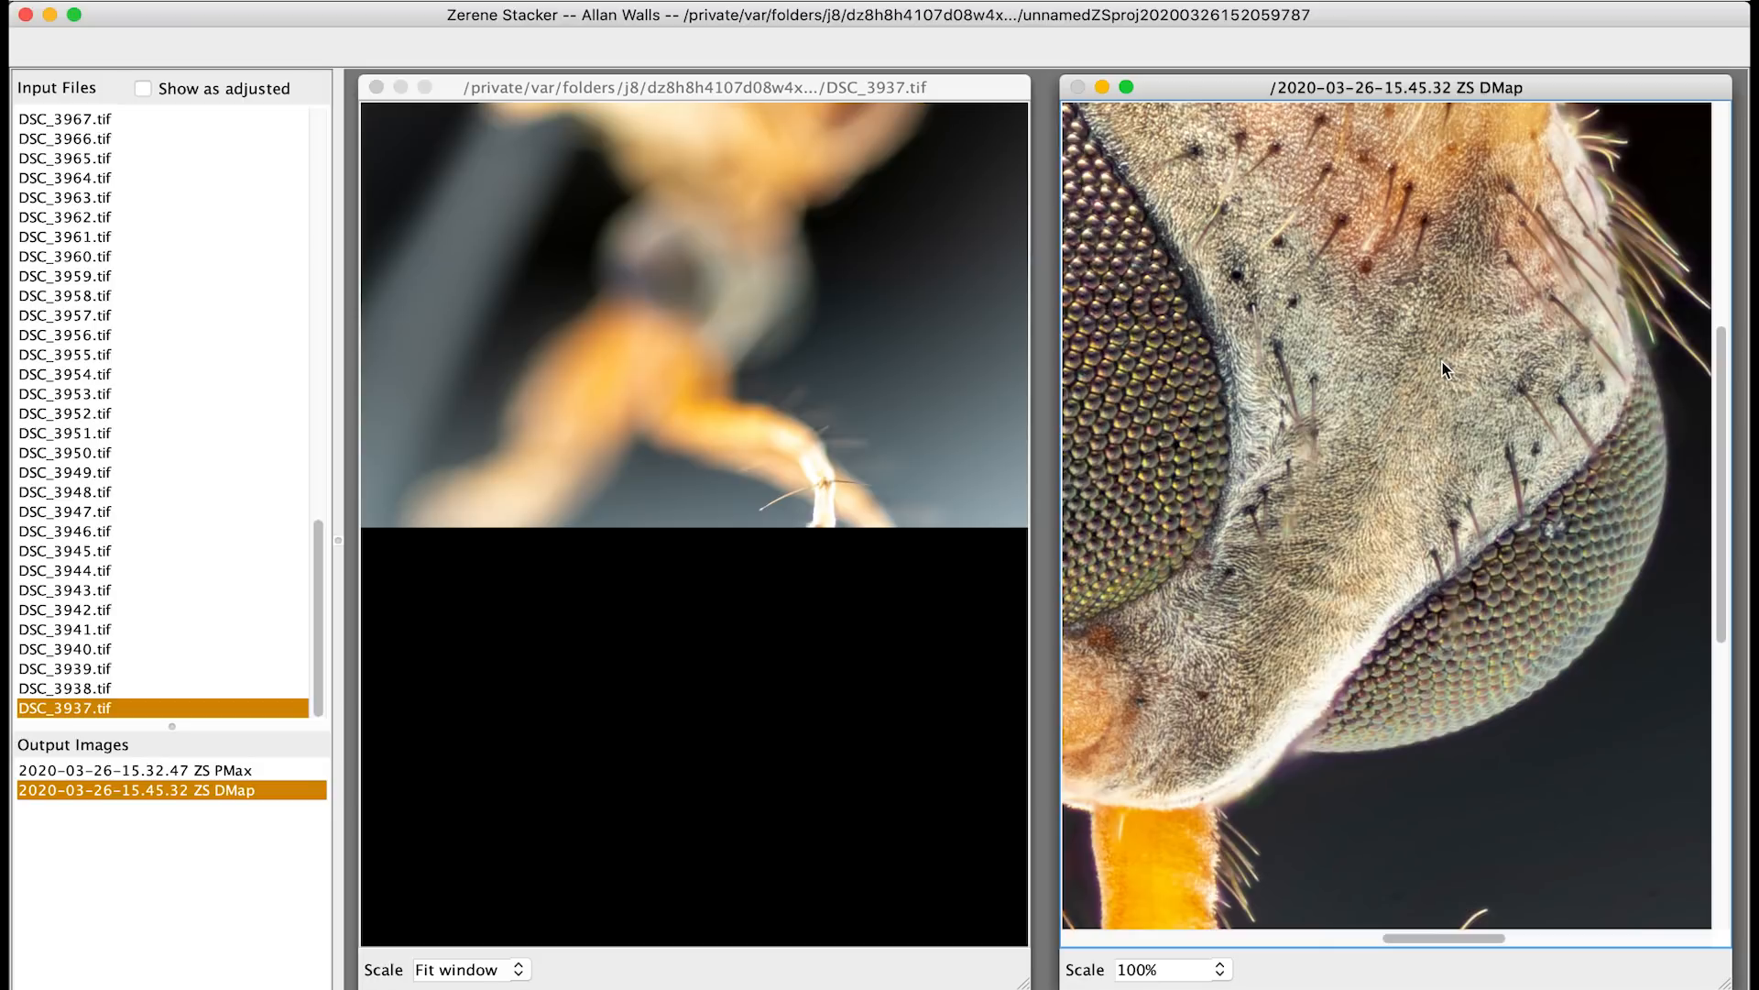
pyautogui.moveTo(1488, 314); pyautogui.dragTo(1330, 538)
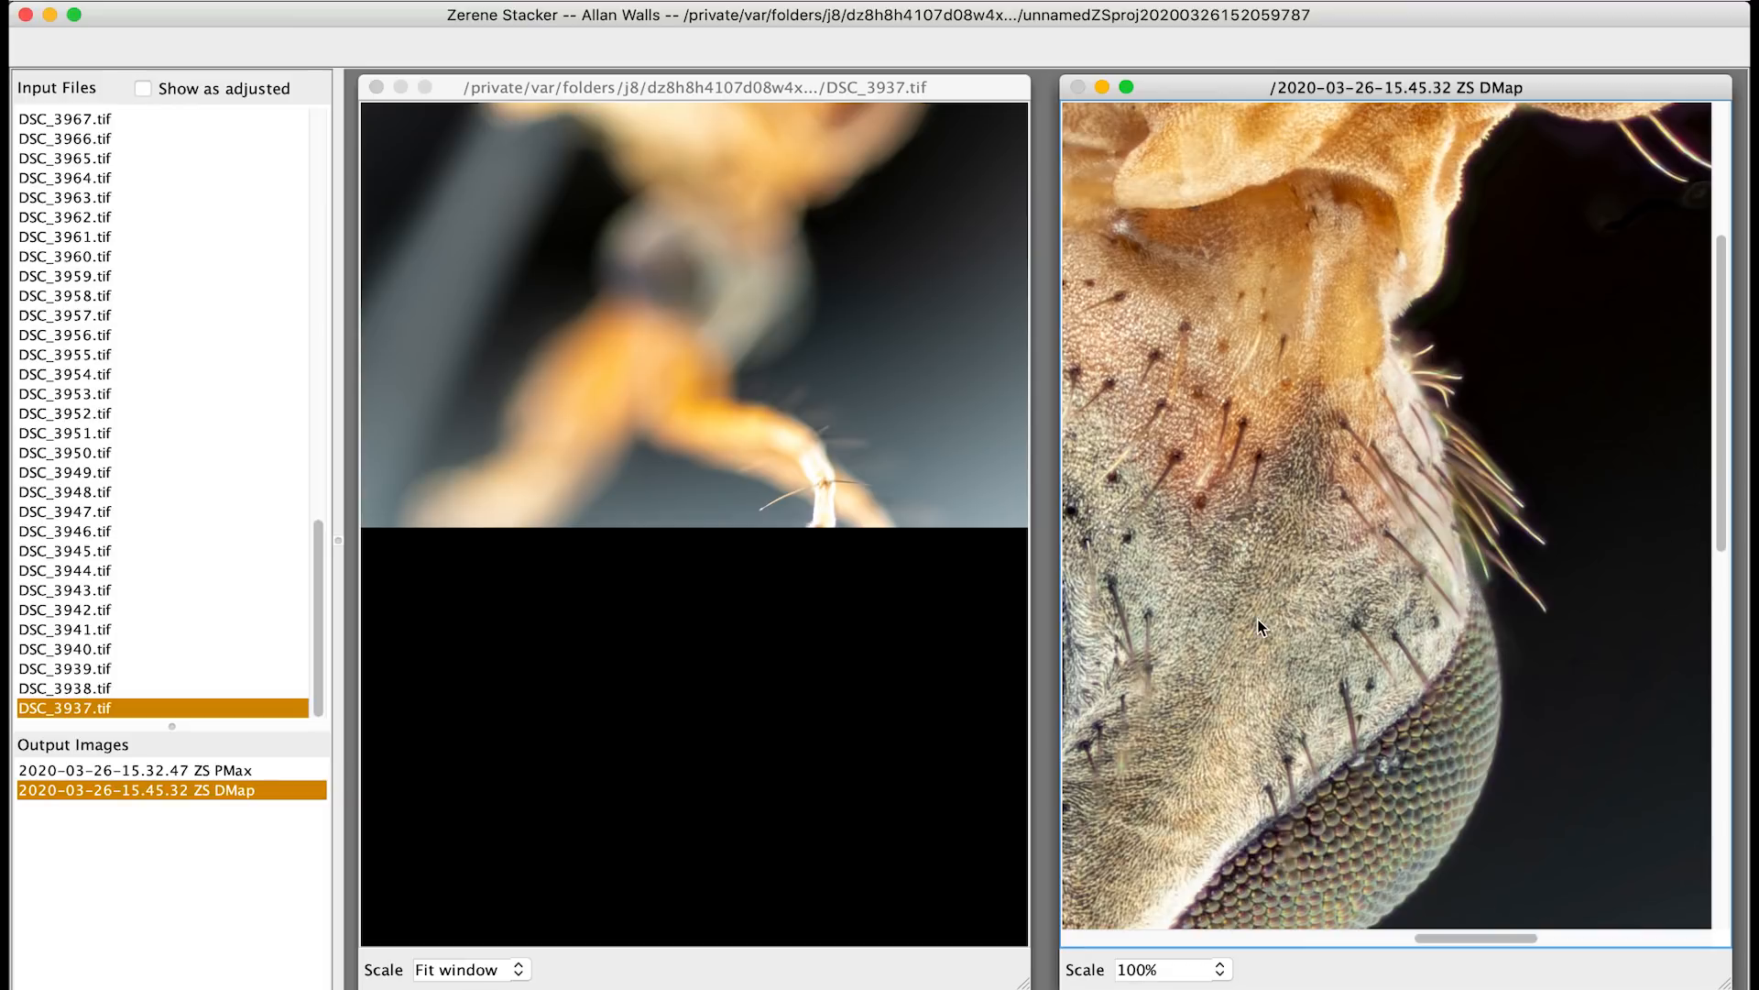
# Inspect the orange mouthparts, the jointed appendages and their fine hairs in the DMap output at 100%, along with the background below them
pyautogui.moveTo(1241, 626); pyautogui.dragTo(1398, 281)
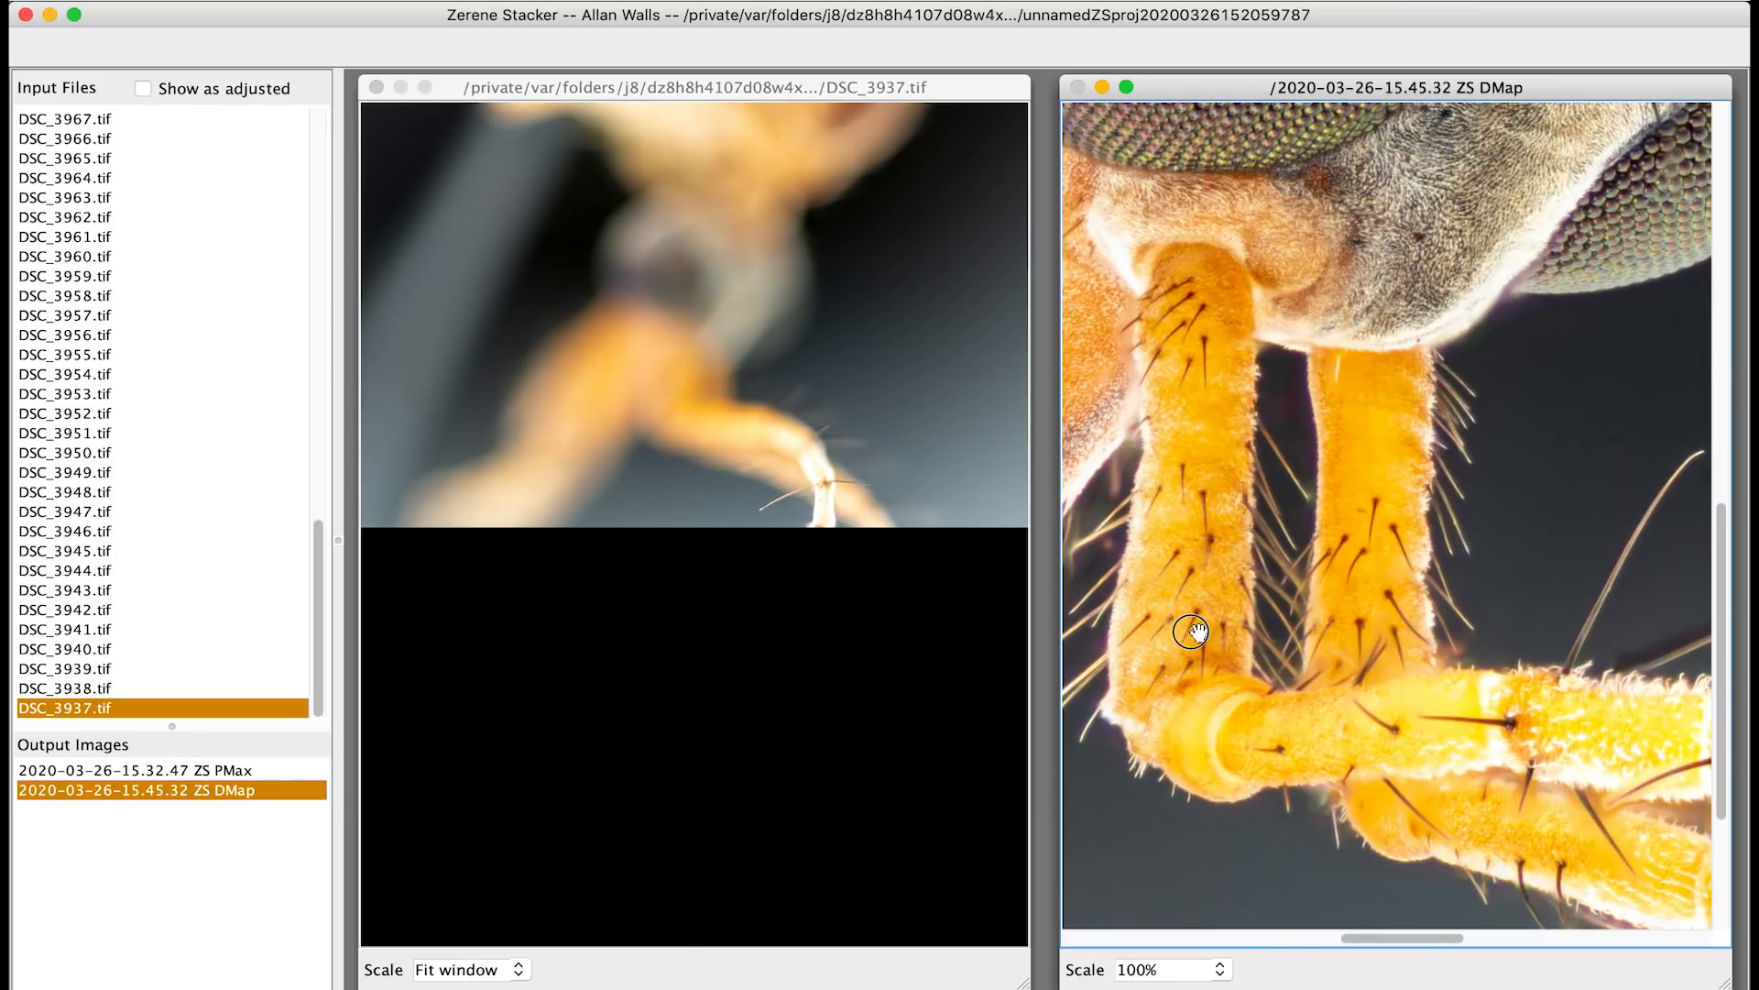
pyautogui.moveTo(1293, 574); pyautogui.dragTo(1568, 482)
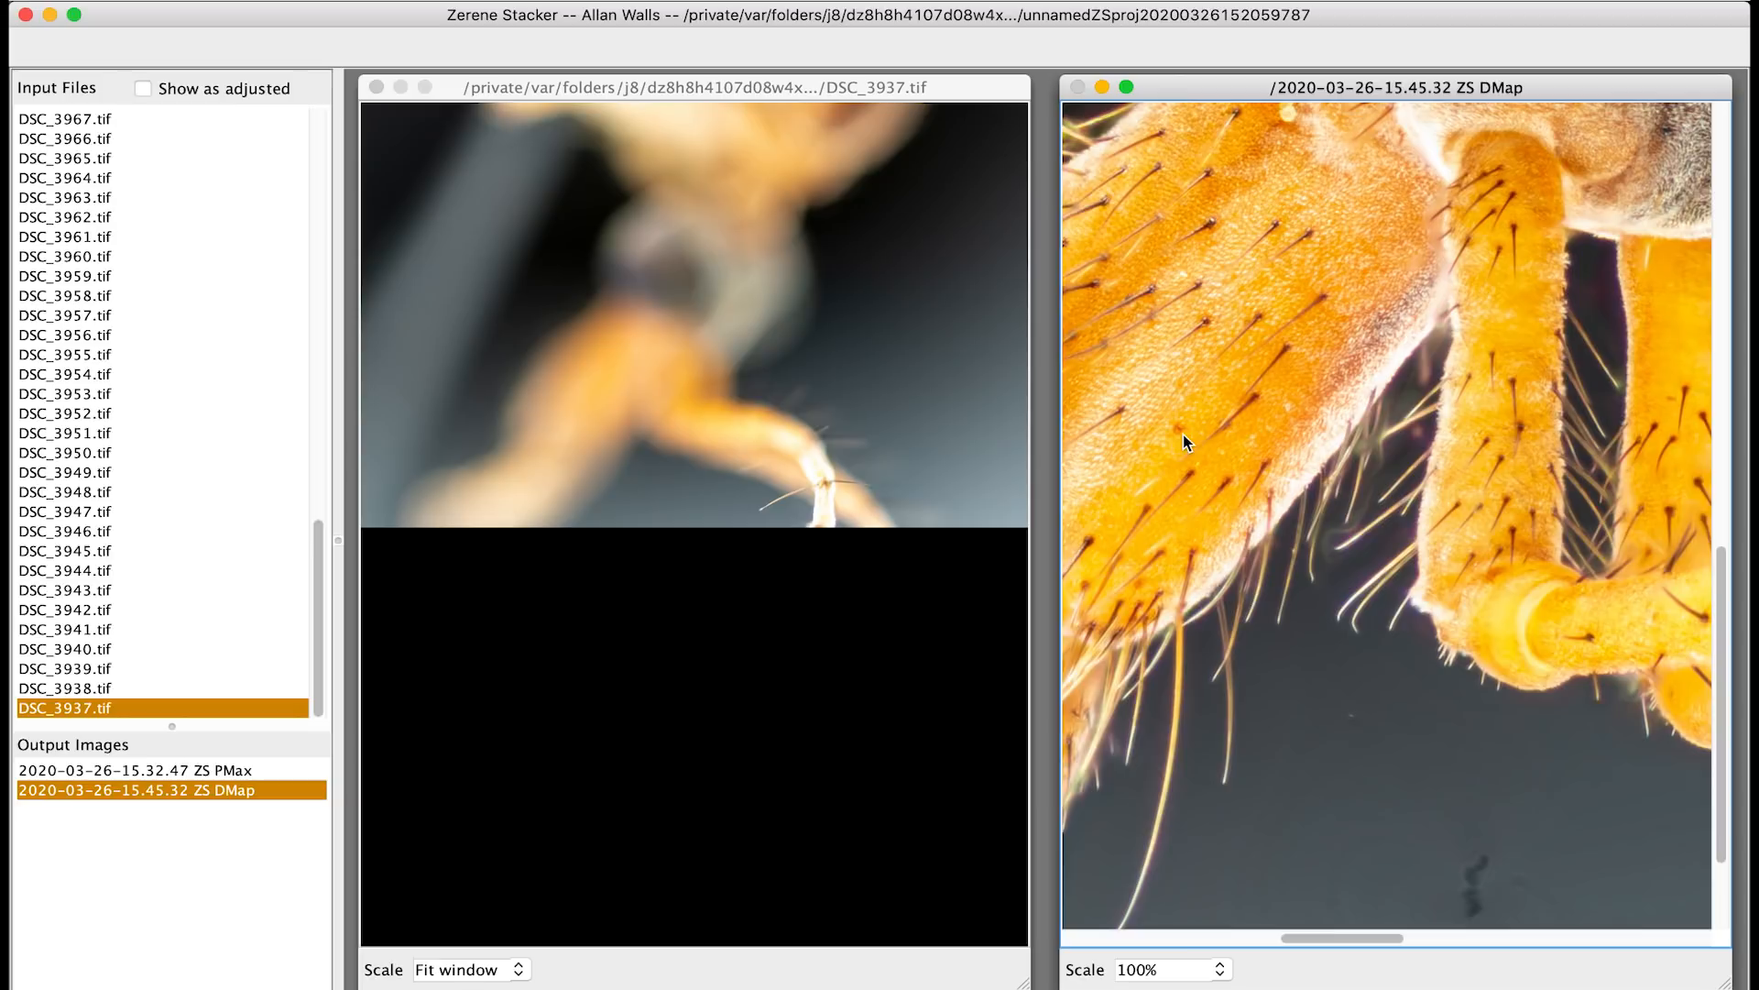
pyautogui.moveTo(1171, 432); pyautogui.dragTo(1384, 354)
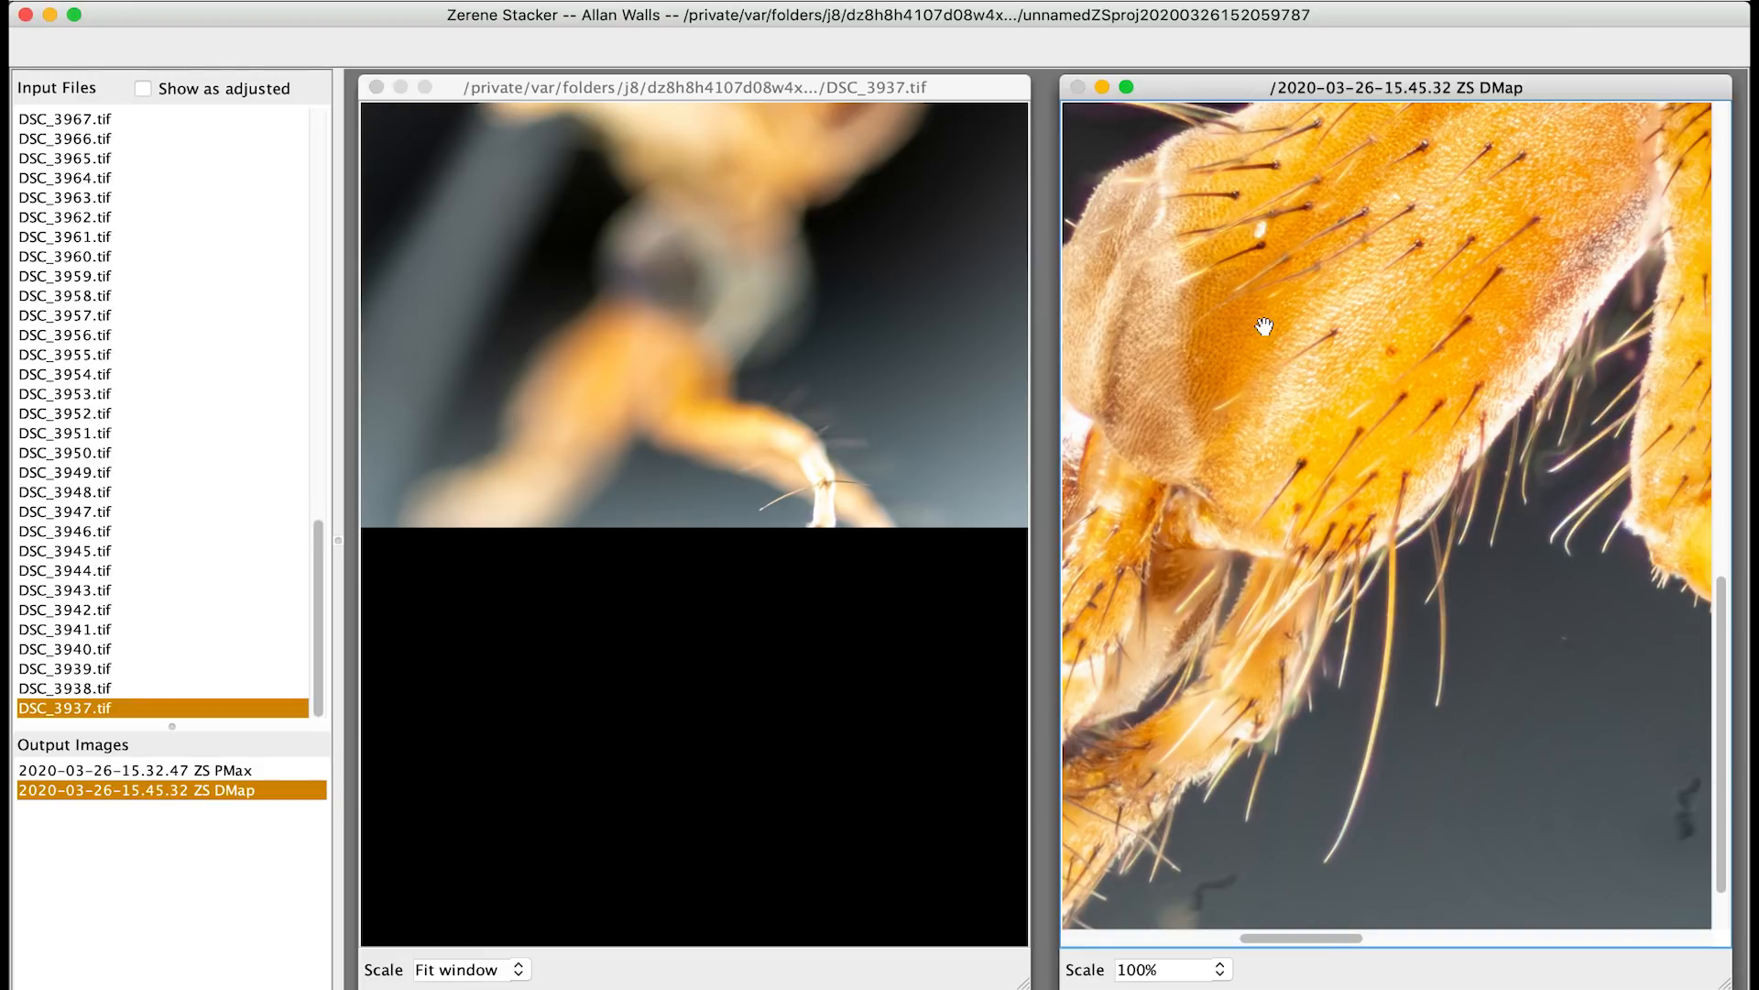
pyautogui.moveTo(1274, 330); pyautogui.dragTo(1562, 322)
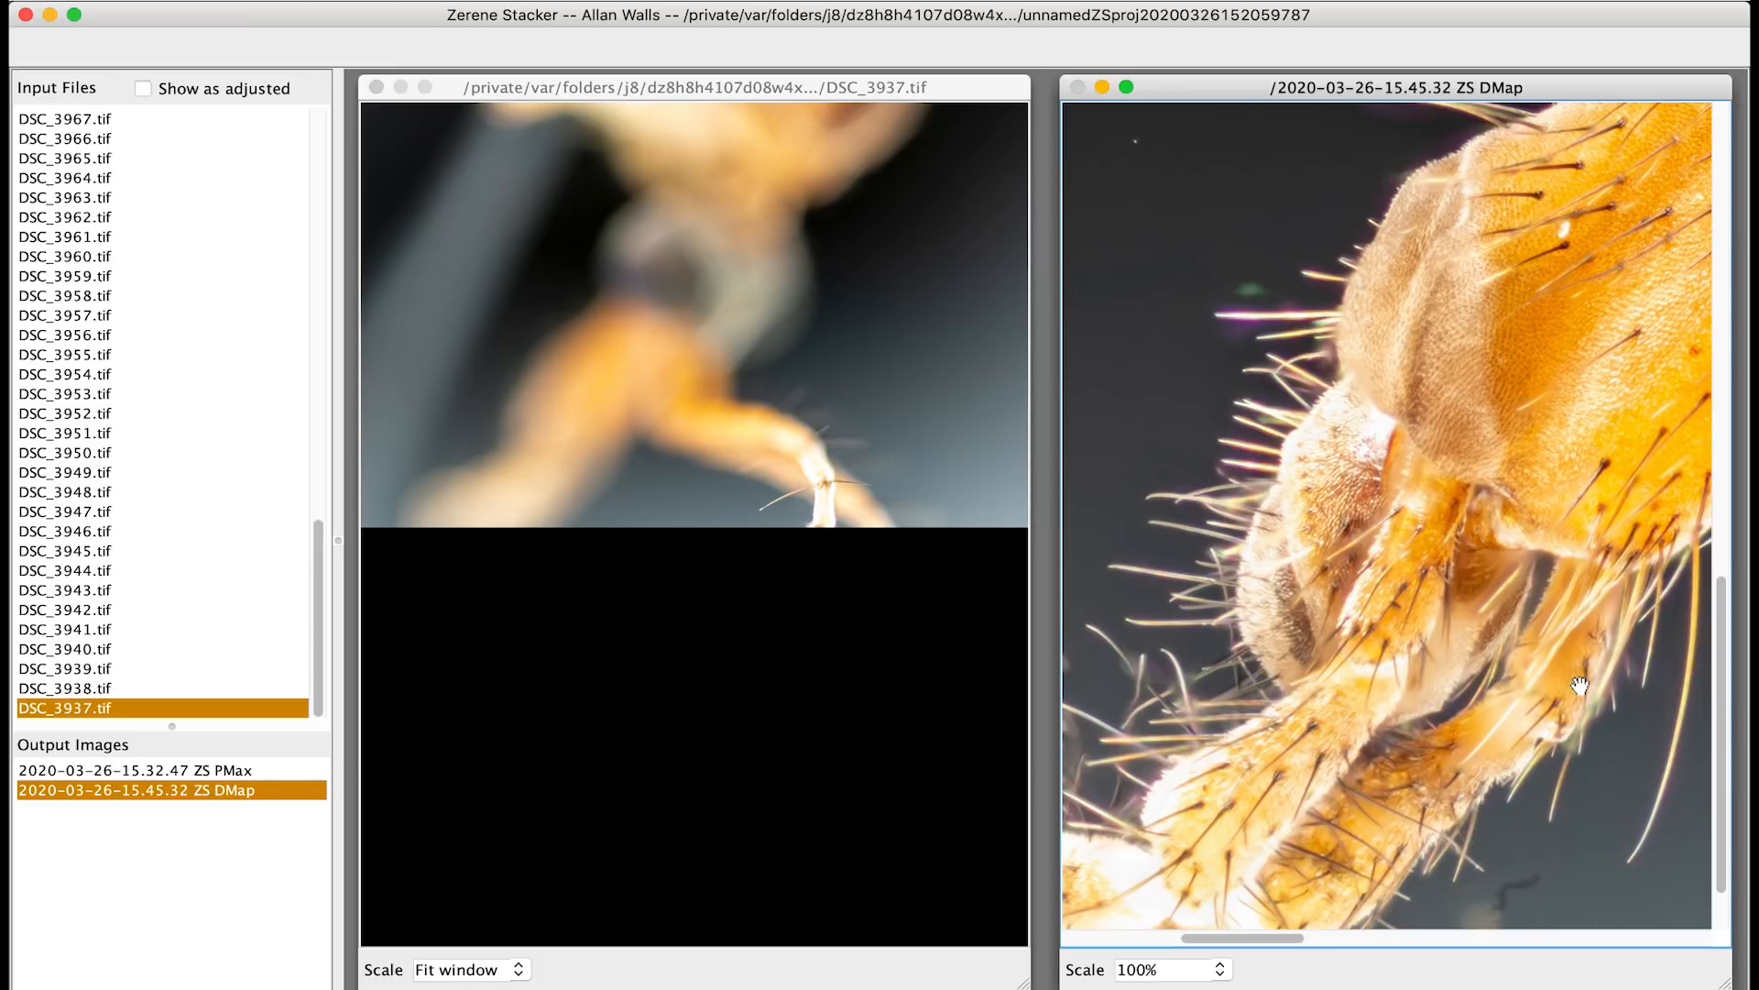
pyautogui.moveTo(1535, 575); pyautogui.dragTo(1409, 485)
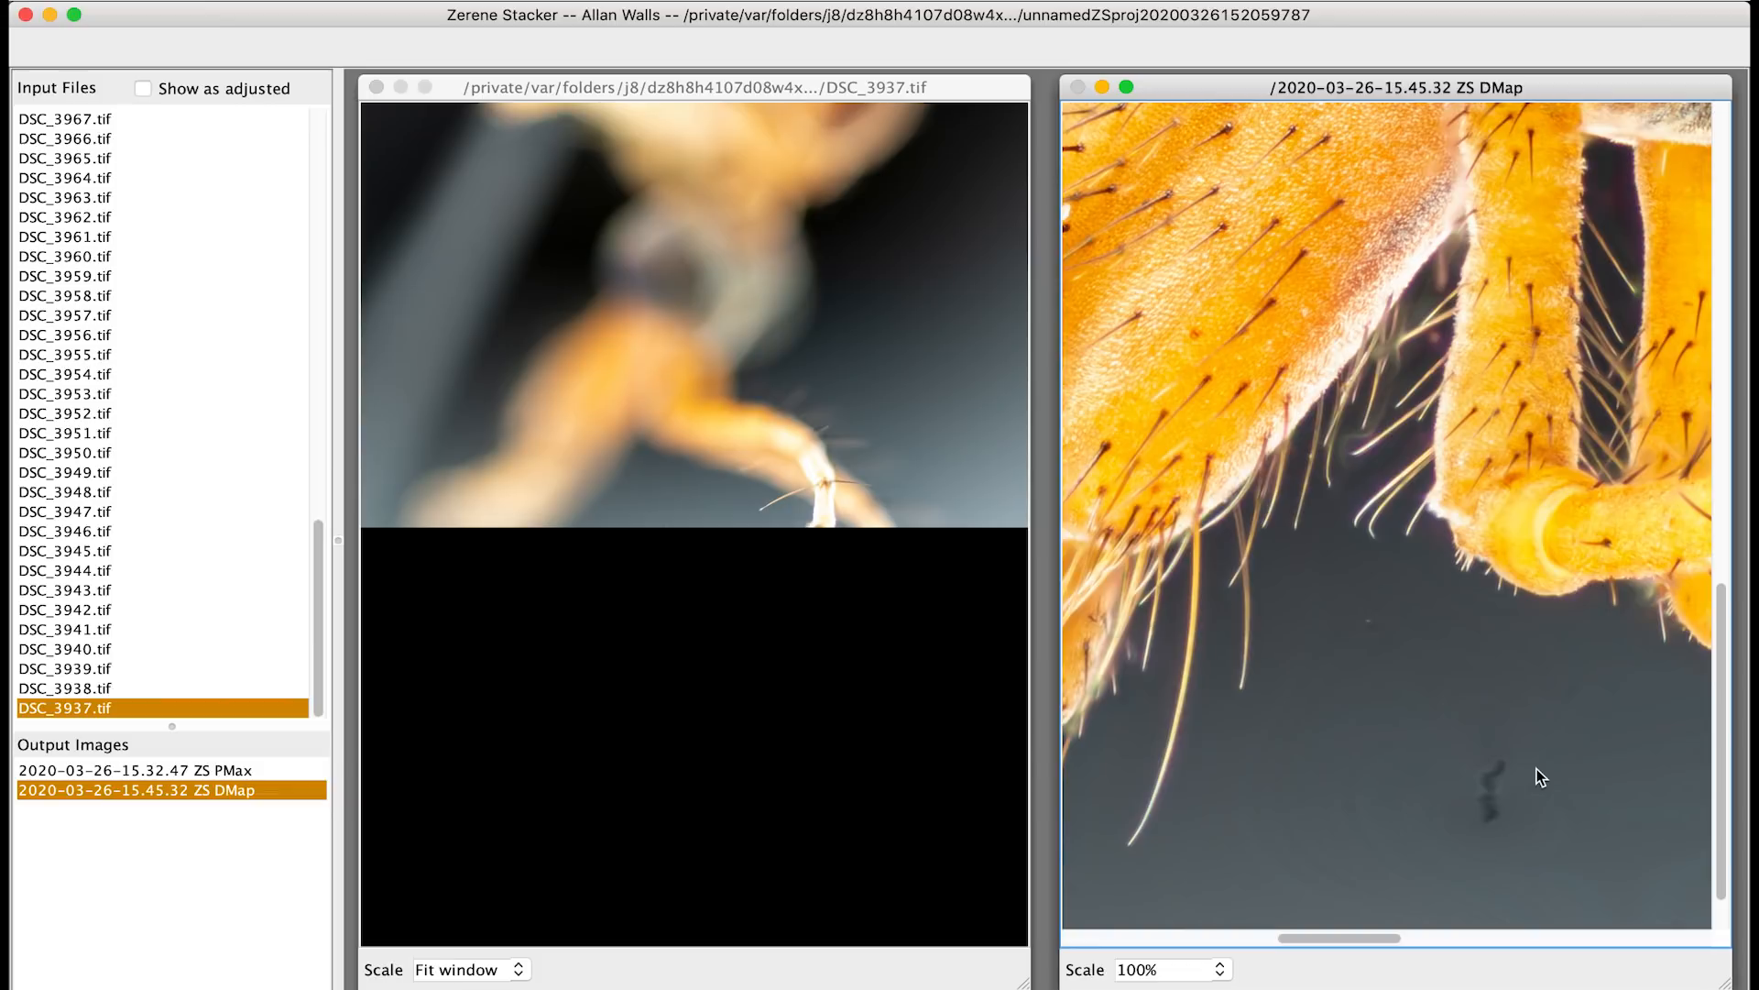
pyautogui.moveTo(1537, 770); pyautogui.dragTo(1359, 781)
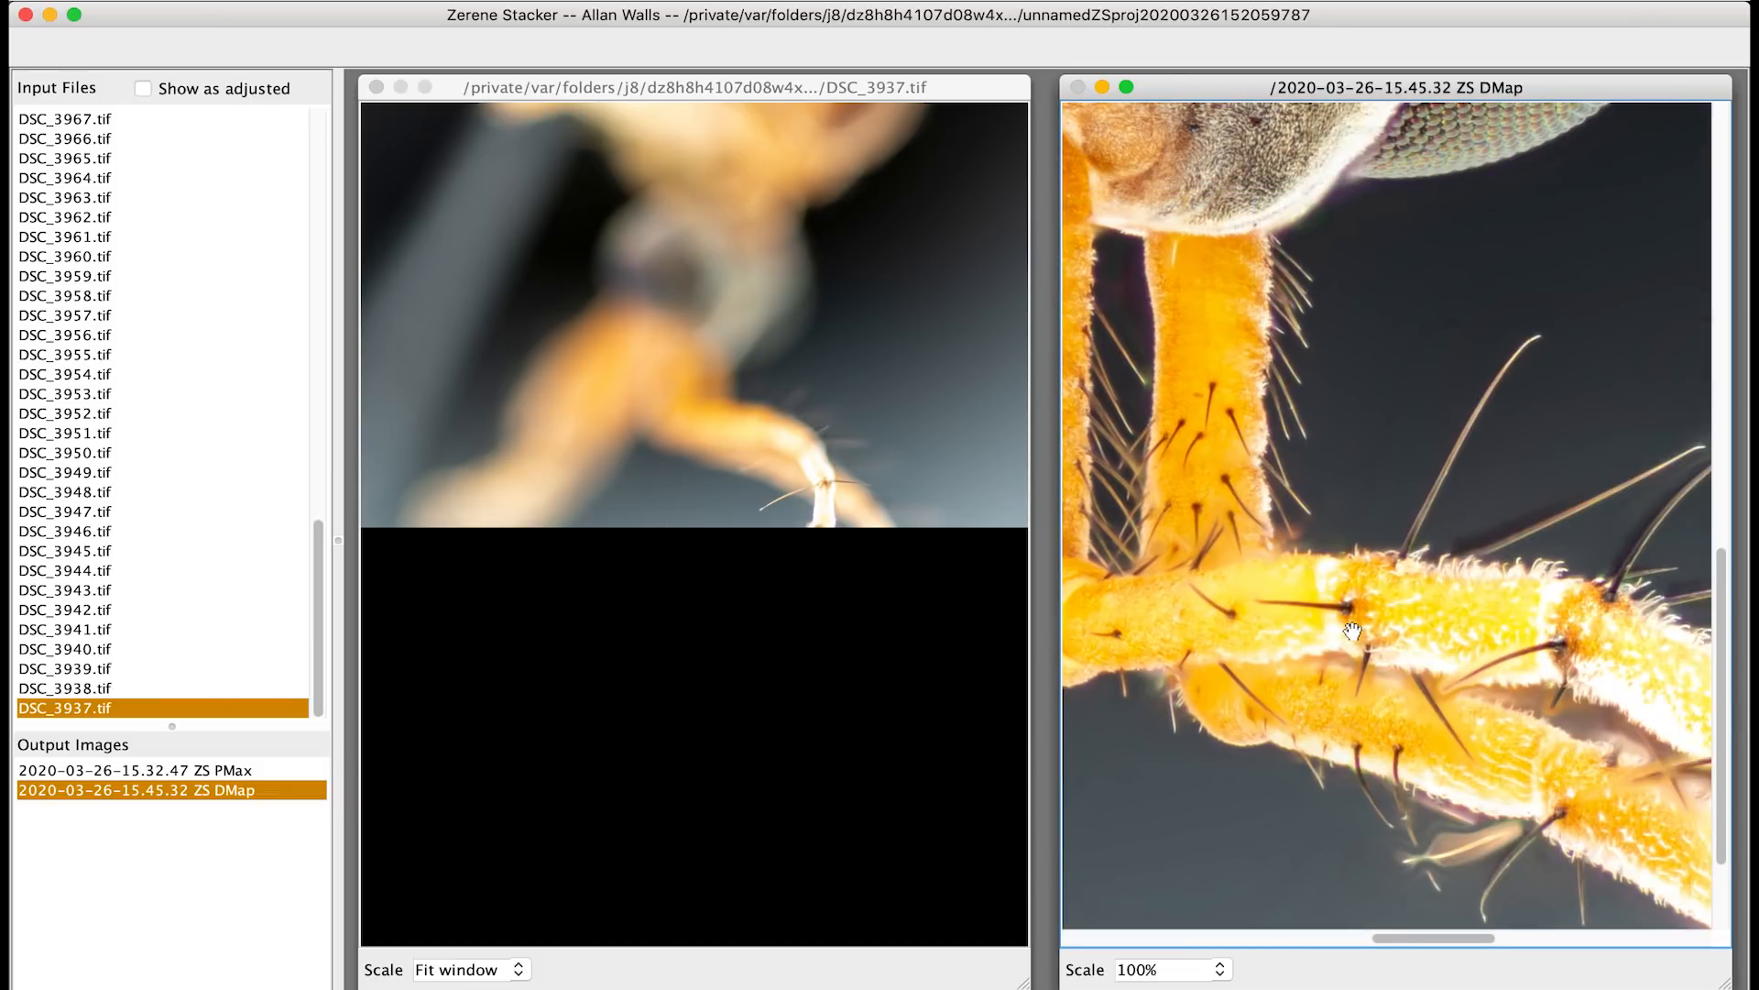
pyautogui.moveTo(1446, 630); pyautogui.dragTo(1151, 560)
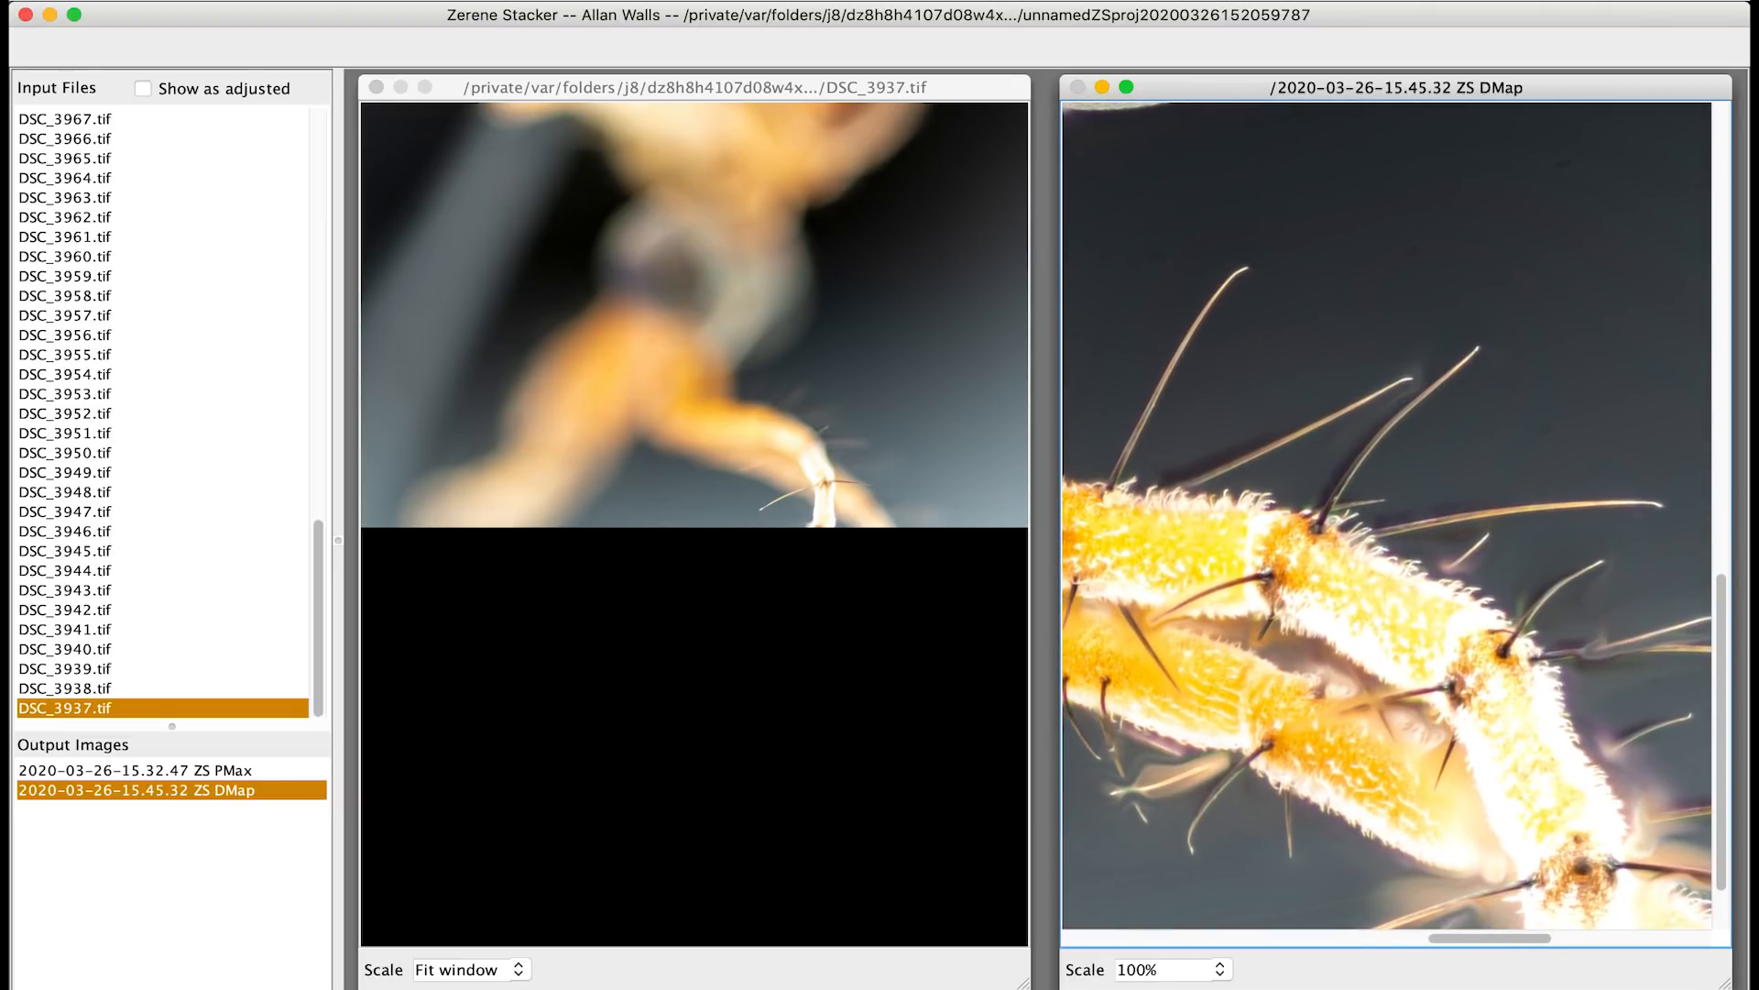
pyautogui.click(1141, 566)
pyautogui.moveTo(1140, 565); pyautogui.dragTo(1748, 432)
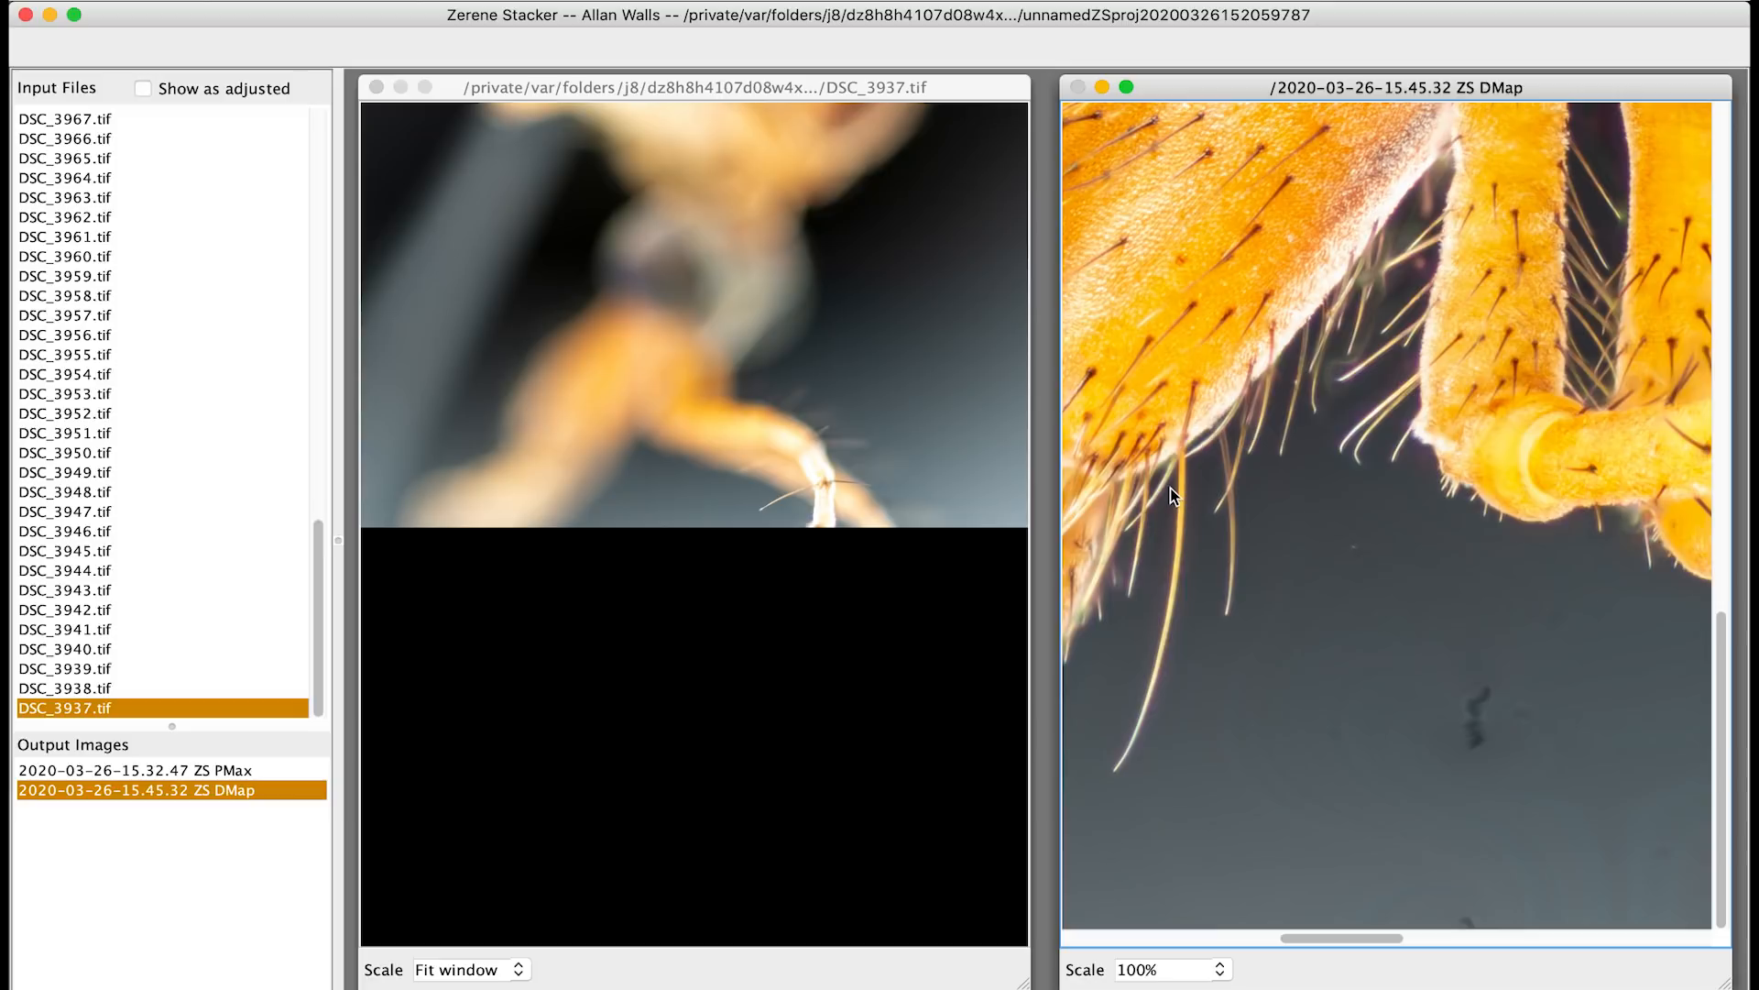
# Compare the DMap and PMax output images at 35.36%, checking colour, contrast, background and hair detail across the insect
pyautogui.scroll(-5, 1169, 488)
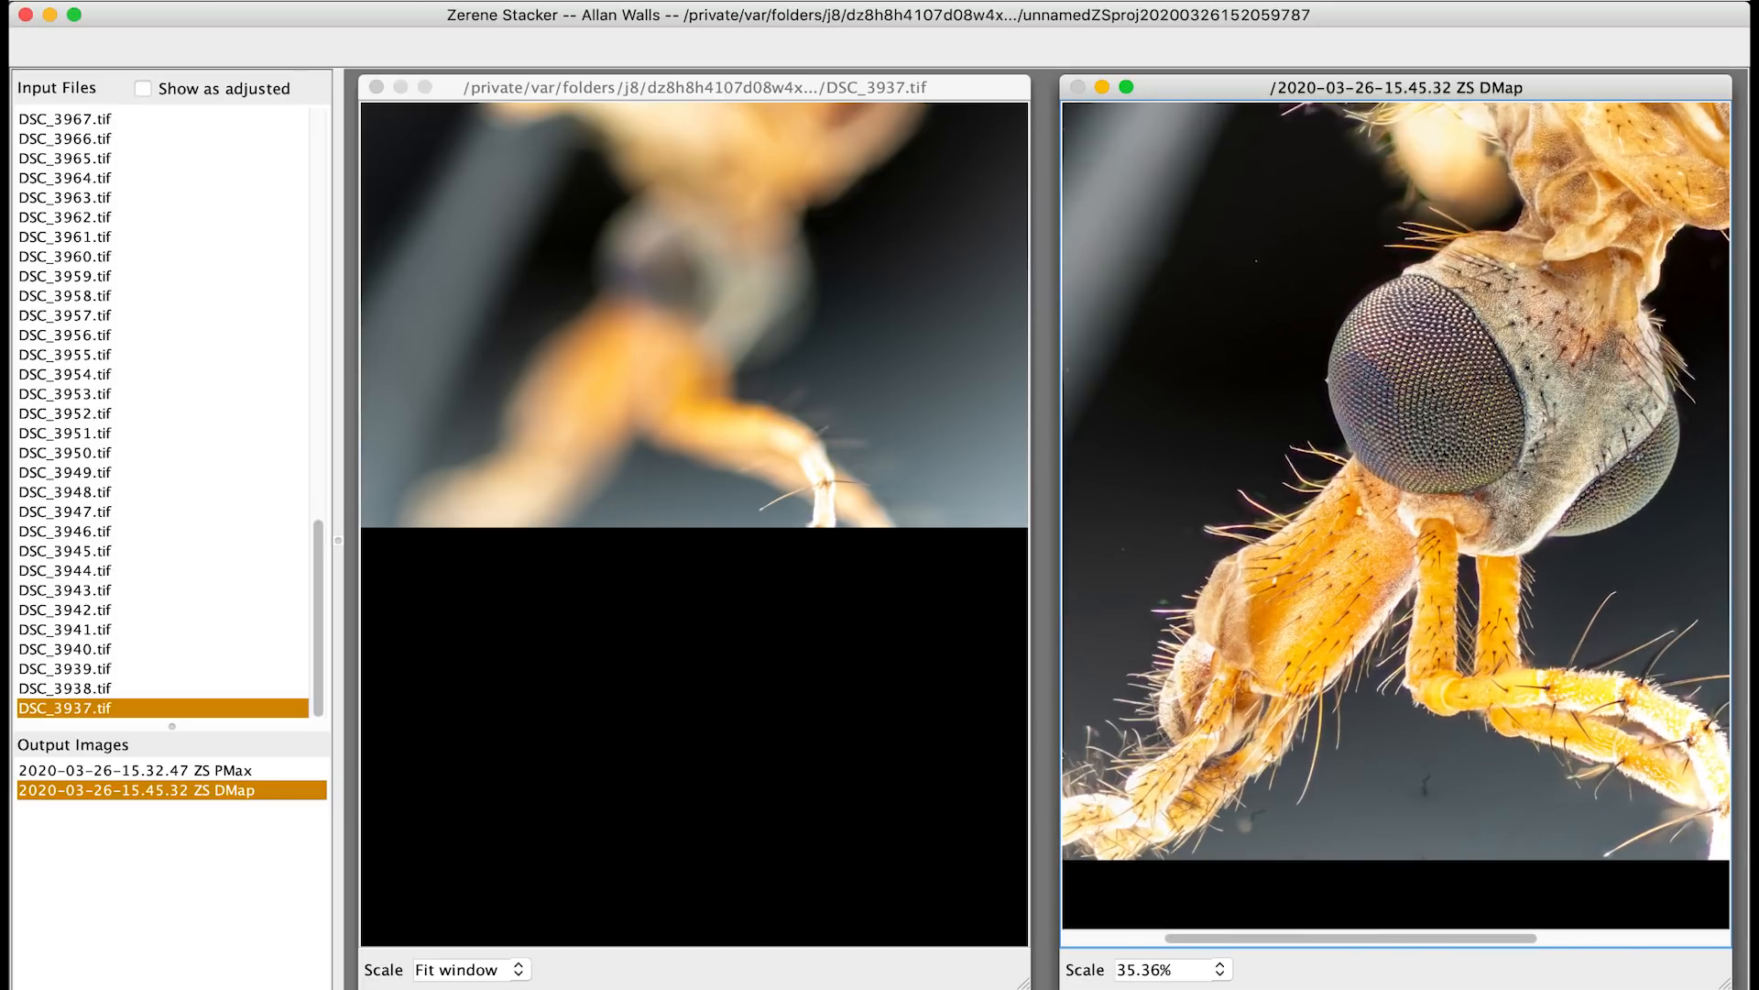
pyautogui.moveTo(1241, 730); pyautogui.dragTo(1512, 449)
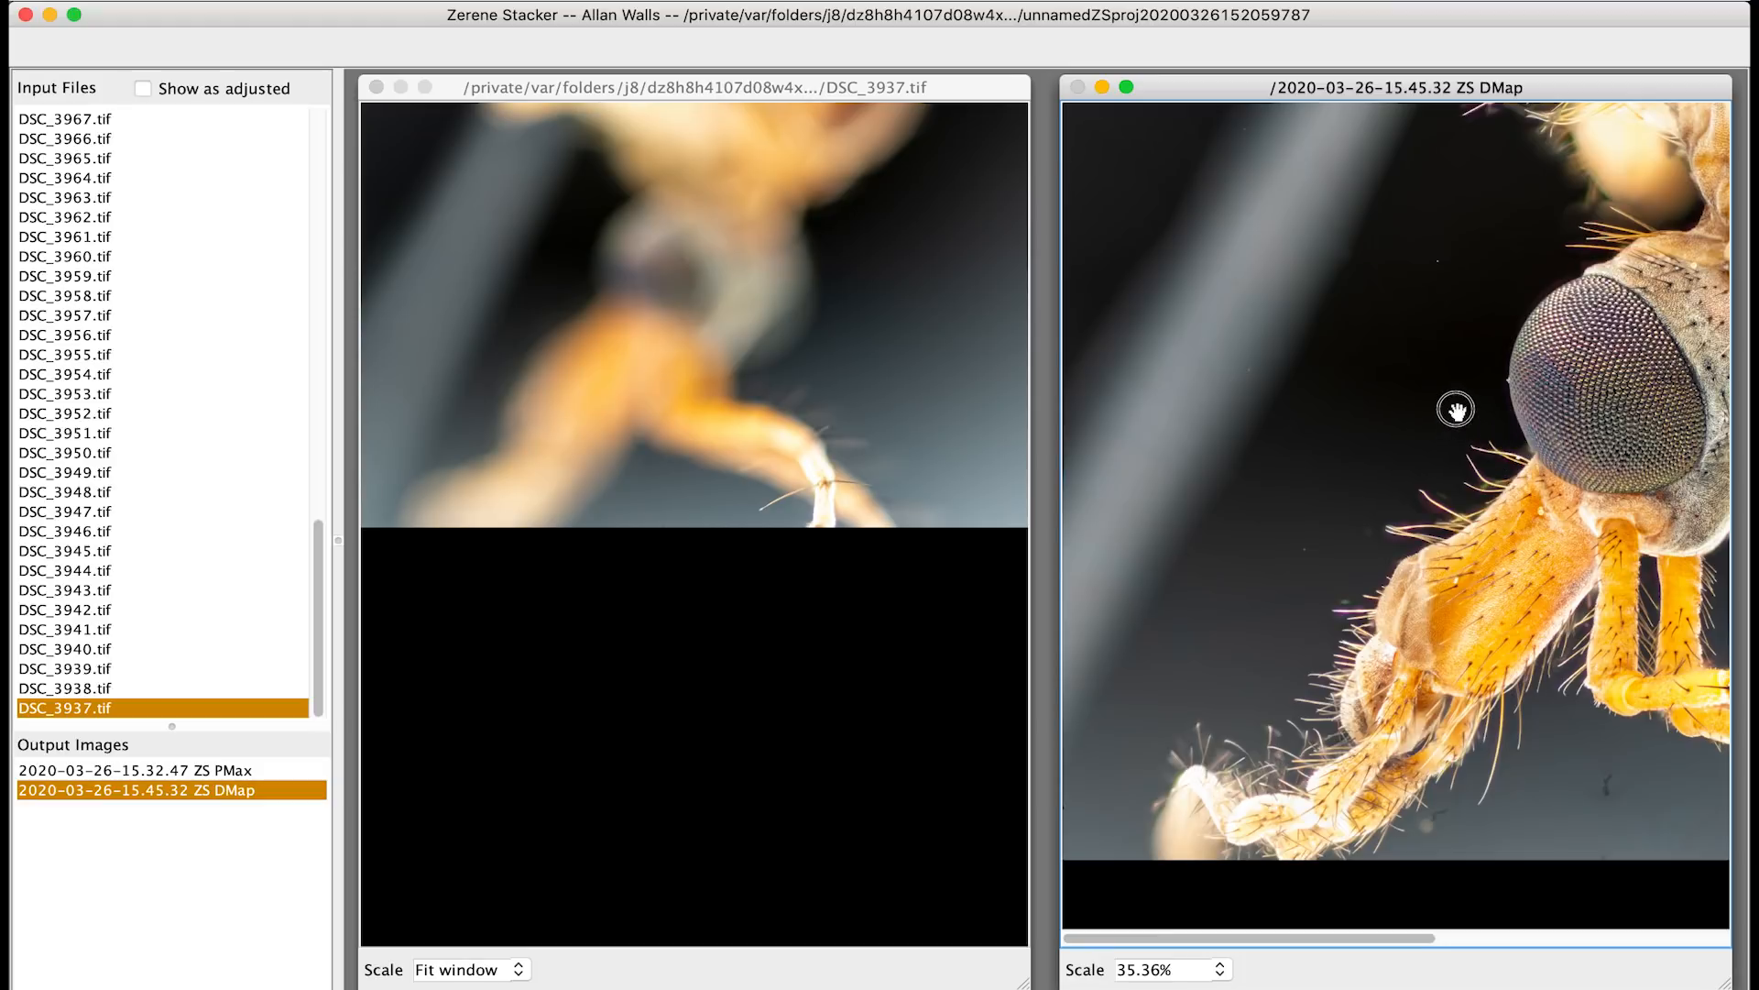
pyautogui.moveTo(1460, 827); pyautogui.dragTo(1353, 676)
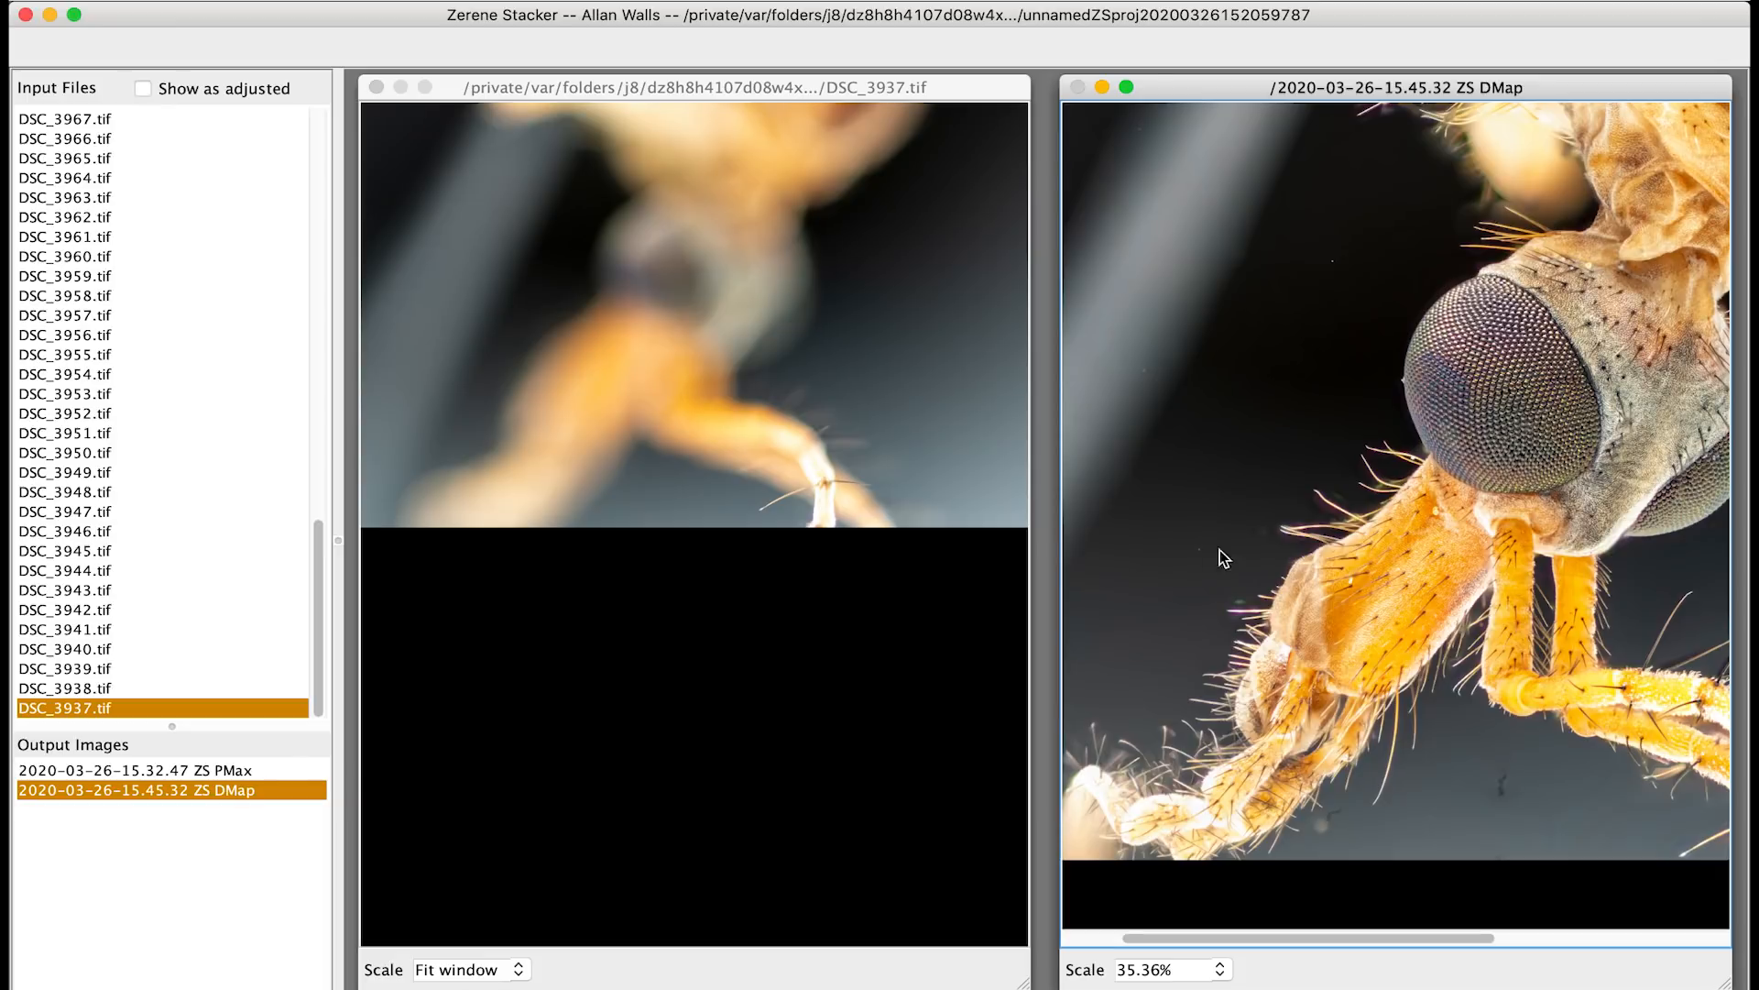
pyautogui.moveTo(1339, 592); pyautogui.dragTo(1238, 370)
pyautogui.click(171, 792)
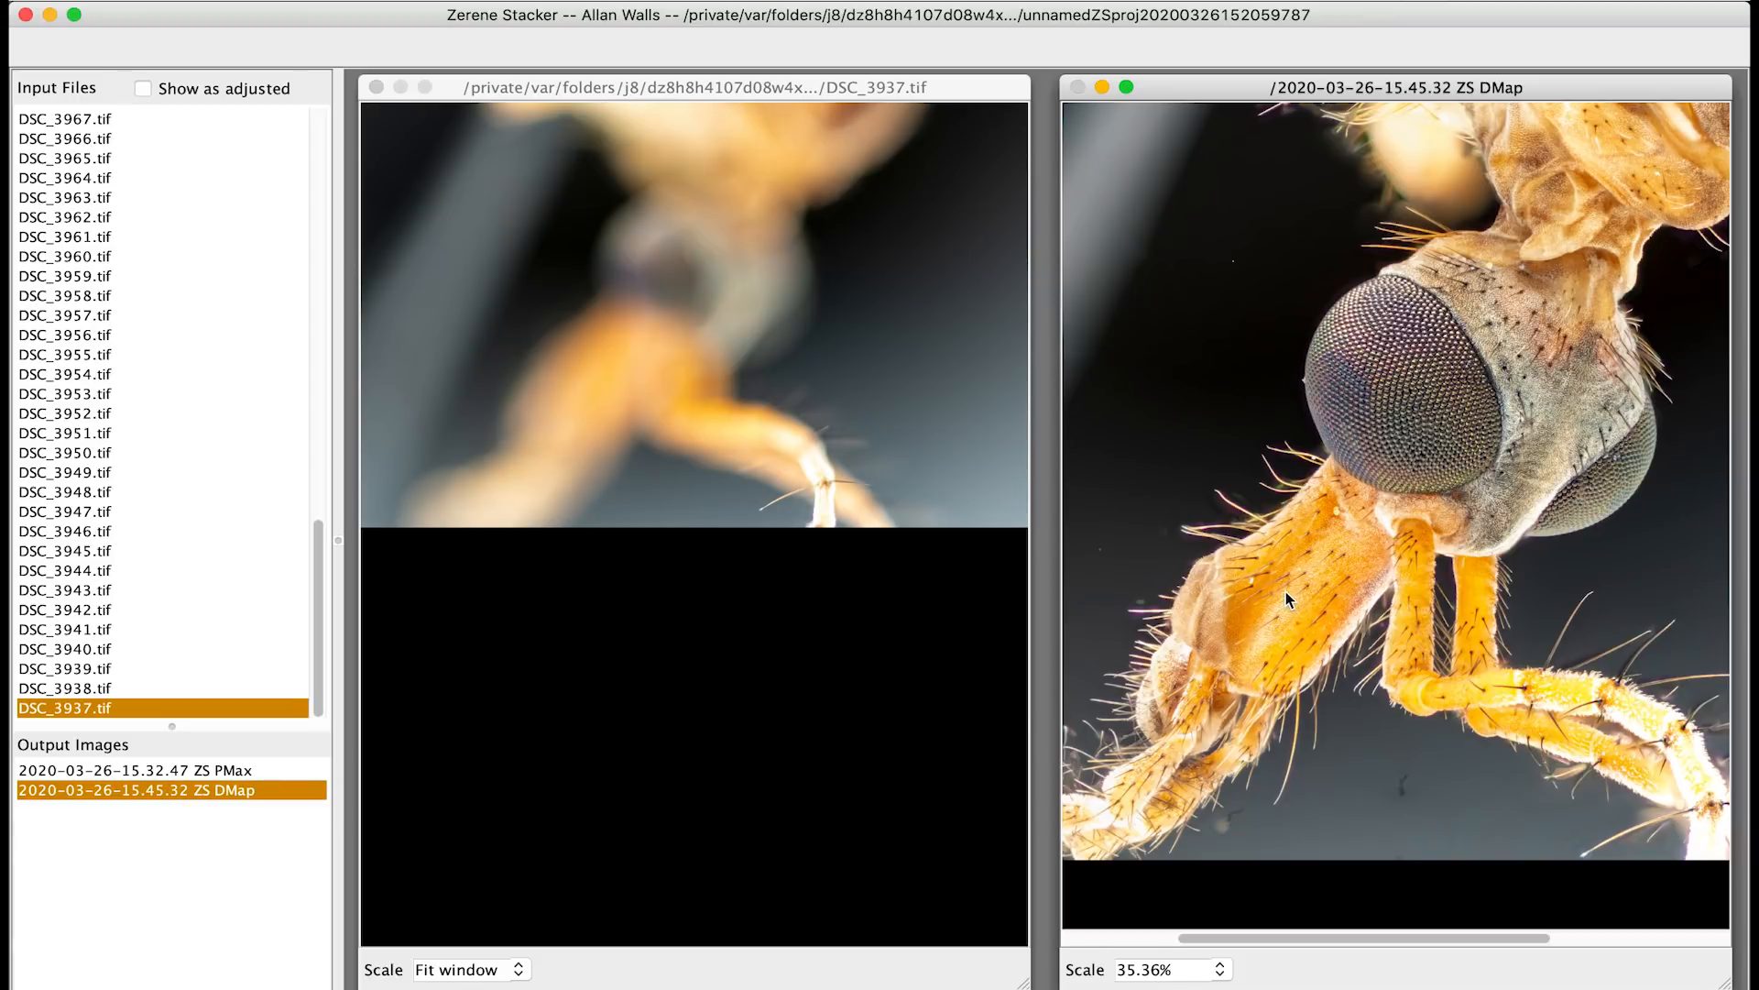
pyautogui.click(214, 772)
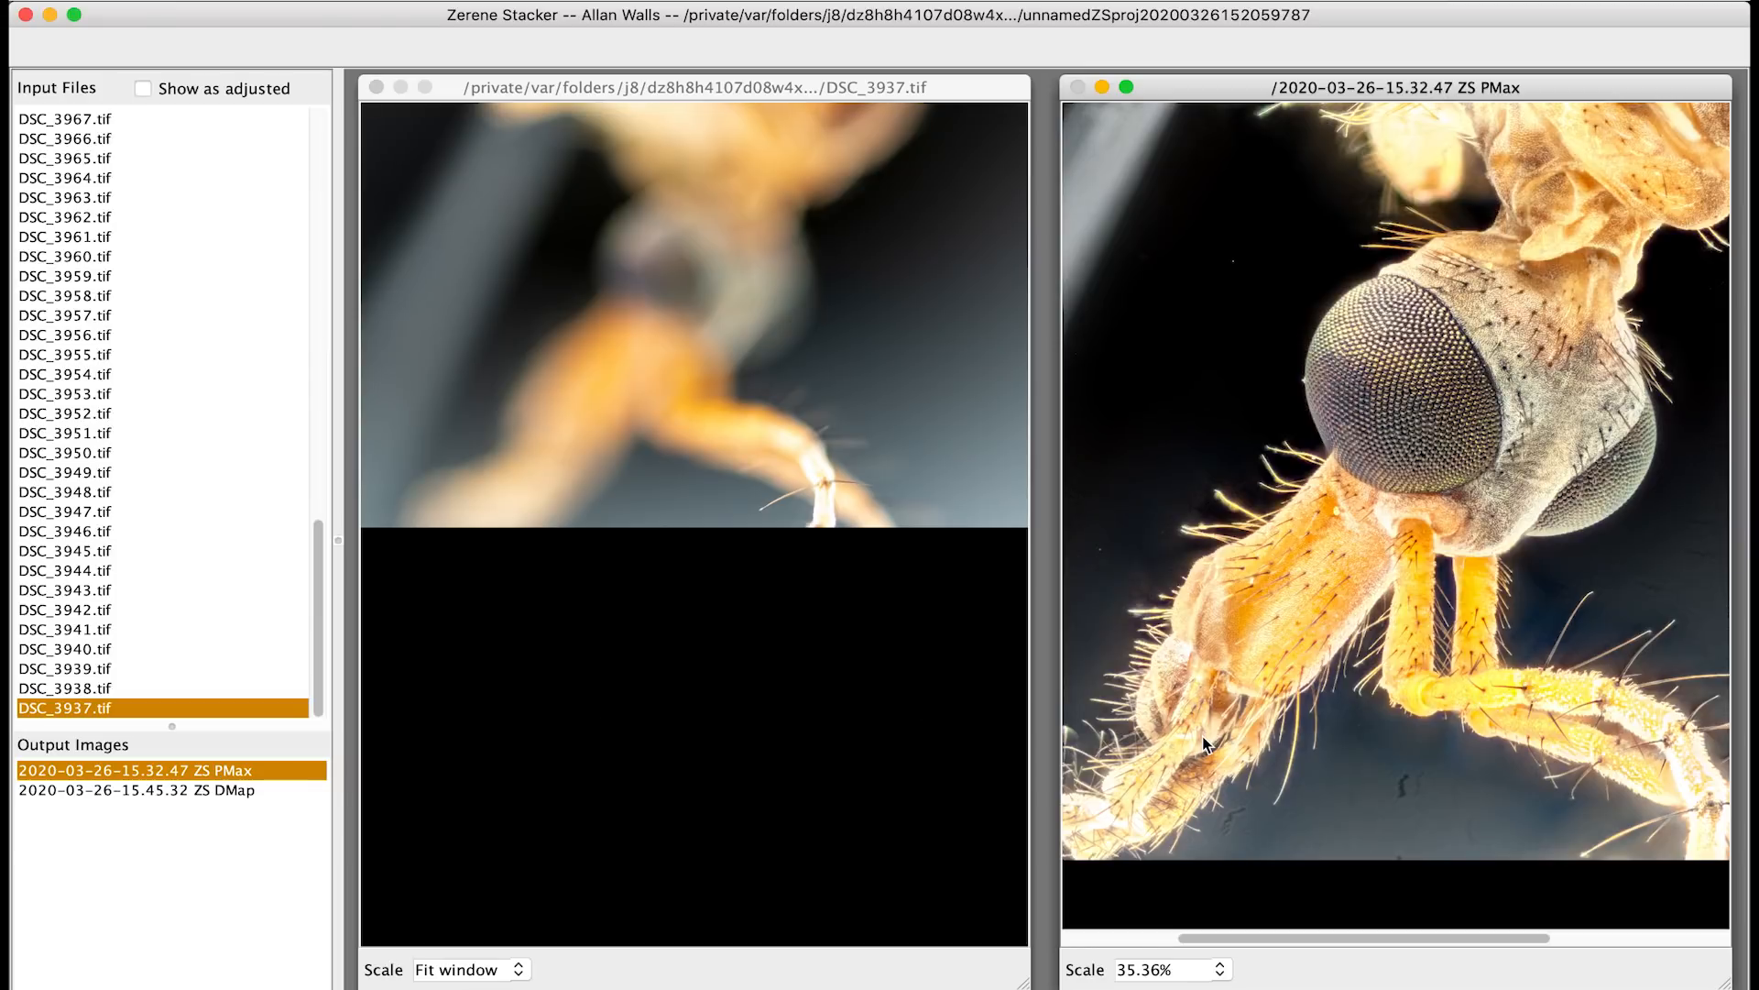
pyautogui.moveTo(1202, 735); pyautogui.dragTo(1572, 519)
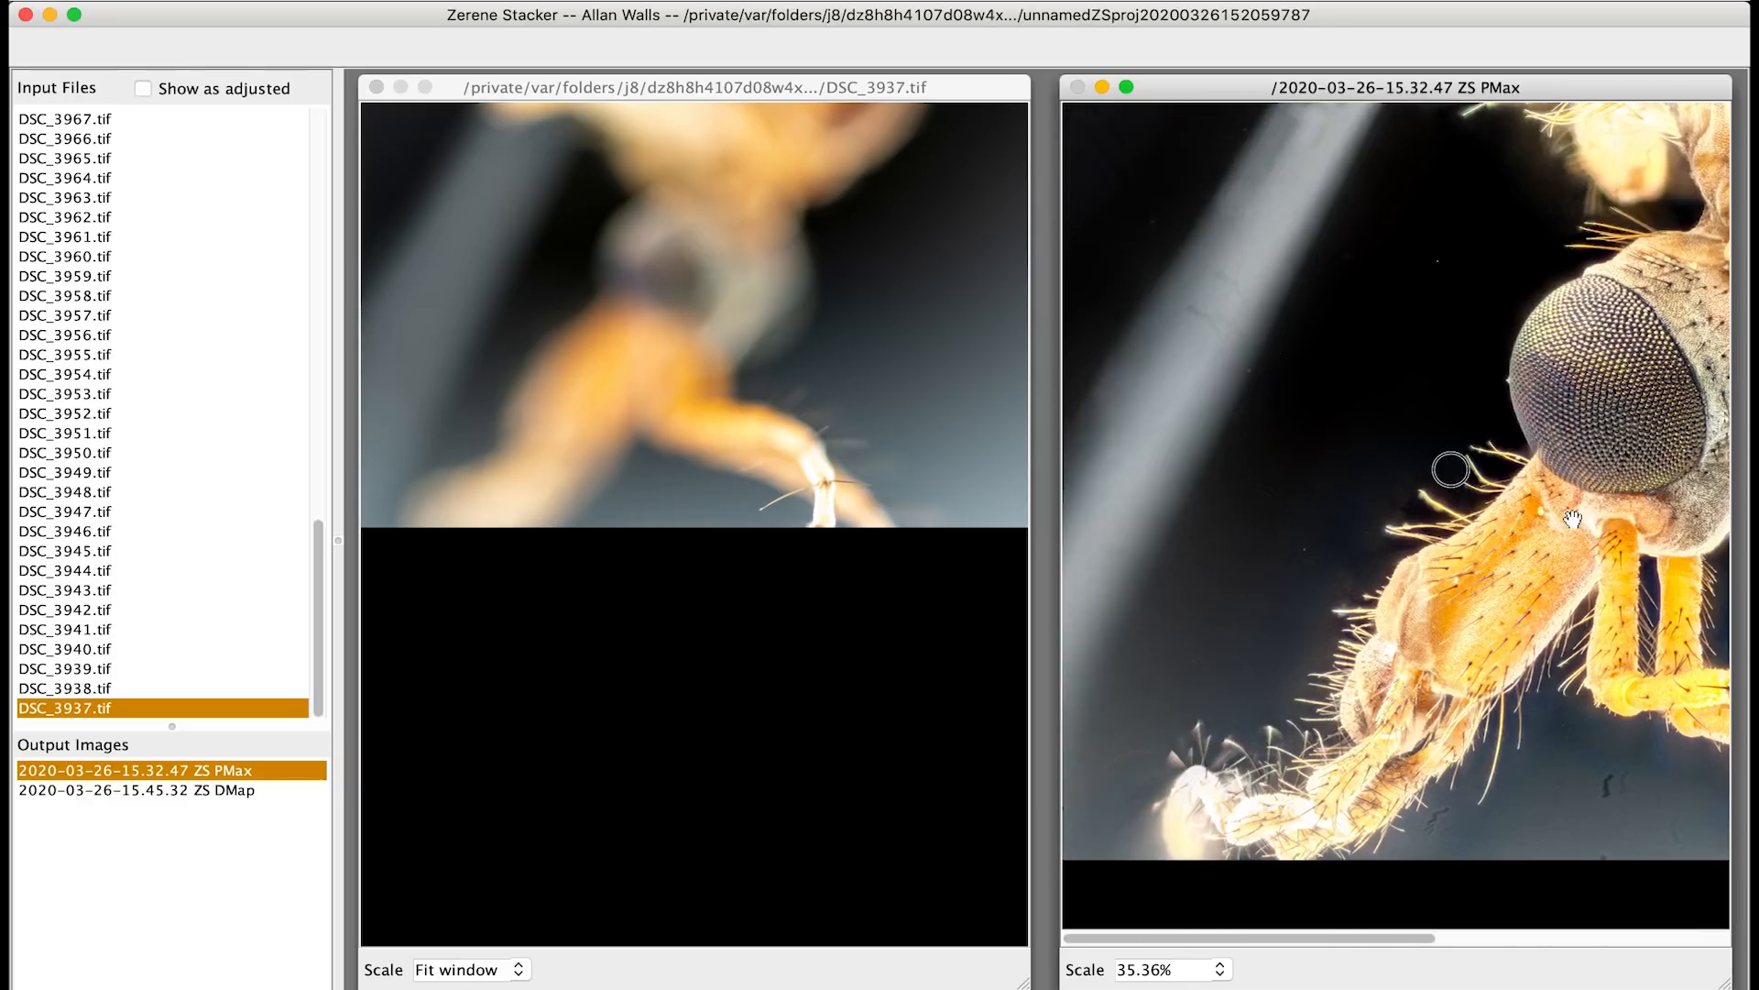
pyautogui.moveTo(1405, 456); pyautogui.dragTo(1317, 437)
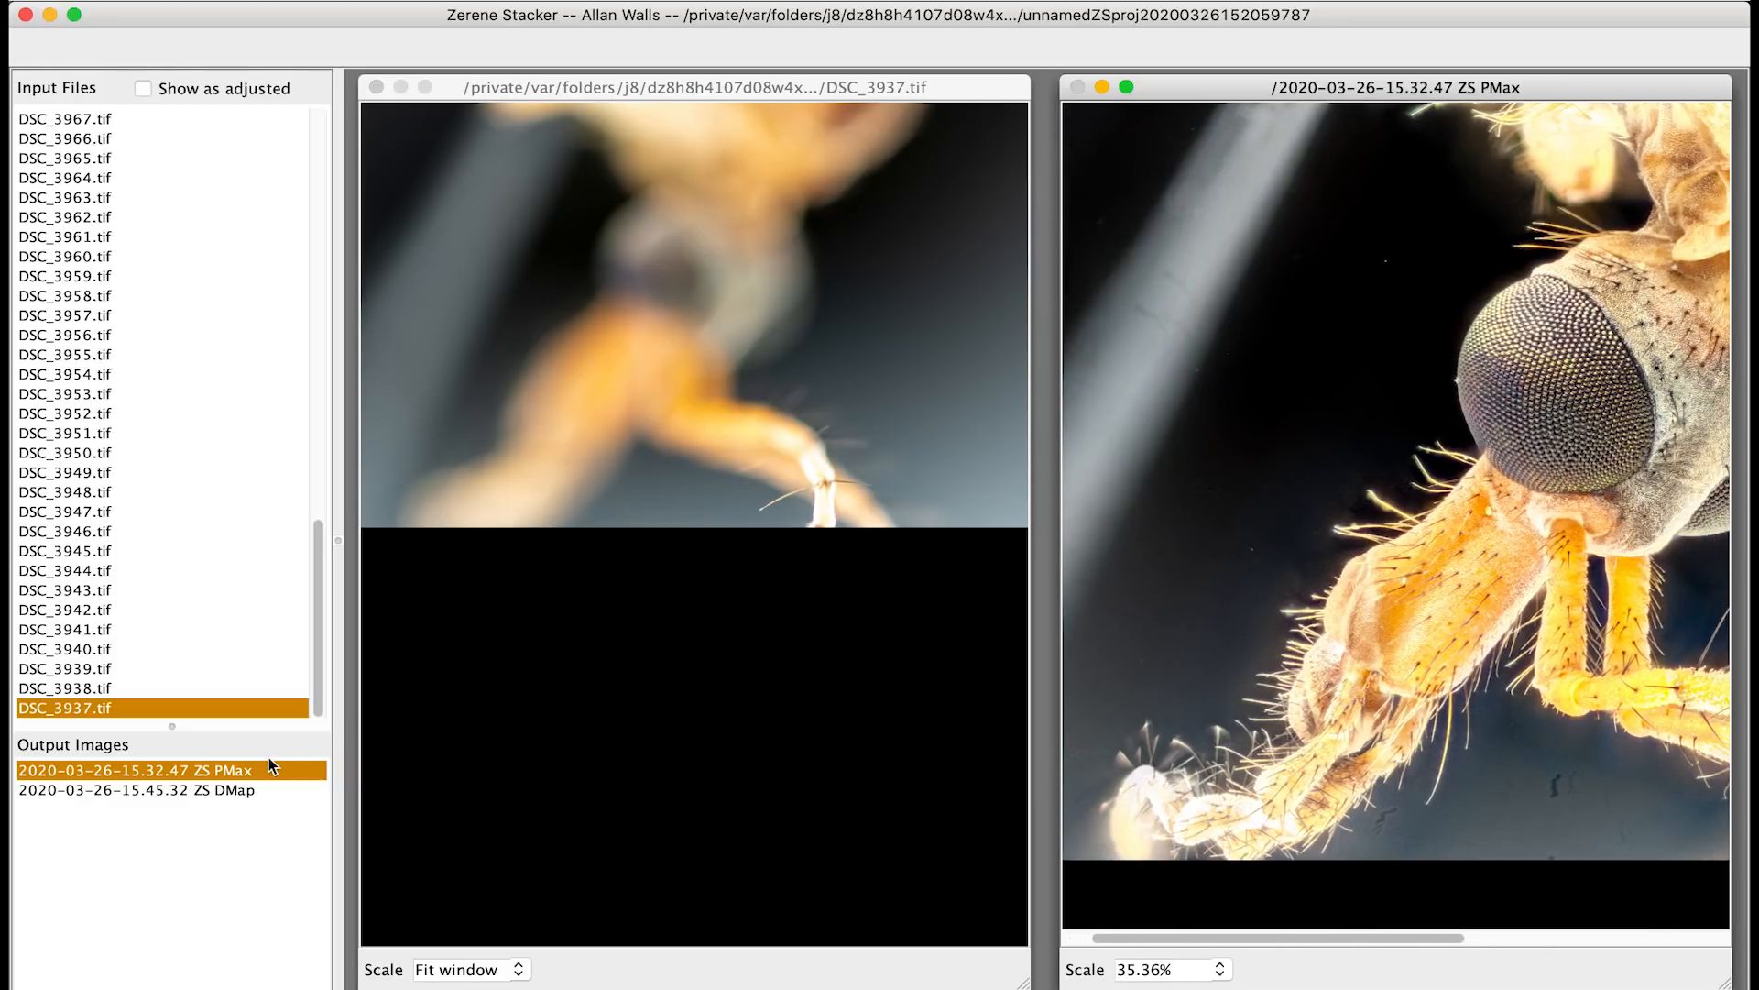
pyautogui.click(218, 793)
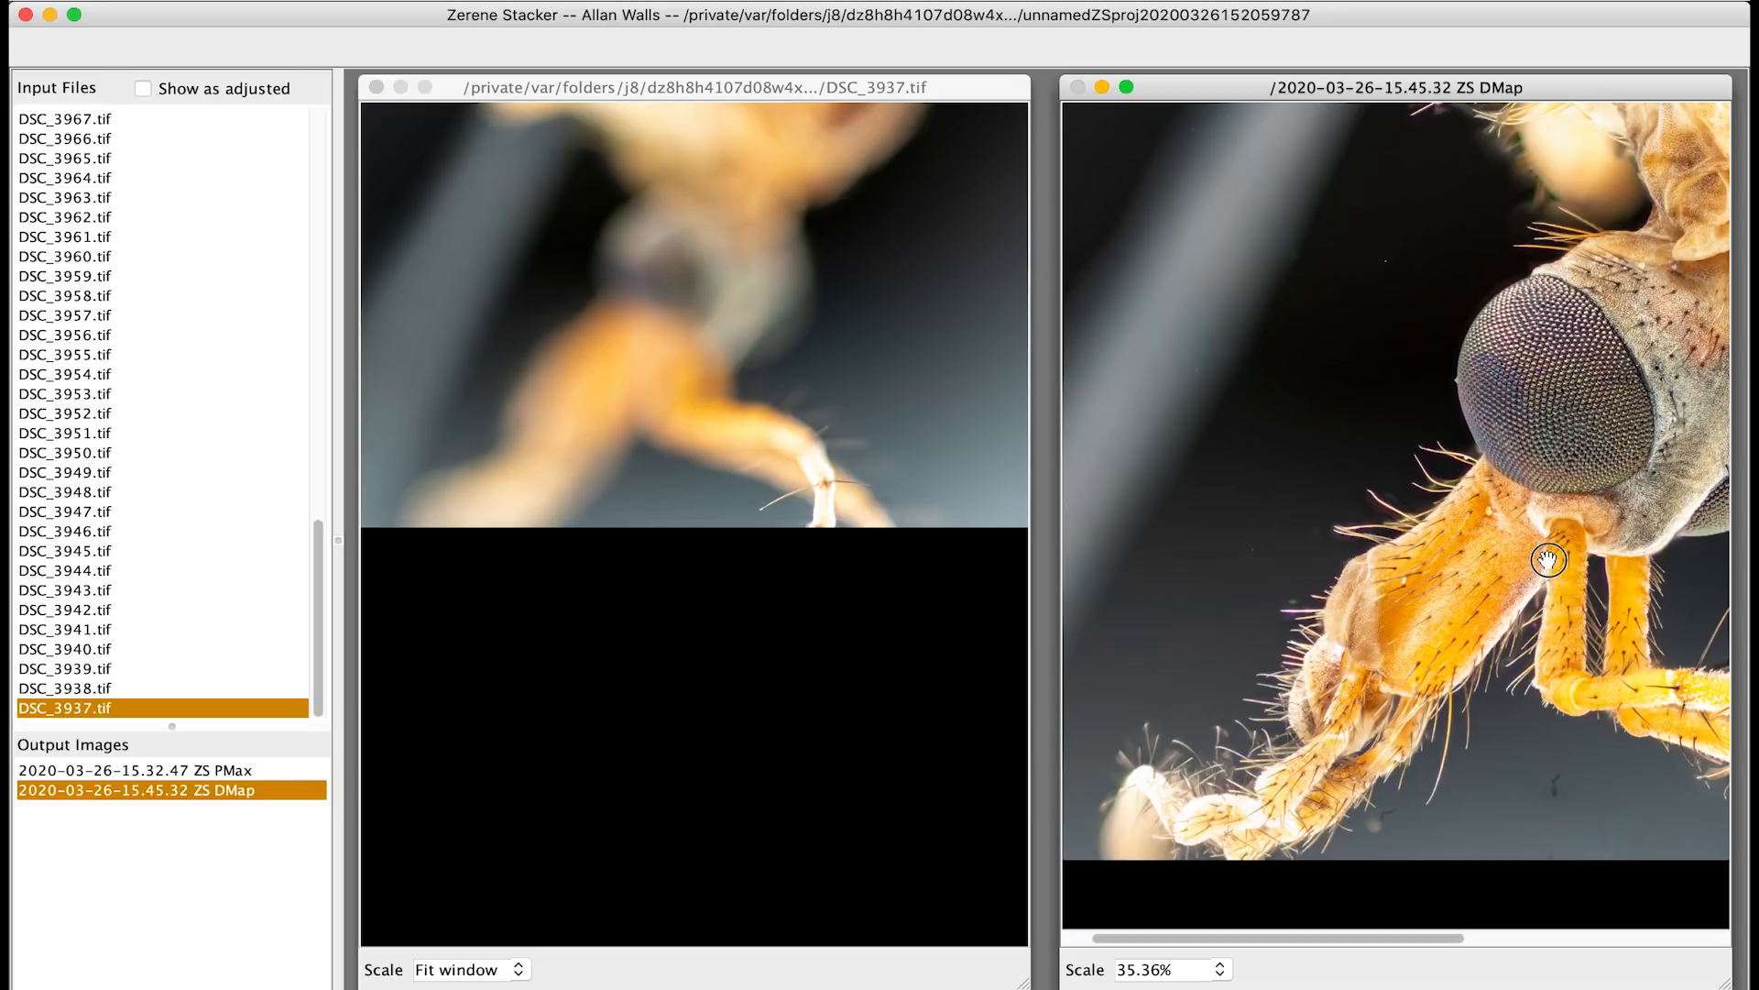
pyautogui.moveTo(1547, 559); pyautogui.dragTo(1329, 520)
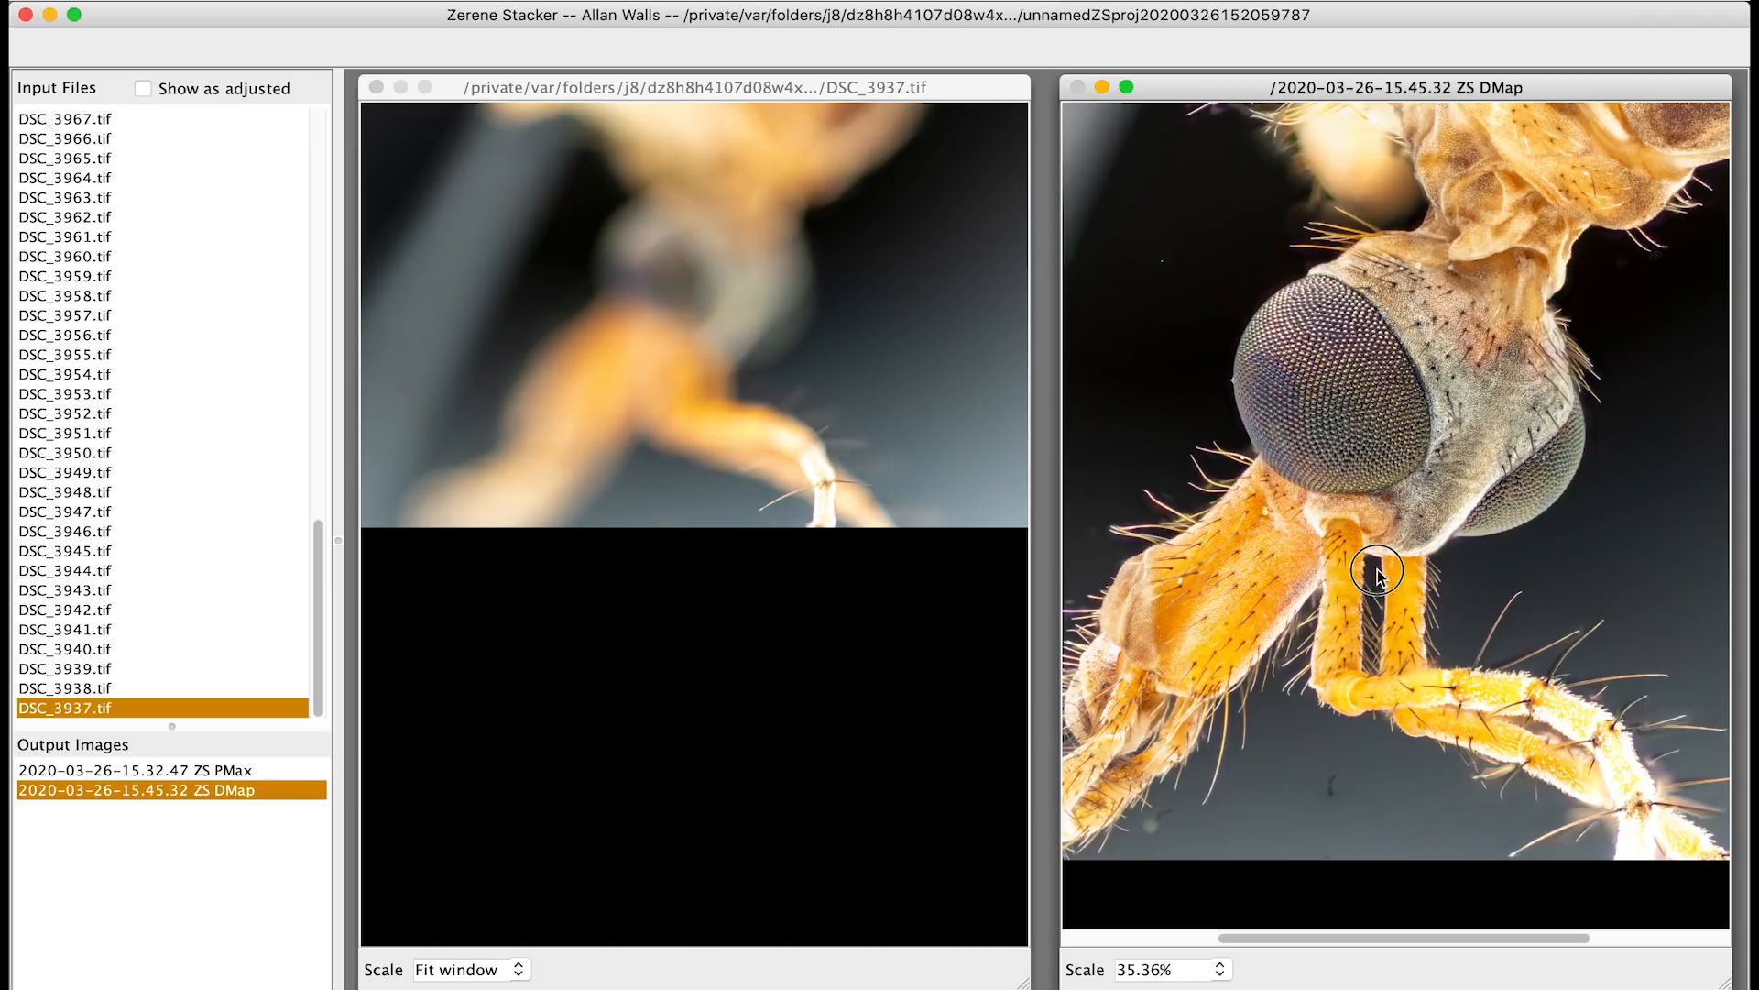
pyautogui.moveTo(1379, 574); pyautogui.dragTo(1422, 520)
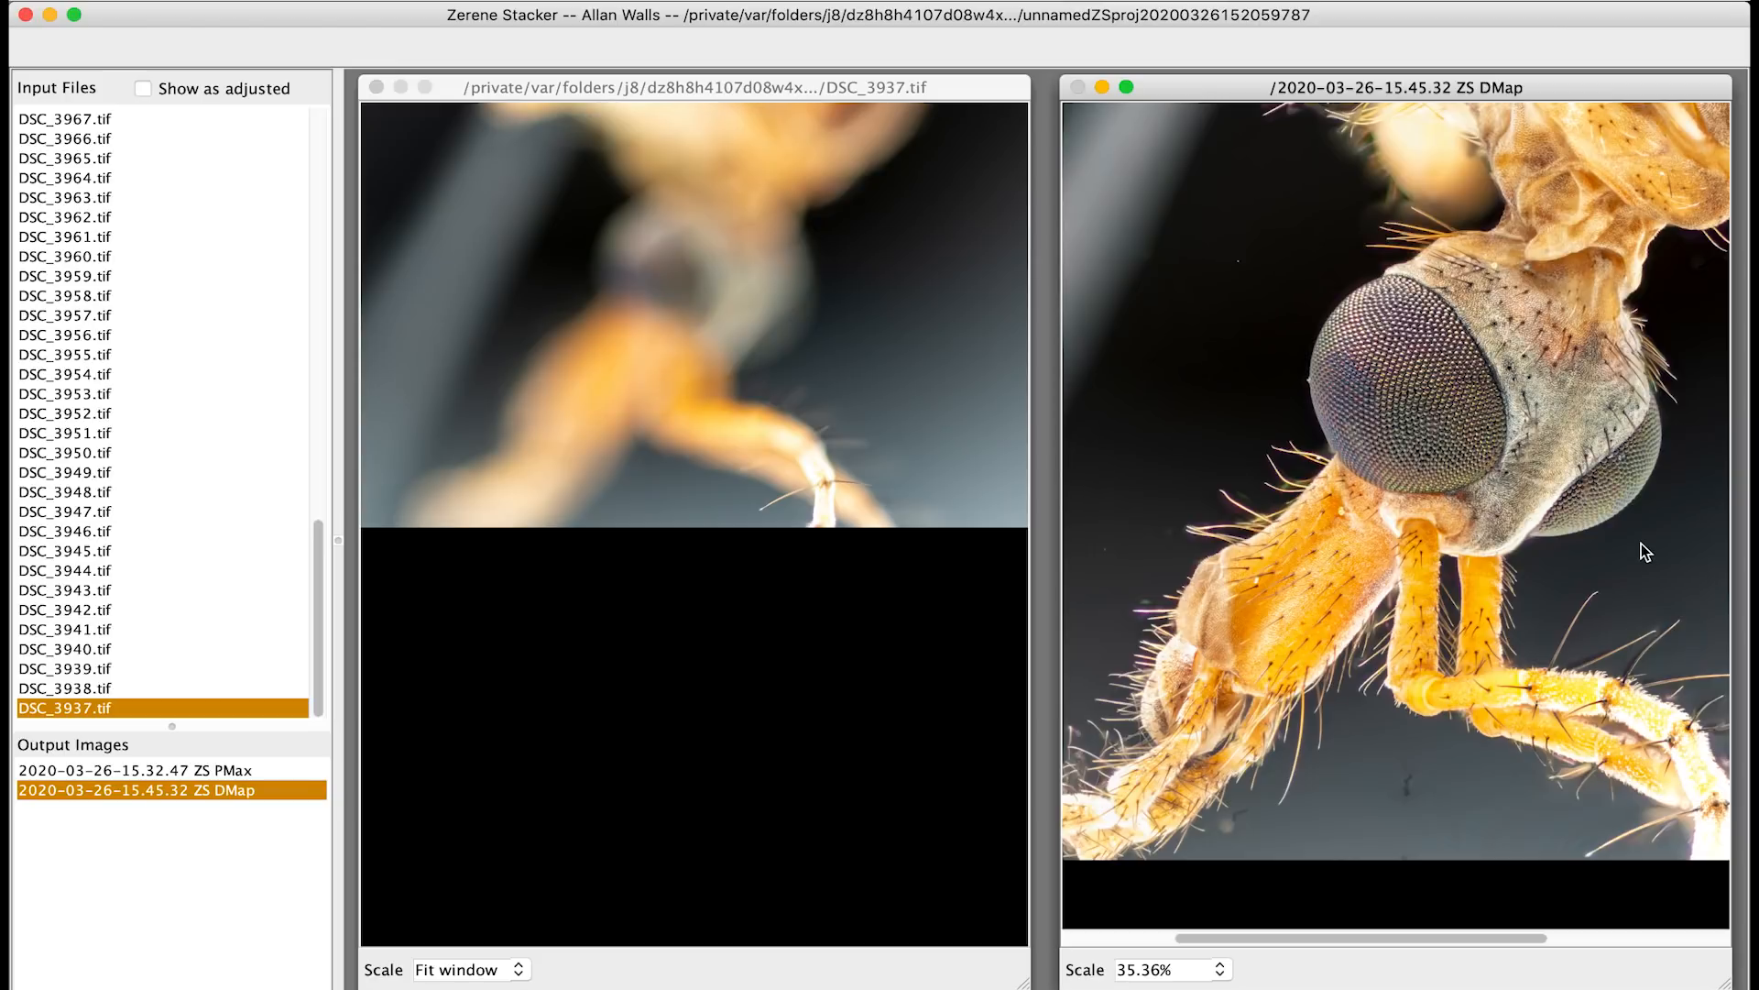
# Start retouching the DMap output with the PMax image as the source, and enlarge the area below the eye to 118.92%
pyautogui.click(284, 1)
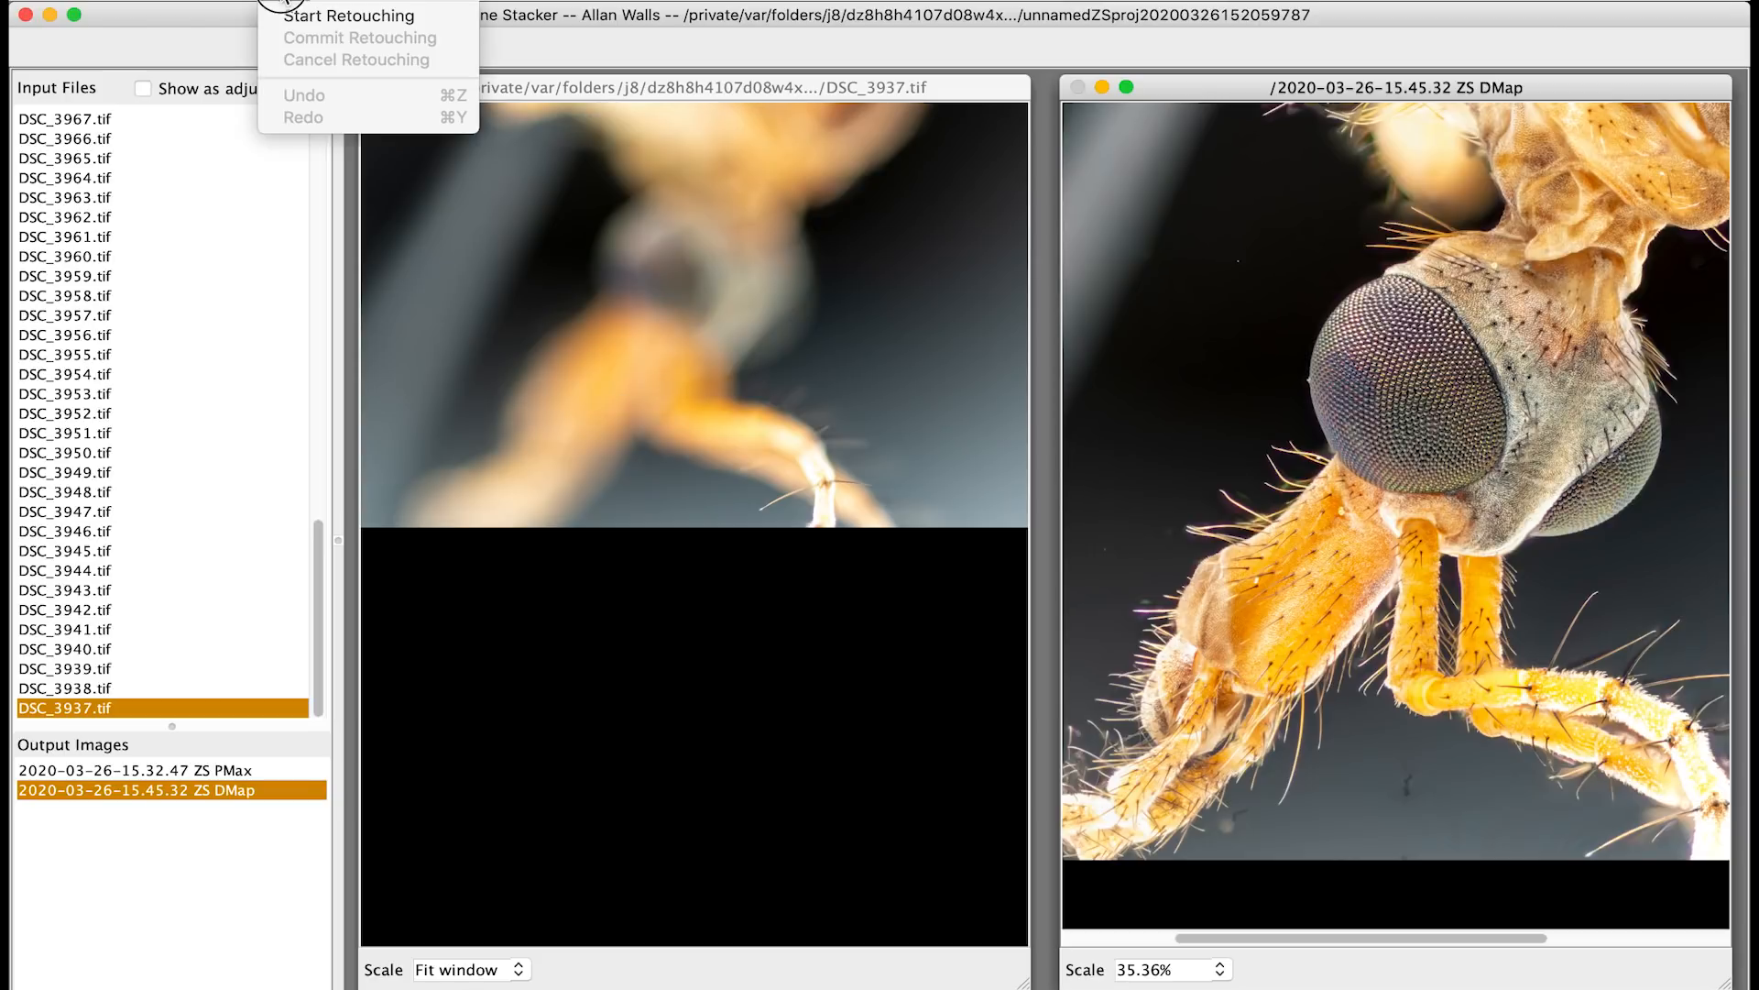
pyautogui.click(316, 19)
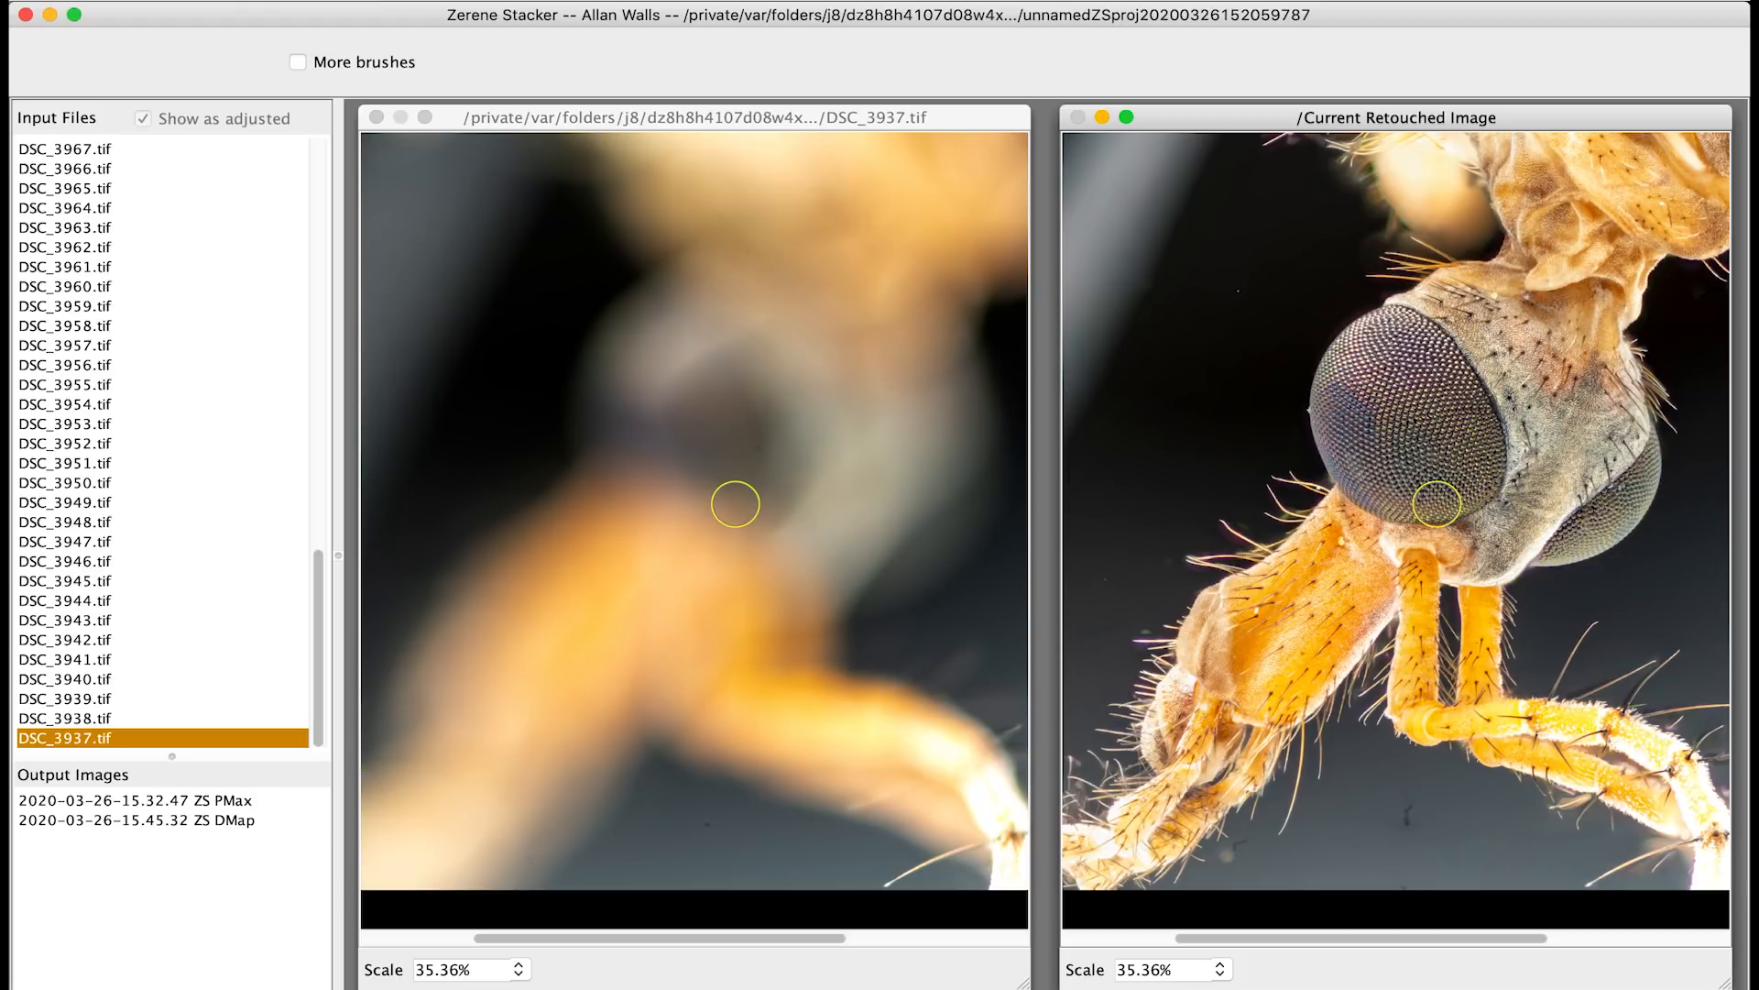
pyautogui.click(144, 801)
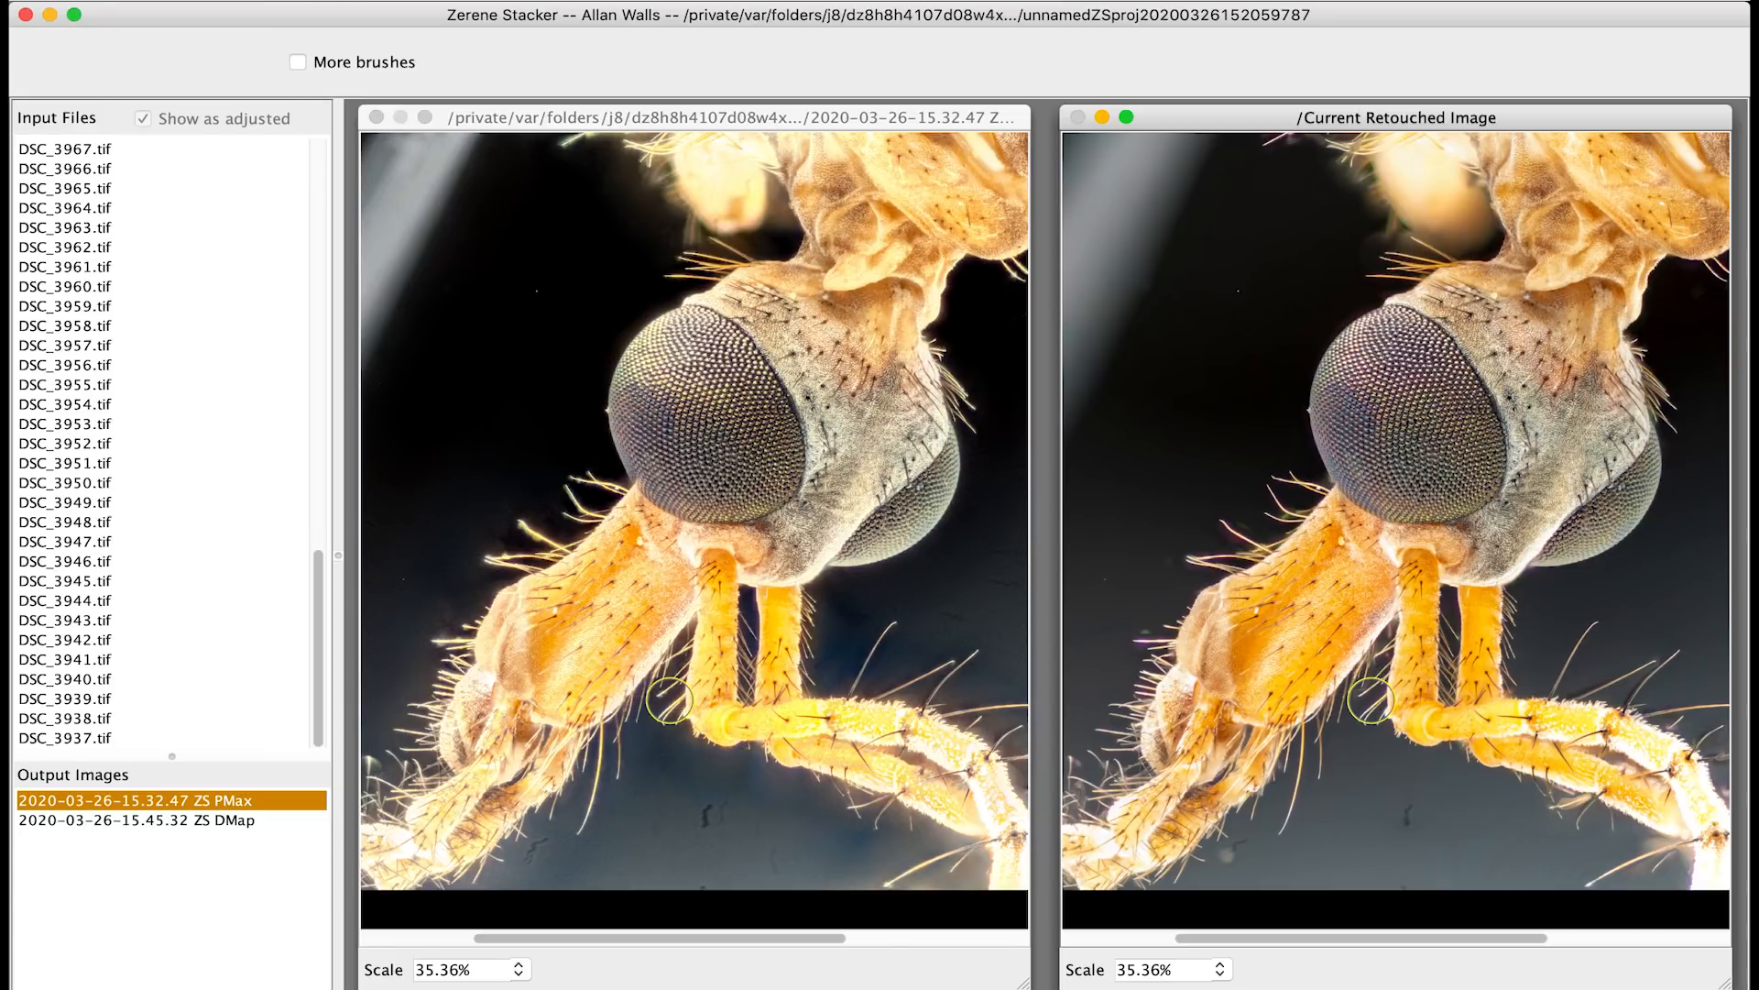
pyautogui.scroll(10, 1328, 669)
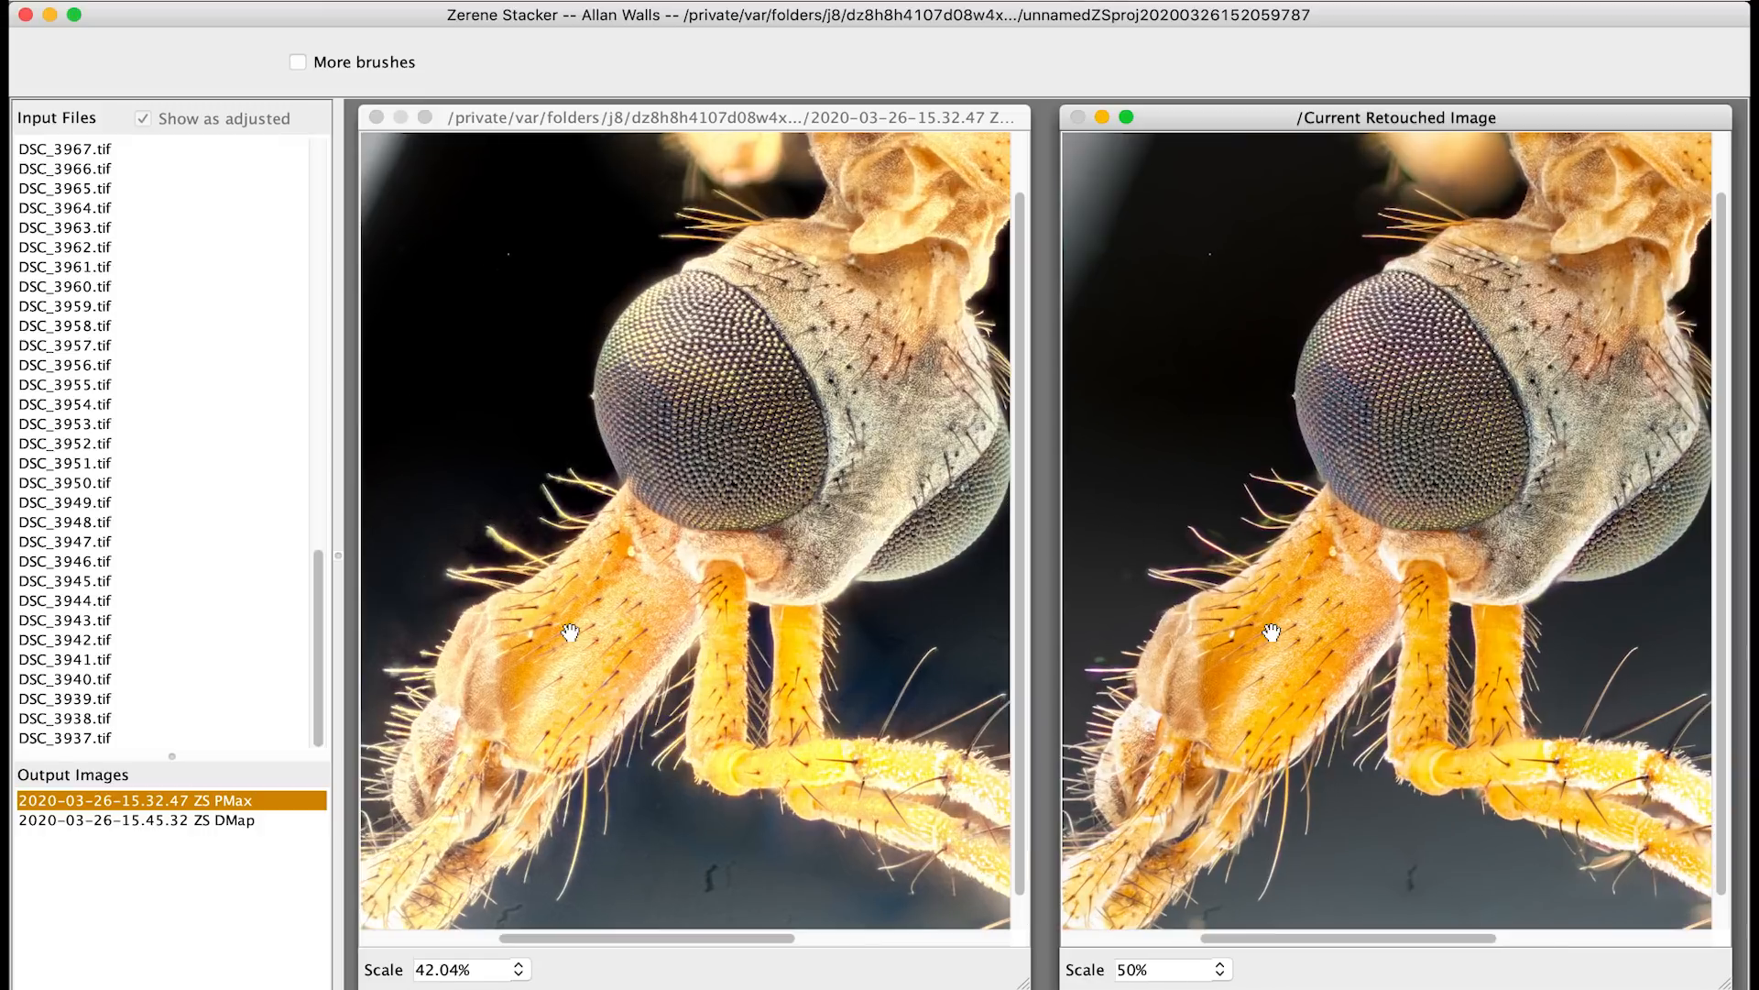
pyautogui.scroll(2, 1372, 701)
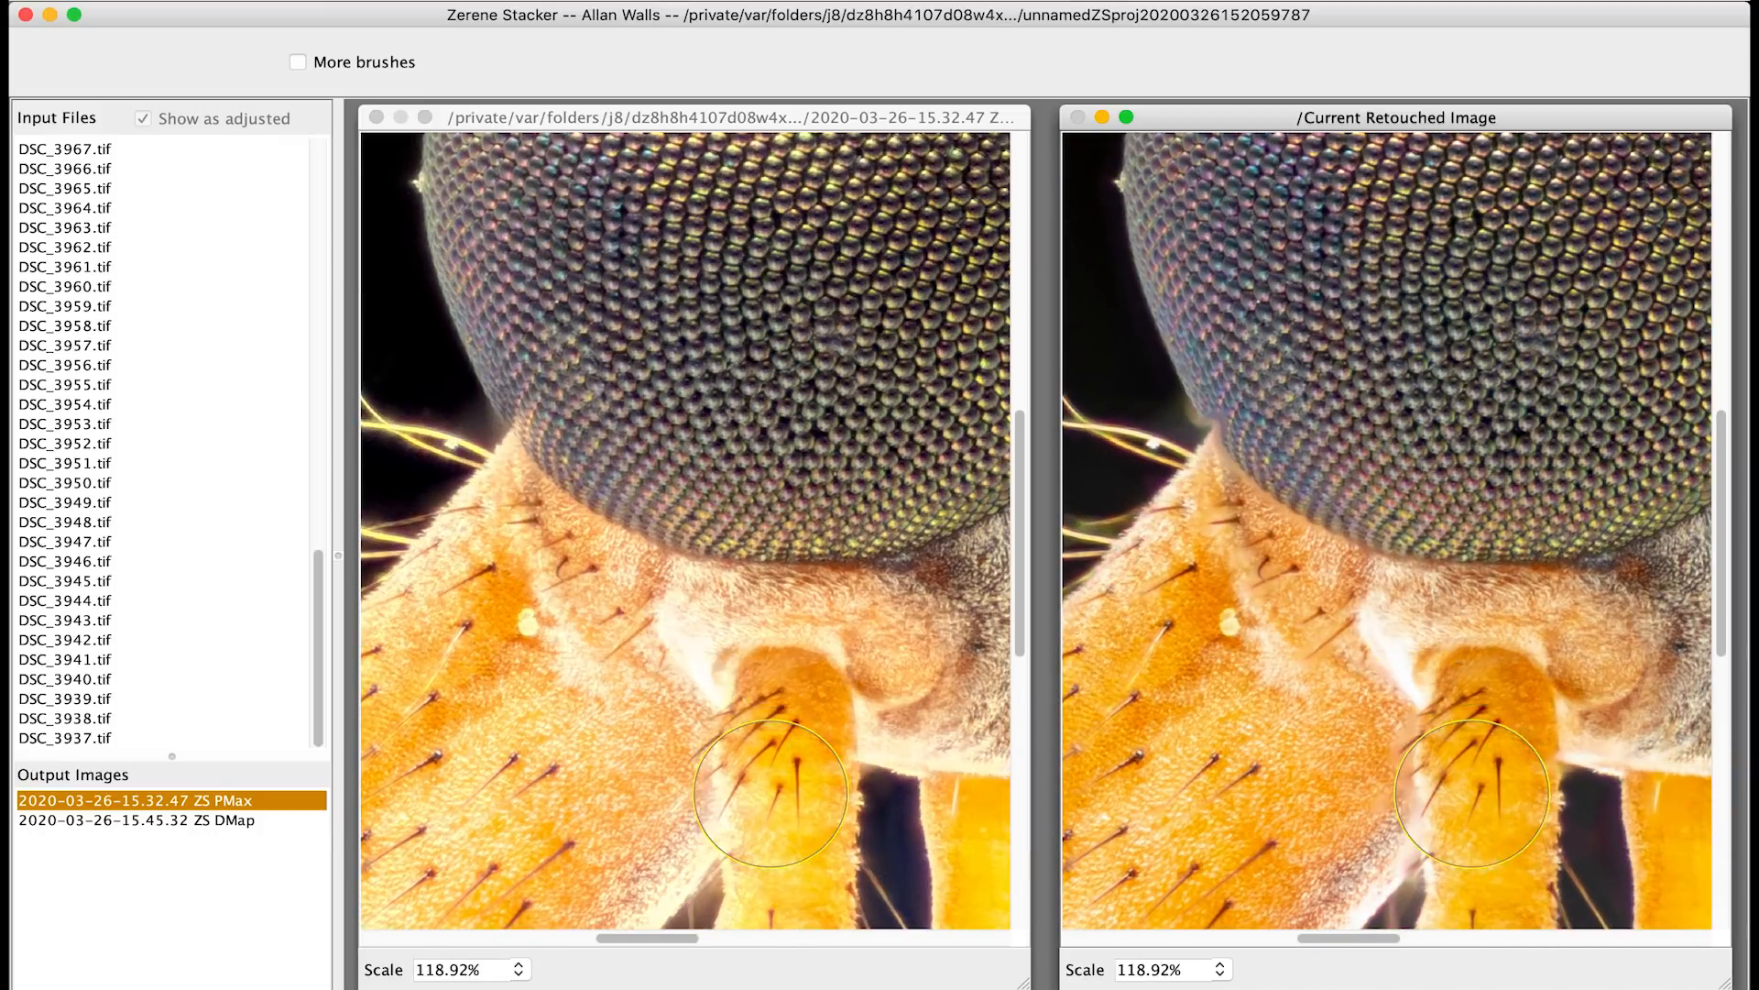
# Shrink the retouching brush to about the width of the bristles in the dark gap between the orange mouthparts at 129.68% scale
pyautogui.moveTo(711, 696); pyautogui.dragTo(679, 433)
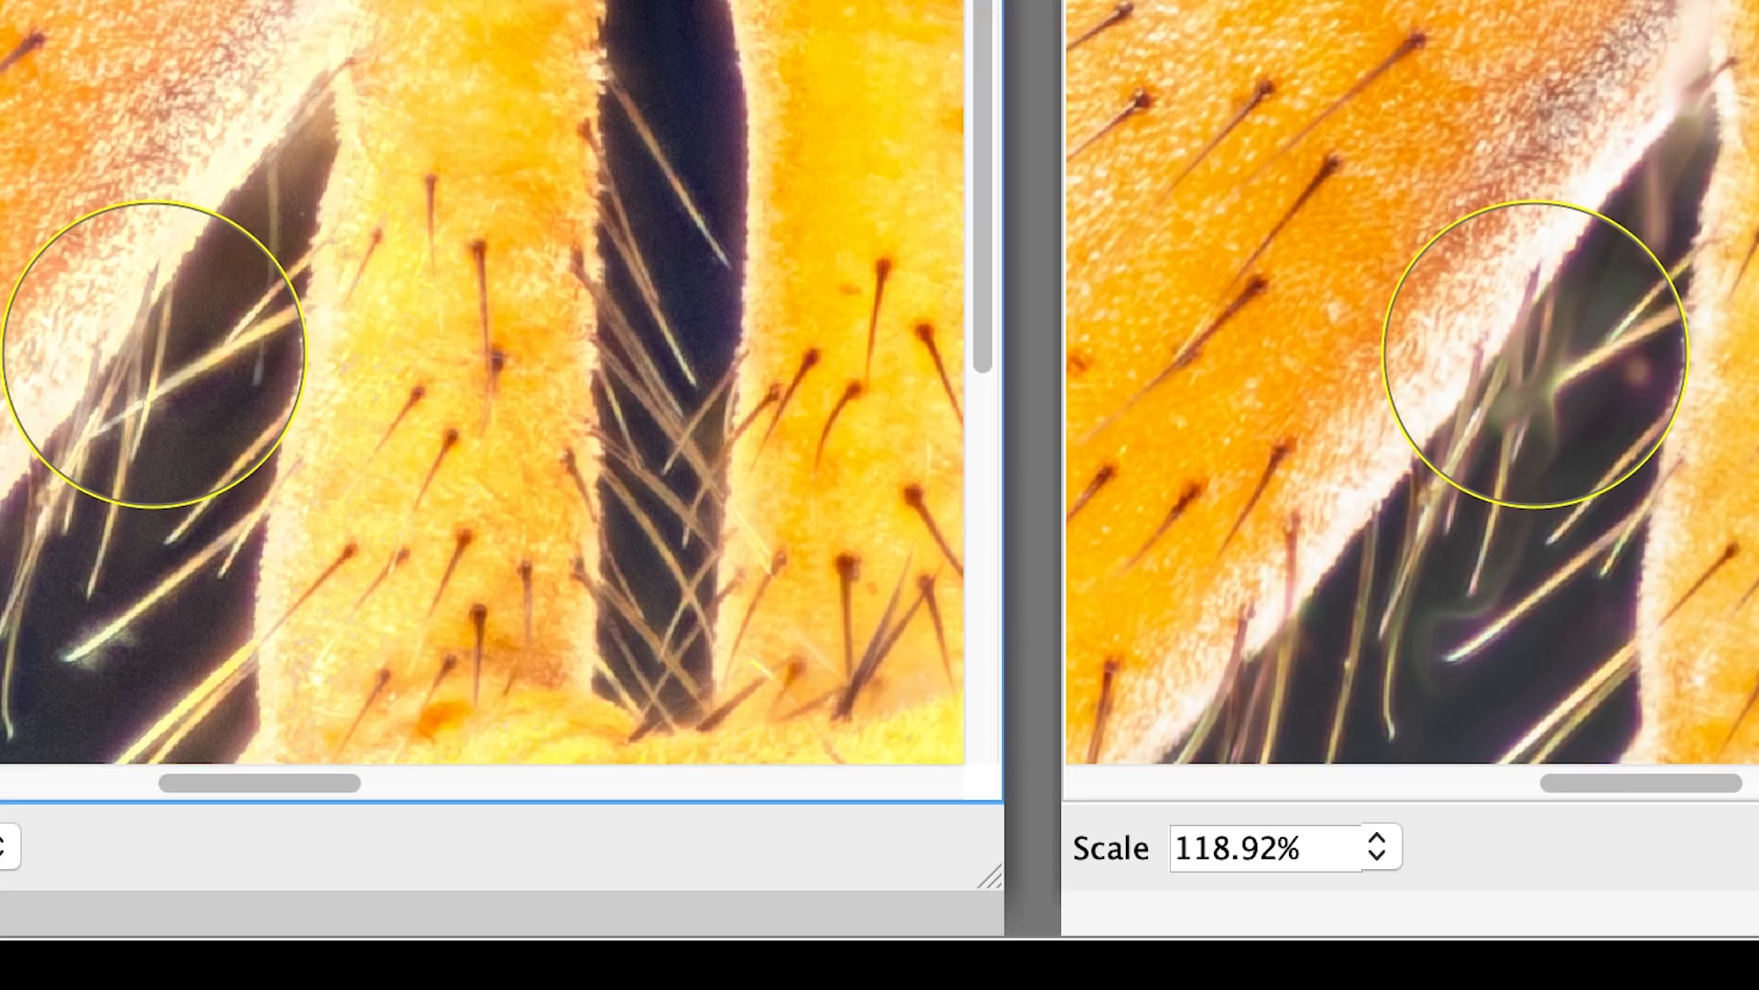
pyautogui.scroll(1, 1534, 353)
pyautogui.press('Right')
pyautogui.press('Right')
pyautogui.press('Right')
pyautogui.press('Right')
pyautogui.press('Right')
pyautogui.press('Right')
pyautogui.press('Right')
pyautogui.press('Left')
pyautogui.press('Left')
pyautogui.press('Left')
pyautogui.press('Left')
pyautogui.press('Left')
pyautogui.press('Left')
pyautogui.press('Left')
pyautogui.press('Left')
pyautogui.press('Left')
pyautogui.press('Left')
pyautogui.press('Left')
pyautogui.press('Left')
pyautogui.press('Left')
pyautogui.press('Left')
pyautogui.press('Left')
pyautogui.press('Left')
pyautogui.press('Left')
pyautogui.press('Left')
pyautogui.press('Left')
pyautogui.press('Left')
pyautogui.press('Left')
pyautogui.press('Left')
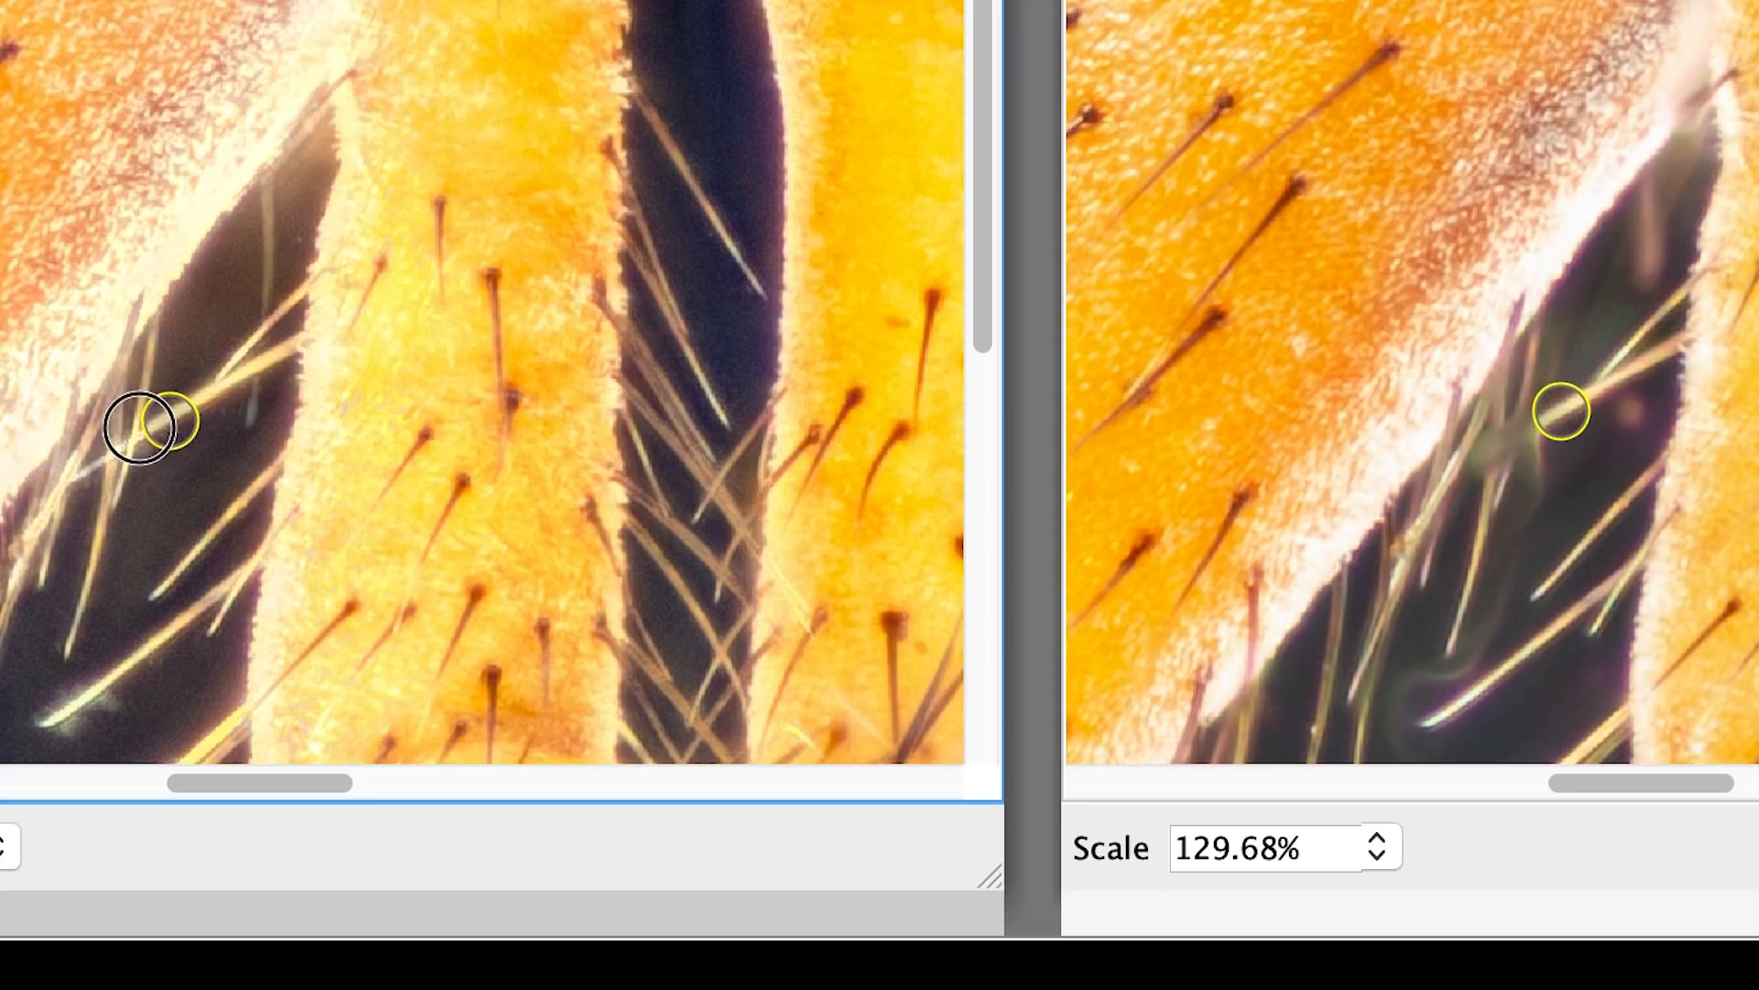
# Retouch the bristles and the haloed background in the dark gap beside the orange appendage, copying detail from the PMax image
pyautogui.moveTo(102, 440)
pyautogui.mouseDown()
pyautogui.moveTo(153, 321)
pyautogui.moveTo(120, 449)
pyautogui.moveTo(118, 498)
pyautogui.moveTo(139, 516)
pyautogui.moveTo(146, 387)
pyautogui.moveTo(146, 504)
pyautogui.moveTo(136, 402)
pyautogui.moveTo(131, 438)
pyautogui.moveTo(280, 373)
pyautogui.moveTo(234, 440)
pyautogui.moveTo(309, 342)
pyautogui.mouseUp()
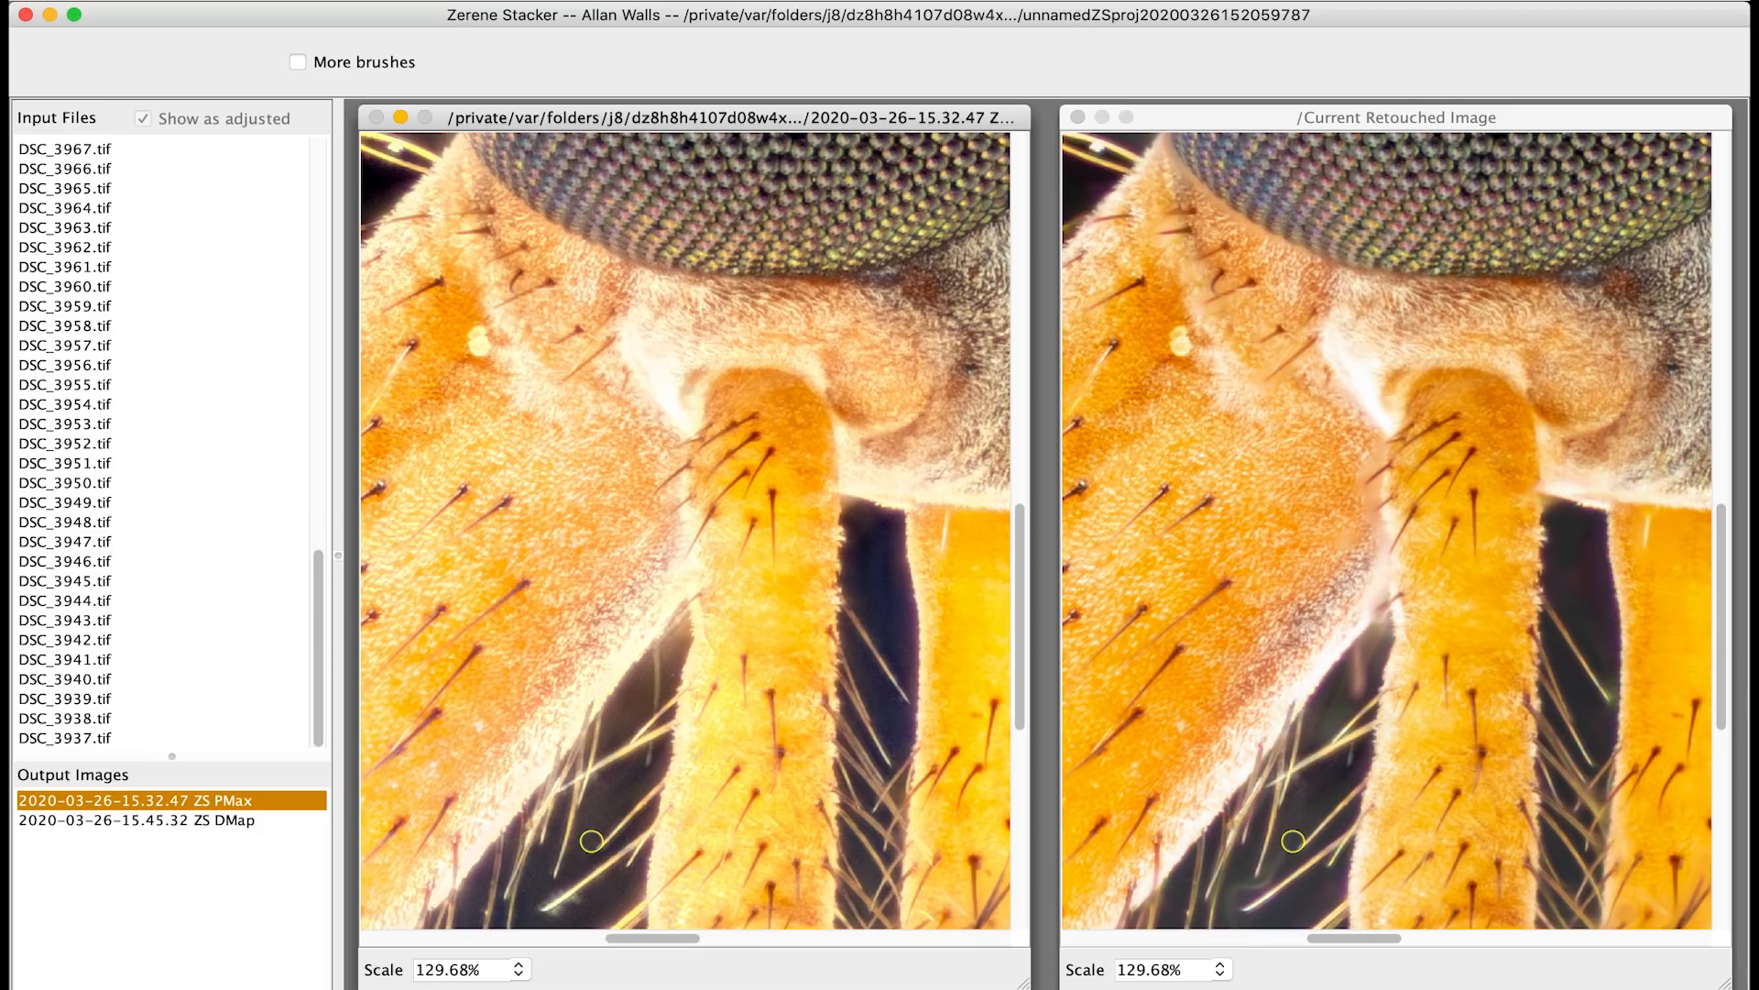
pyautogui.click(1293, 840)
pyautogui.moveTo(1304, 725); pyautogui.dragTo(1328, 515)
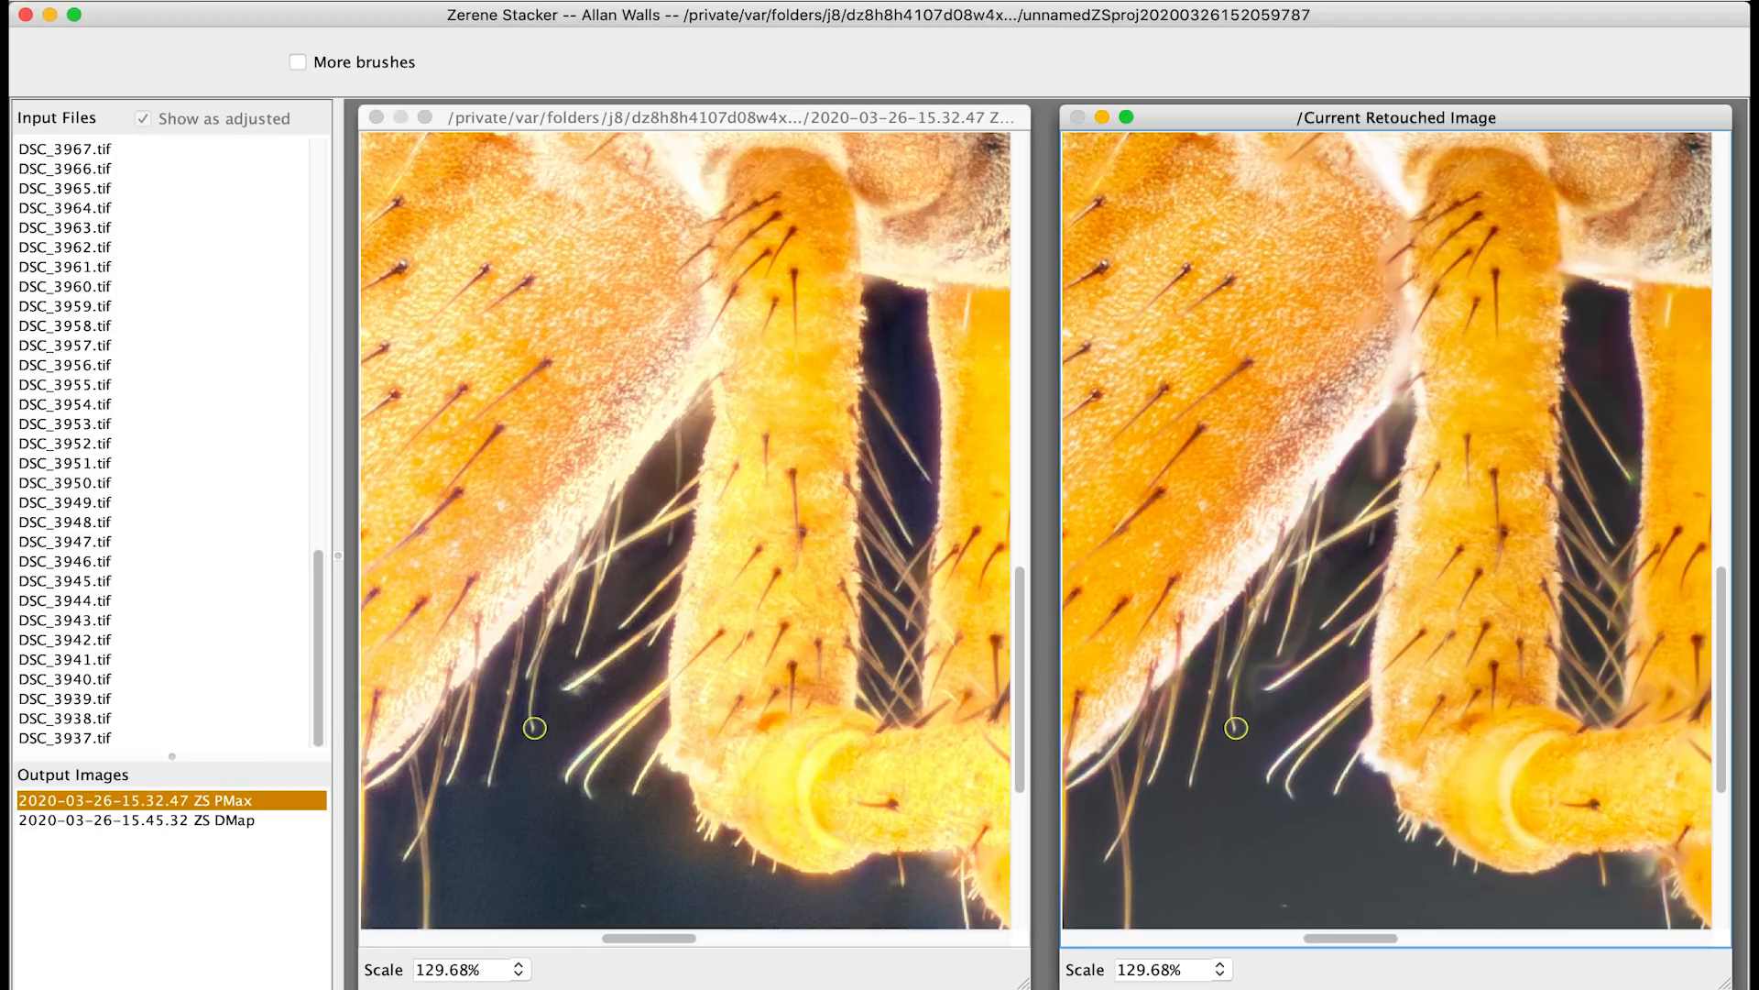
pyautogui.moveTo(1242, 701); pyautogui.dragTo(1292, 642)
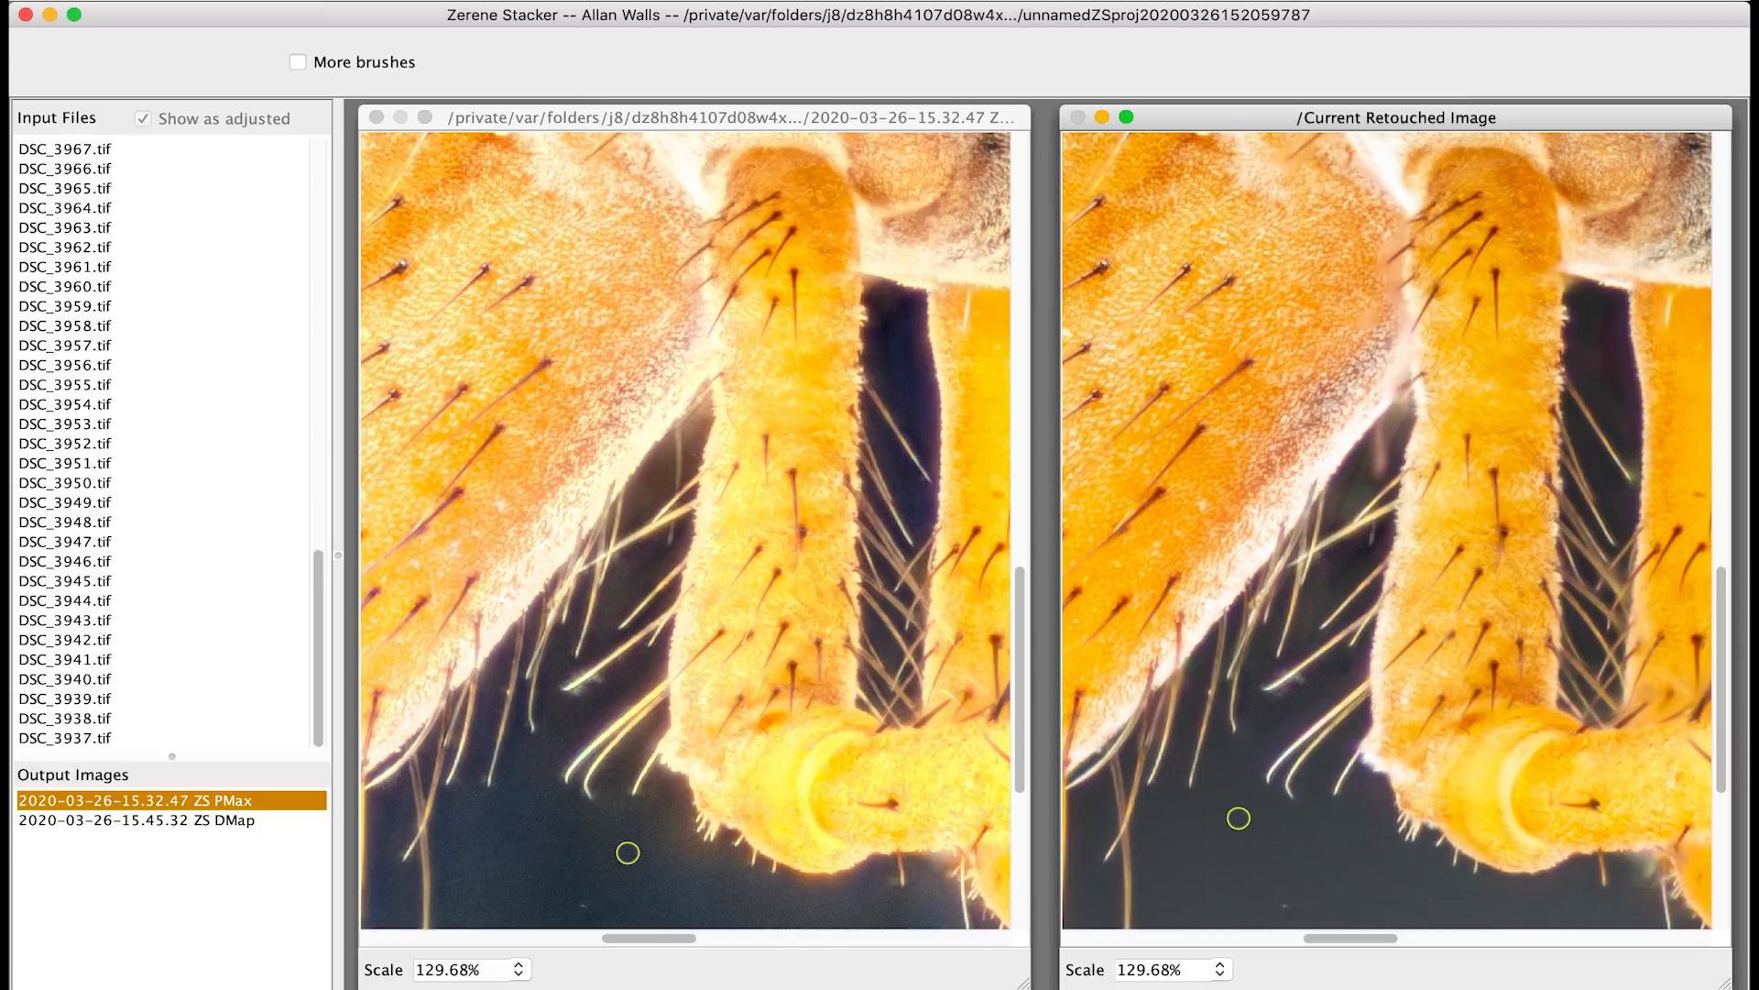
# Retouch the crossing bristles in the narrow gap between the two orange appendages from the PMax image
pyautogui.moveTo(1526, 790); pyautogui.dragTo(1317, 623)
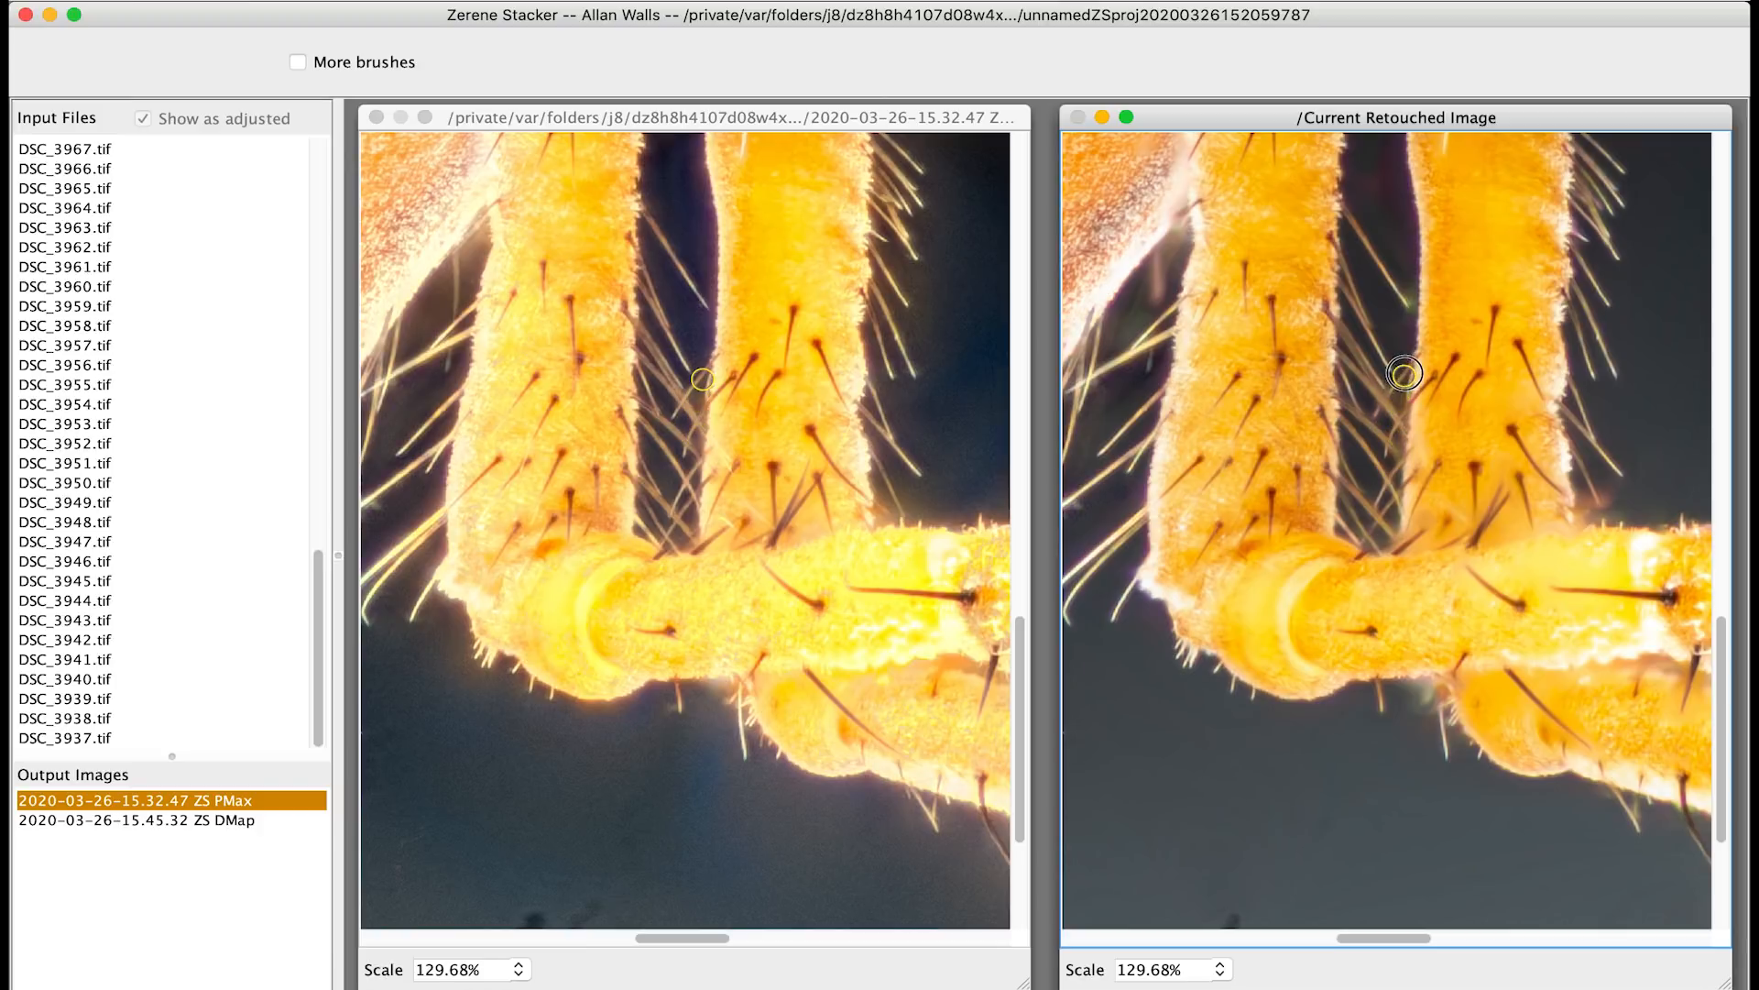
pyautogui.moveTo(1404, 382); pyautogui.dragTo(1406, 316)
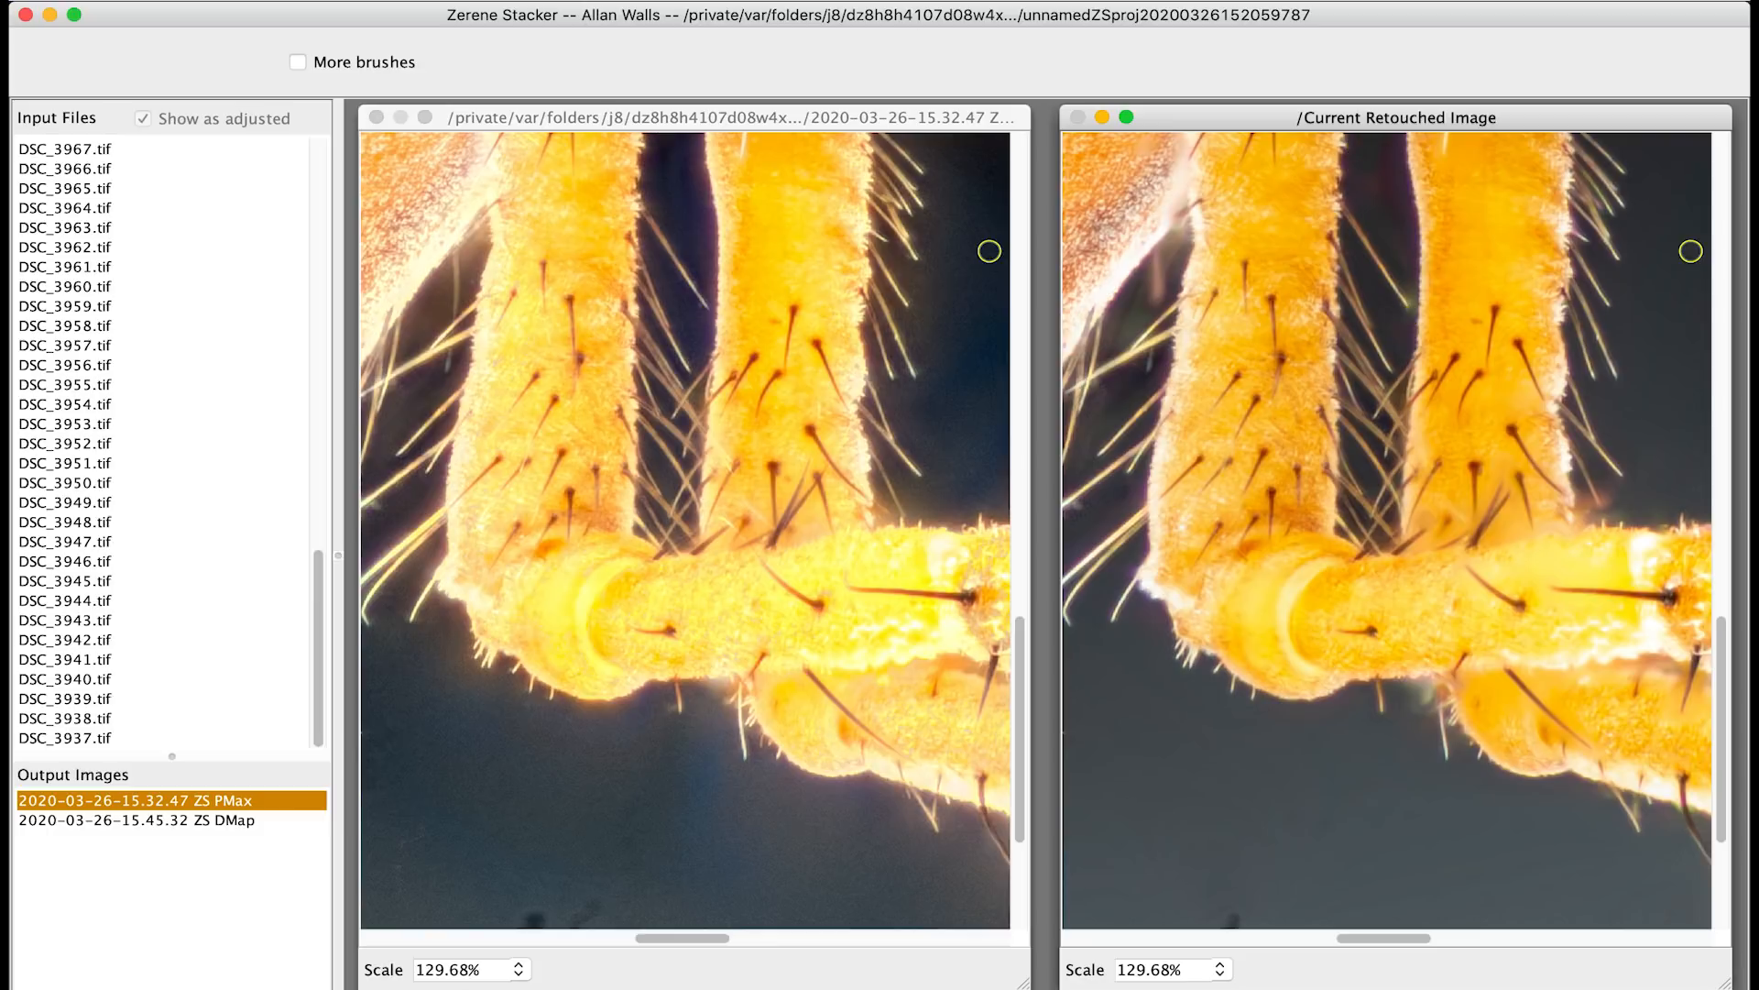
pyautogui.scroll(-4, 990, 251)
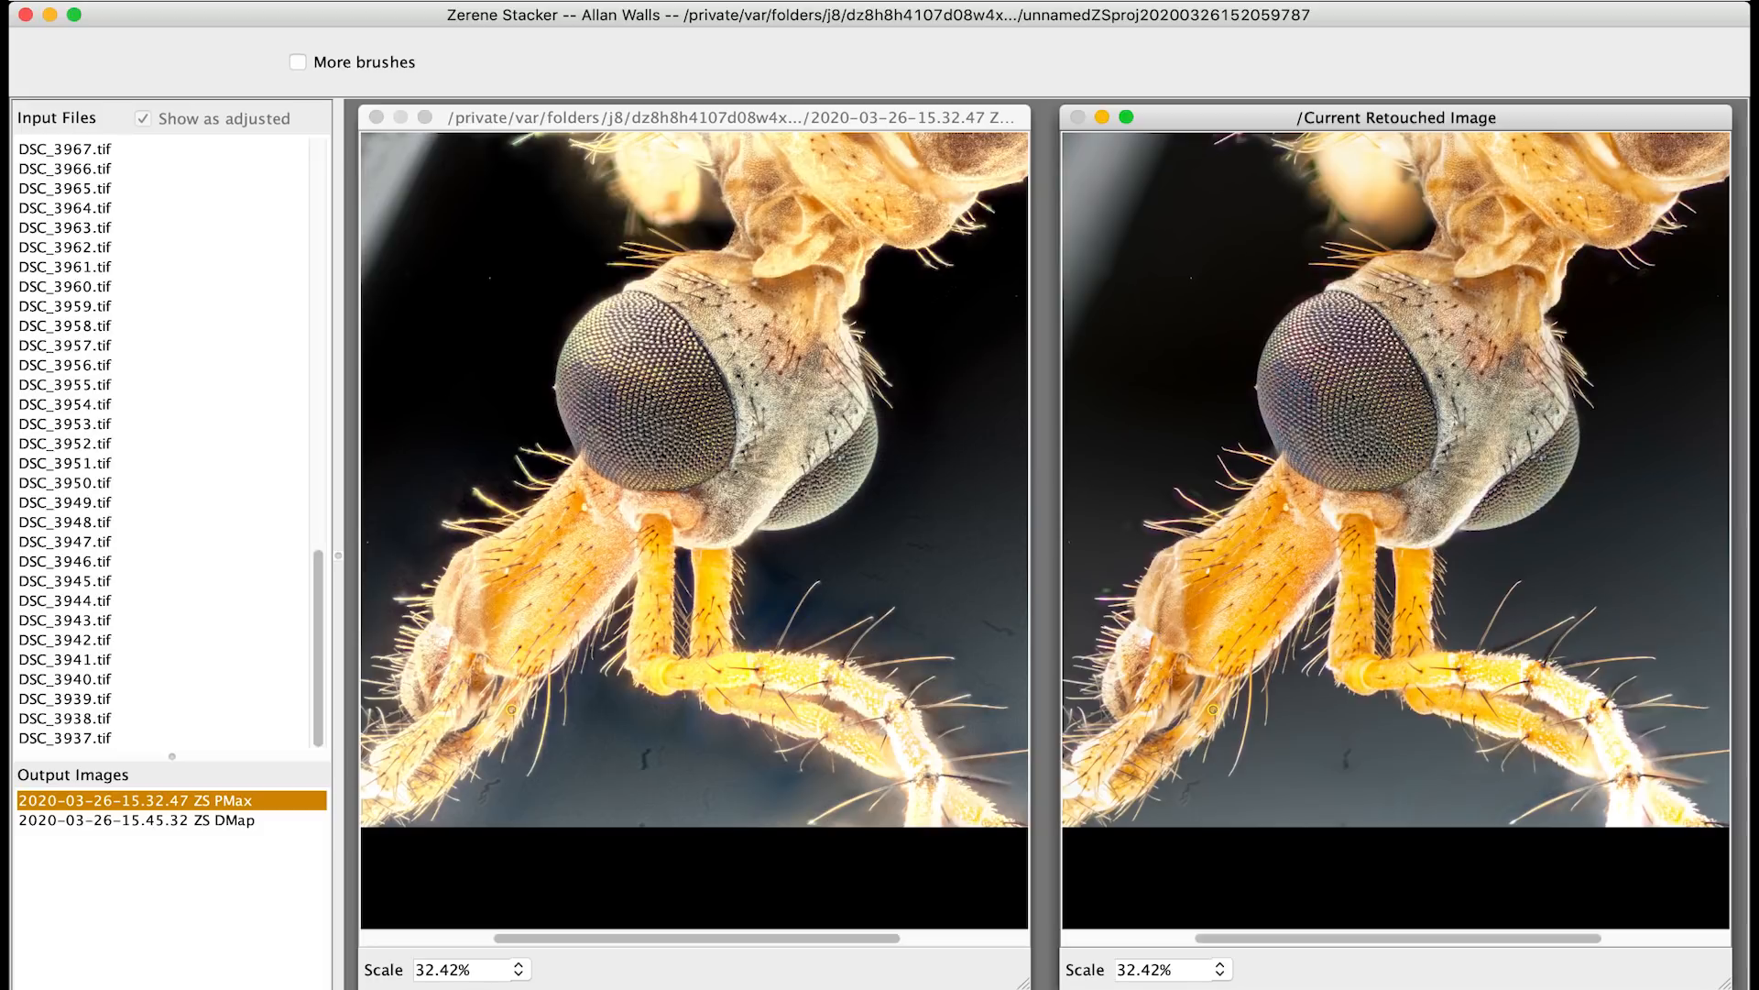
# Use DSC_3938.tif as the retouching source and brush over the bristle near the front end of the lower appendage
pyautogui.click(92, 740)
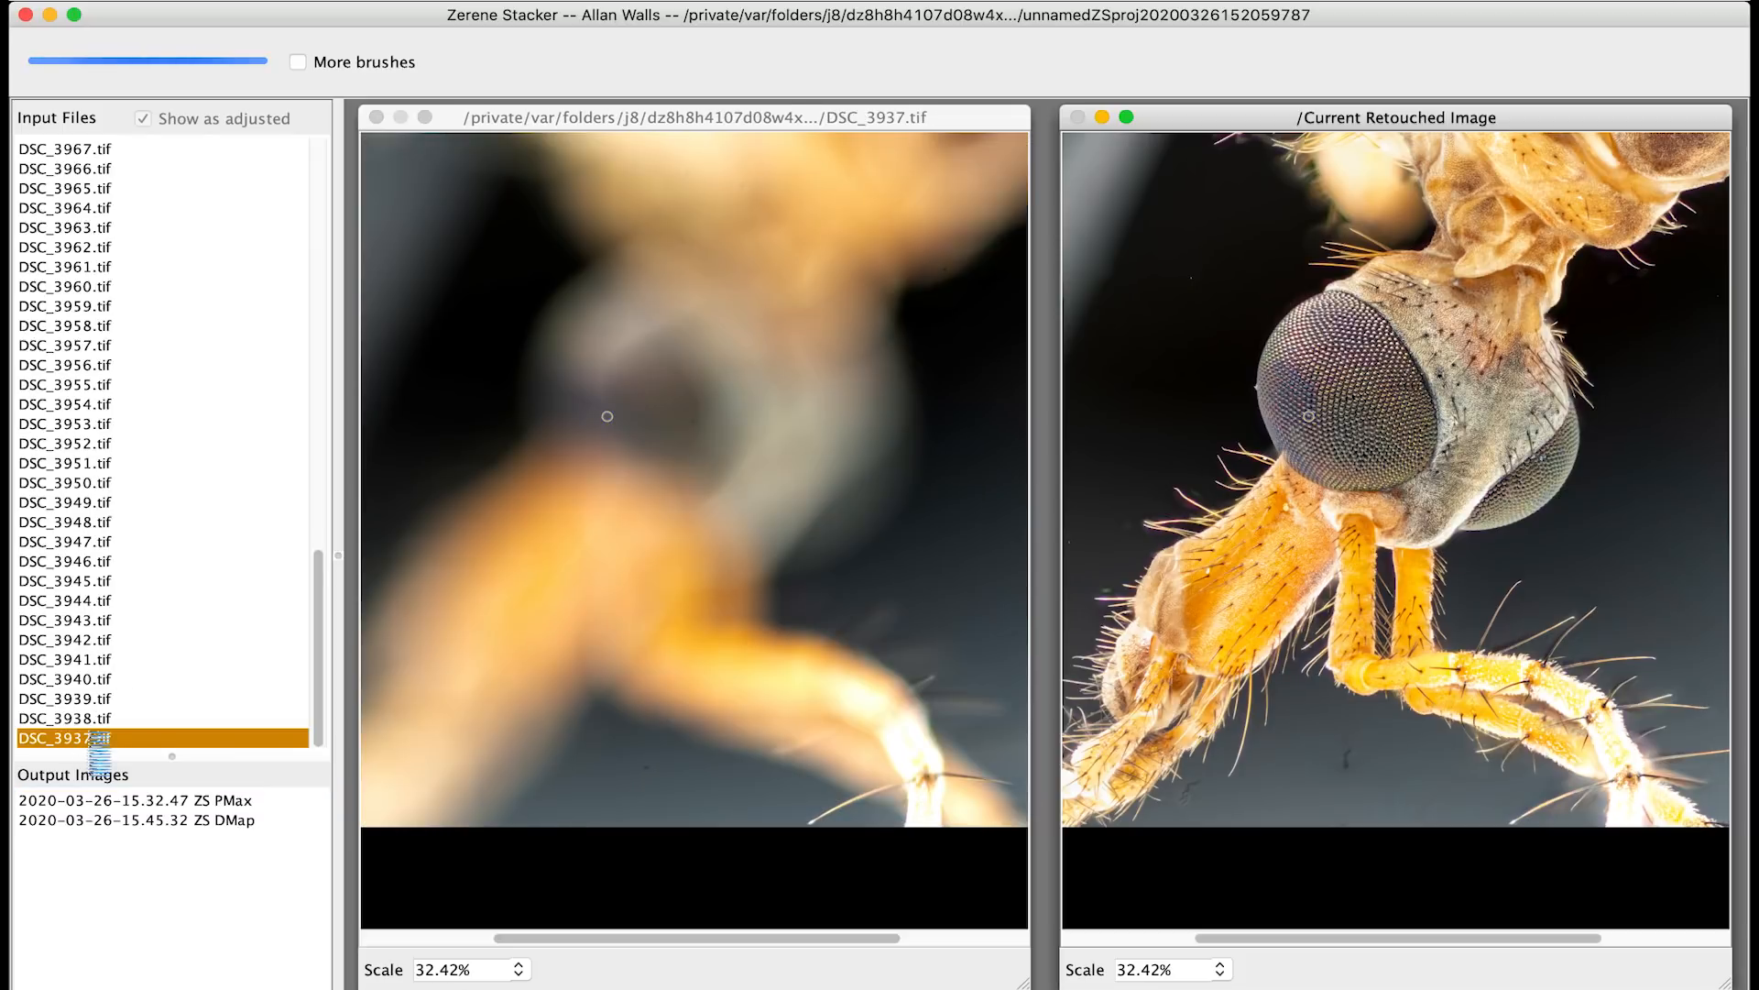
pyautogui.click(59, 717)
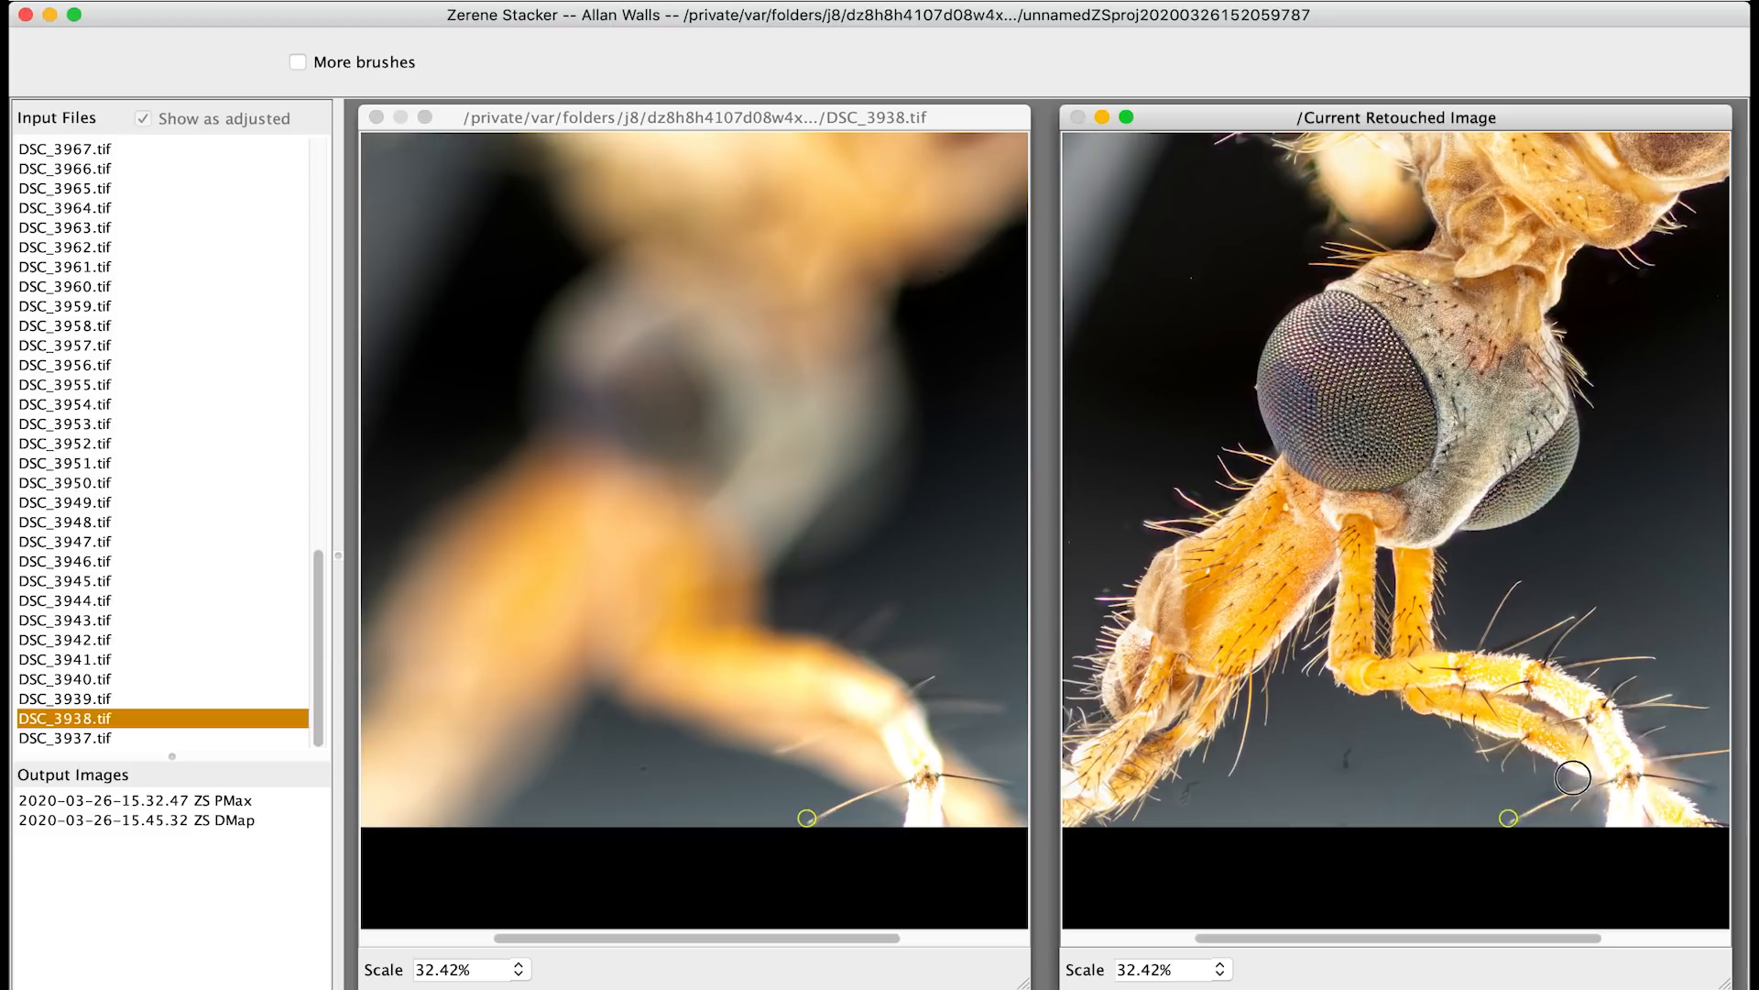
pyautogui.moveTo(1626, 768); pyautogui.dragTo(1620, 769)
# Step through the source frames from DSC_3939.tif up to DSC_3960.tif, checking which parts of the insect are in focus
pyautogui.click(55, 697)
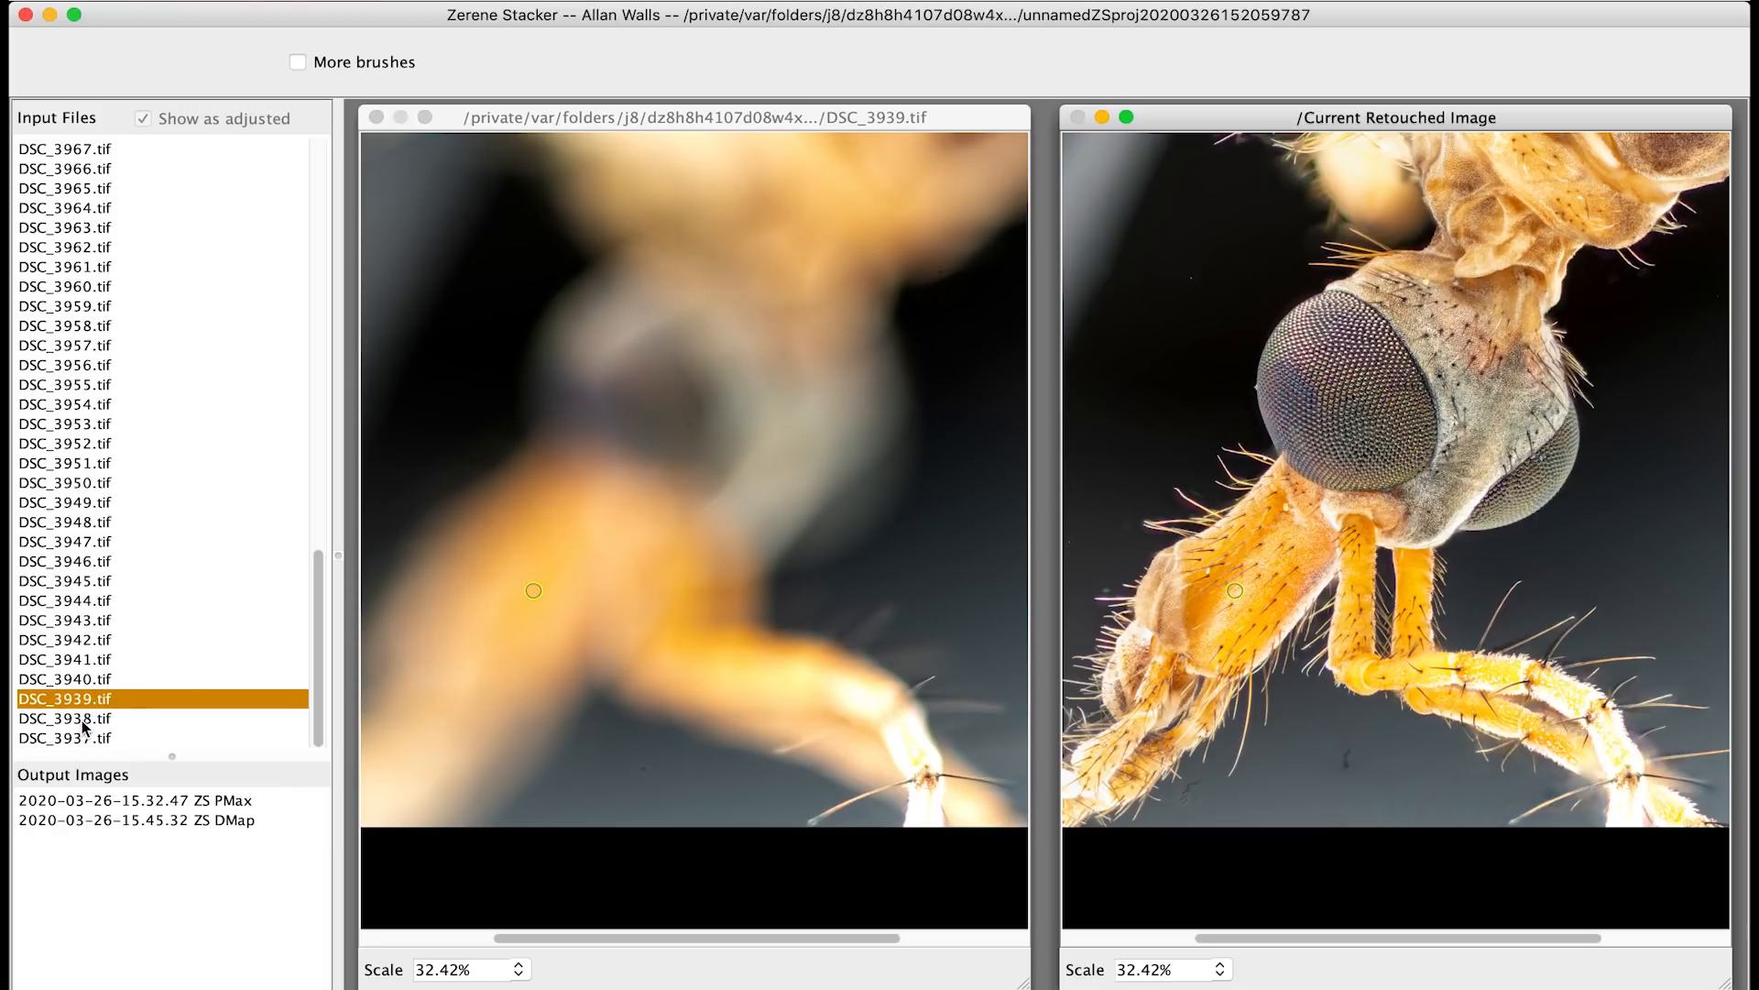
pyautogui.press('Up')
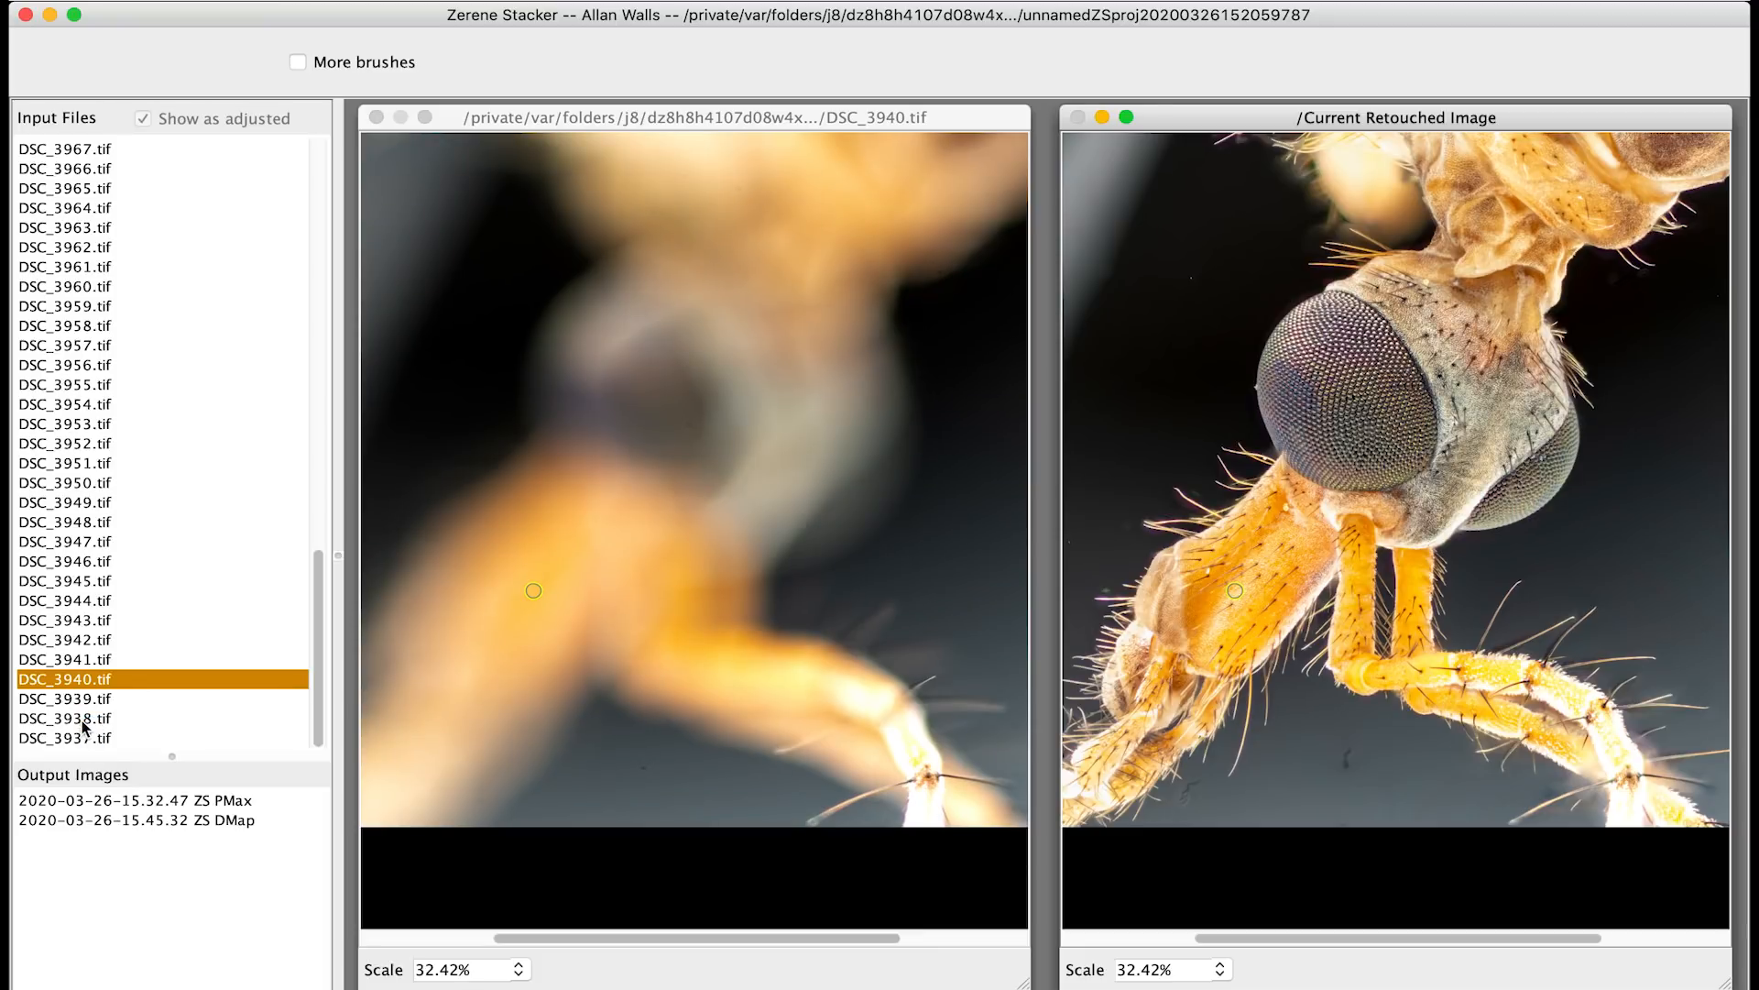
pyautogui.press('Up')
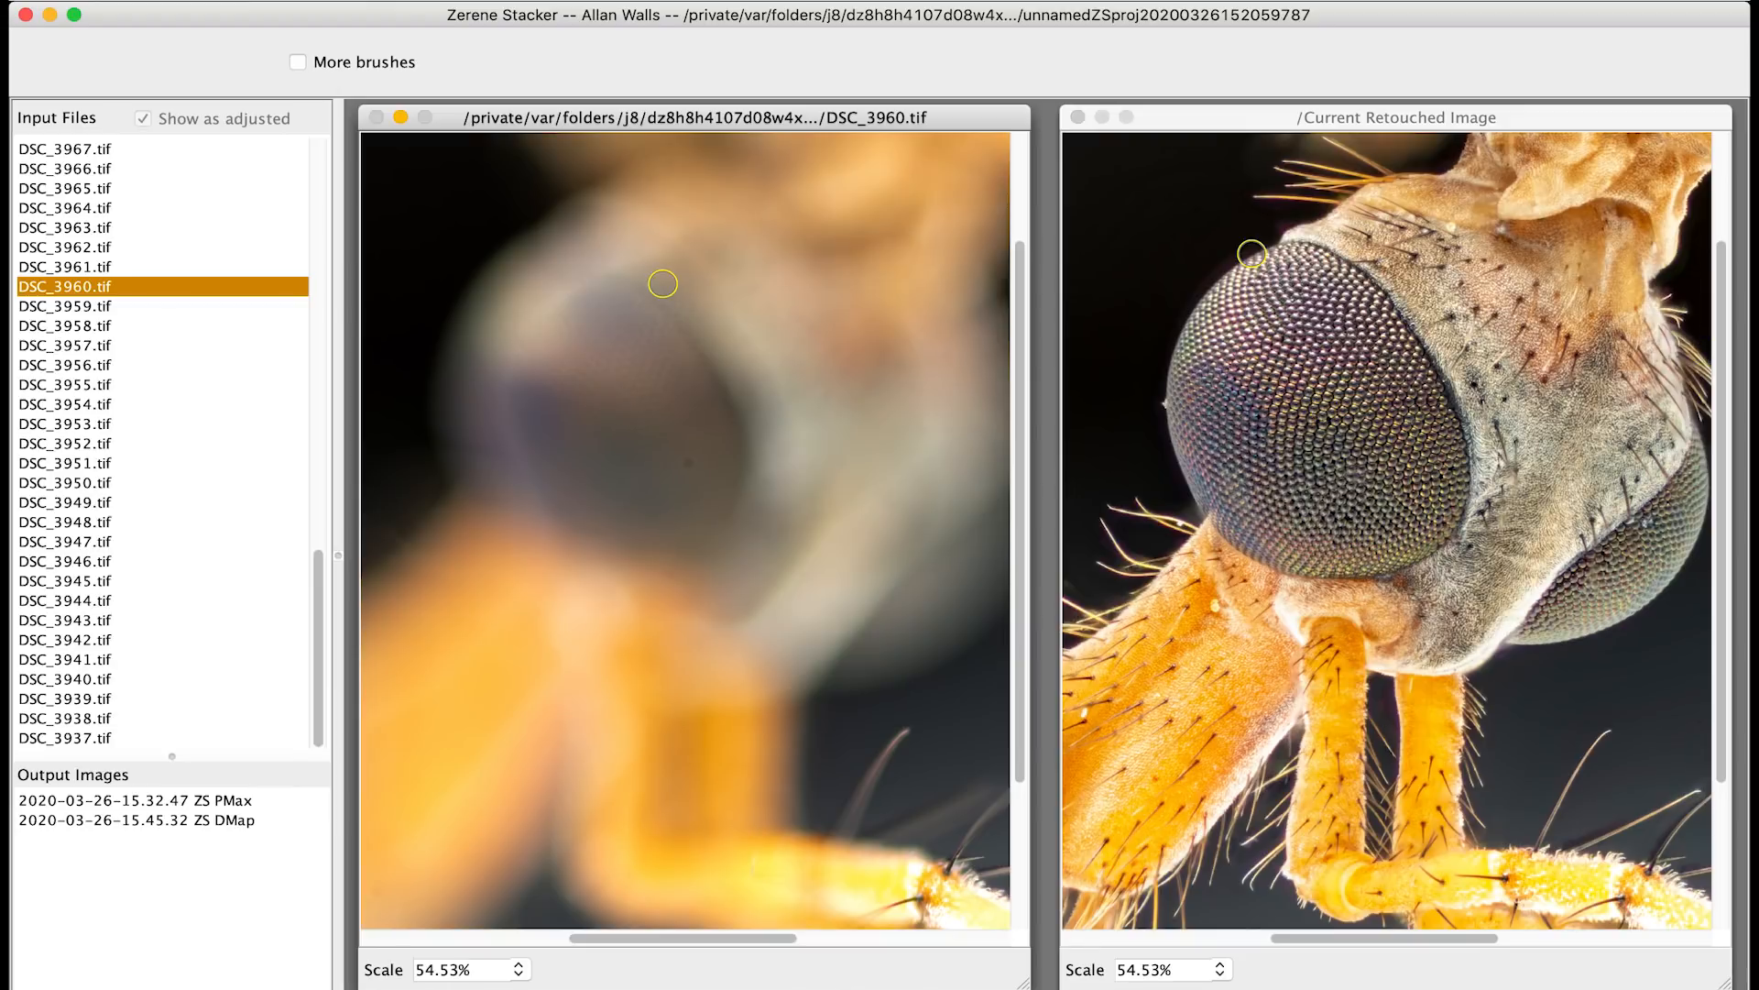
# Commit the retouching and save the retouched output as an uncompressed 16-bit TIFF in the Temporary macro stacks folder
pyautogui.click(295, 0)
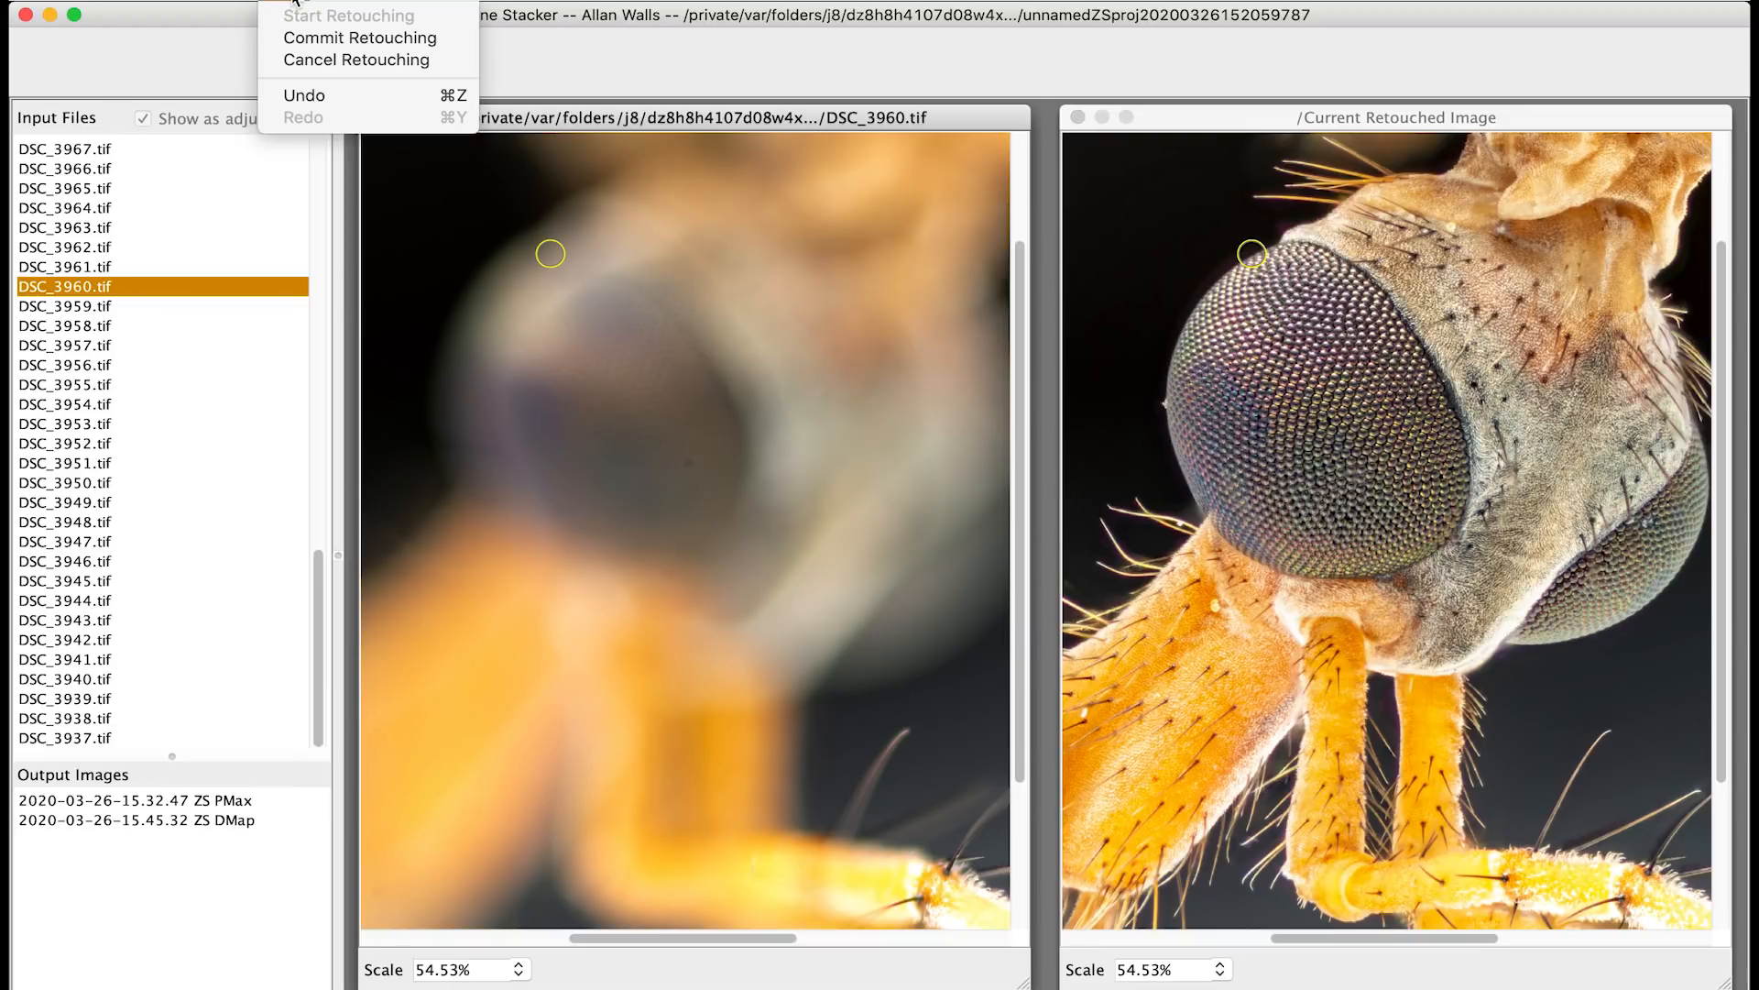
pyautogui.click(316, 40)
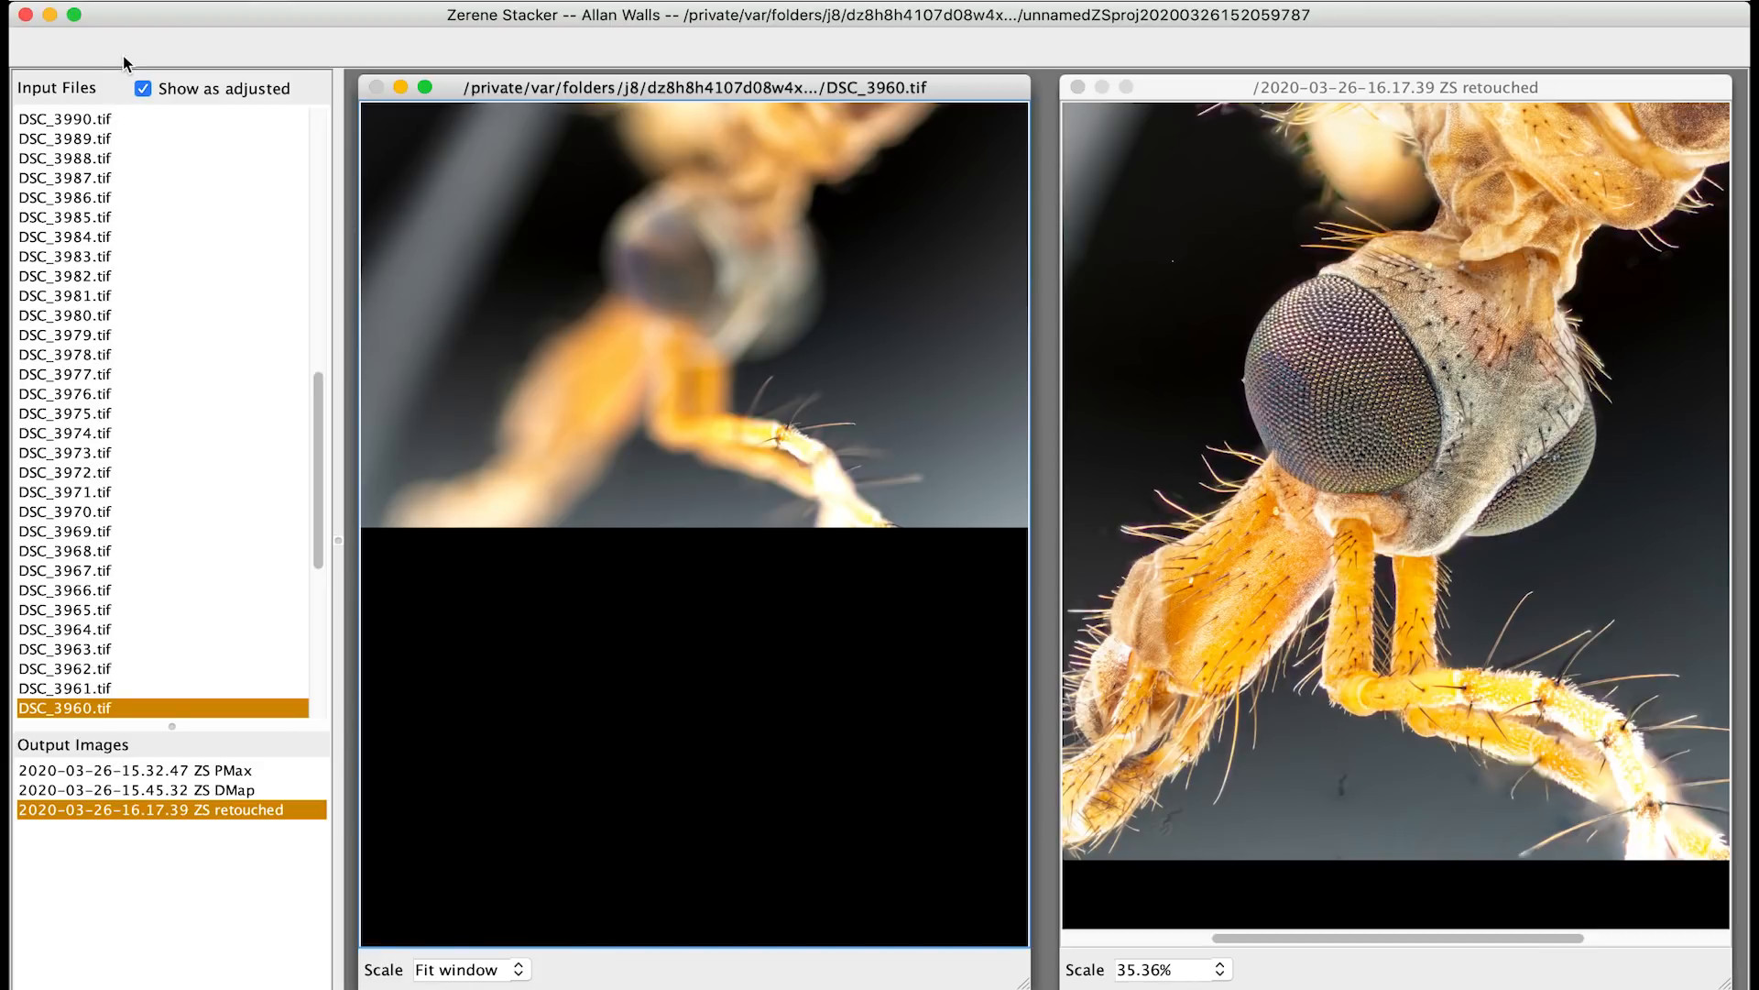
pyautogui.click(240, 2)
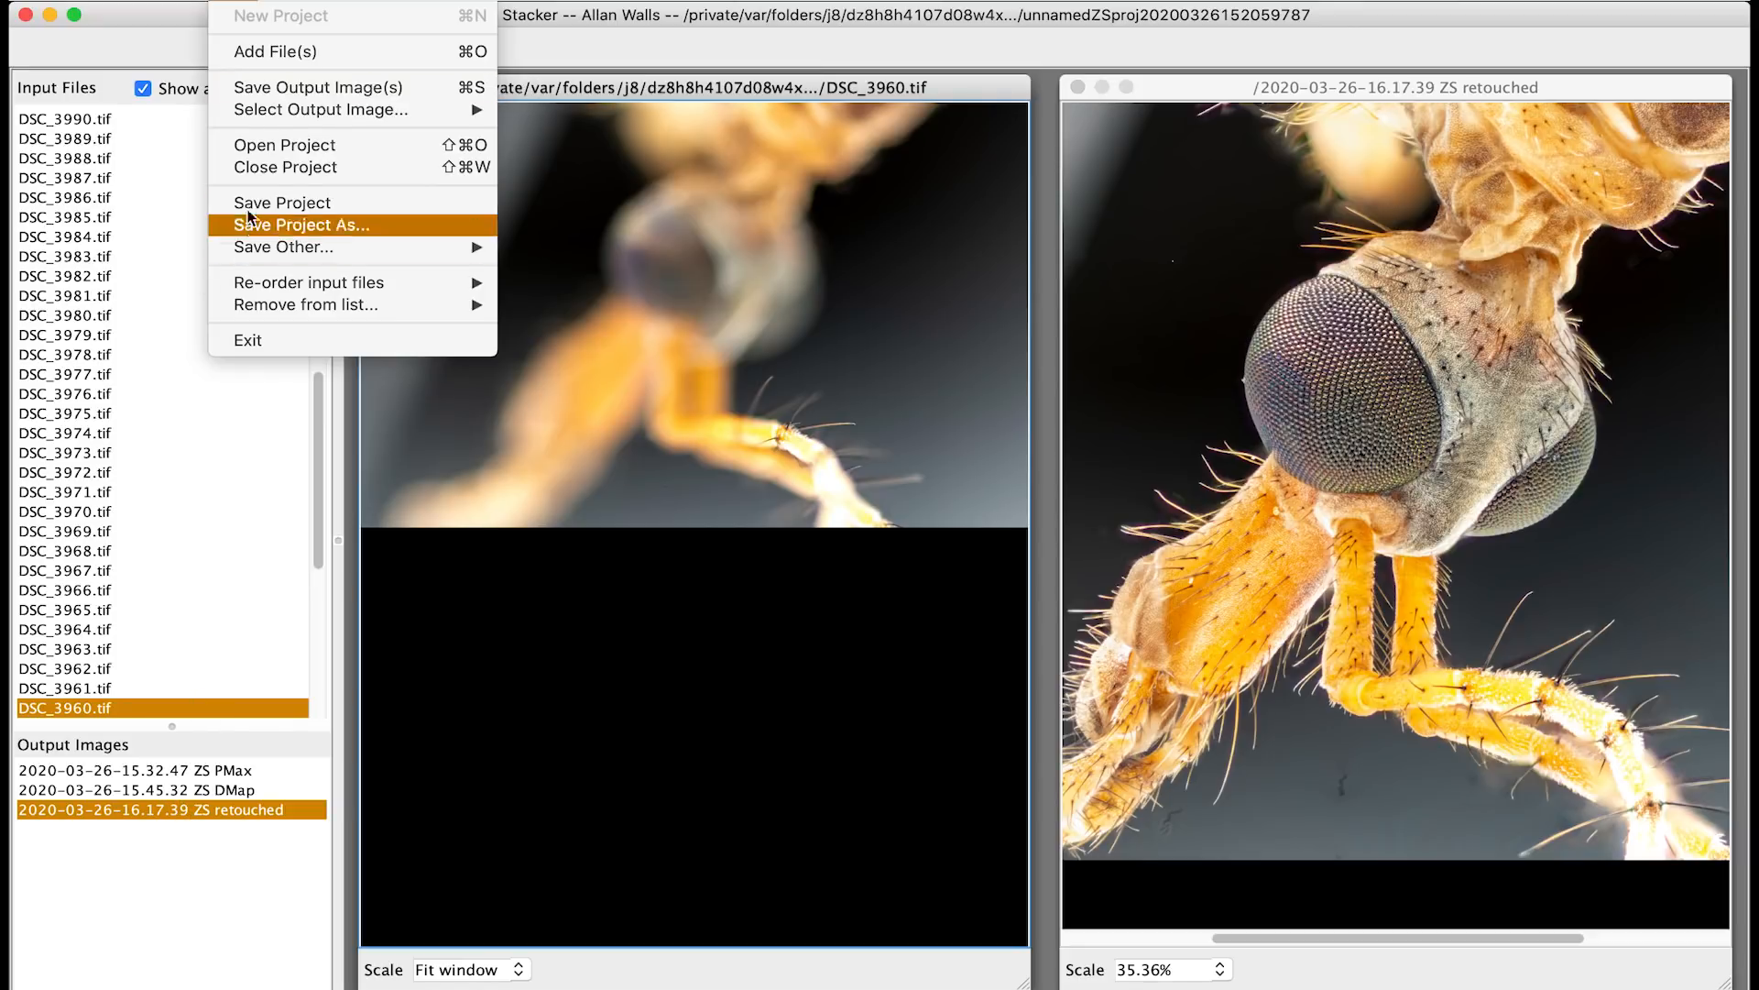
pyautogui.click(292, 87)
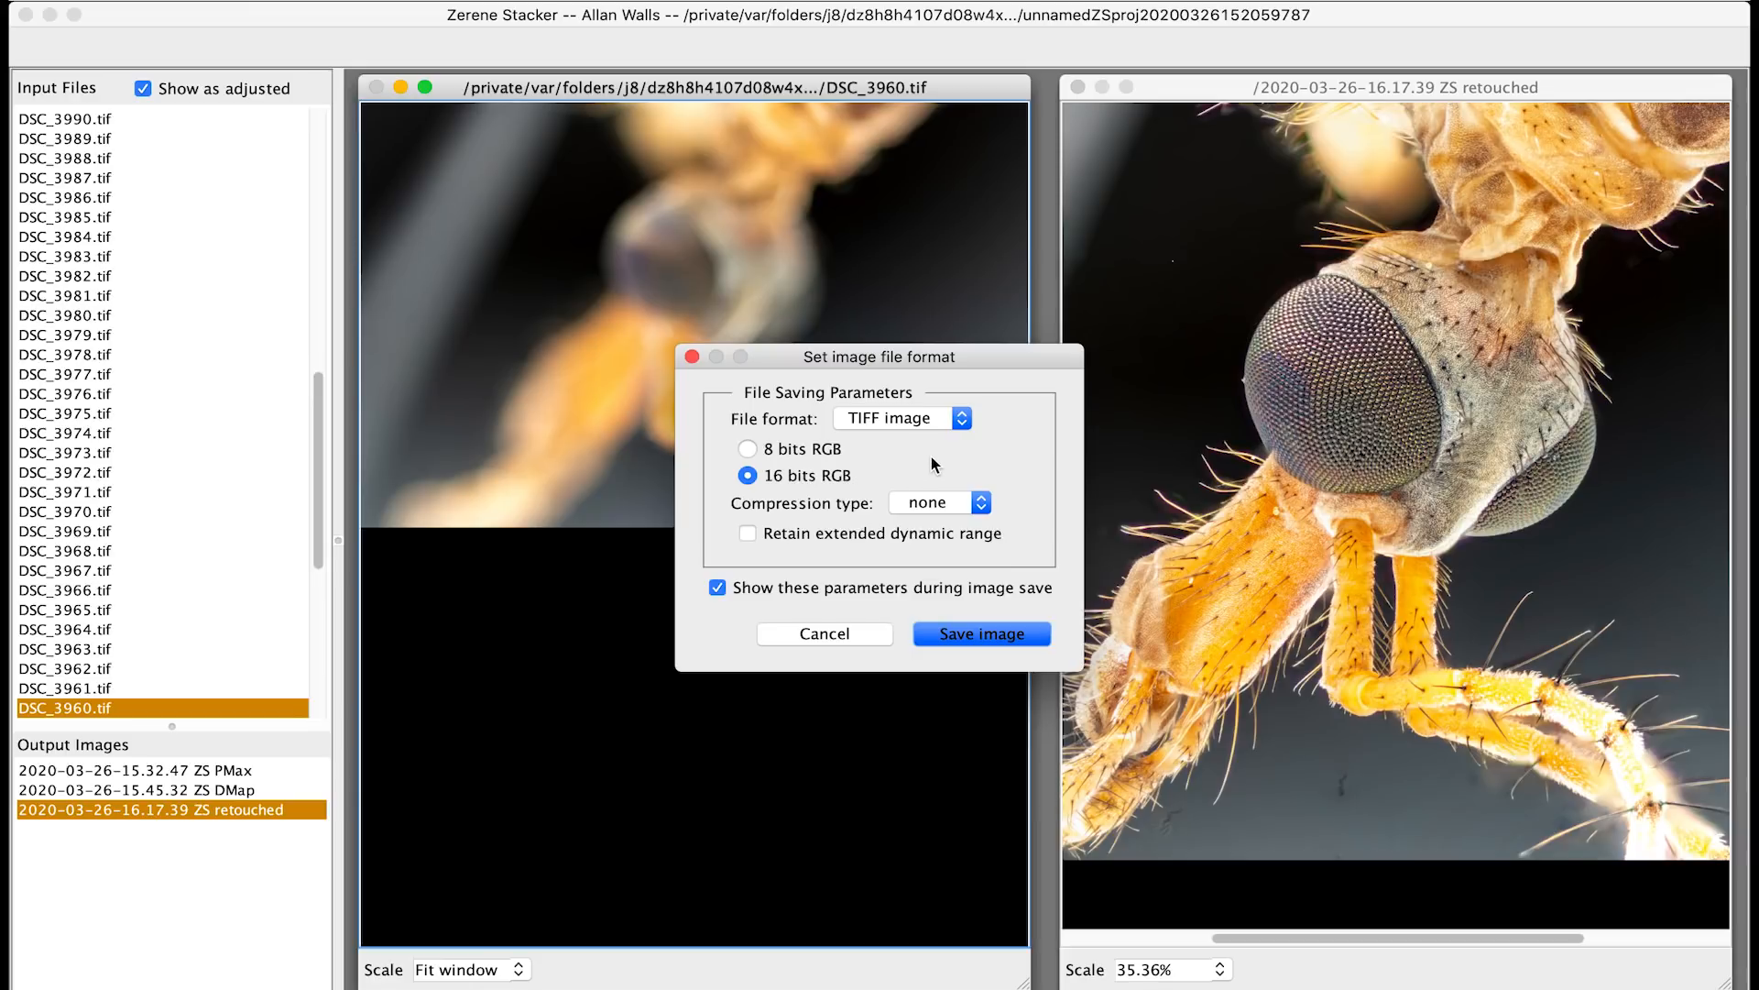
pyautogui.click(987, 635)
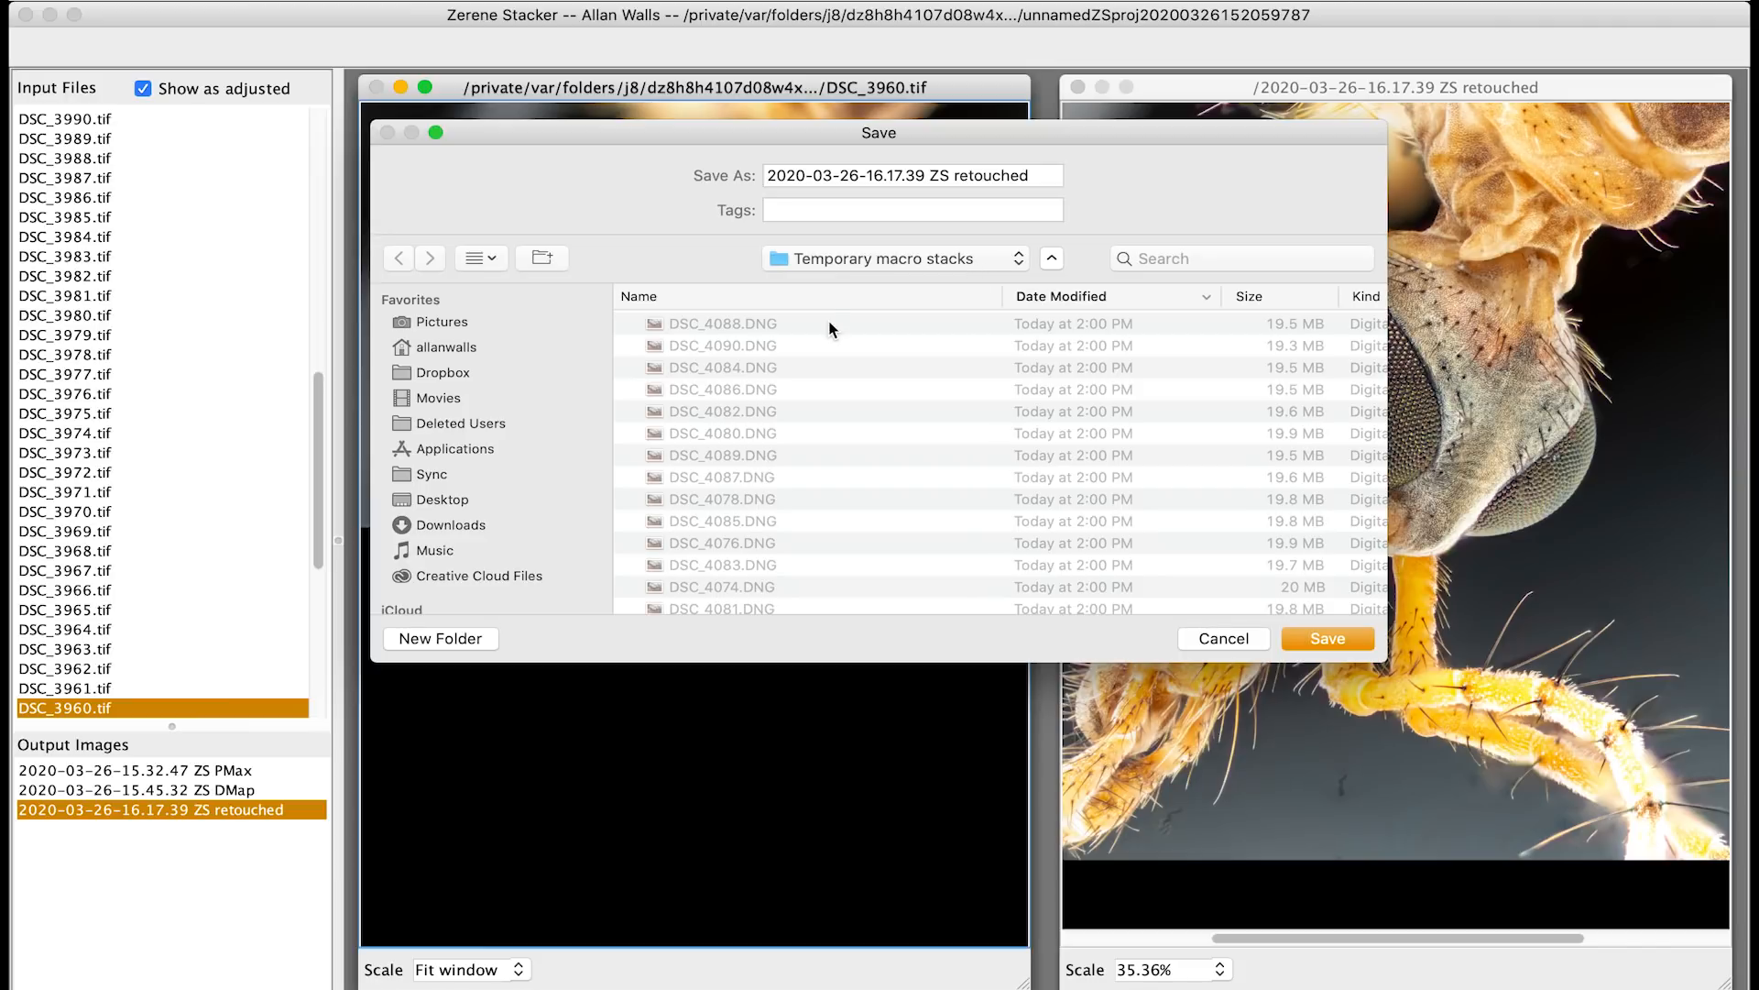
pyautogui.scroll(-5, 489, 538)
pyautogui.scroll(-1, 490, 538)
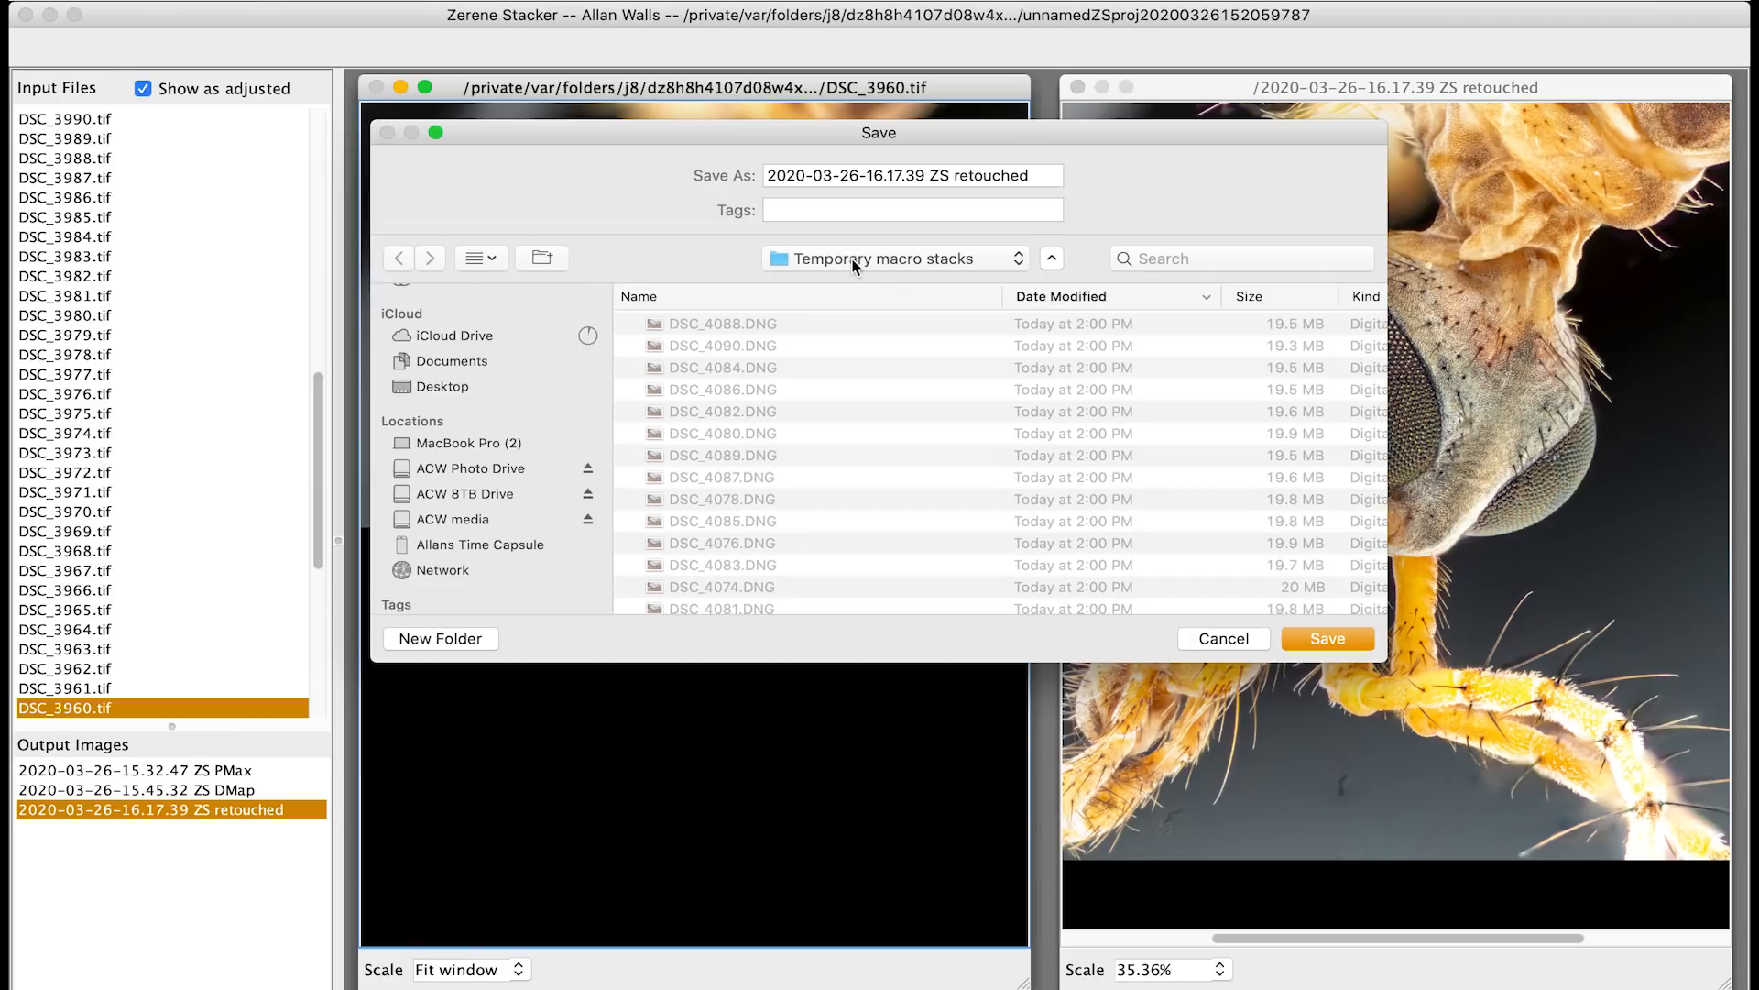
pyautogui.click(1321, 640)
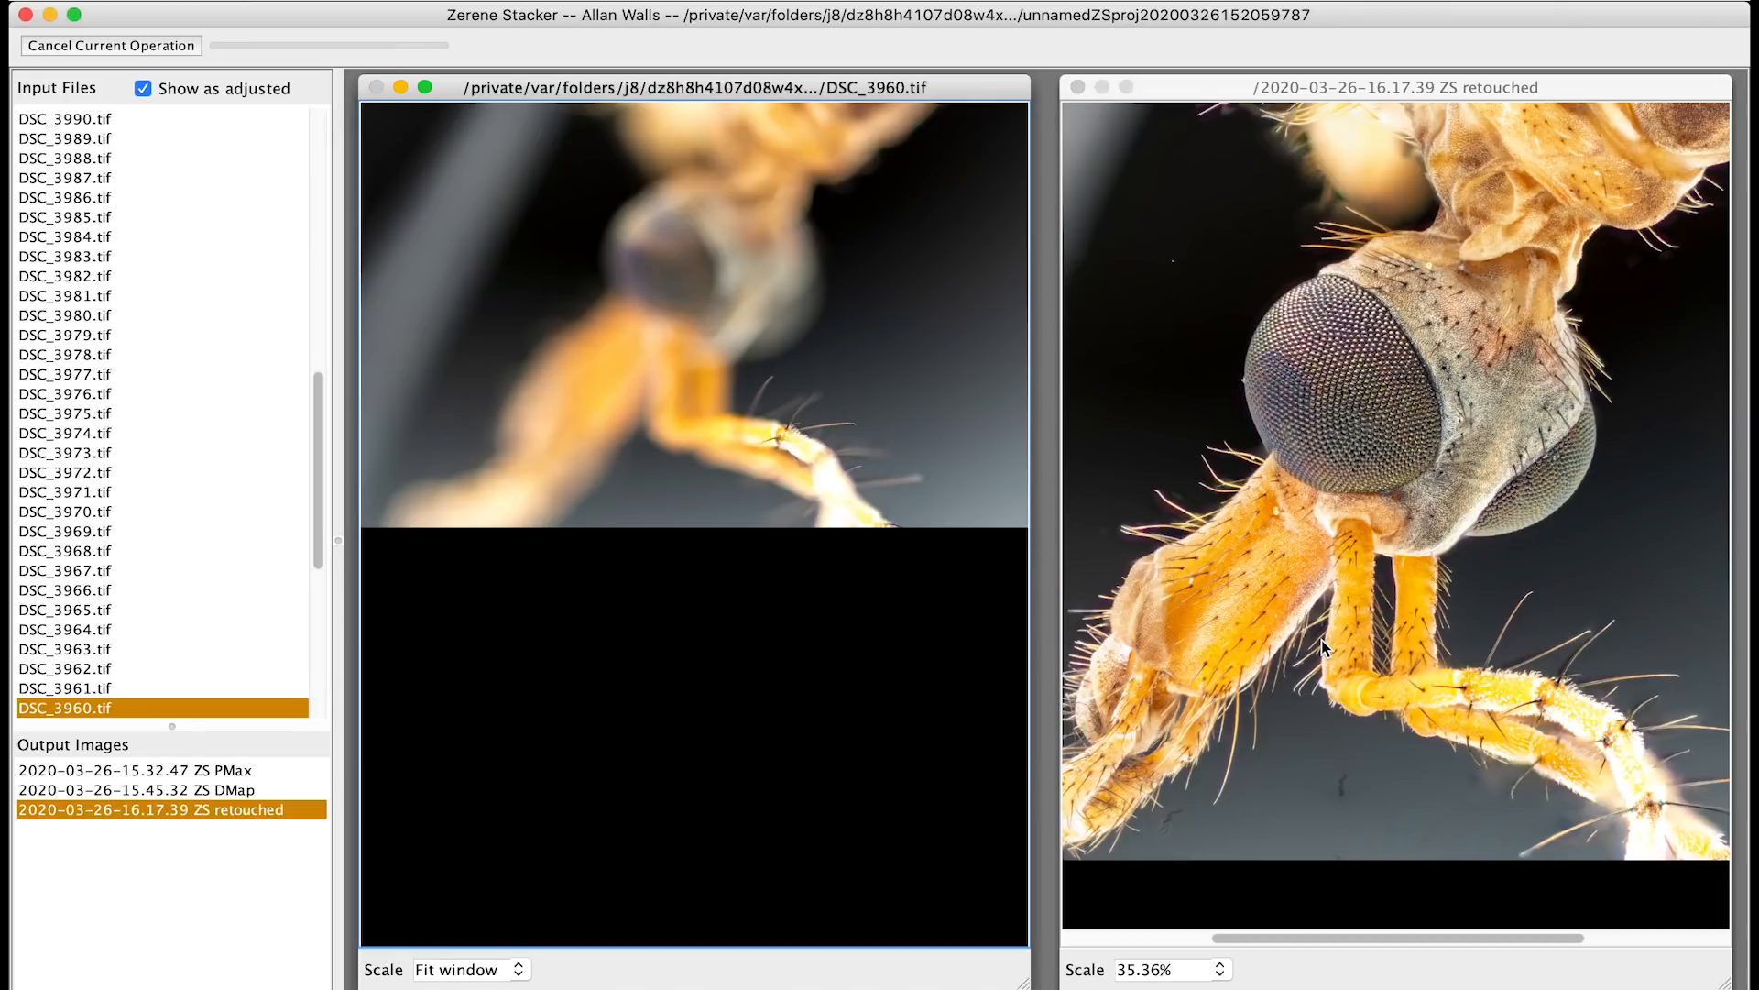
# Switch to Lightroom Classic and start an import with LR Images / Temporary macro stacks on the ACW Photo Drive as the source
pyautogui.click(696, 973)
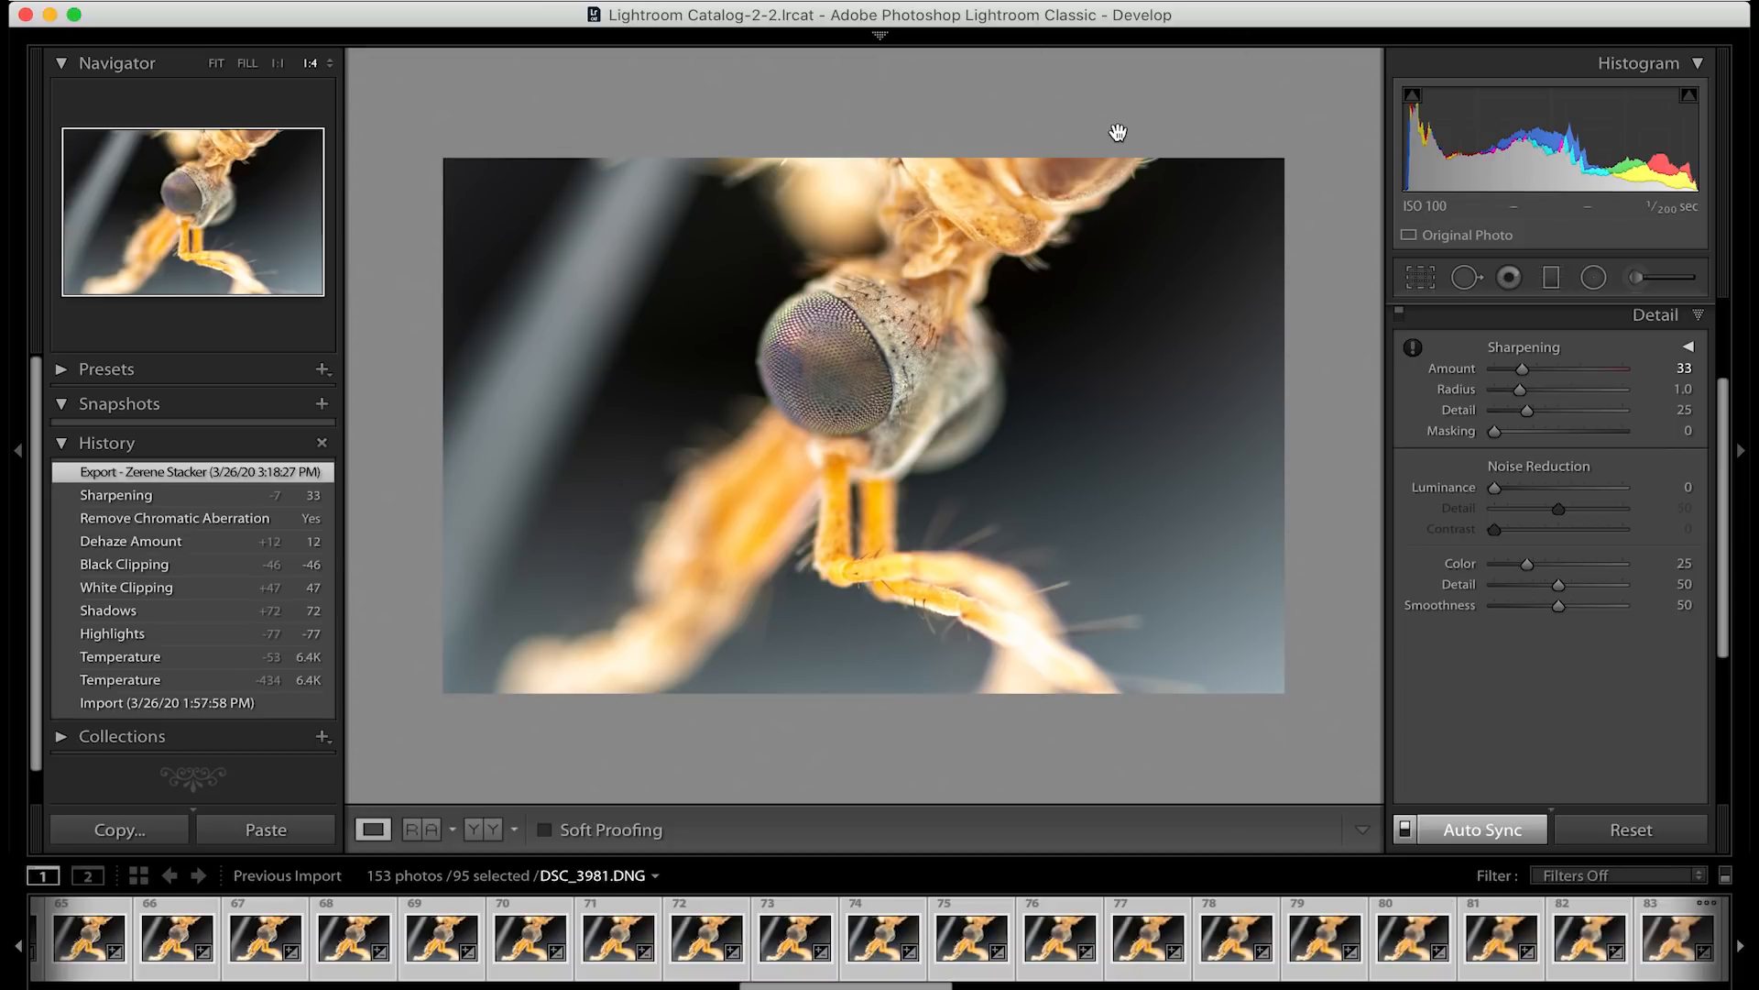
pyautogui.press('g')
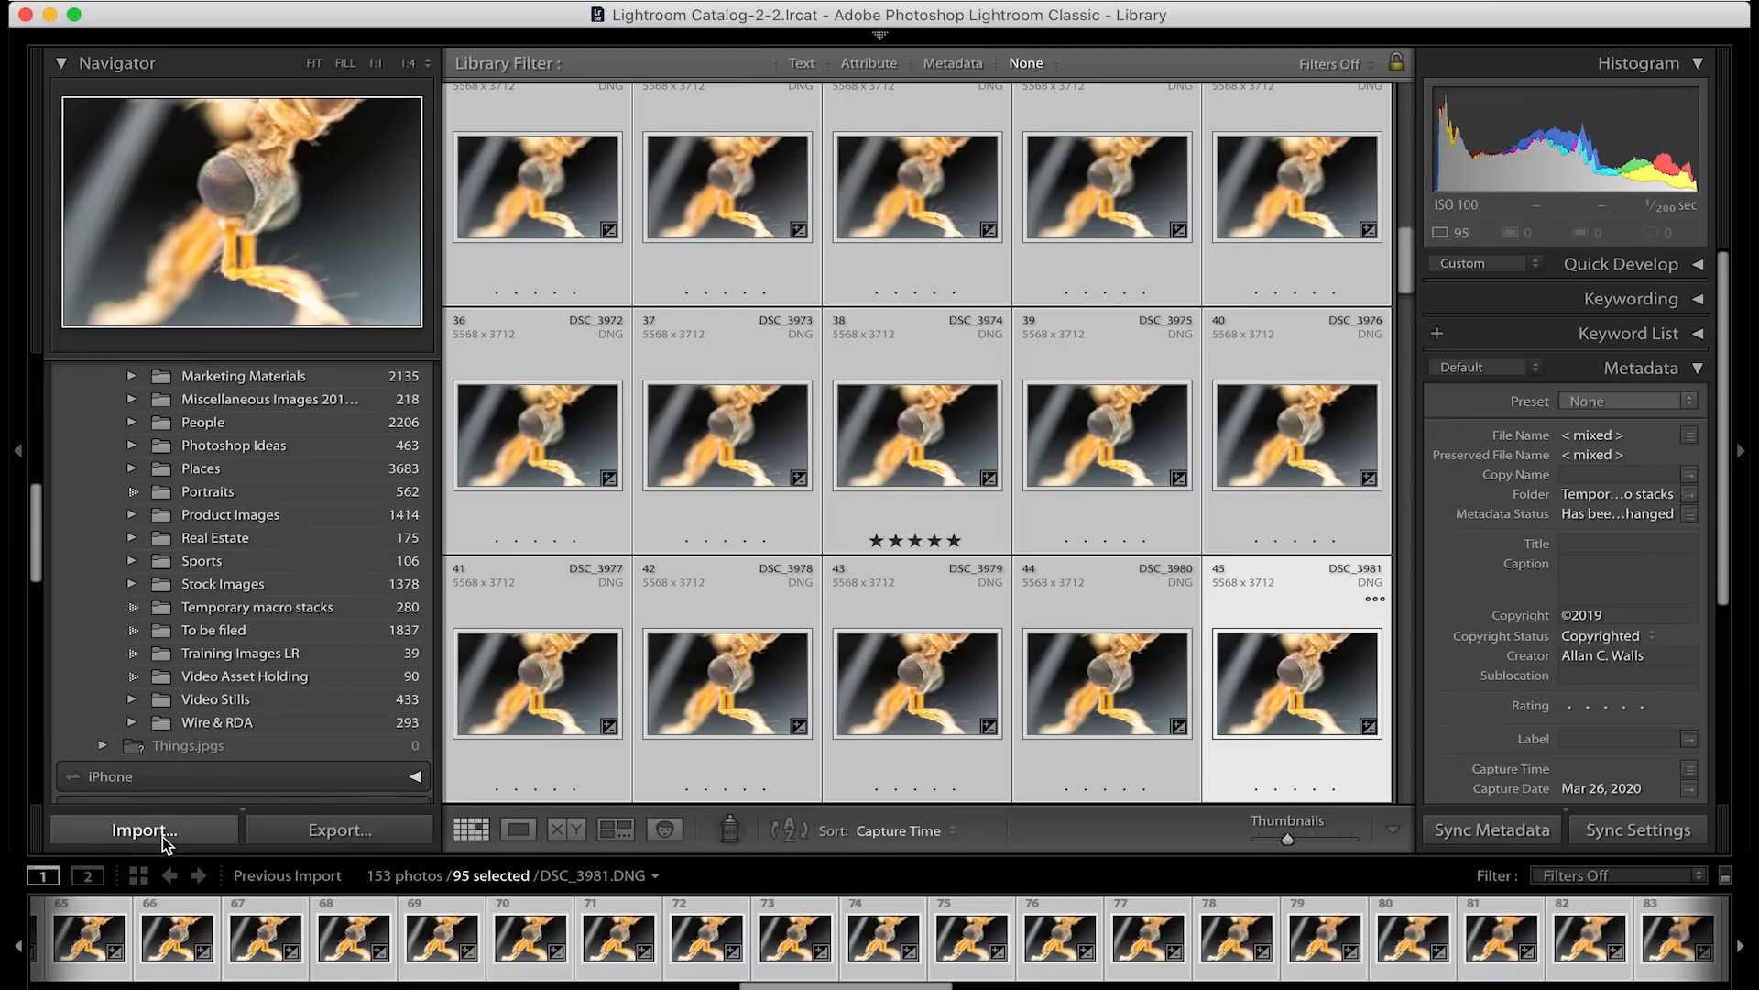
pyautogui.click(164, 836)
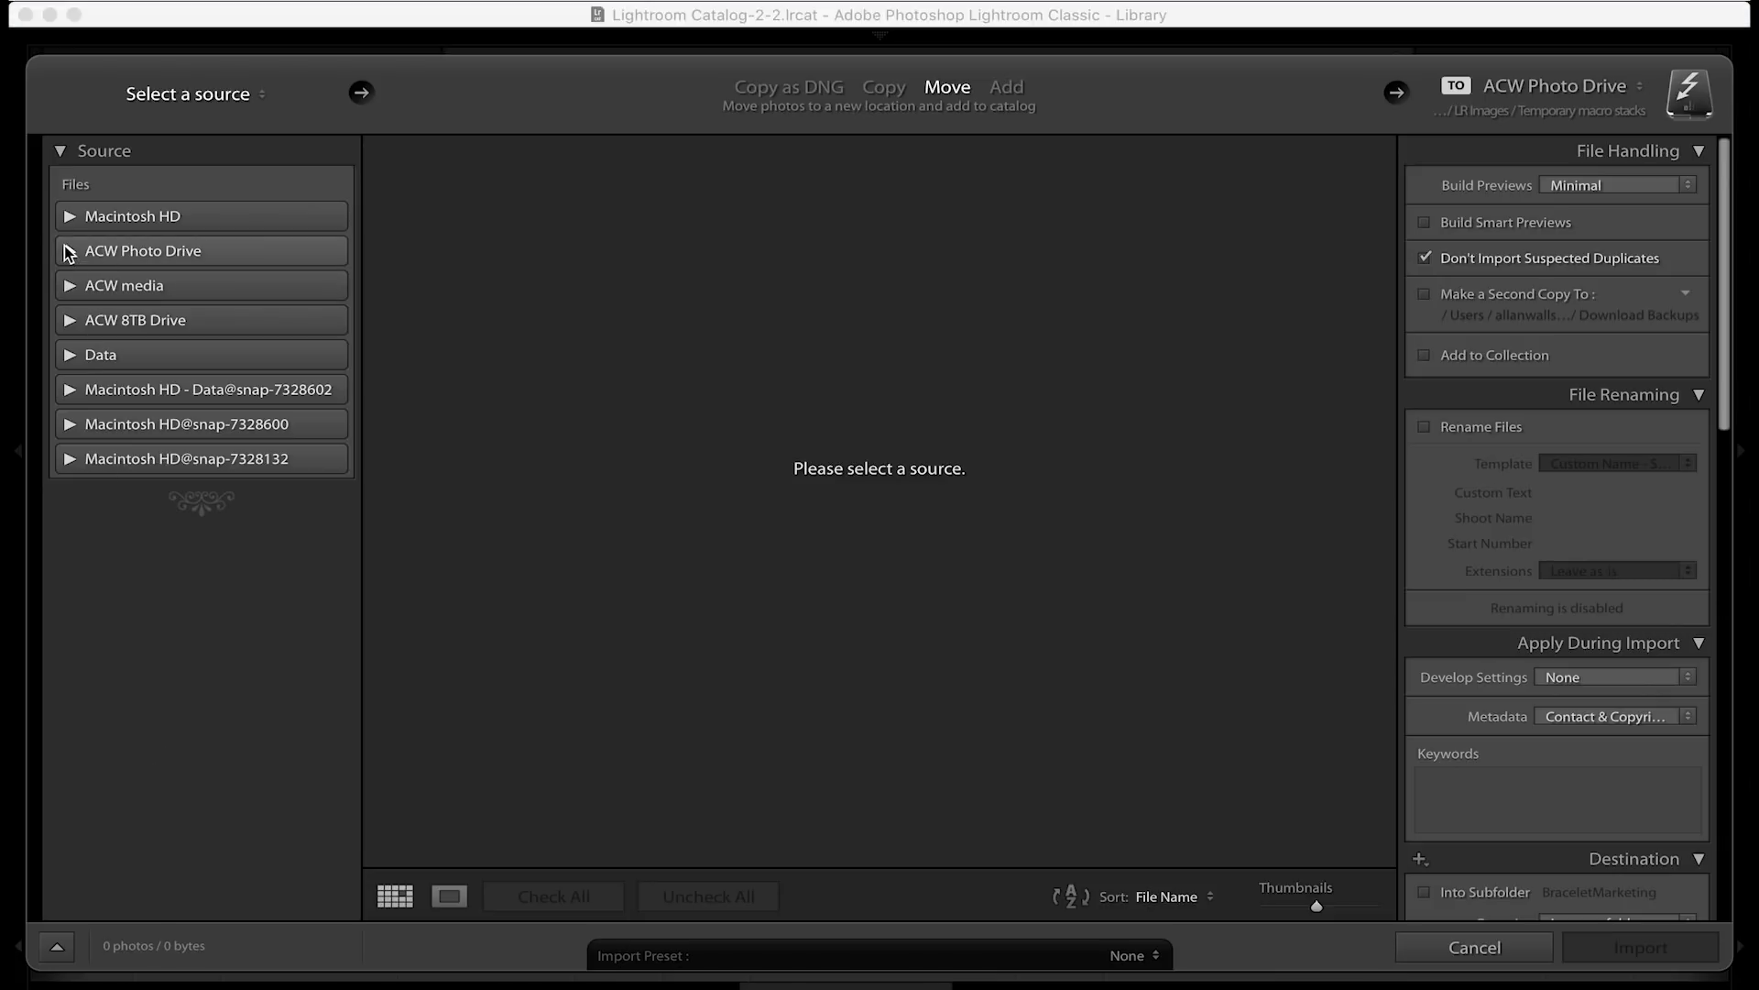
pyautogui.click(68, 250)
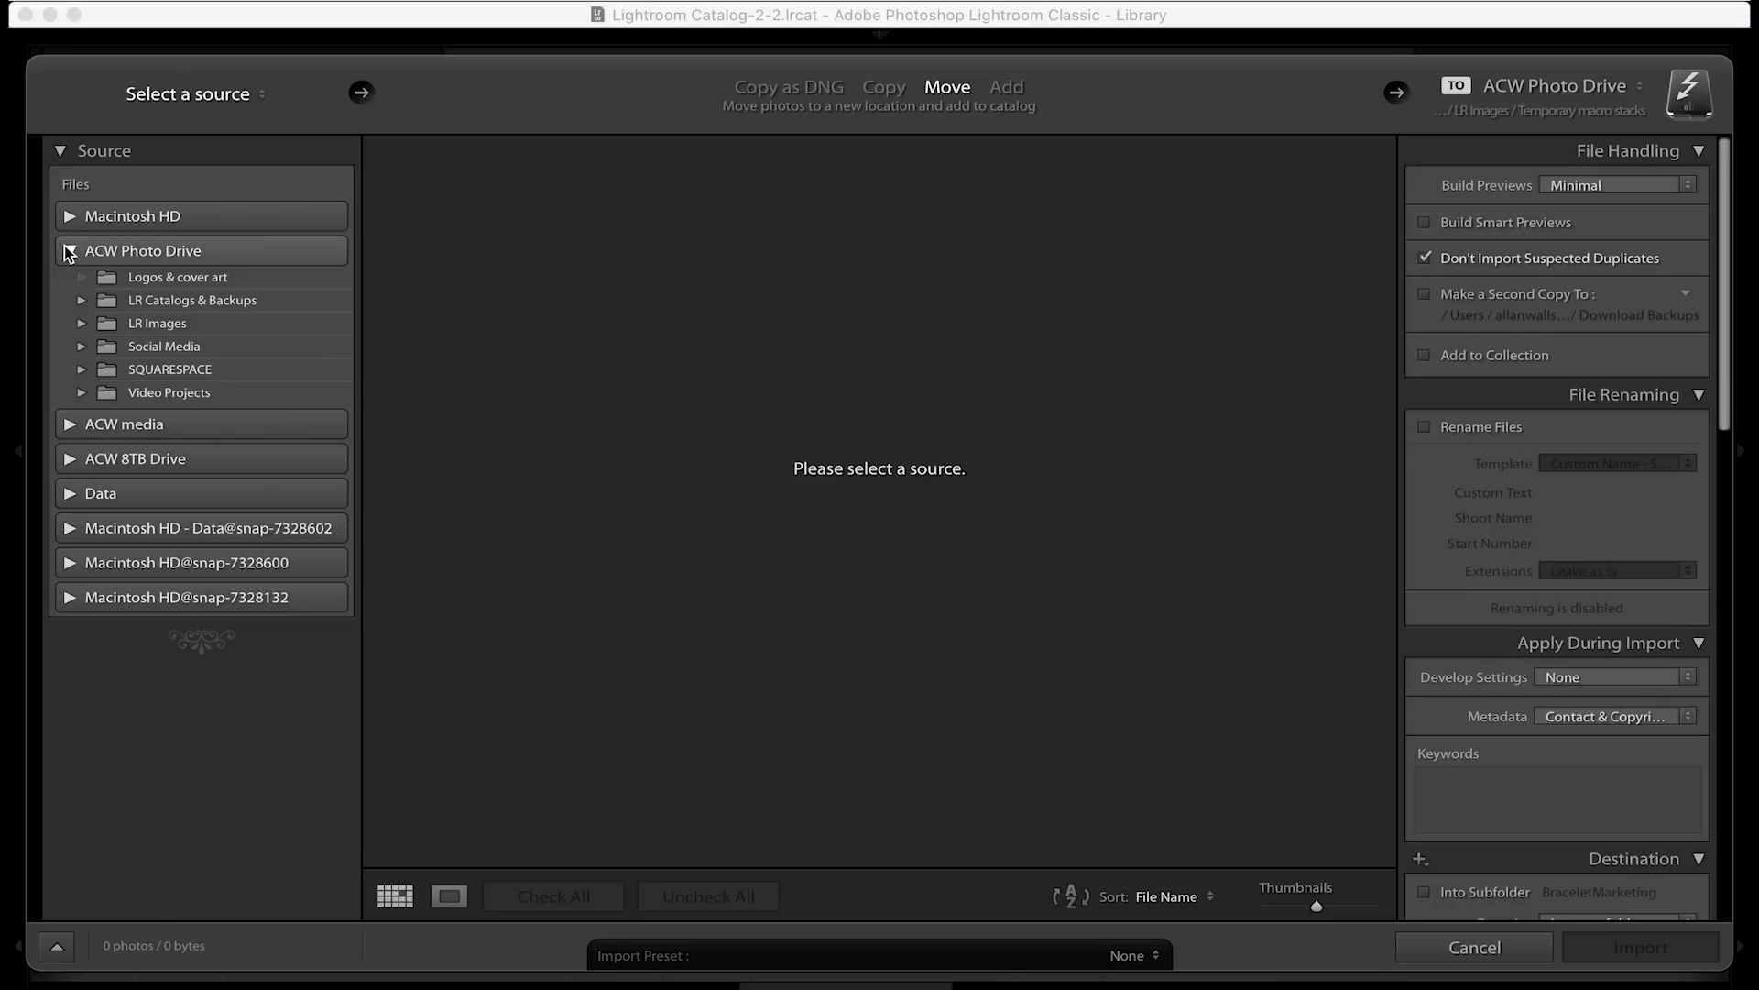
pyautogui.click(81, 323)
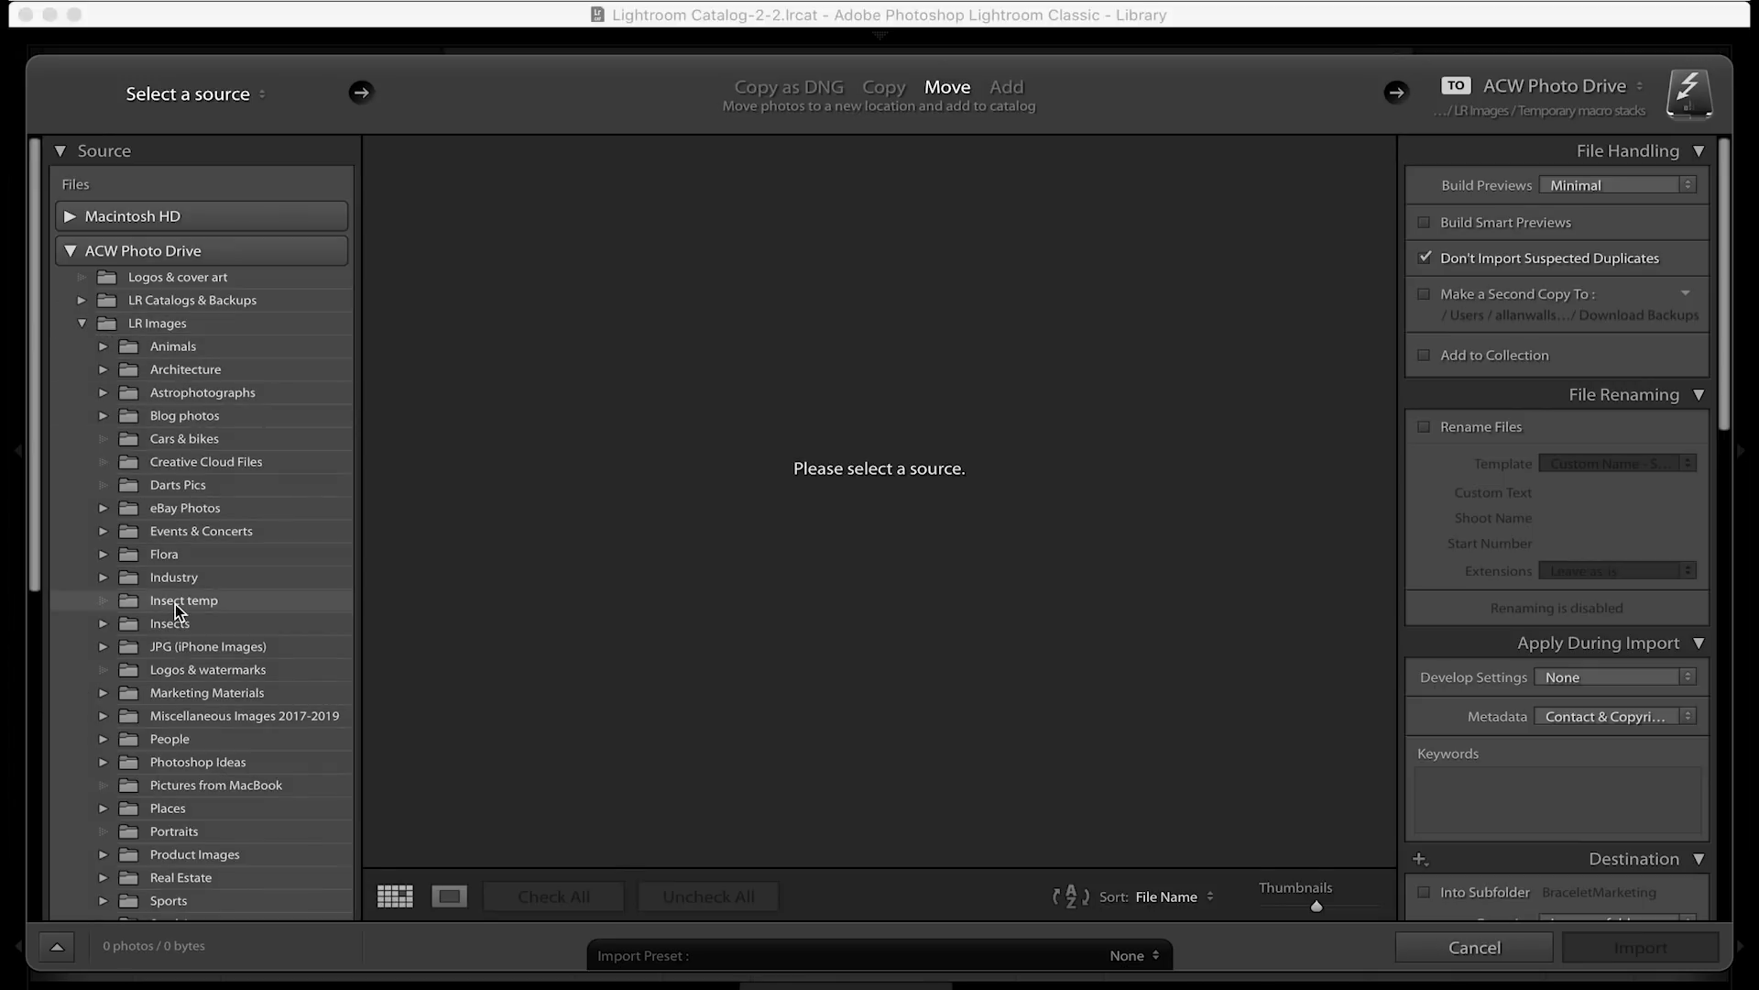
pyautogui.scroll(-3, 174, 603)
pyautogui.scroll(-1, 174, 603)
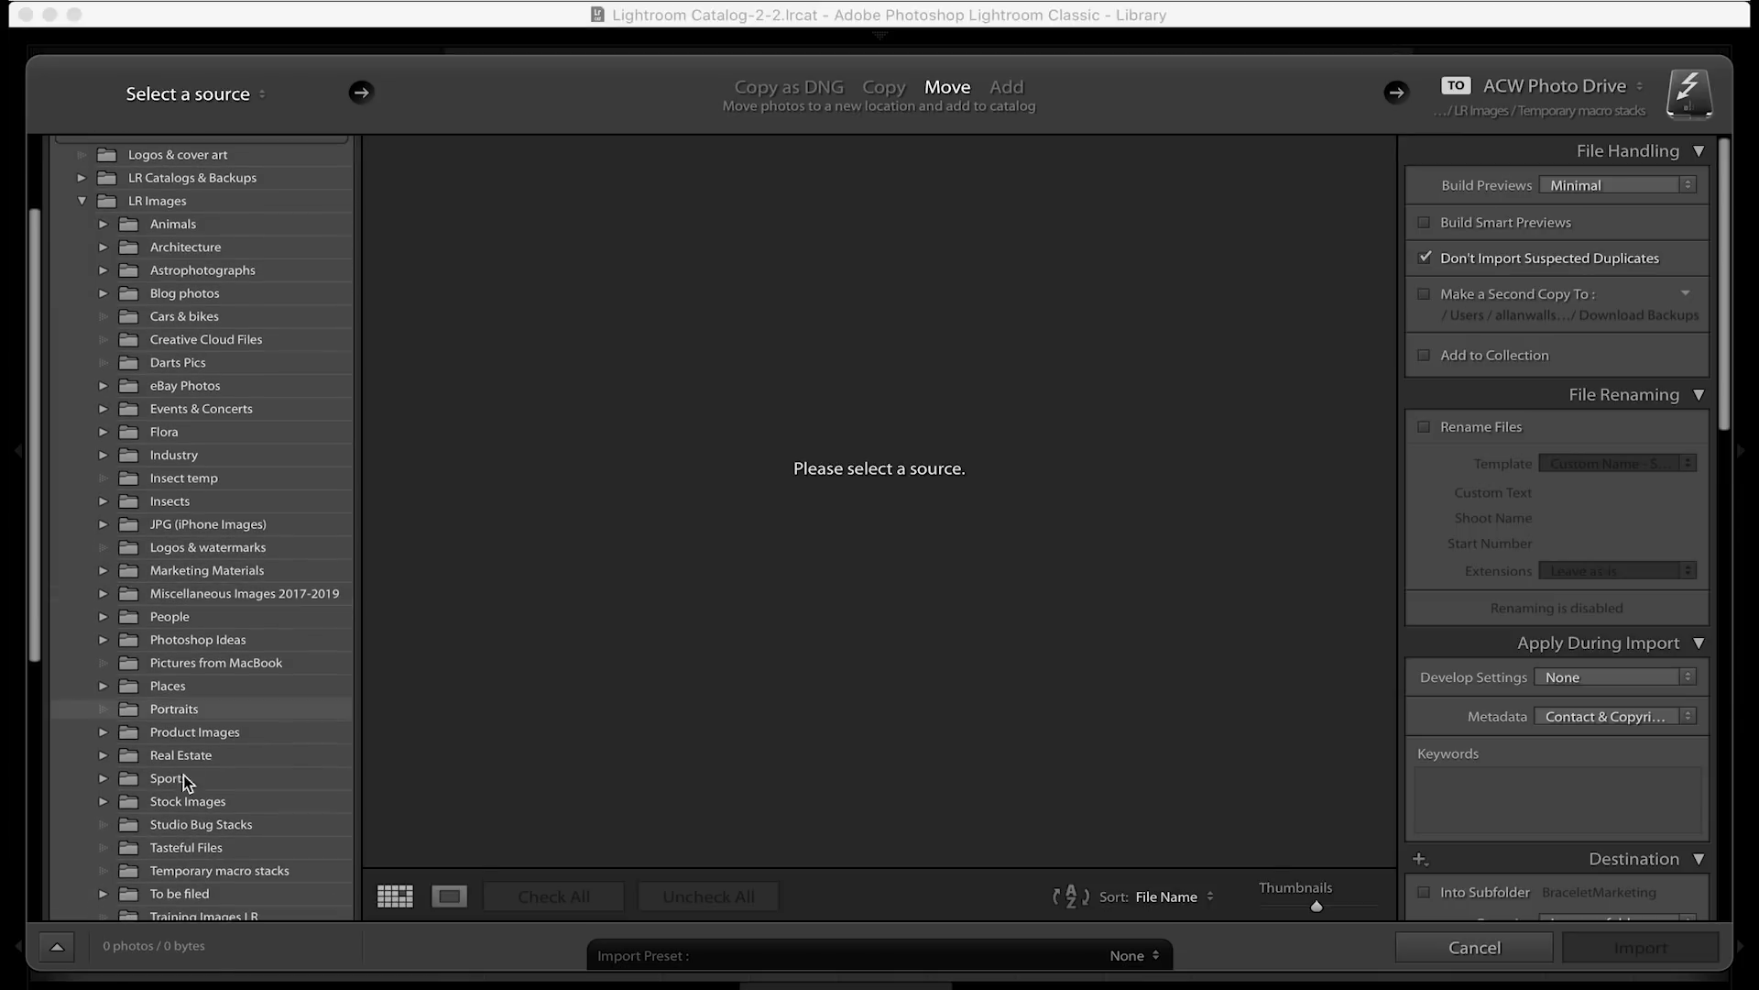
pyautogui.click(196, 871)
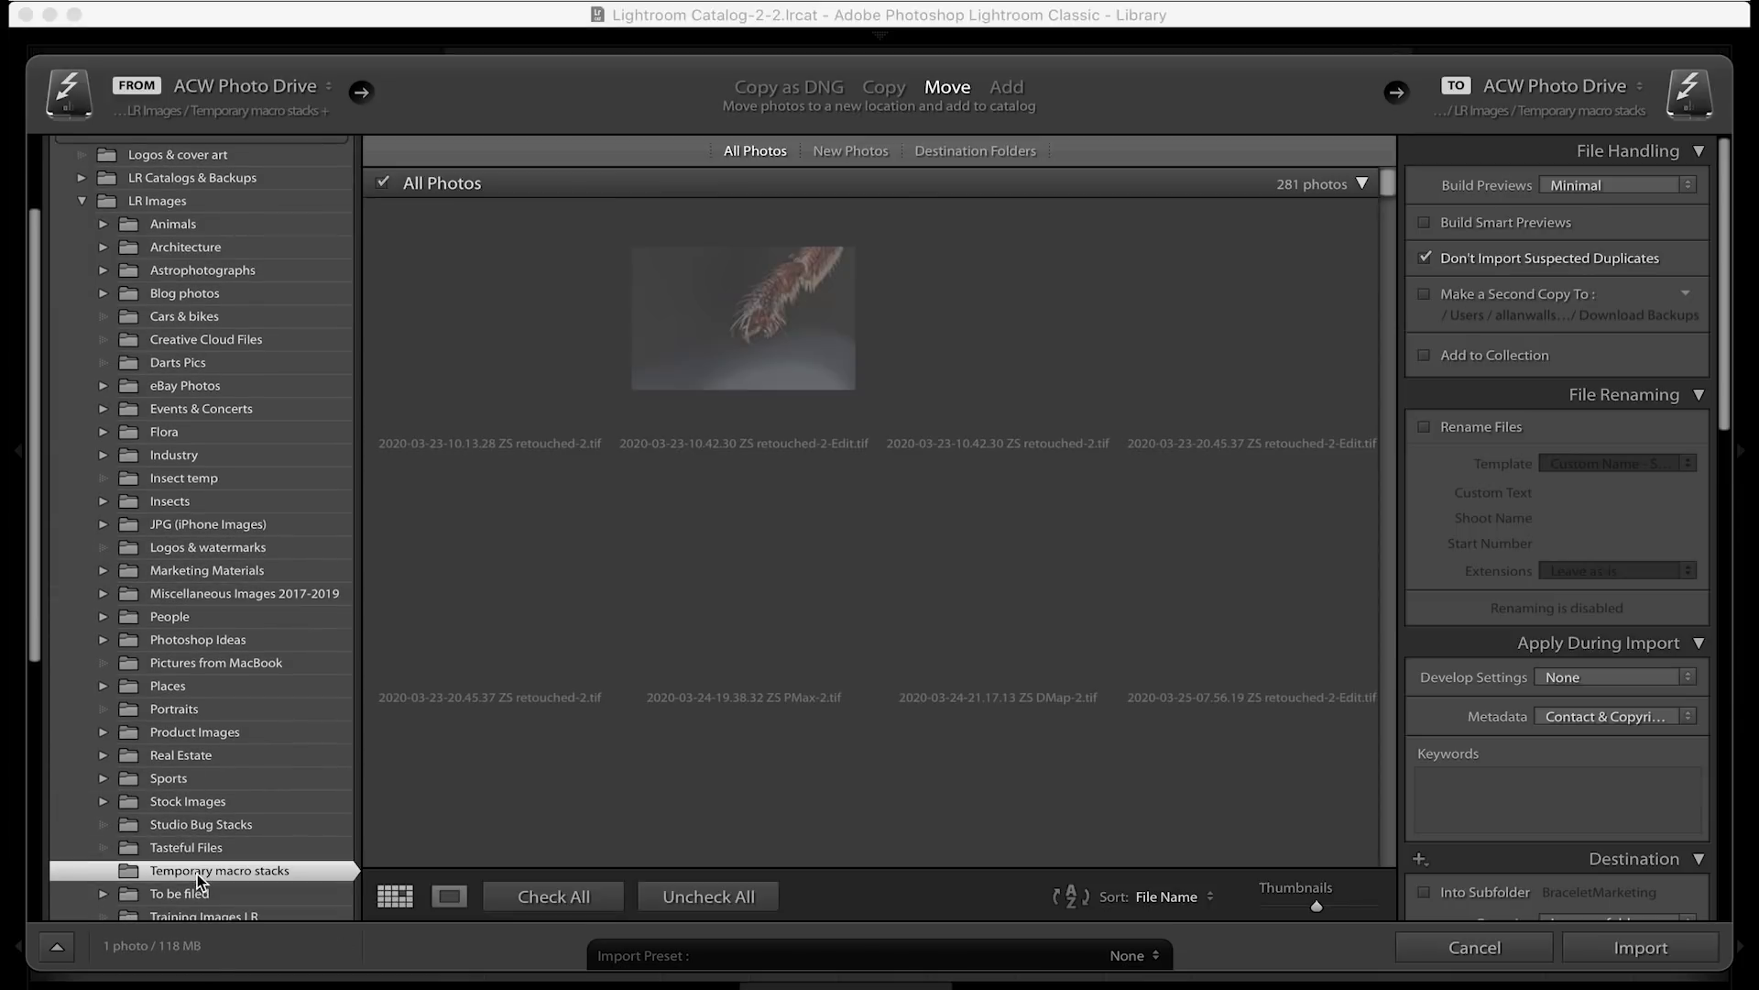
# Import 2020-03-26-16.17.39 ZS retouched.tif into the Temporary macro stacks folder and show it enlarged as a single photo
pyautogui.scroll(-5, 861, 651)
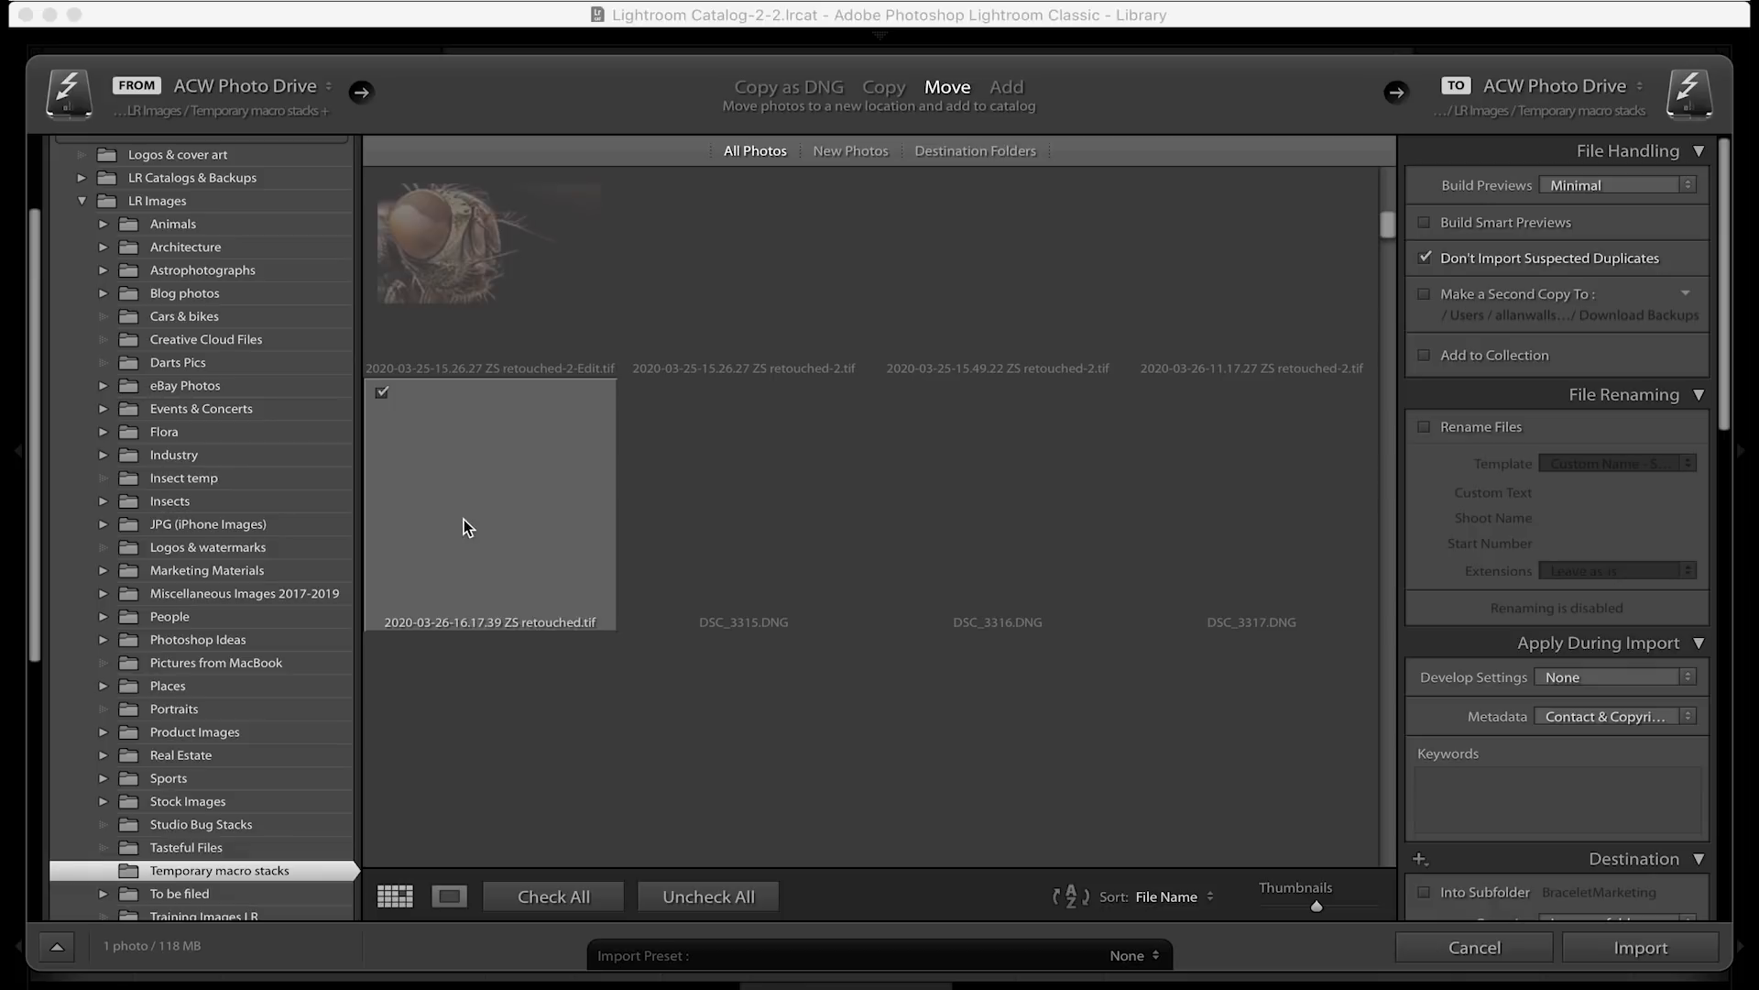
pyautogui.moveTo(467, 526)
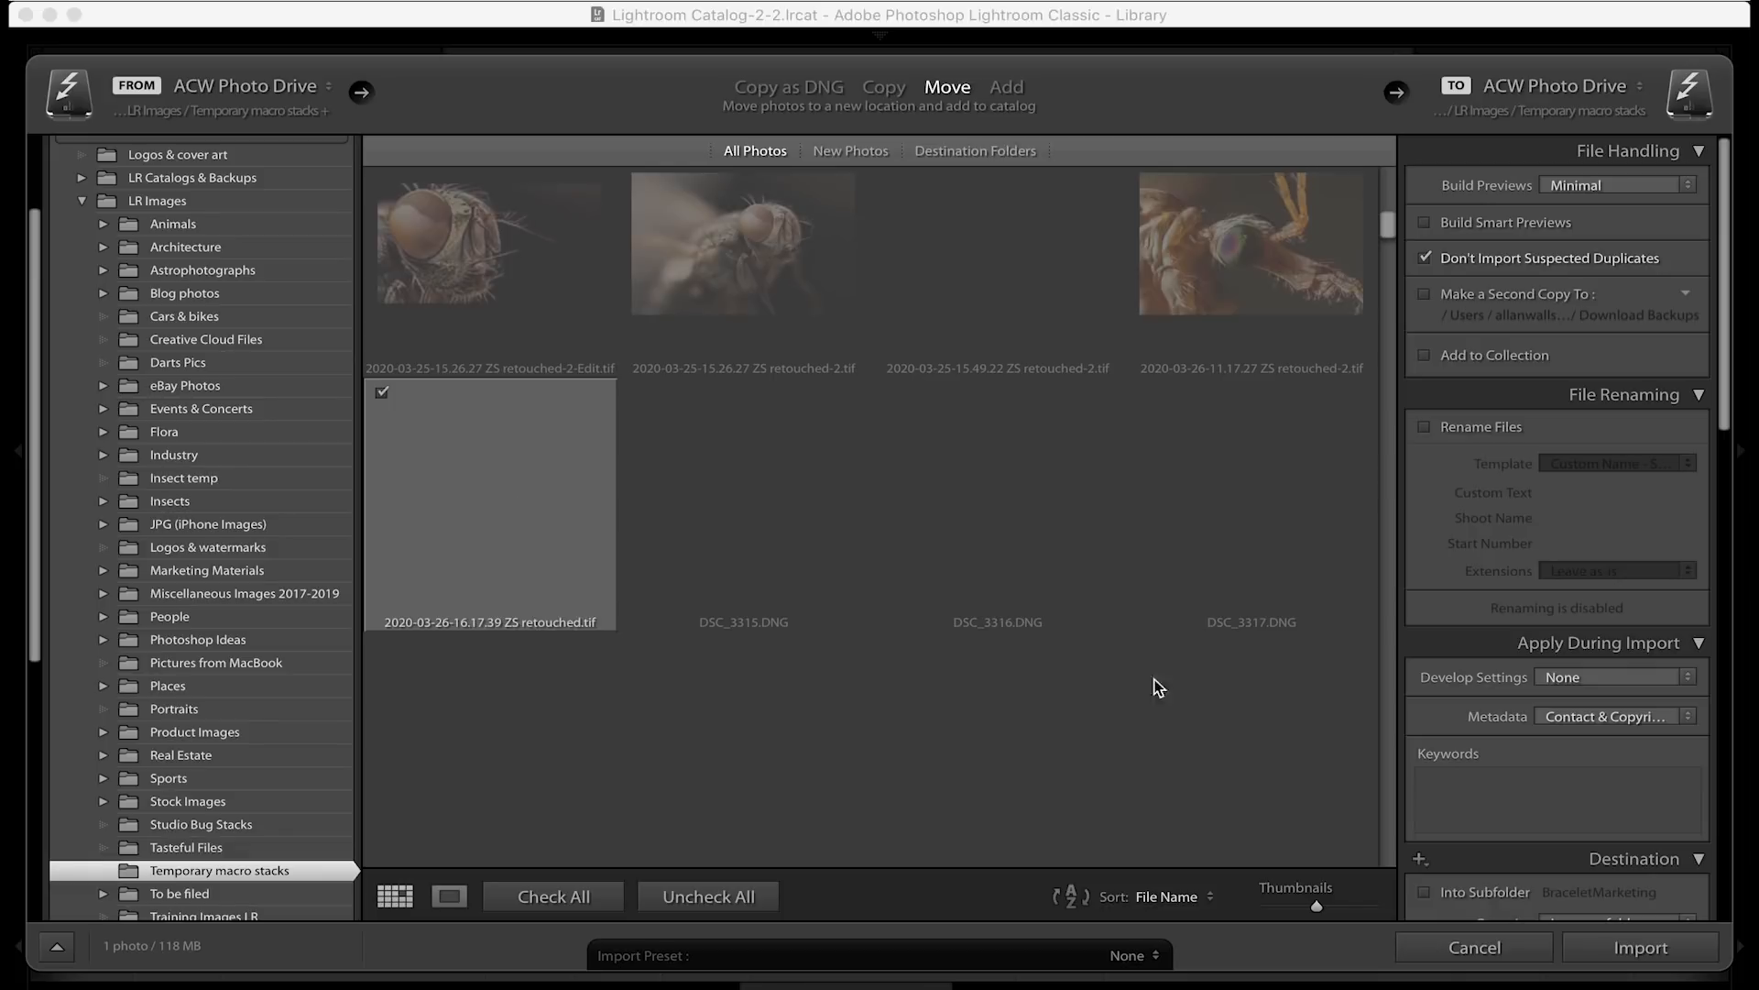
pyautogui.click(505, 522)
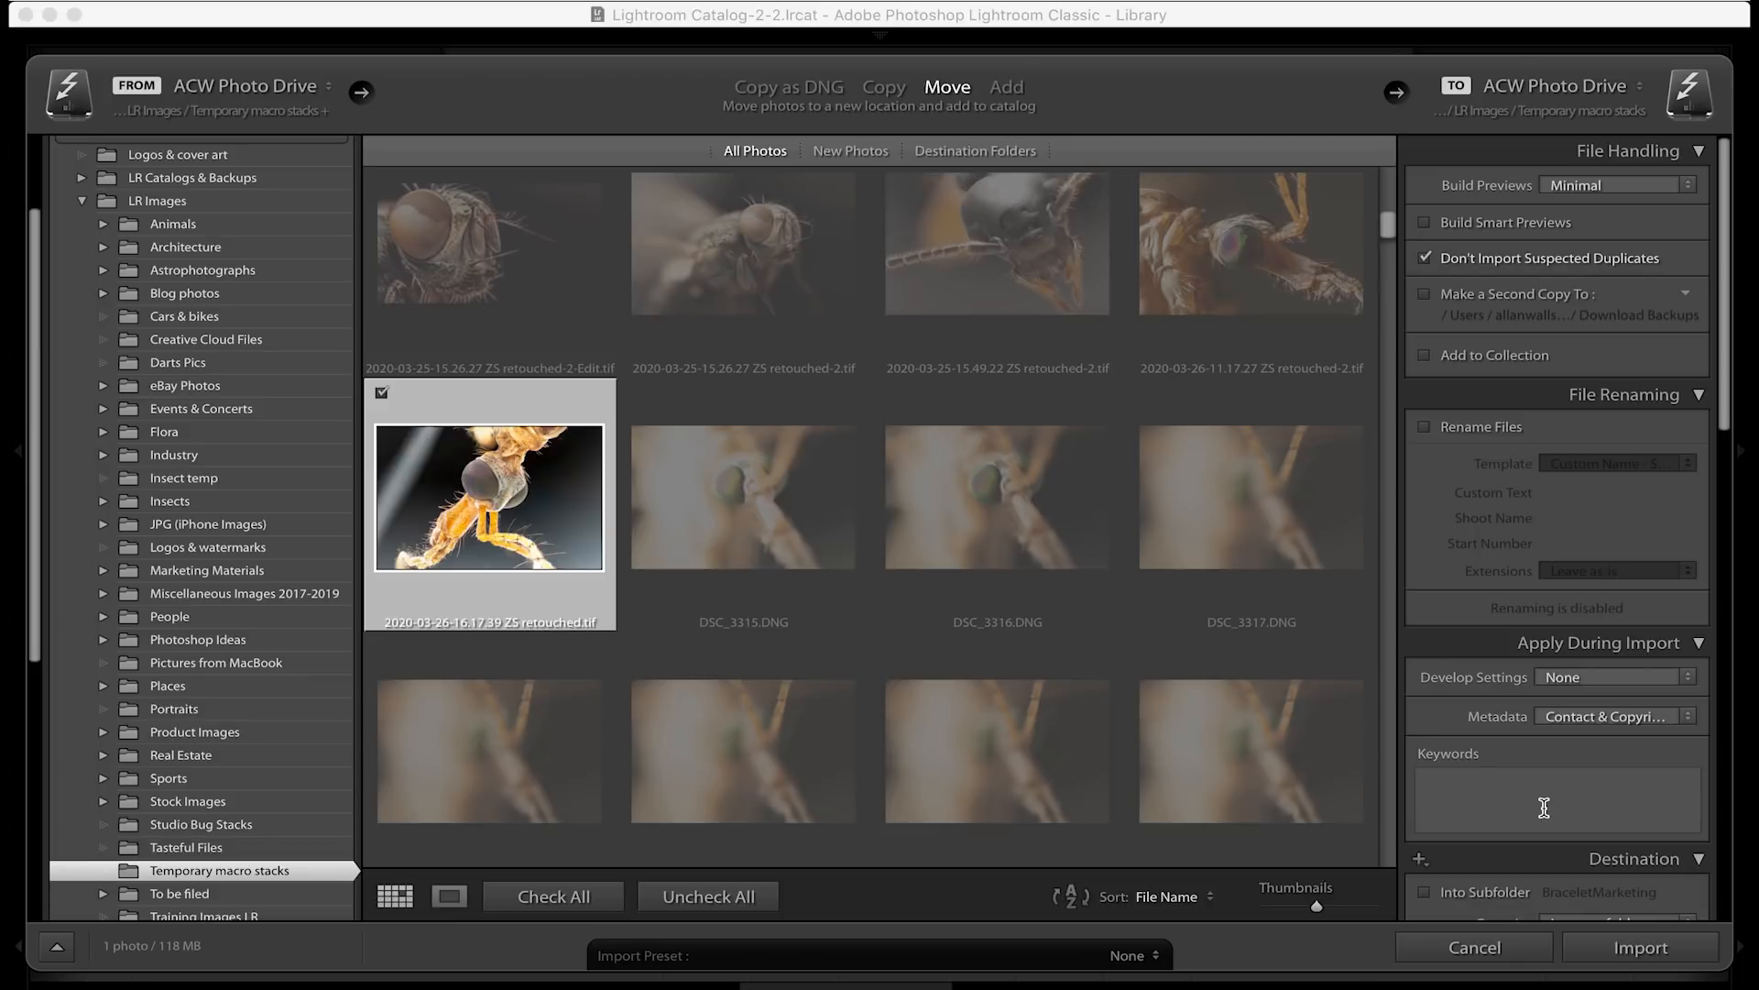
pyautogui.scroll(-2, 1535, 806)
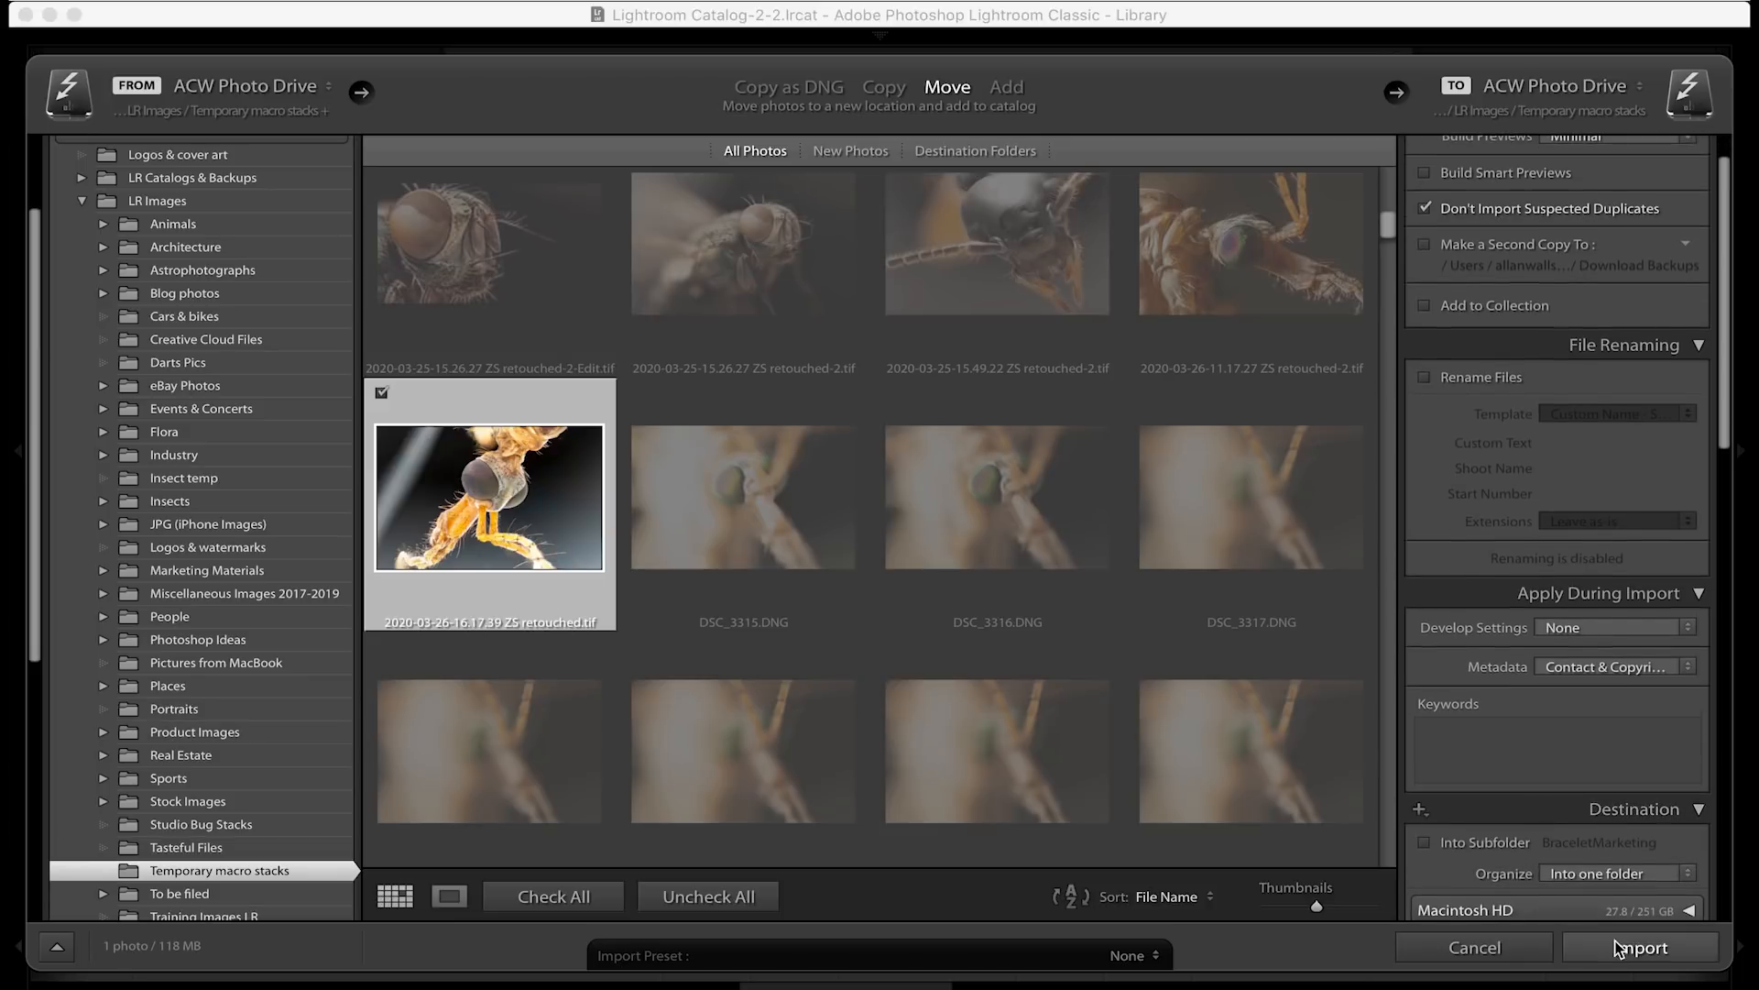
pyautogui.scroll(-12, 1575, 740)
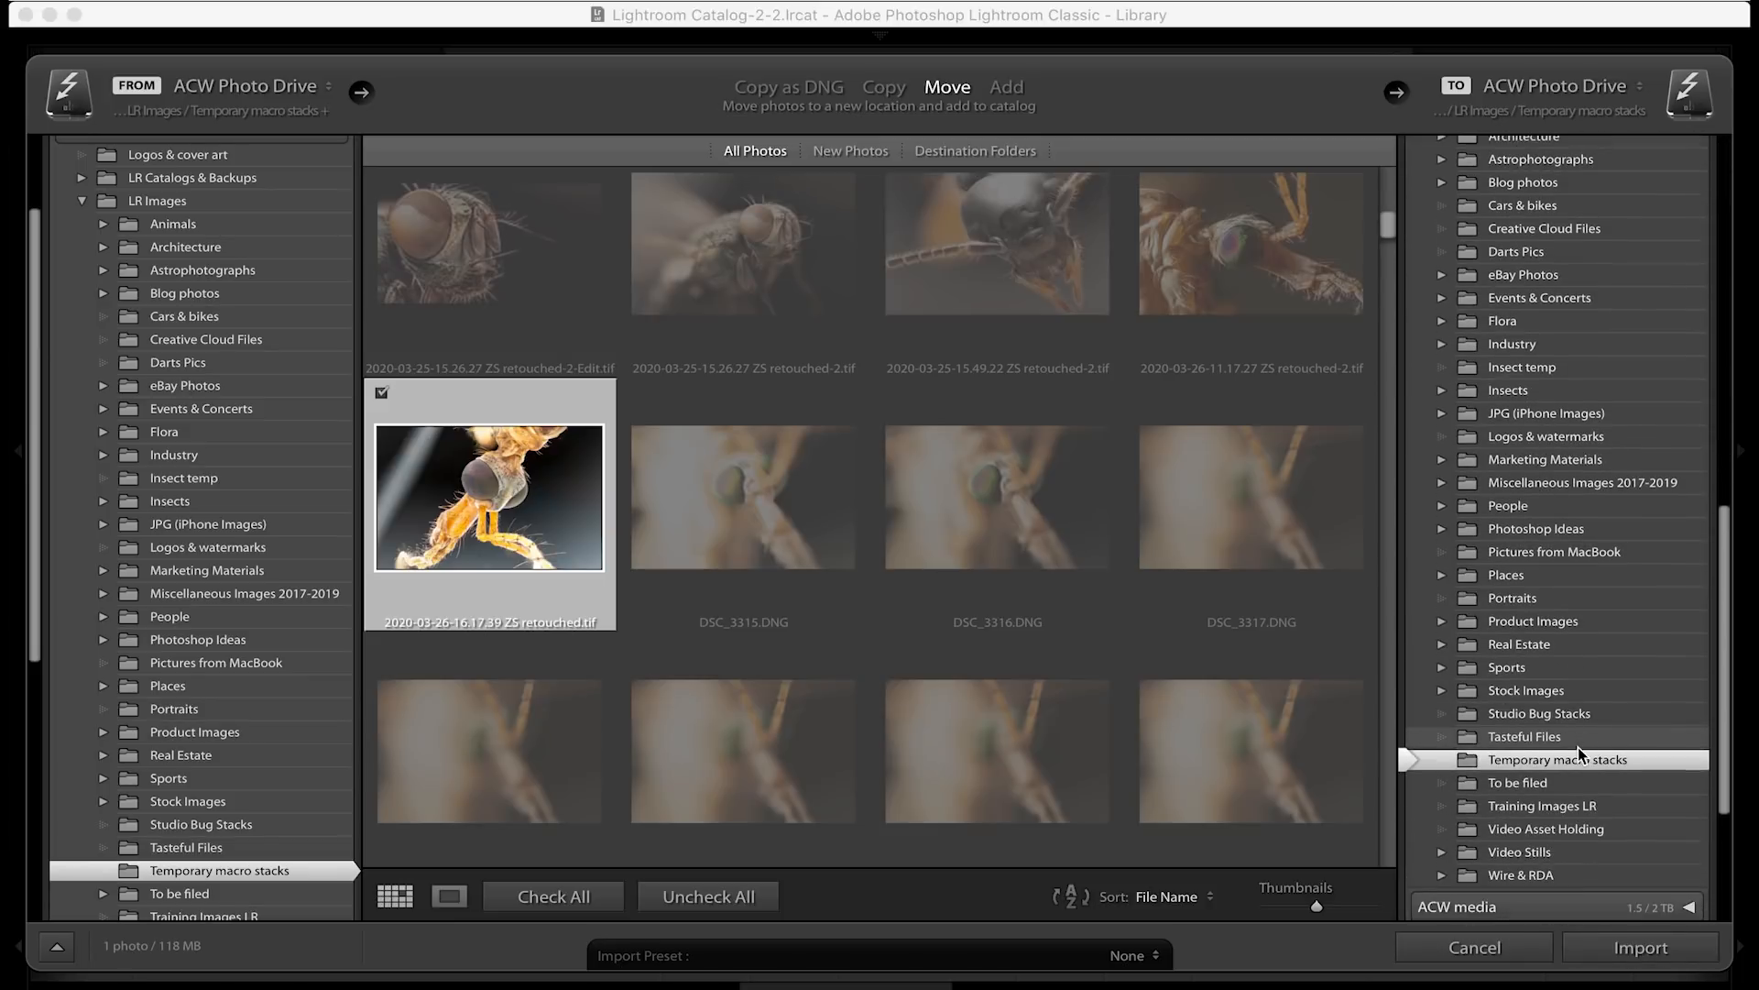
pyautogui.scroll(1, 1578, 746)
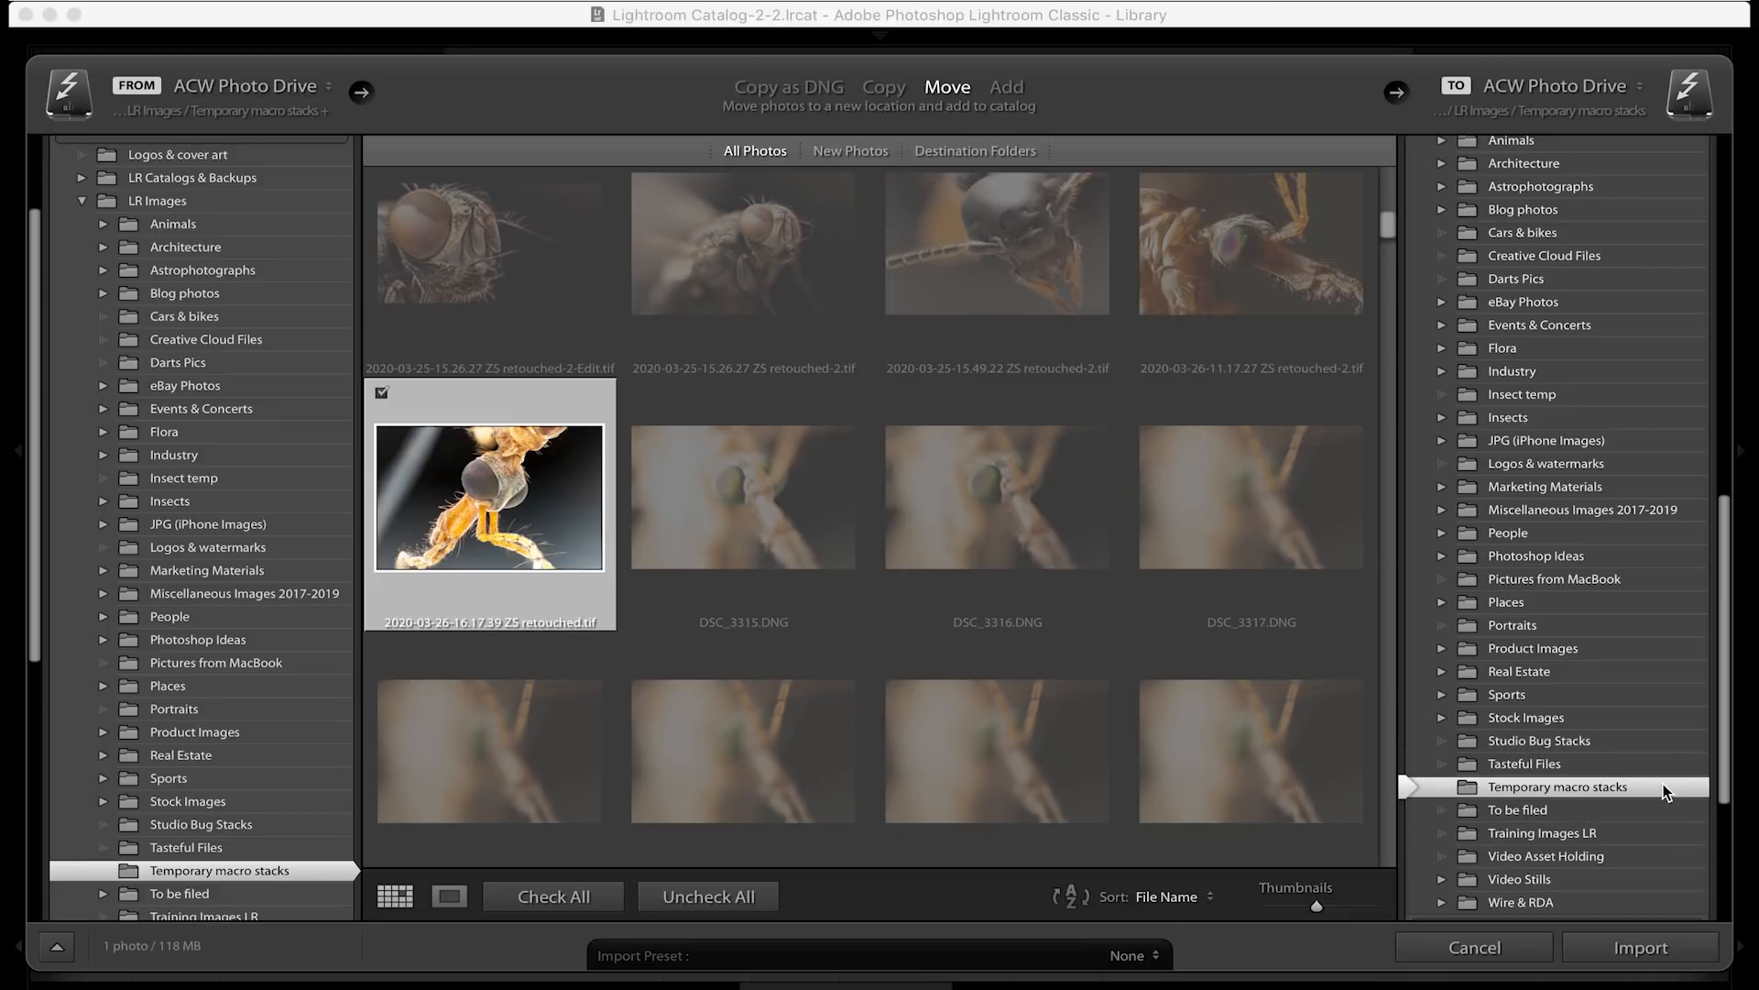
pyautogui.click(1639, 948)
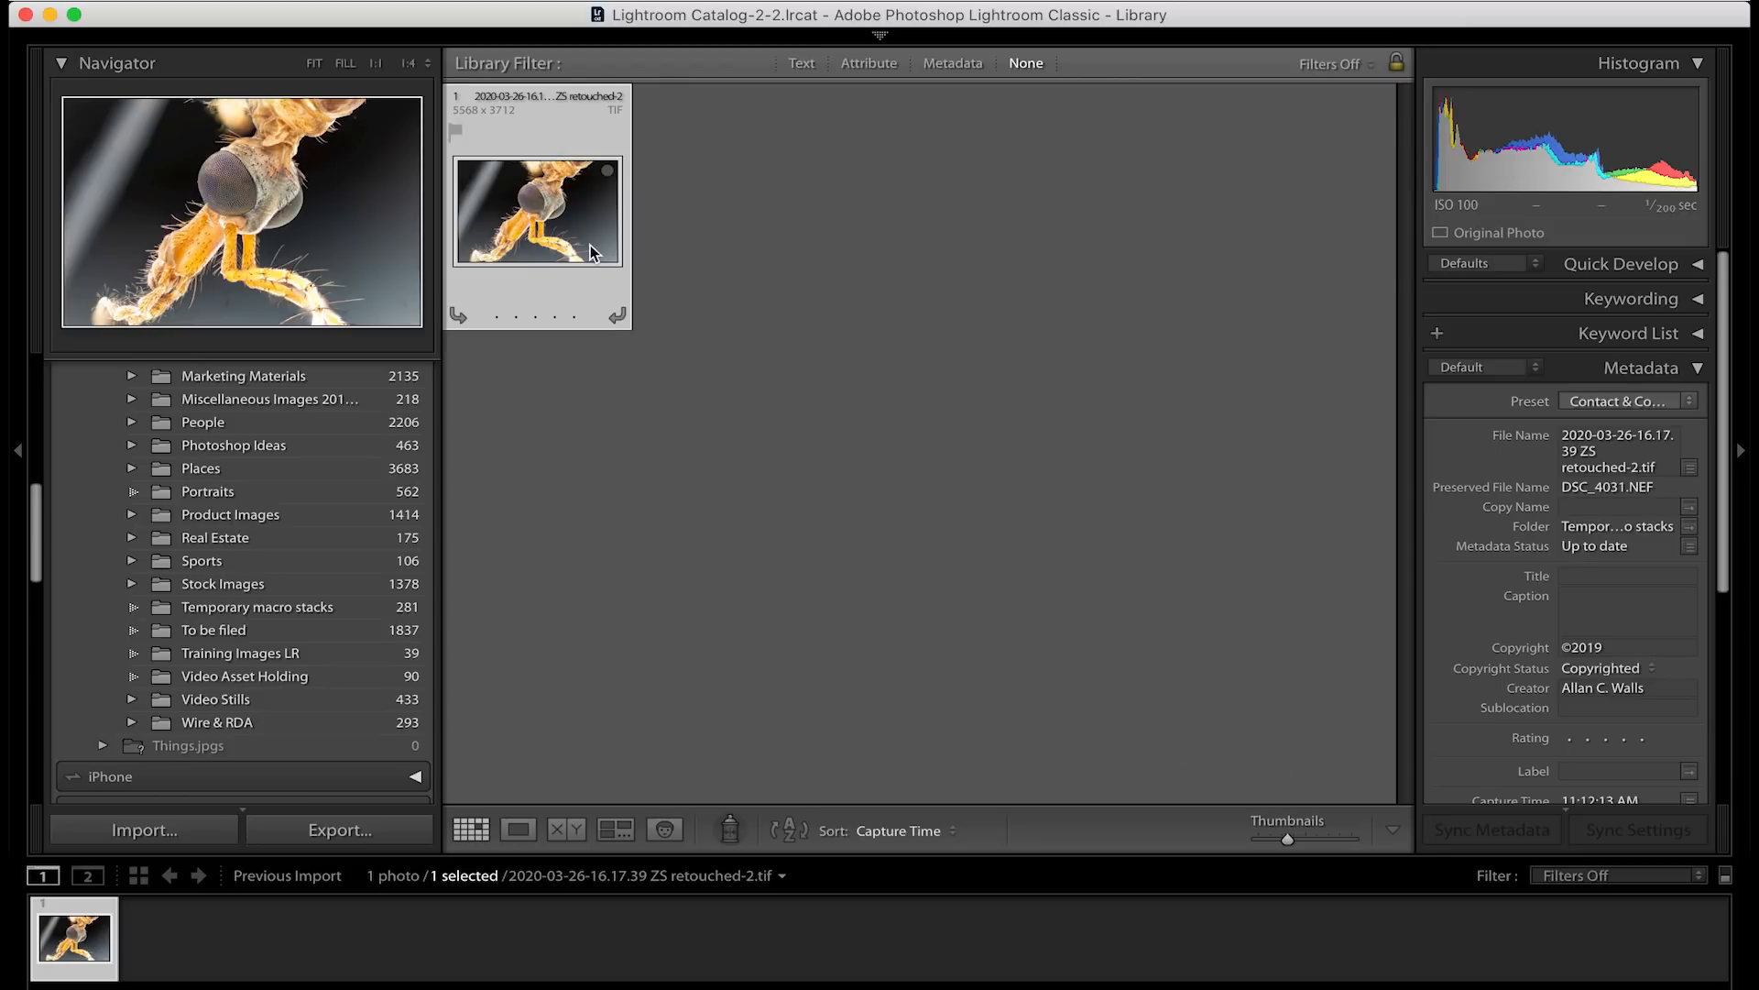
pyautogui.click(518, 829)
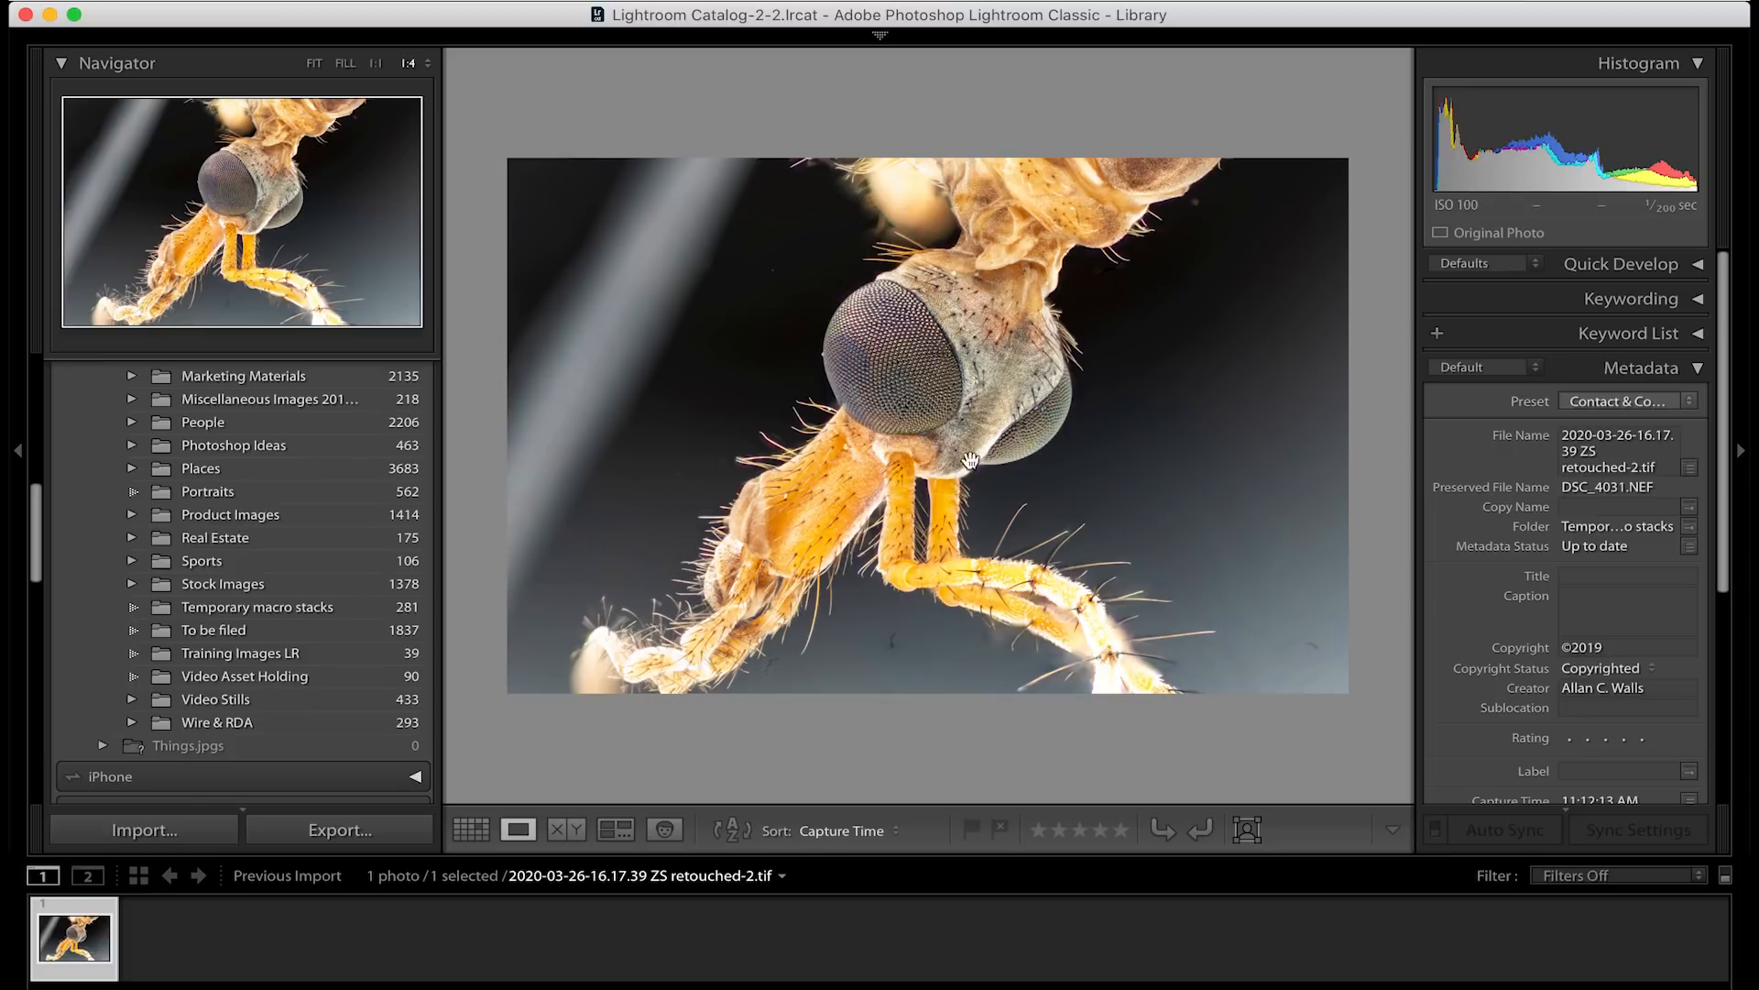
# Open the imported 2020-03-26-16.17.39 ZS retouched-2.tif from Lightroom in Adobe Photoshop 2020 for editing
pyautogui.rightClick(78, 933)
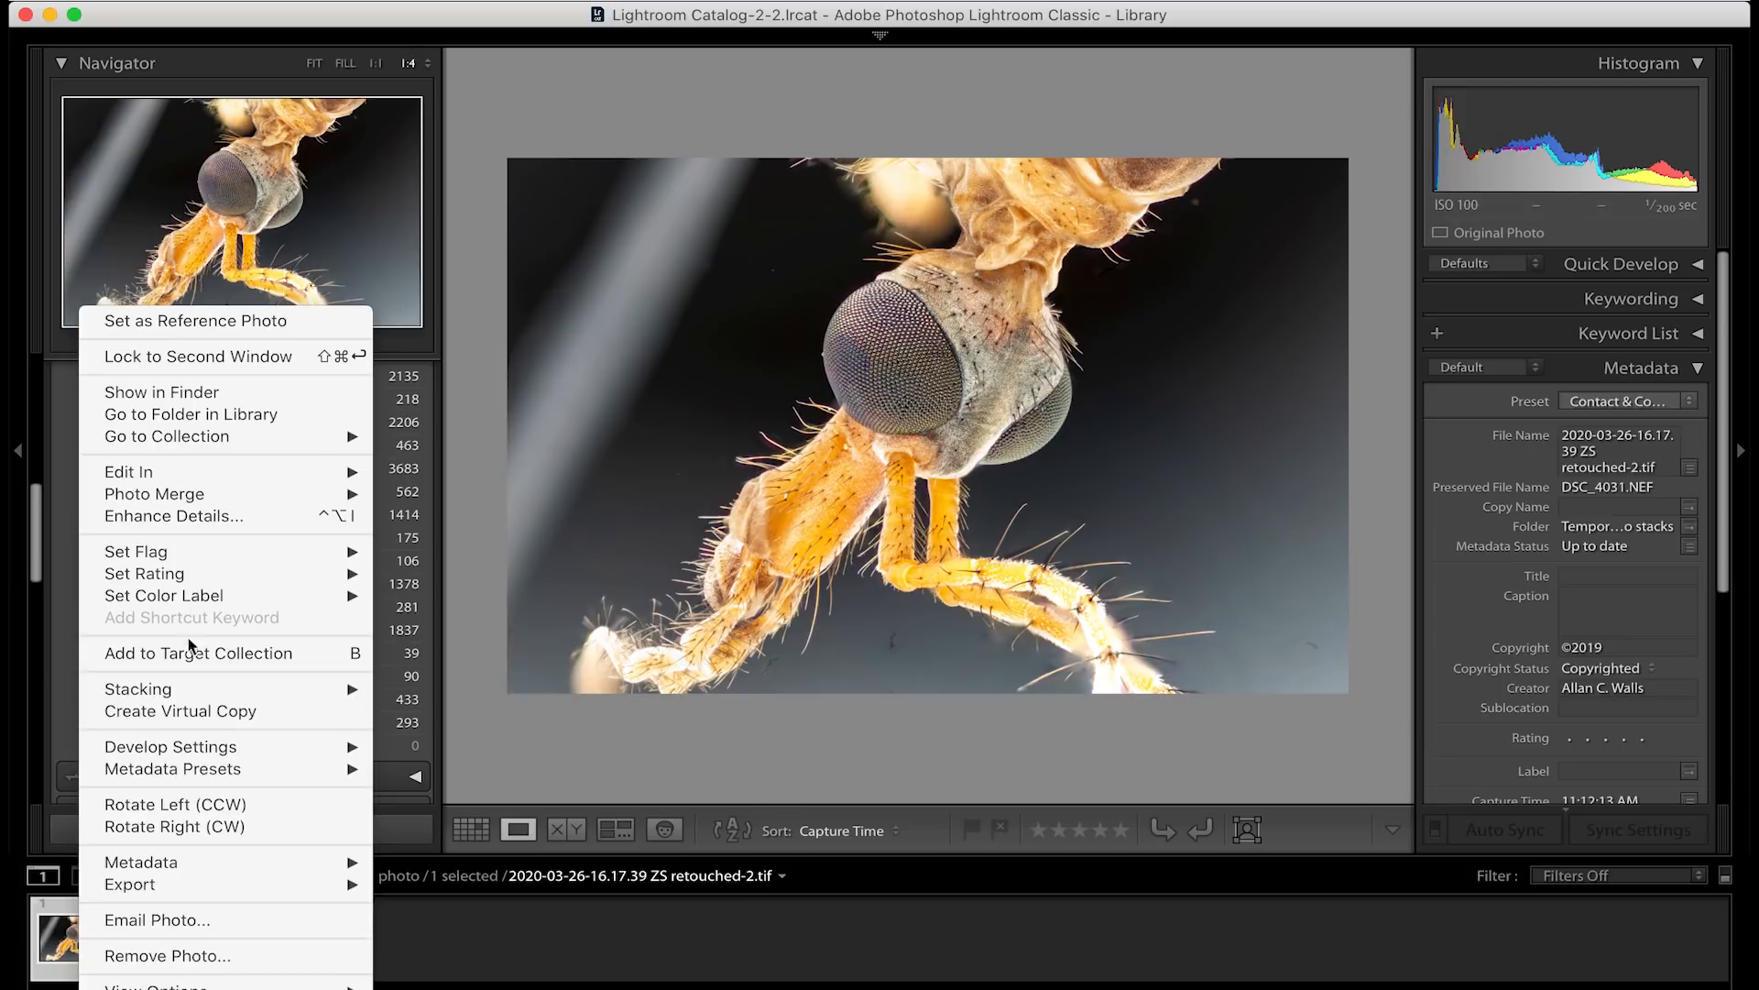
pyautogui.moveTo(212, 483)
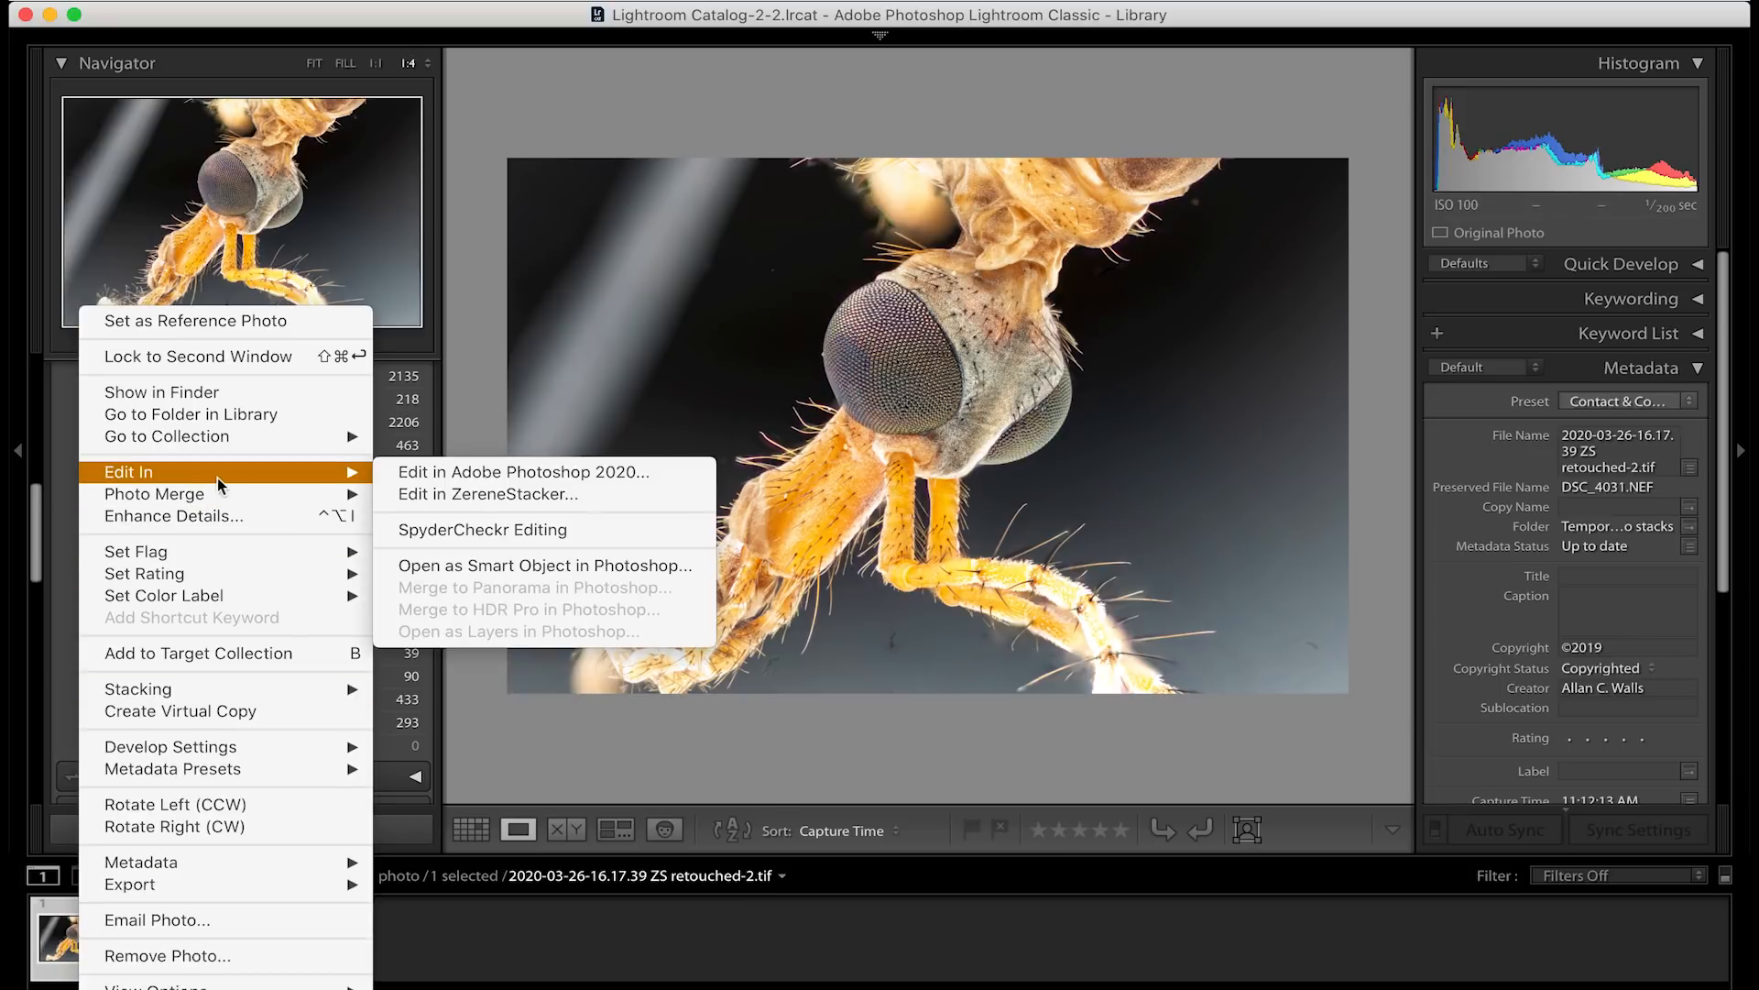
pyautogui.click(480, 473)
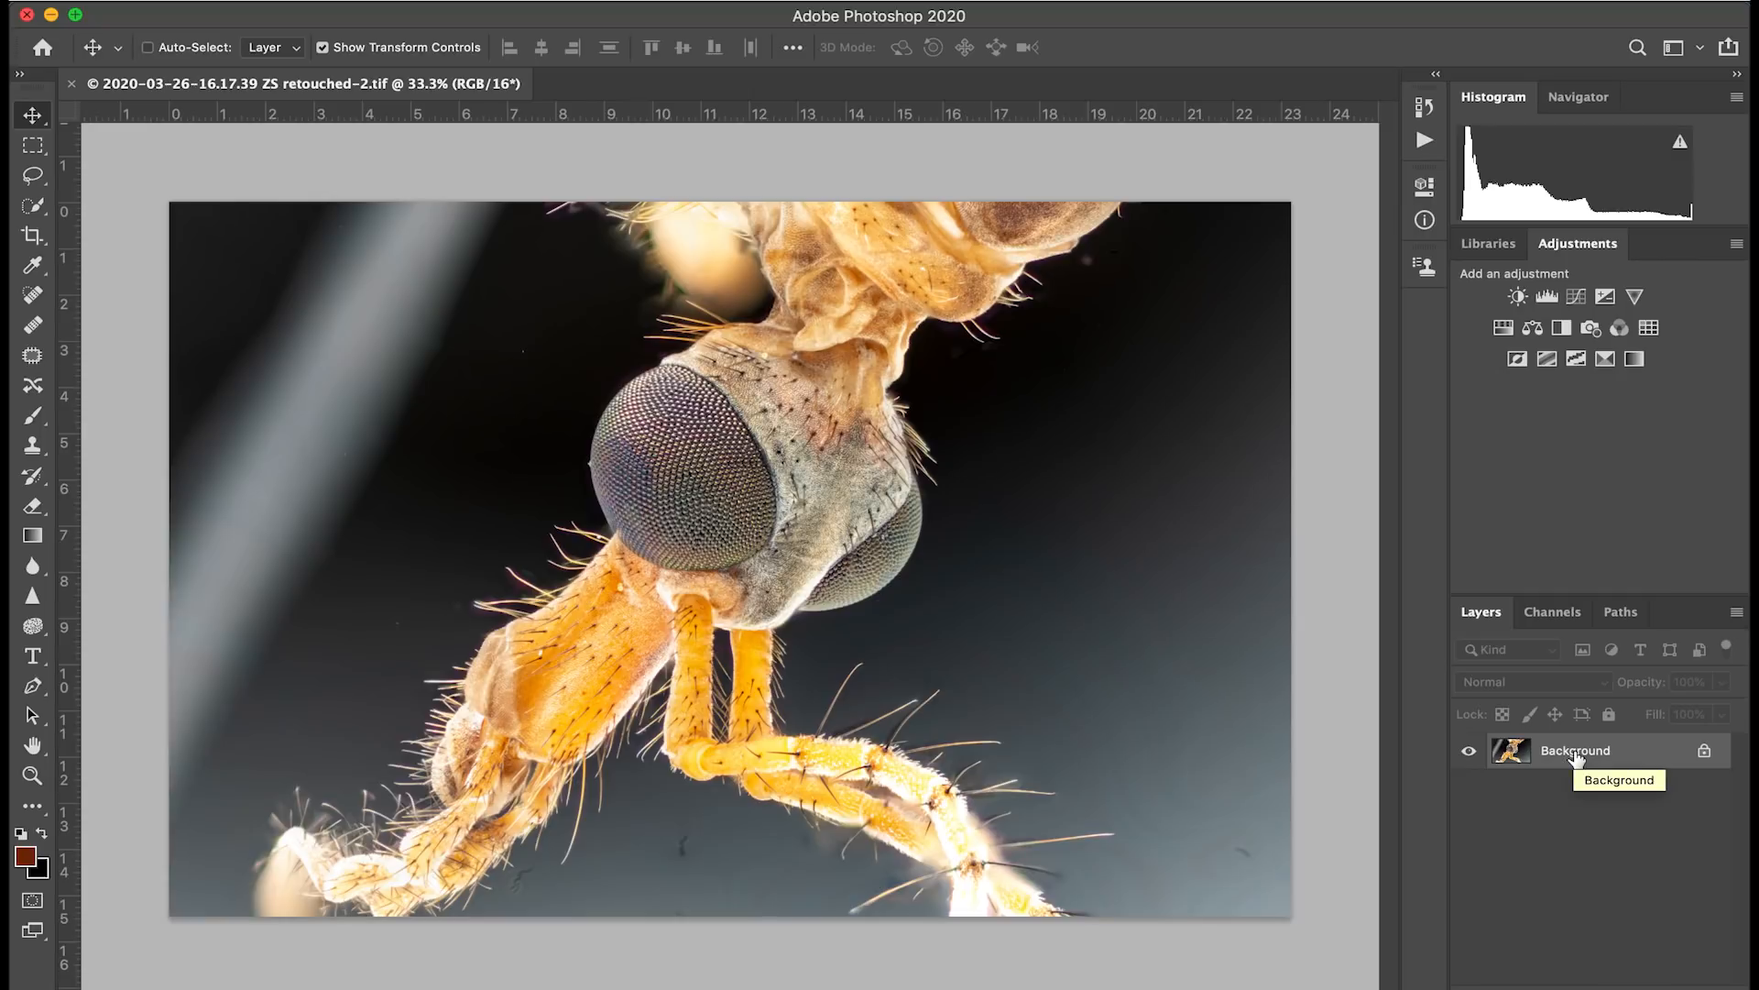
# Duplicate the Background layer and hide the original so only the copy shows
pyautogui.press('super+j')
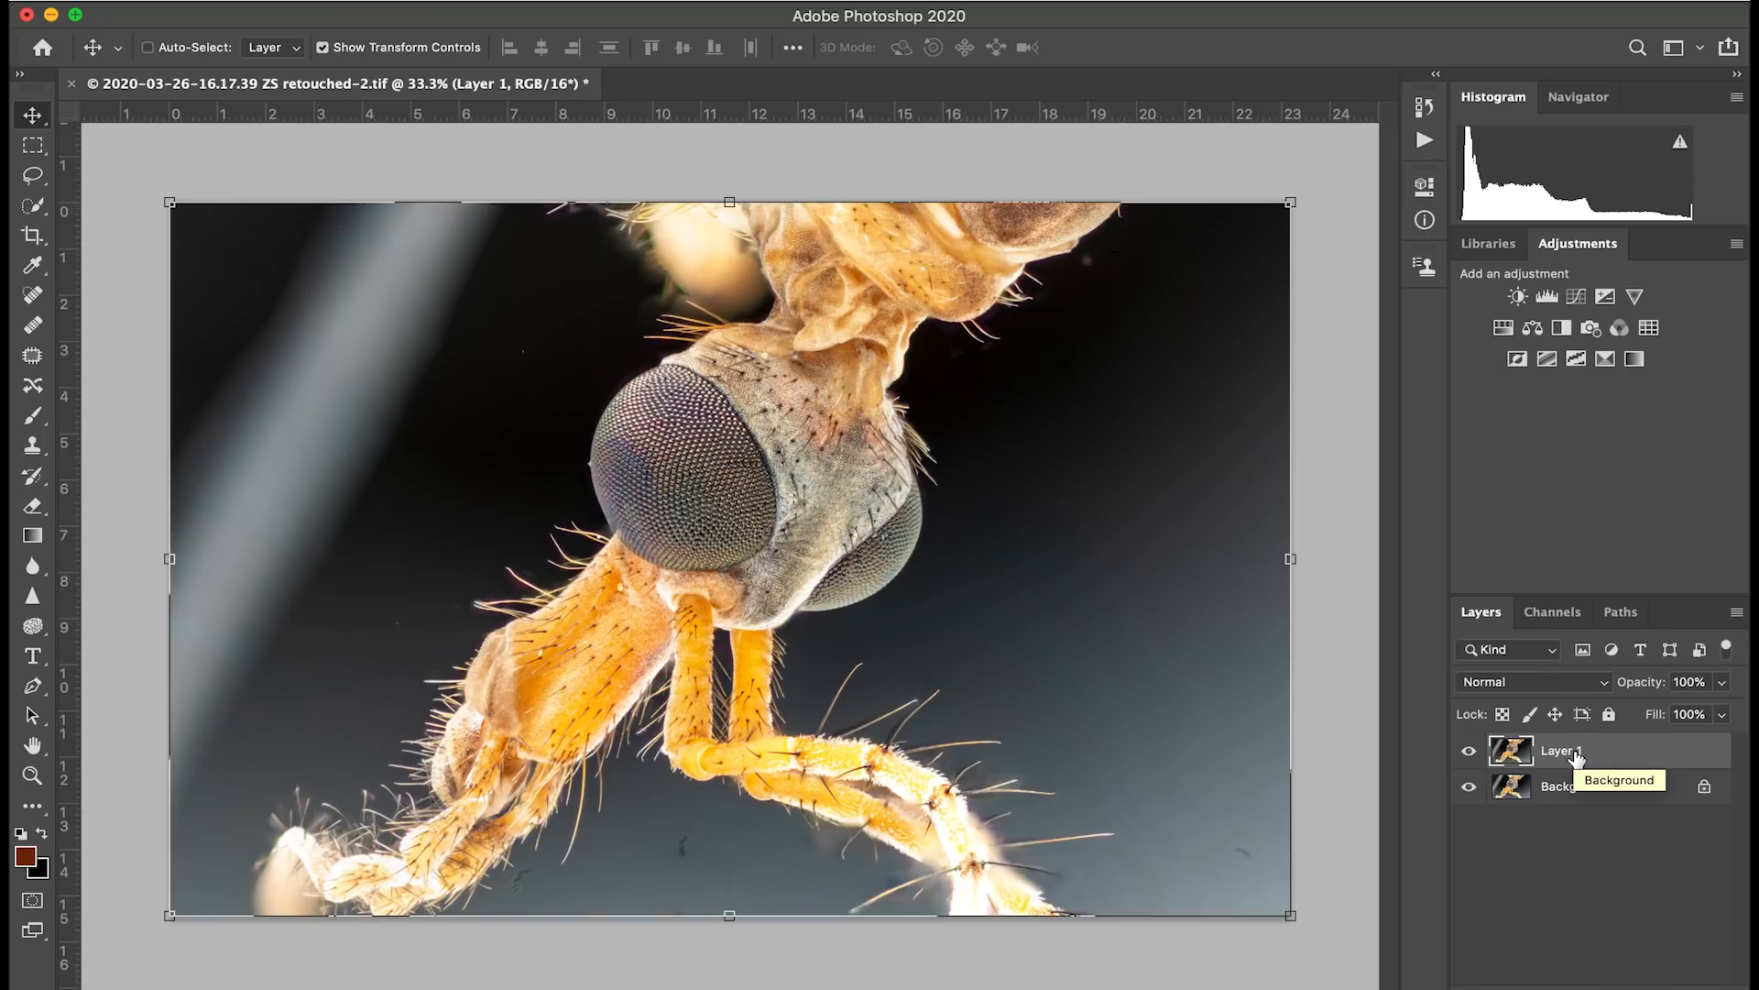
pyautogui.click(1469, 787)
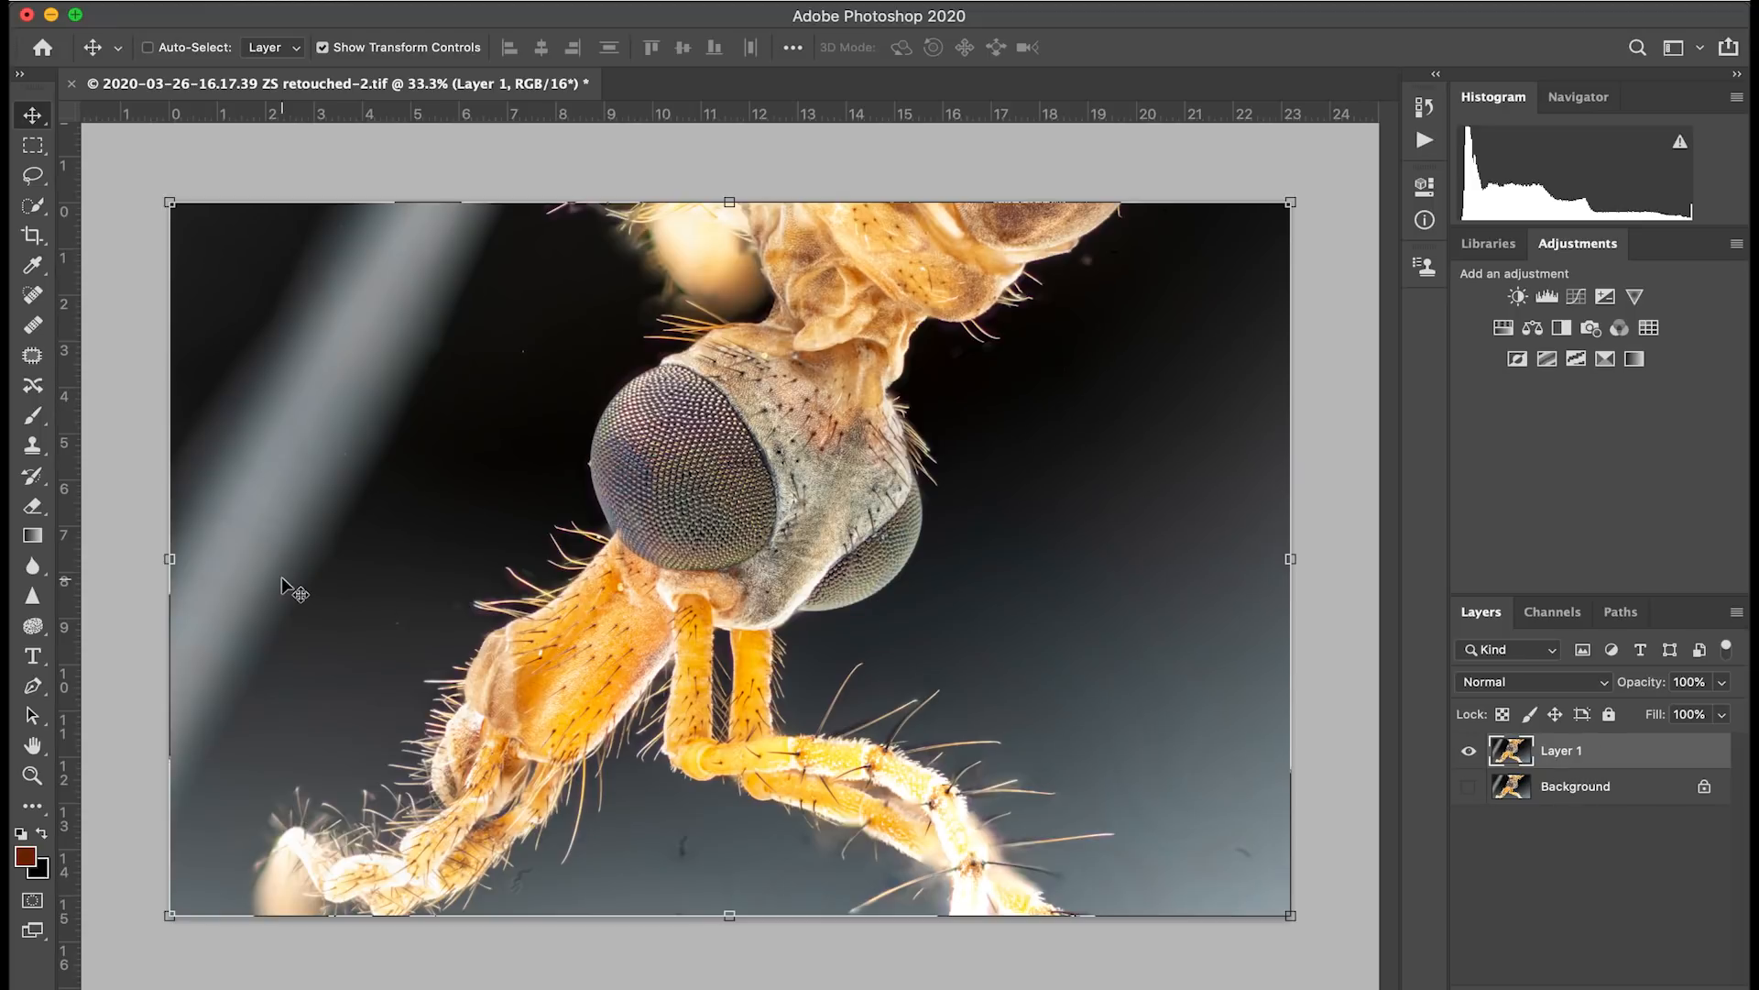
# Remove small blemishes on the head behind the large eye and on the thorax with the content-aware Spot Healing Brush
pyautogui.scroll(8, 431, 547)
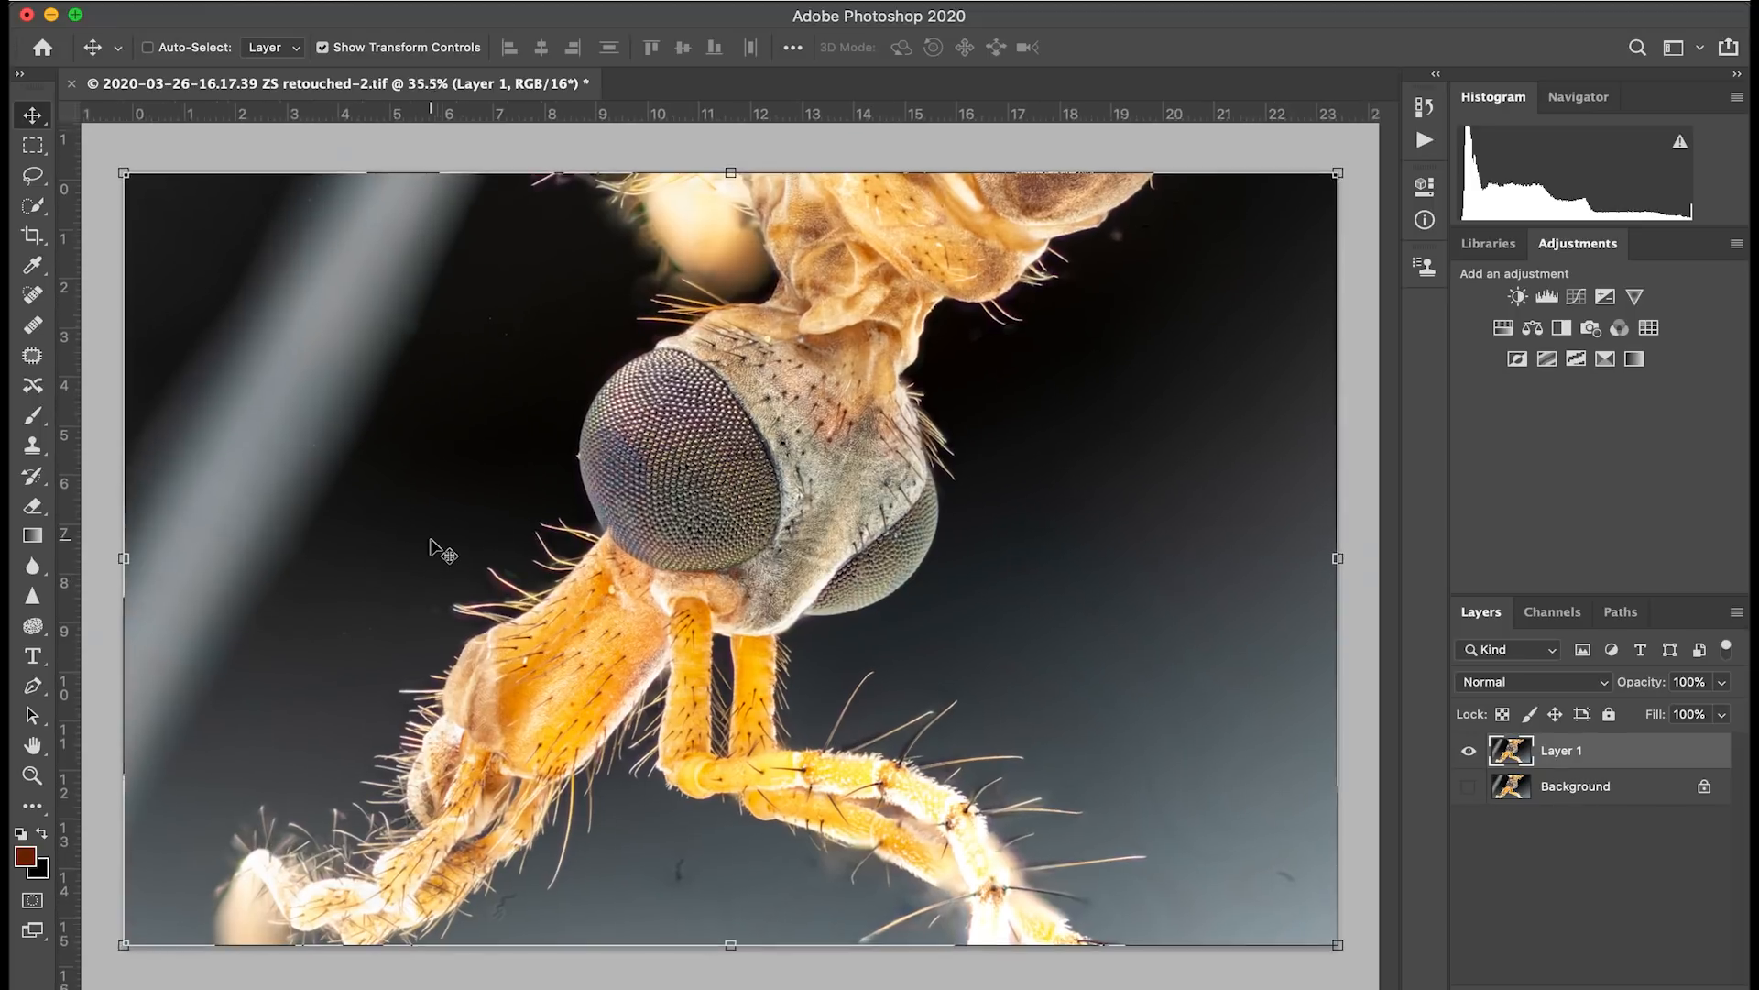
pyautogui.scroll(4, 431, 548)
pyautogui.scroll(5, 431, 547)
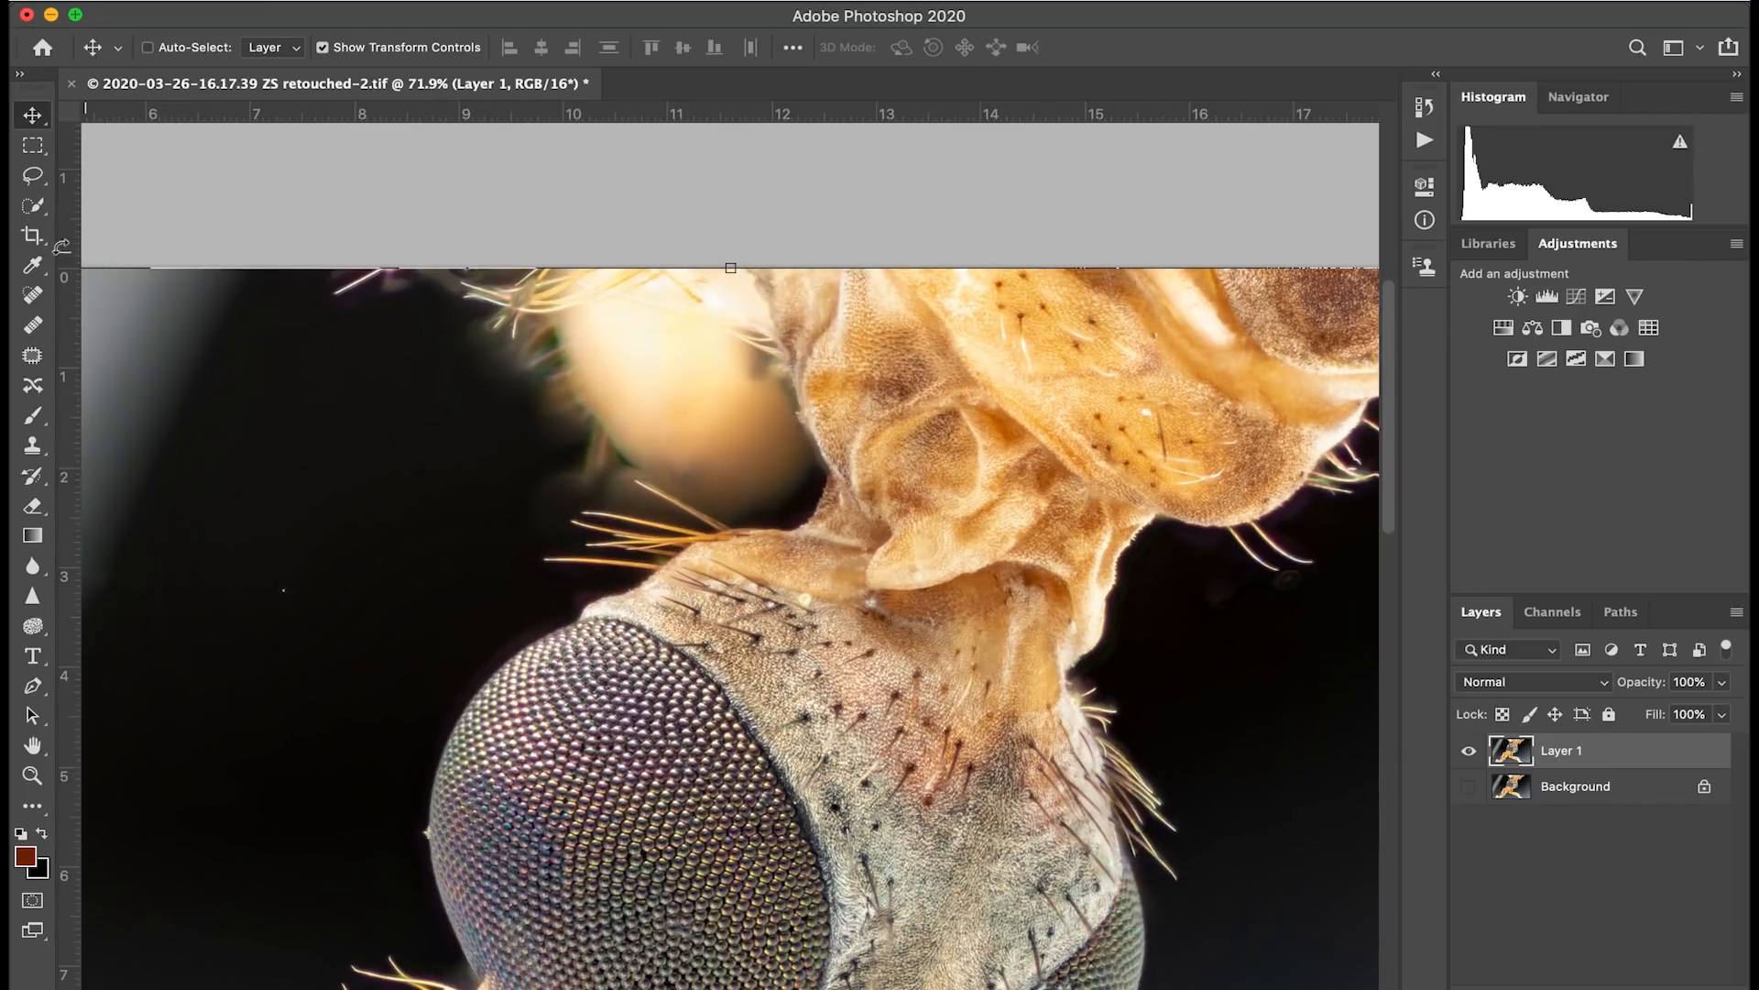
pyautogui.click(33, 297)
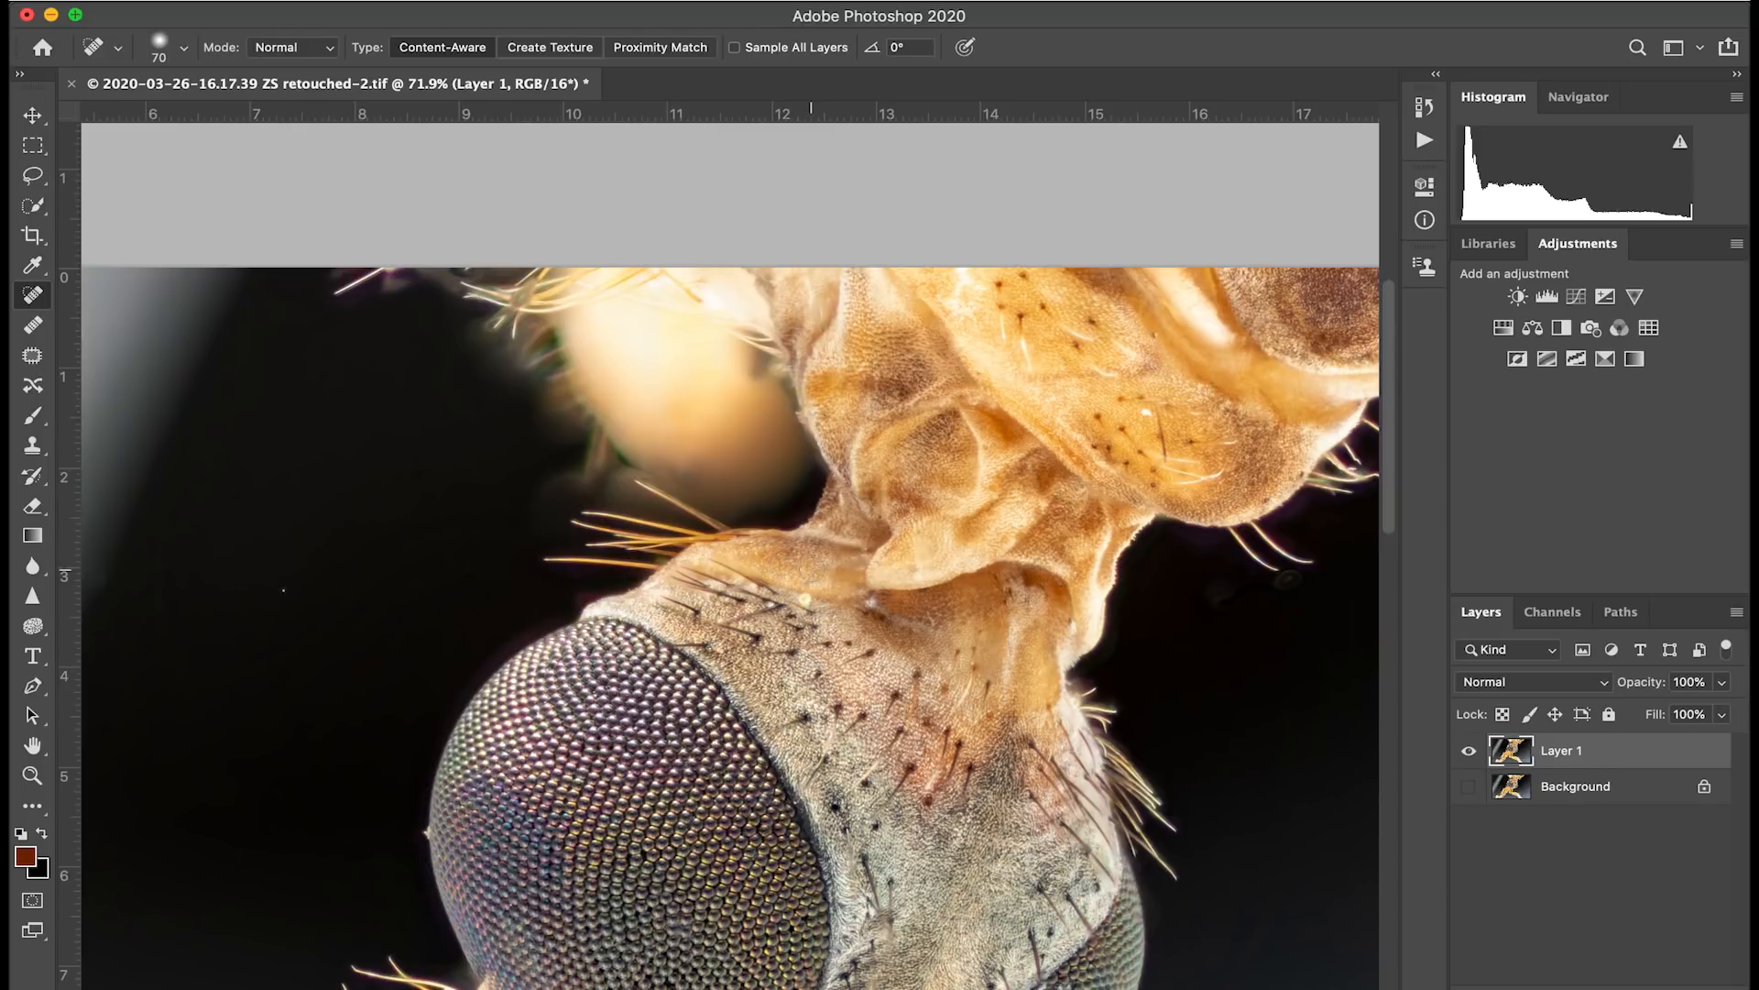
pyautogui.click(804, 599)
pyautogui.click(870, 602)
pyautogui.click(1146, 412)
# Heal the pale blurry spot in the dark background just beside the thorax
pyautogui.hscroll(5, 1087, 462)
pyautogui.scroll(5, 1082, 463)
pyautogui.scroll(-2, 1108, 401)
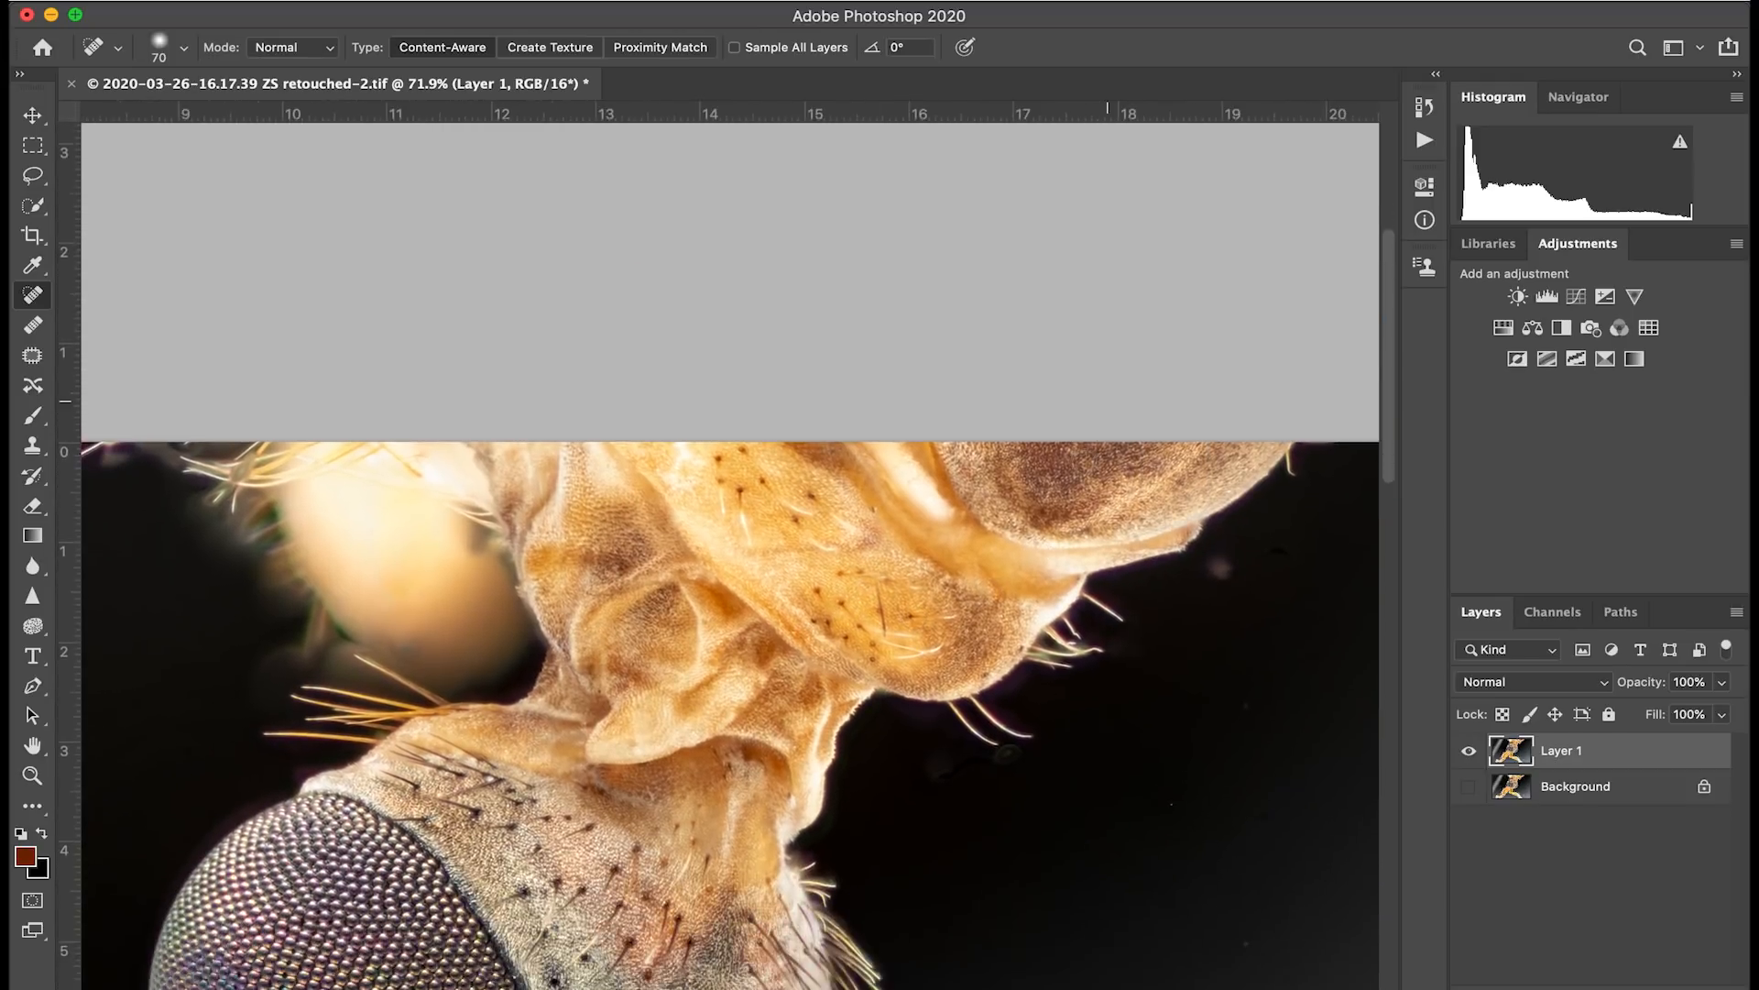
pyautogui.scroll(-3, 1145, 430)
pyautogui.scroll(3, 1145, 431)
pyautogui.hscroll(2, 1146, 430)
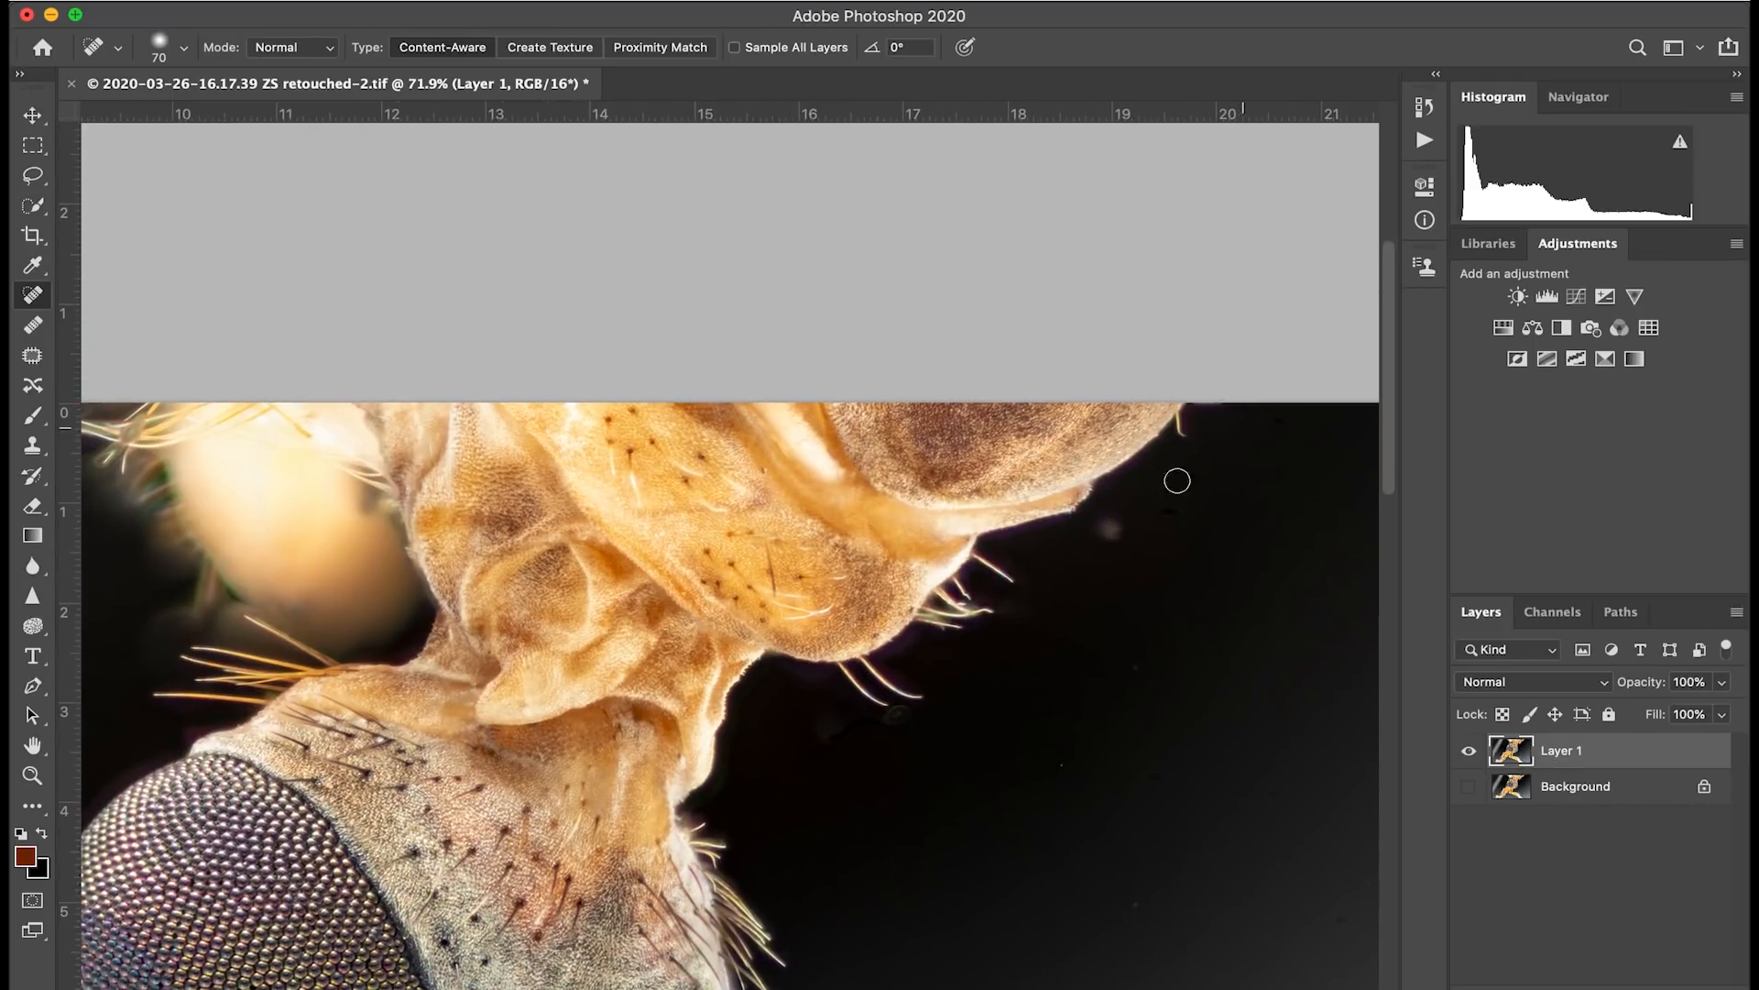
pyautogui.moveTo(1111, 526)
pyautogui.mouseDown()
pyautogui.moveTo(1123, 514)
pyautogui.moveTo(1127, 542)
pyautogui.mouseUp()
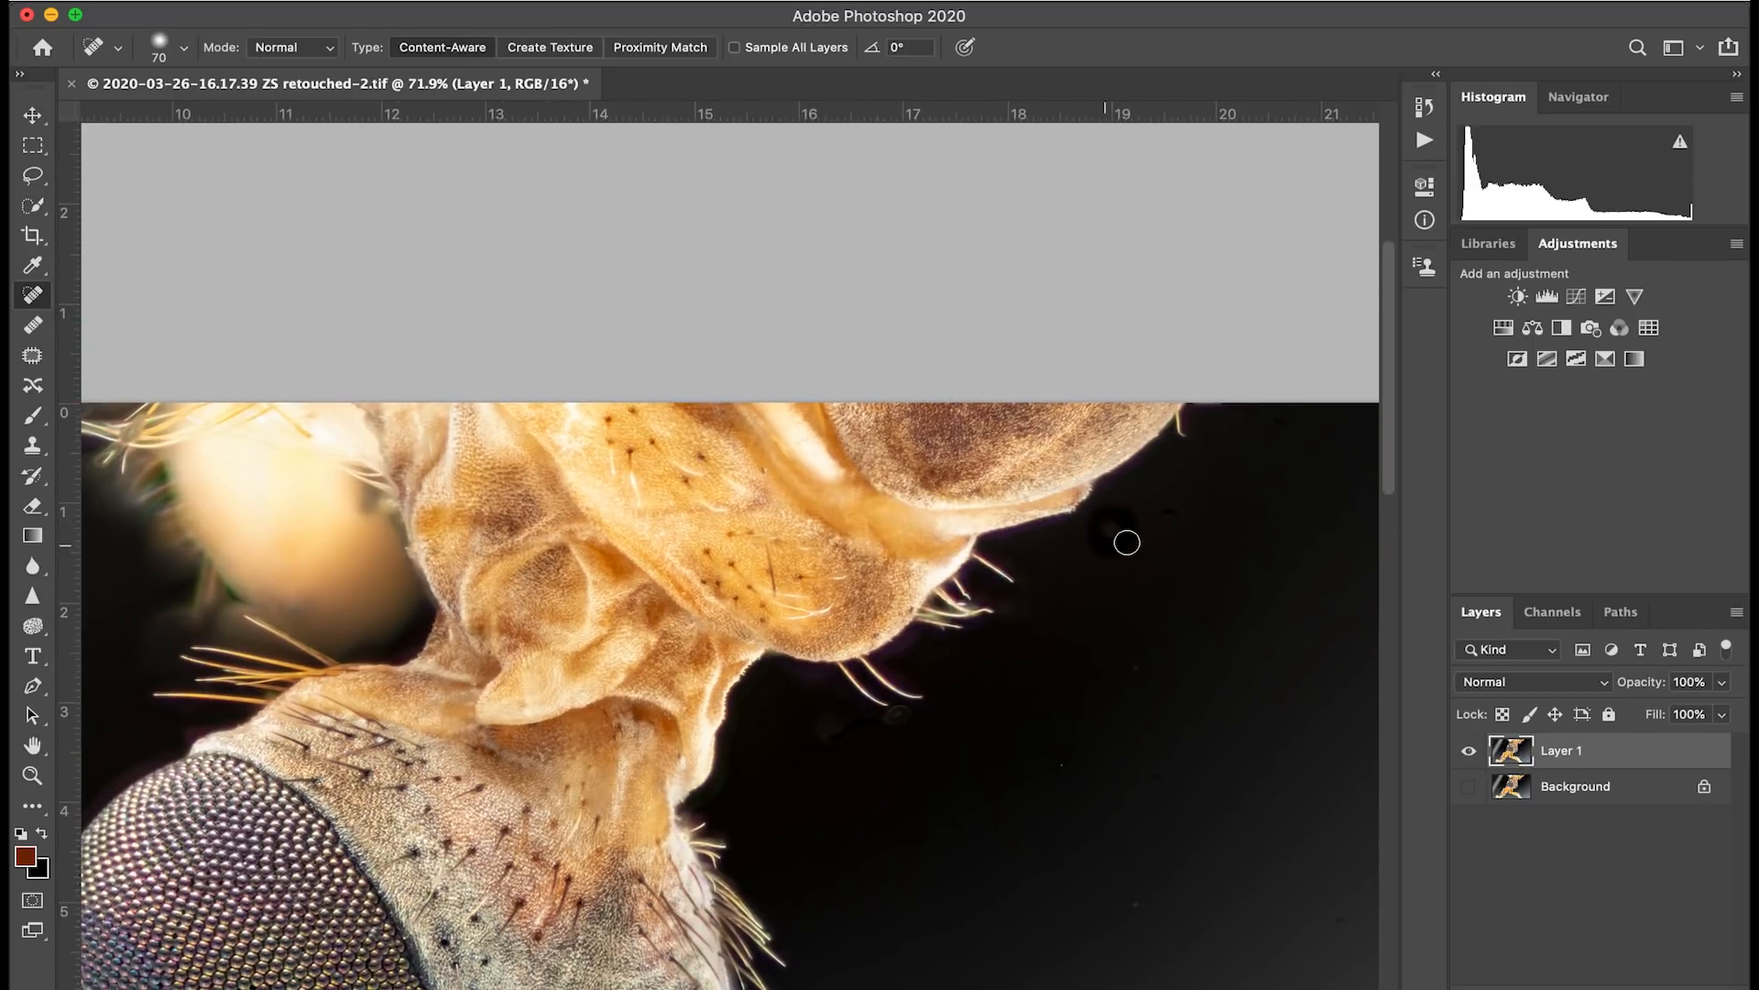
# Clone dark background over the bright speck protruding from the outer edge of the large eye with the Clone Stamp
pyautogui.scroll(-5, 833, 746)
pyautogui.hscroll(-1, 833, 746)
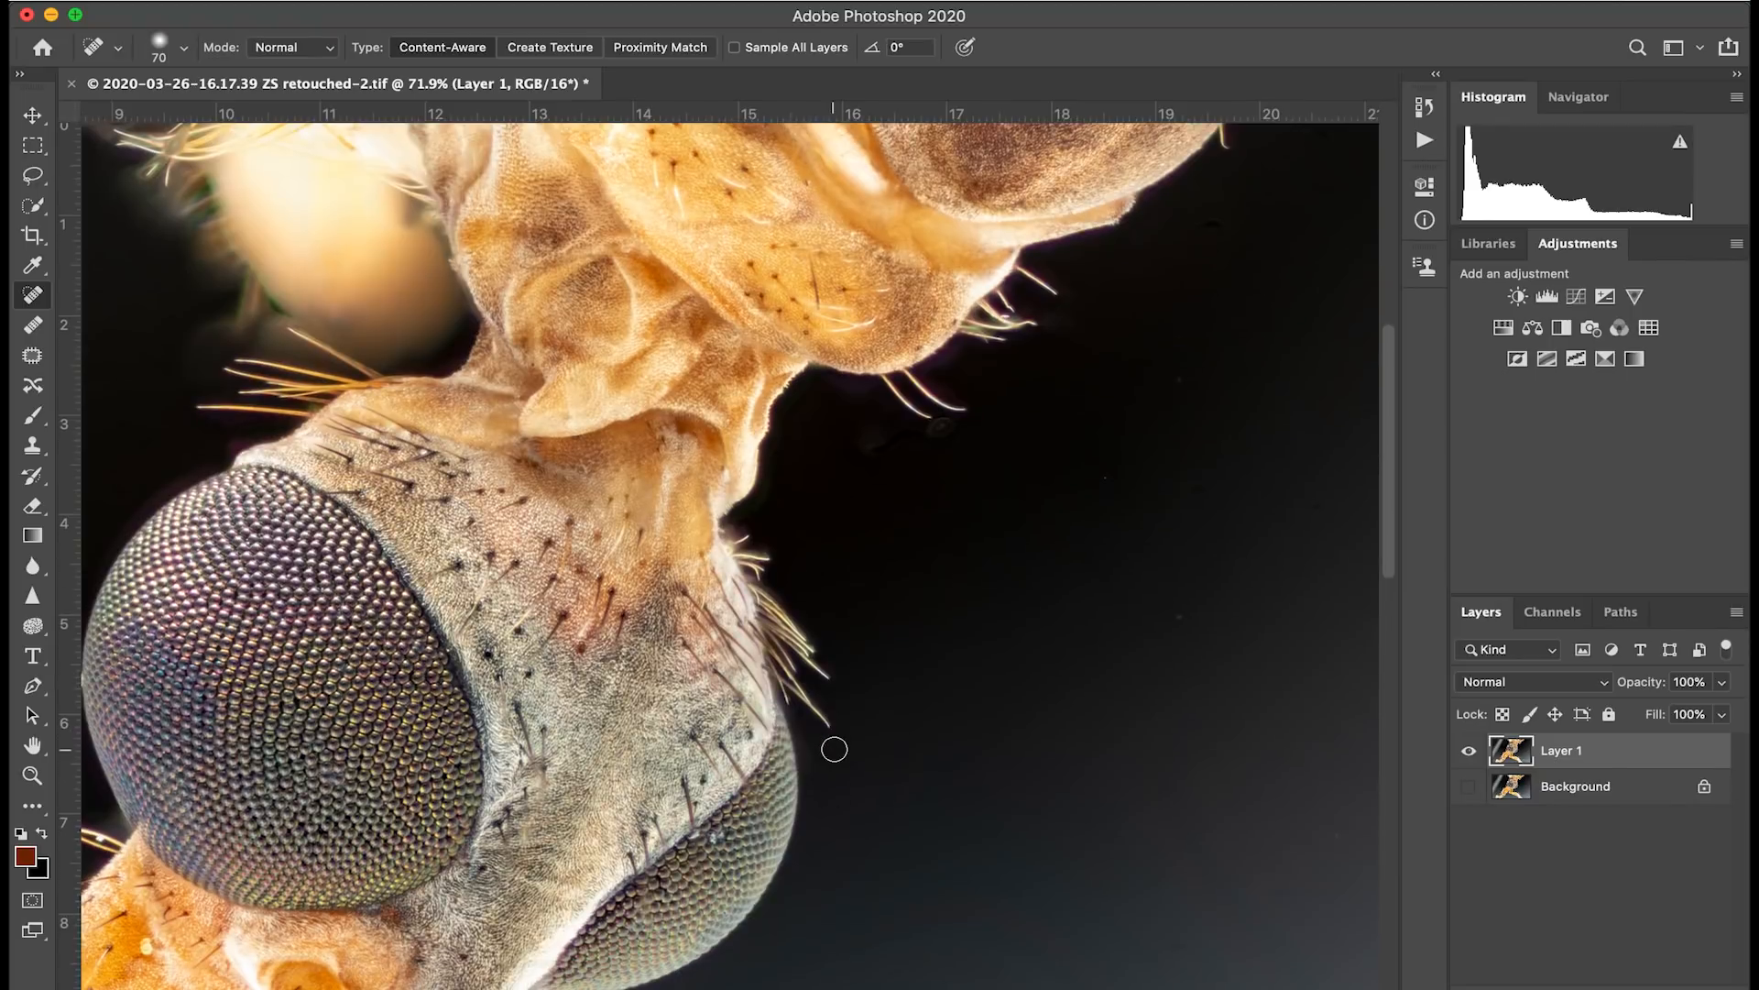
pyautogui.scroll(-7, 834, 748)
pyautogui.hscroll(-1, 834, 748)
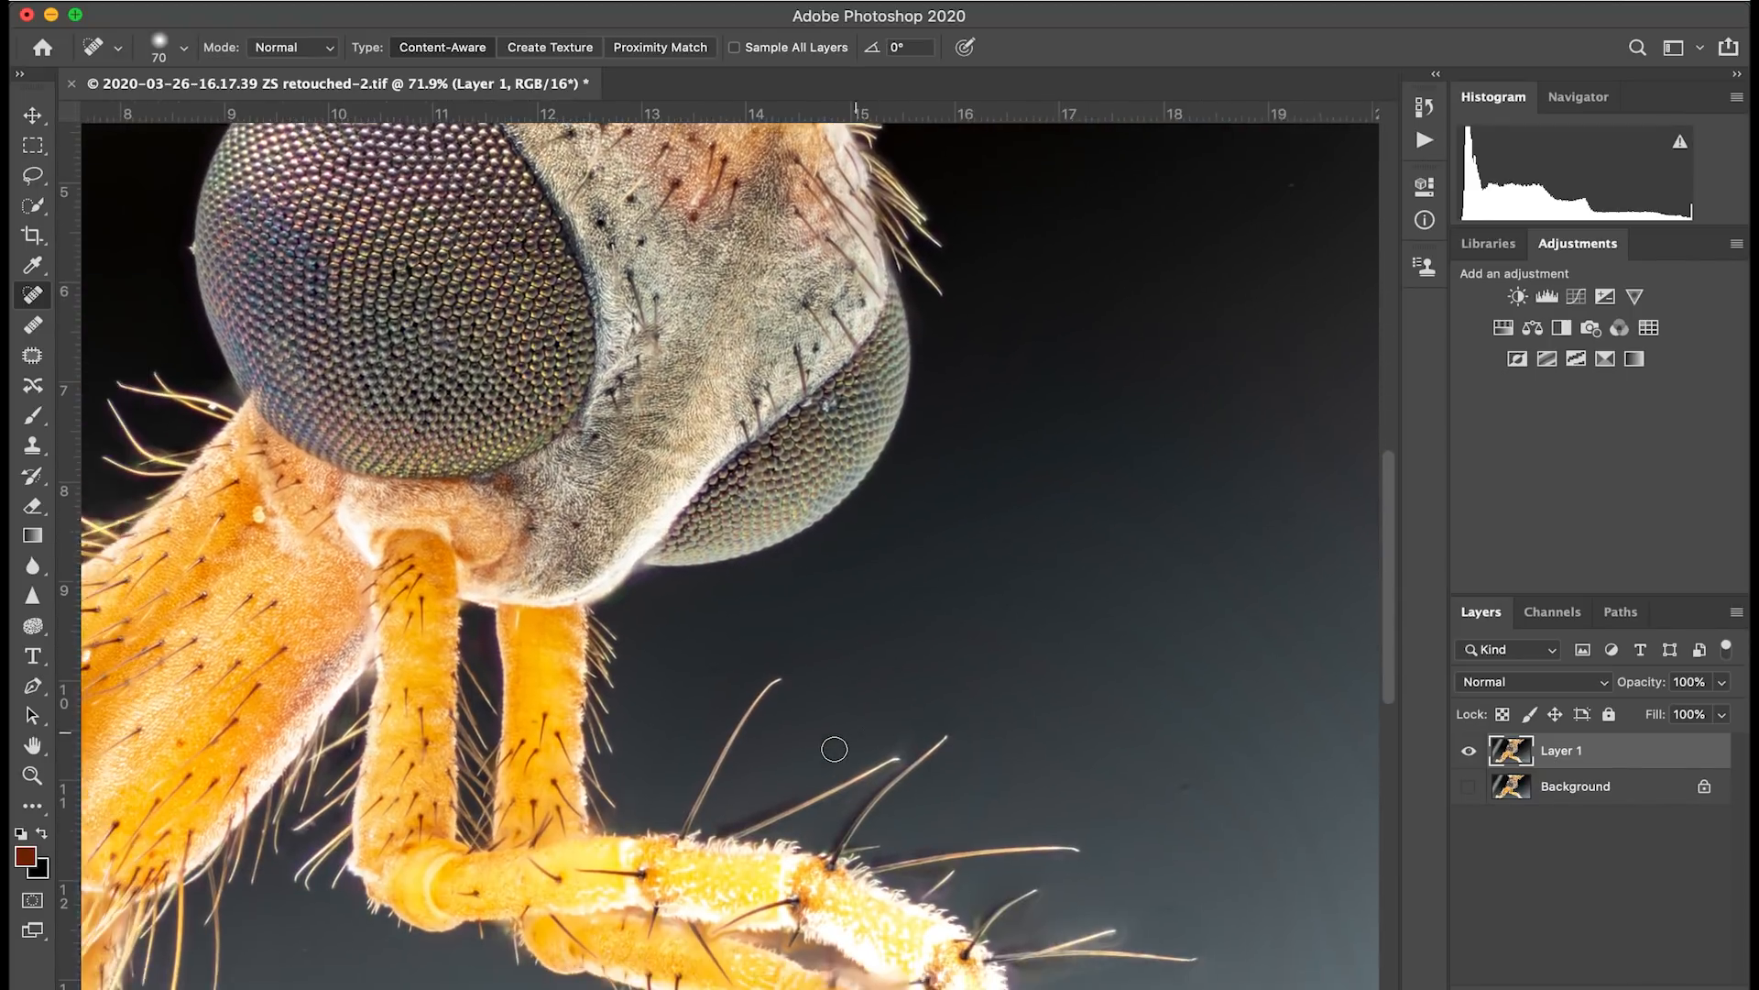
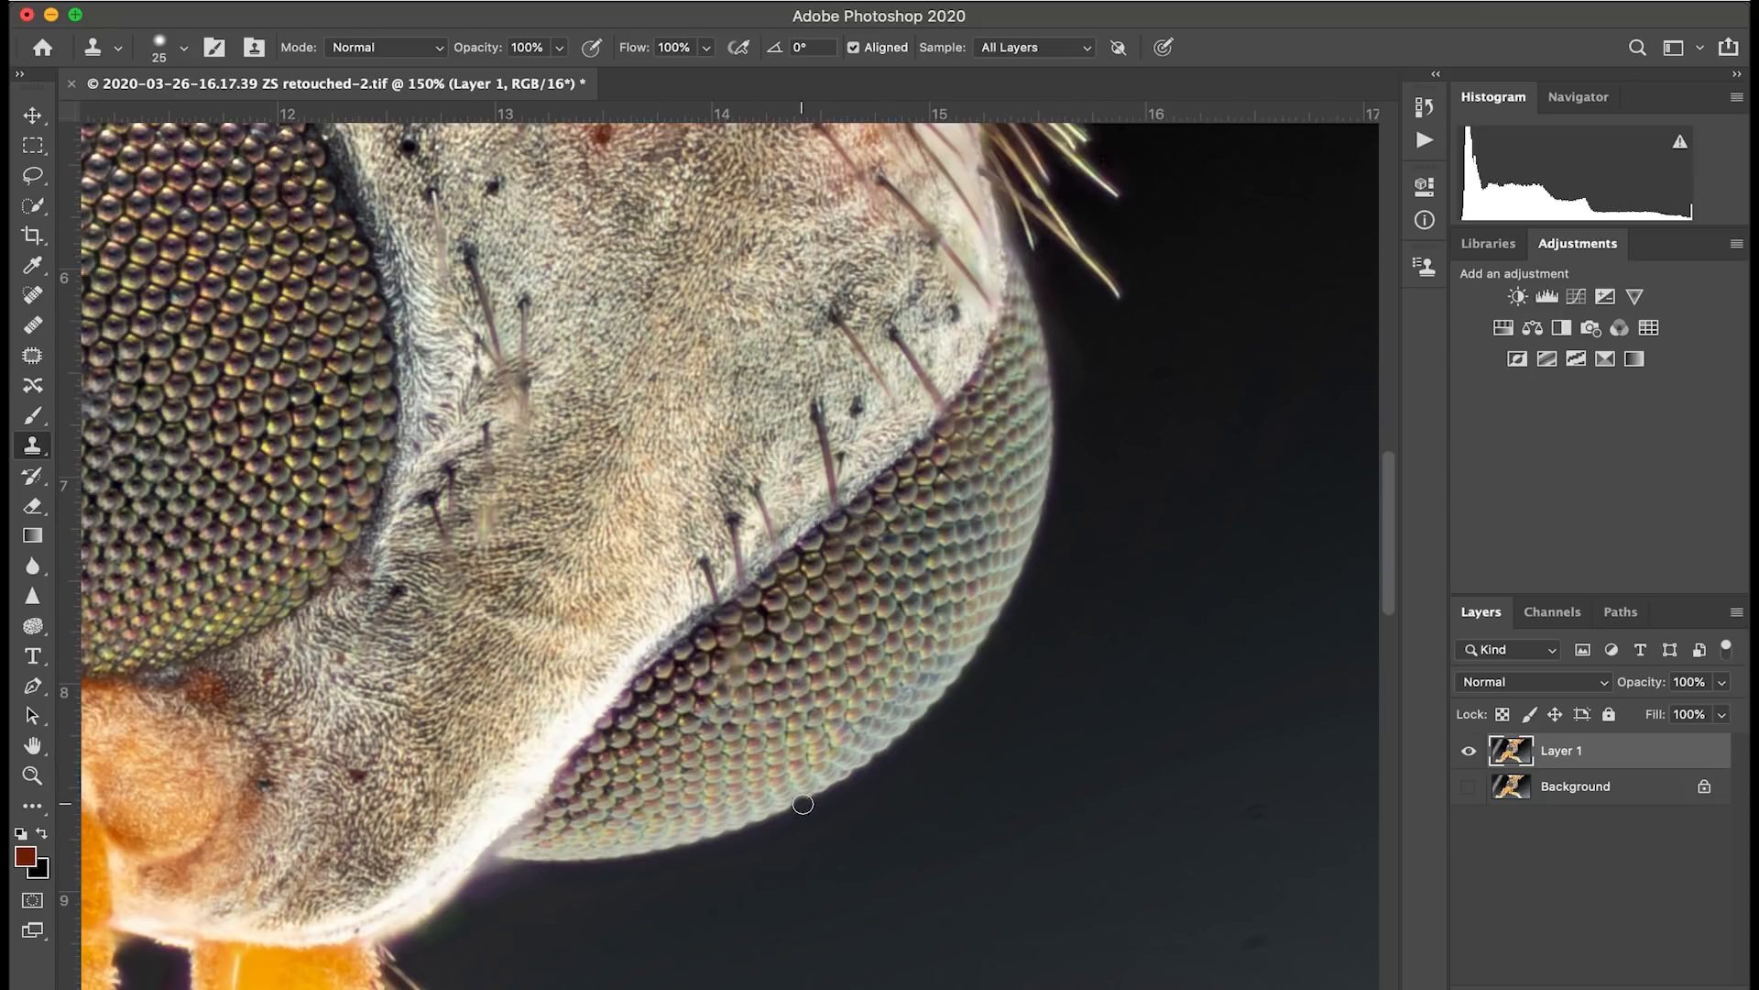
pyautogui.scroll(10, 803, 804)
pyautogui.hscroll(-20, 802, 804)
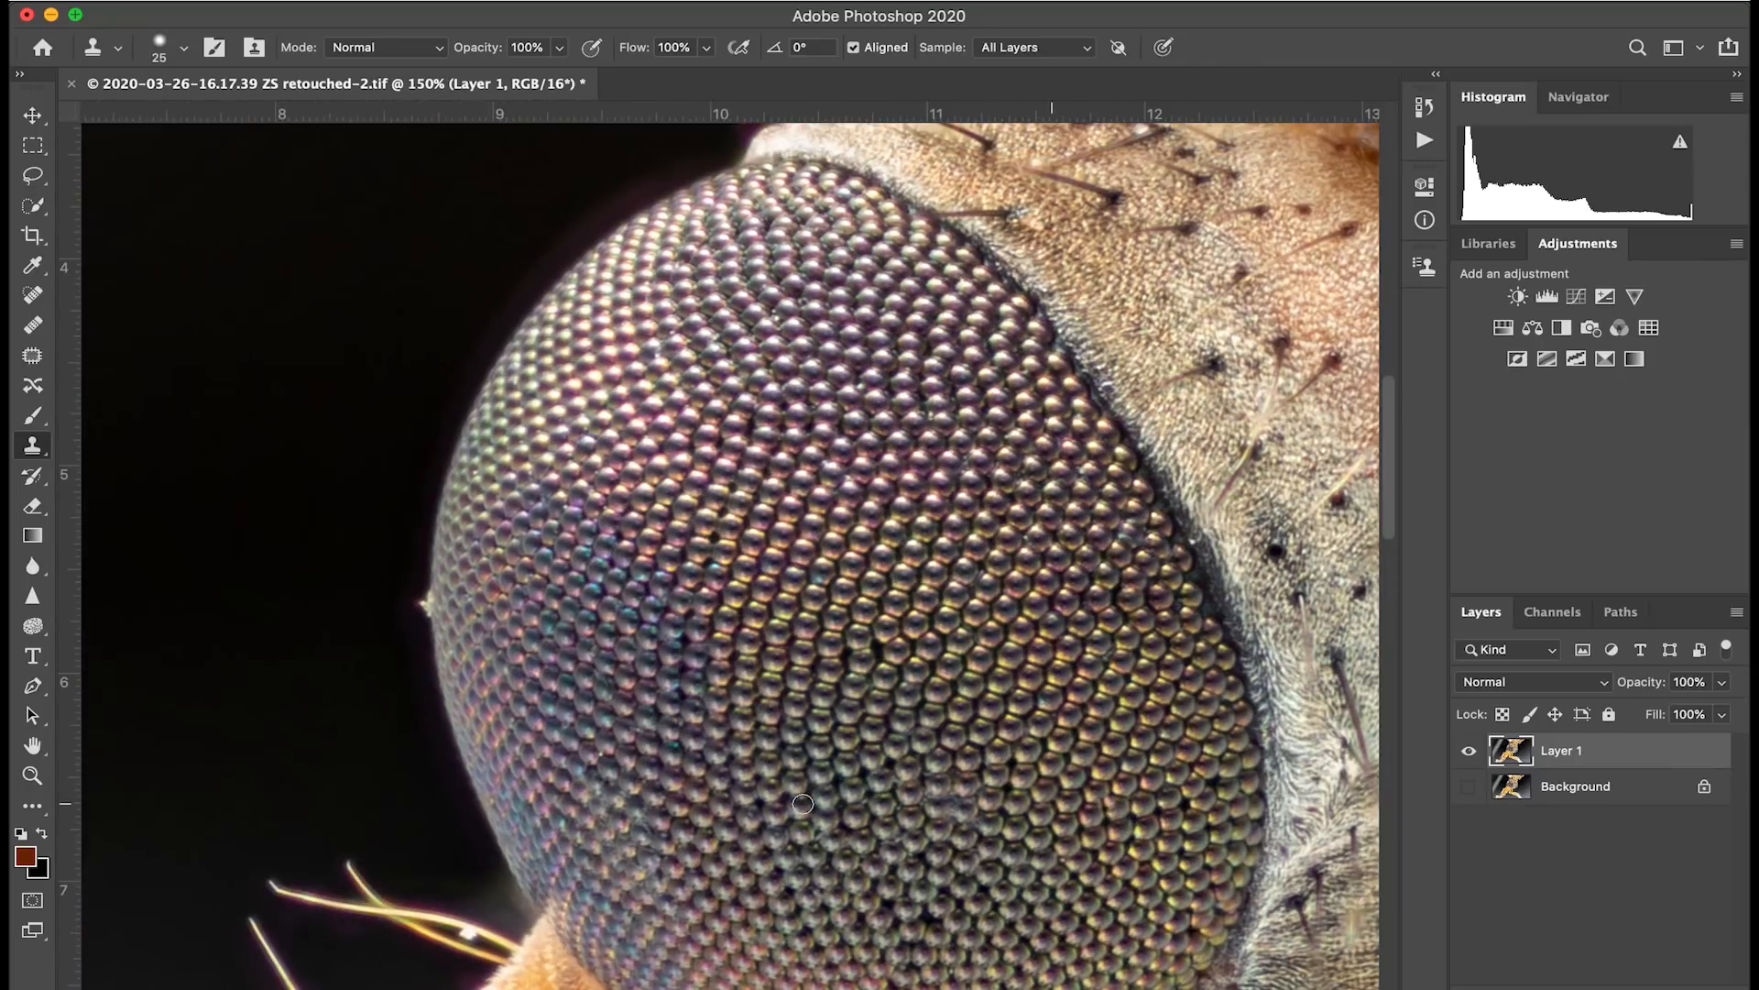
pyautogui.hscroll(-5, 803, 804)
pyautogui.click(656, 625)
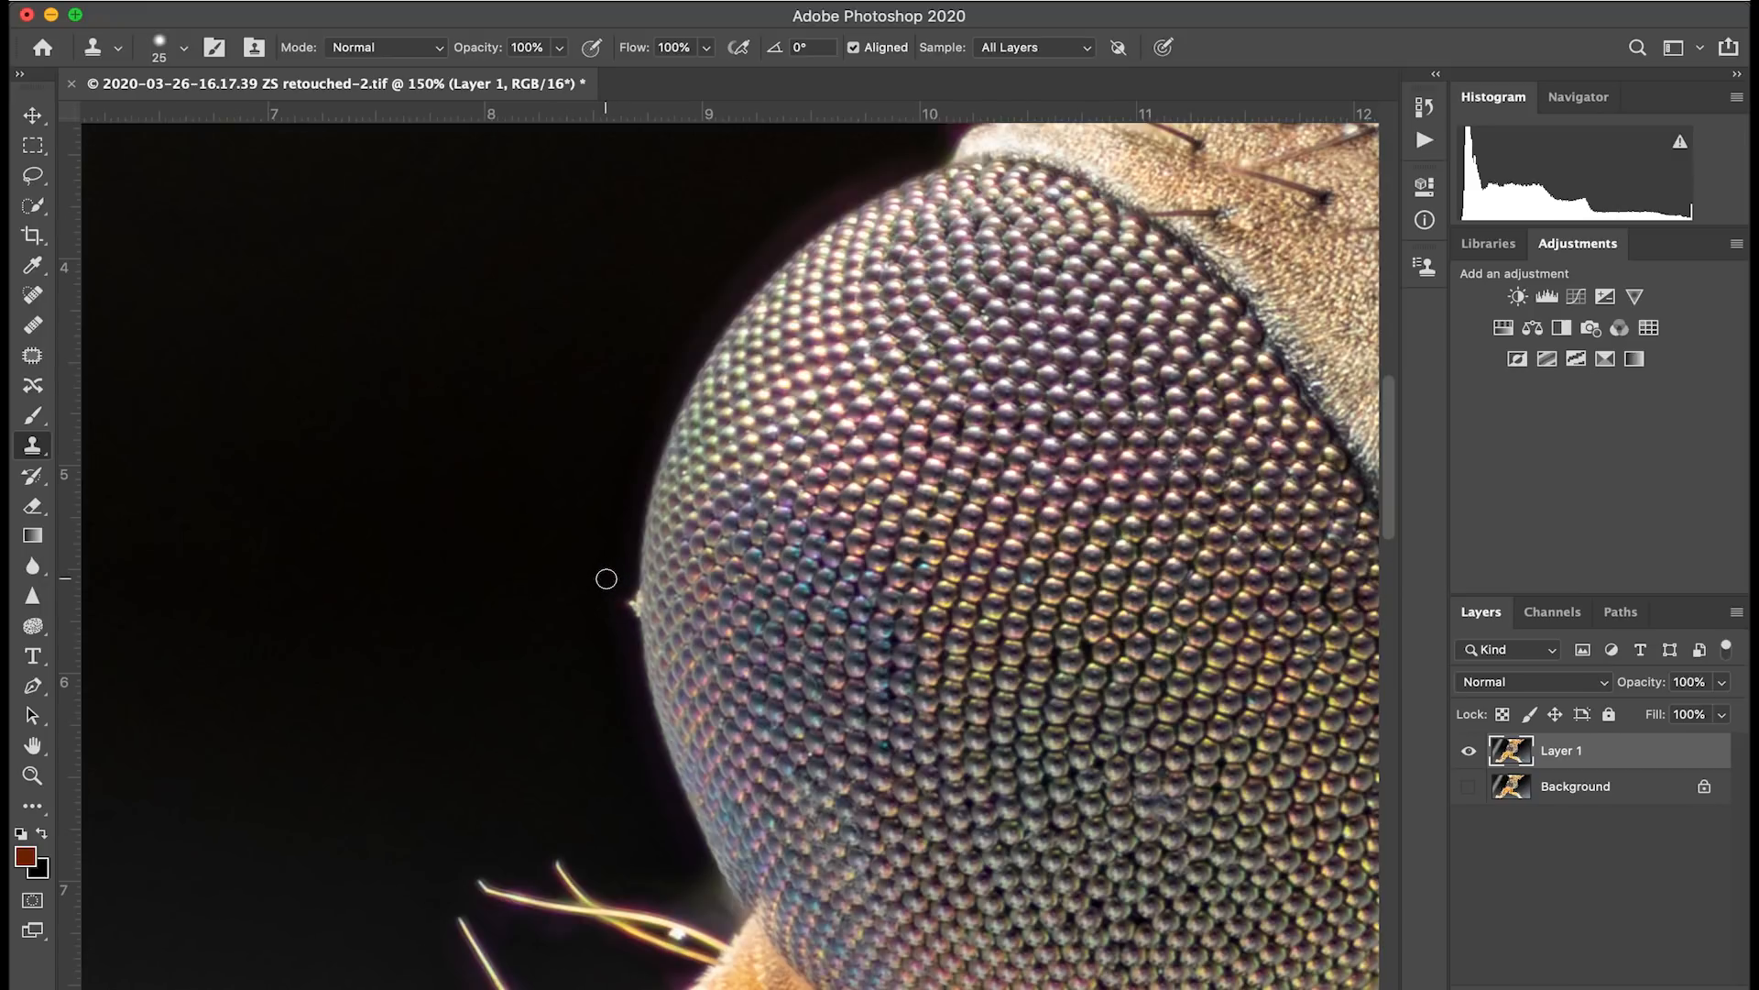
pyautogui.keyDown('alt'); pyautogui.click(594, 574); pyautogui.keyUp('alt')
pyautogui.moveTo(629, 592)
pyautogui.mouseDown()
pyautogui.moveTo(629, 612)
pyautogui.moveTo(621, 593)
pyautogui.mouseUp()
# Remove the two pale specks on the insect's orange snout with the Spot Healing Brush
pyautogui.scroll(-10, 985, 602)
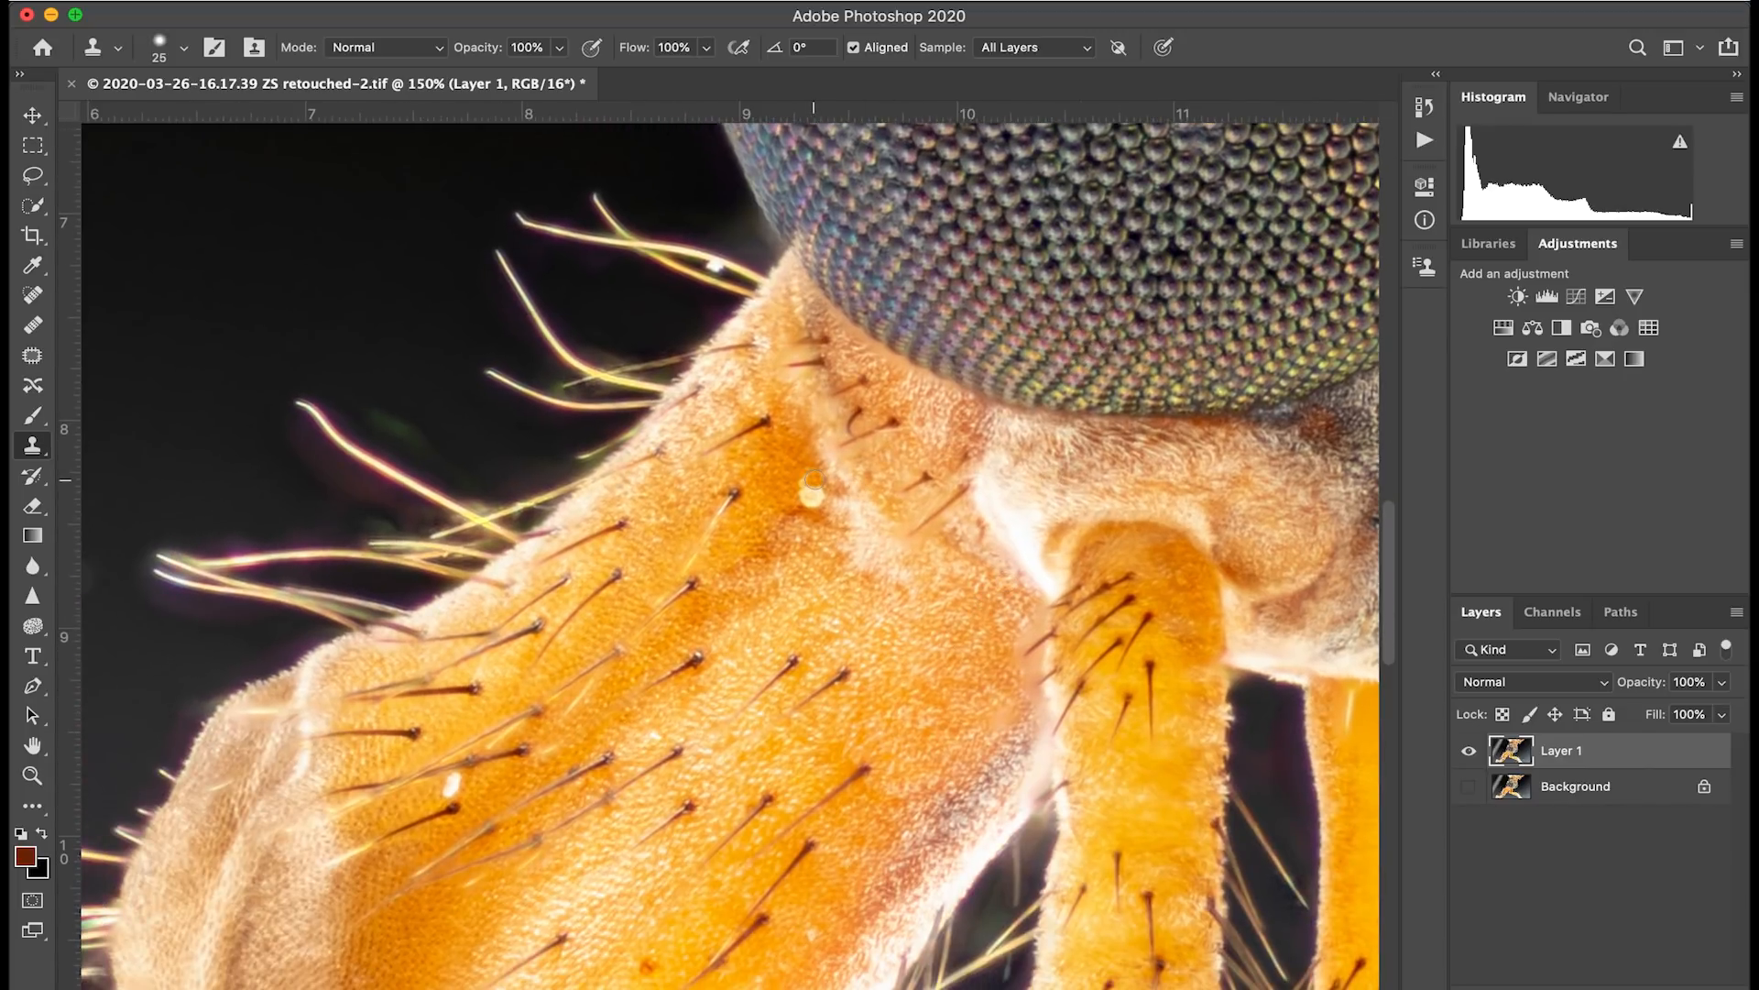
pyautogui.press('j')
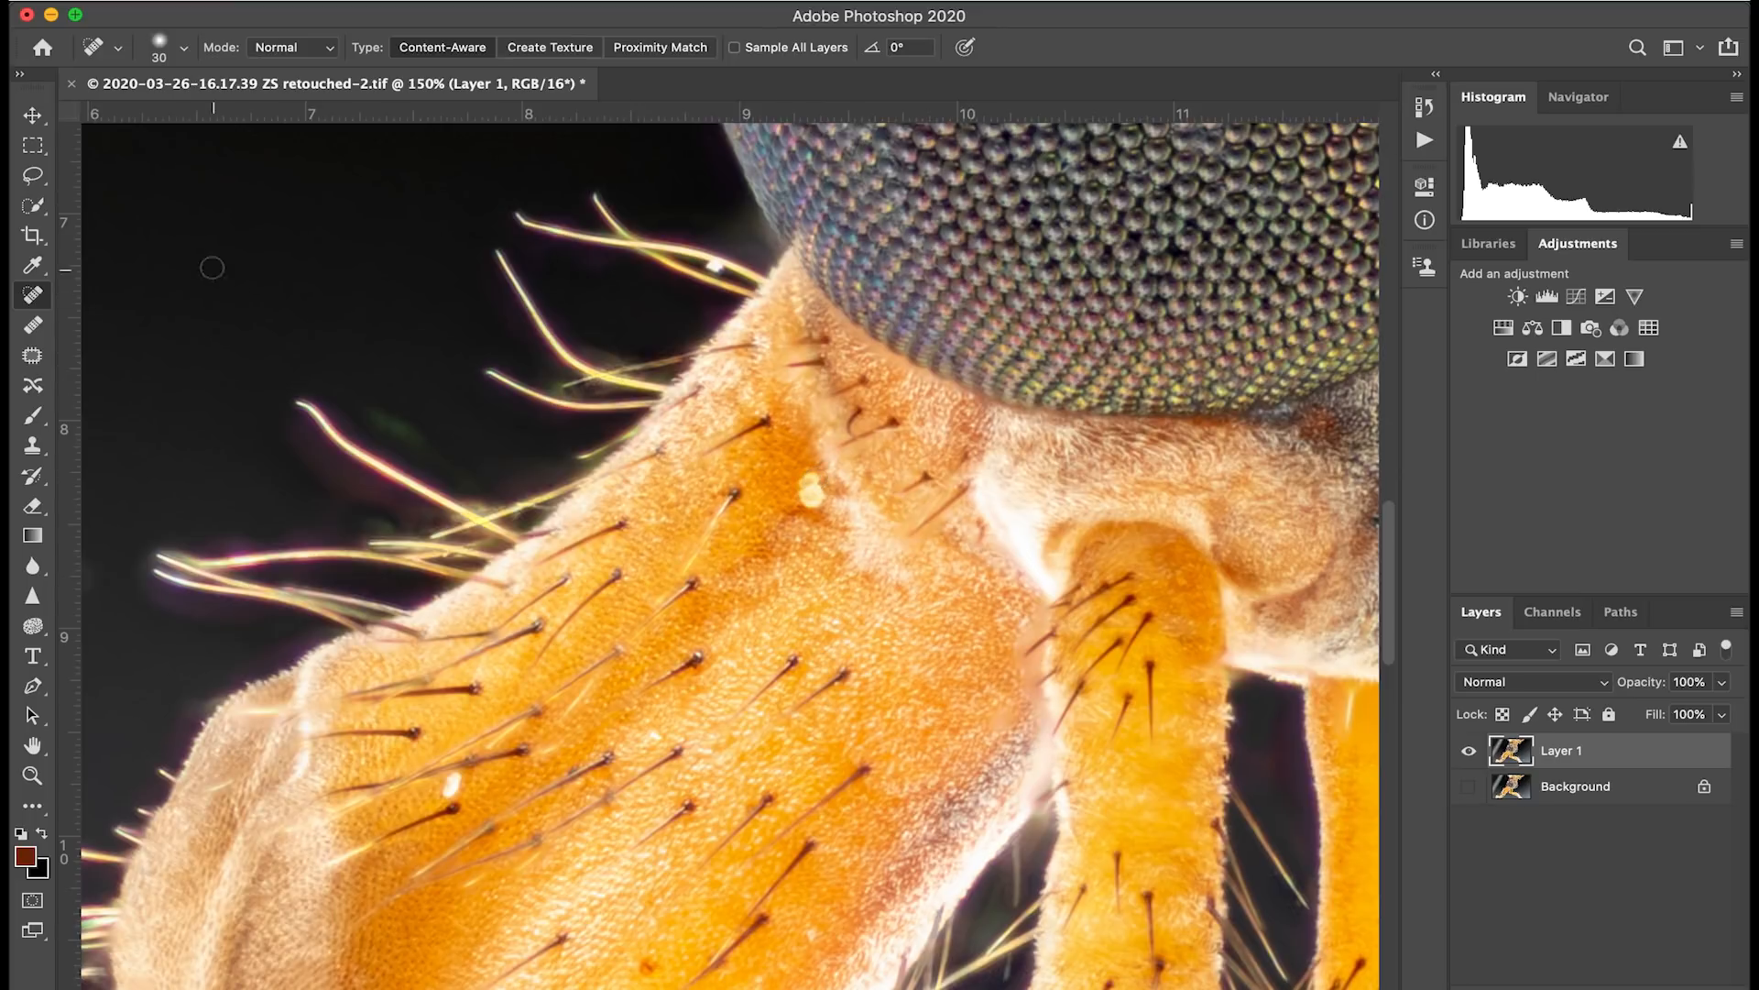
pyautogui.moveTo(811, 494); pyautogui.dragTo(802, 479)
pyautogui.moveTo(456, 781); pyautogui.dragTo(449, 781)
# Heal the dark squiggle and the small light speck in the grey background between the snout and the jointed orange palps
pyautogui.hscroll(-3, 743, 843)
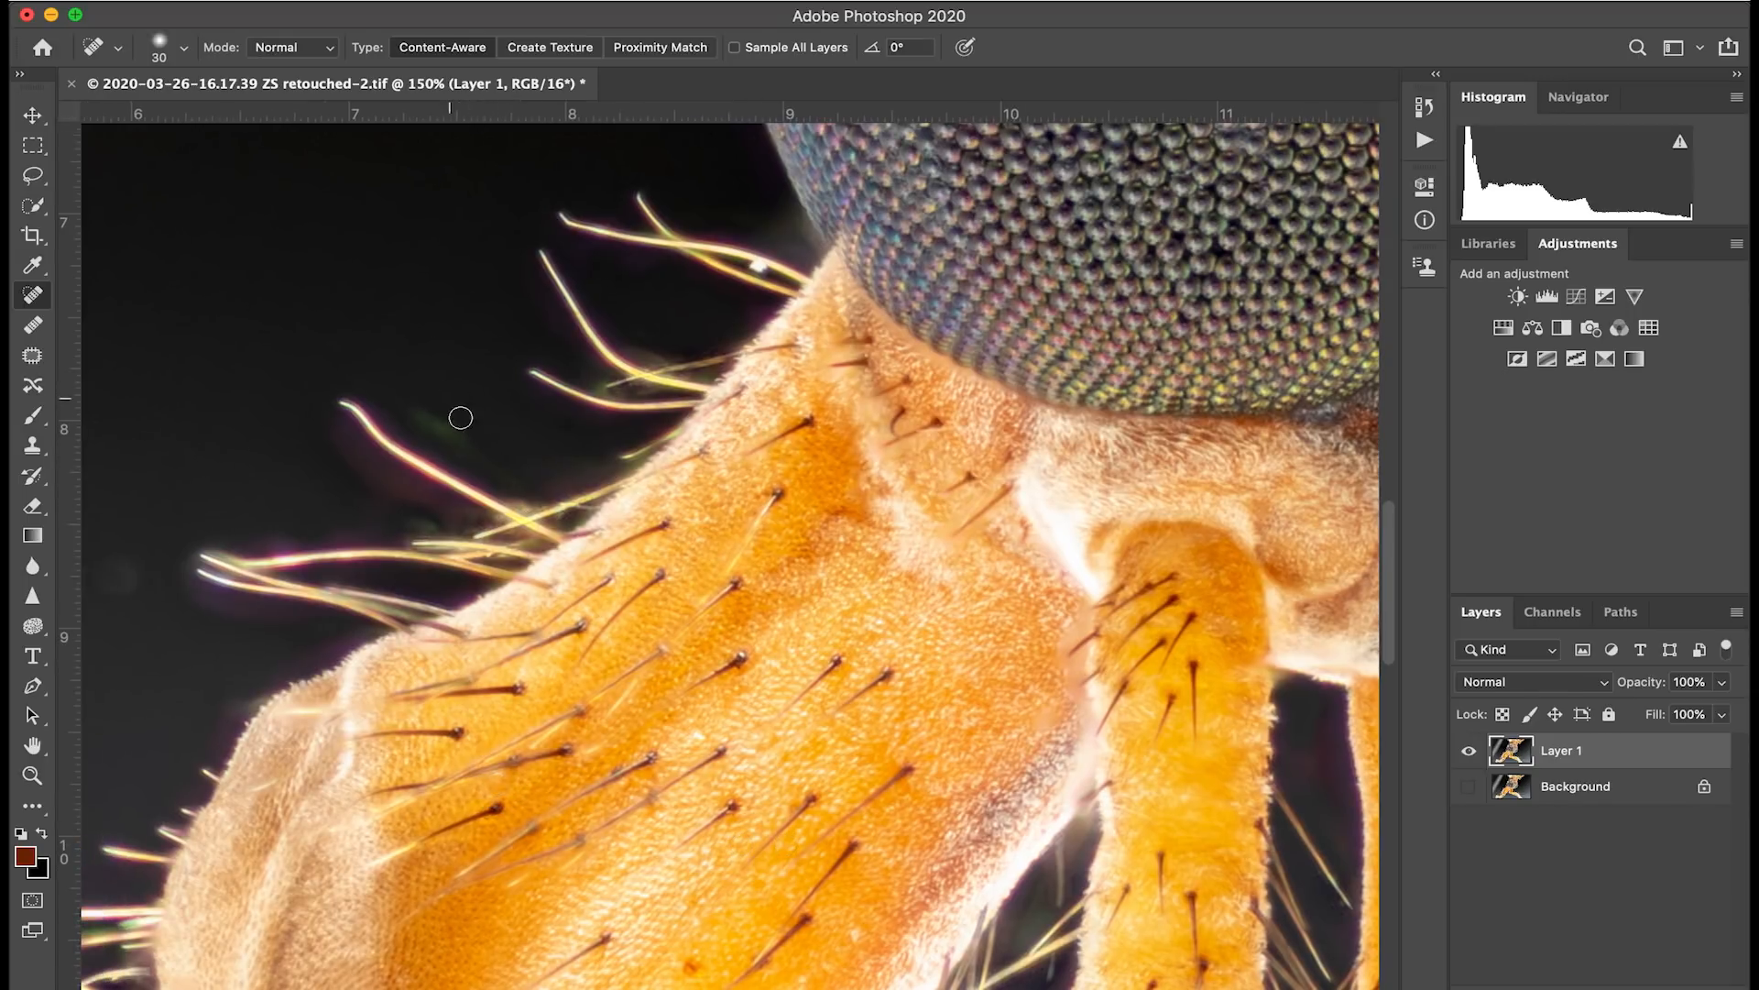
pyautogui.scroll(-10, 434, 534)
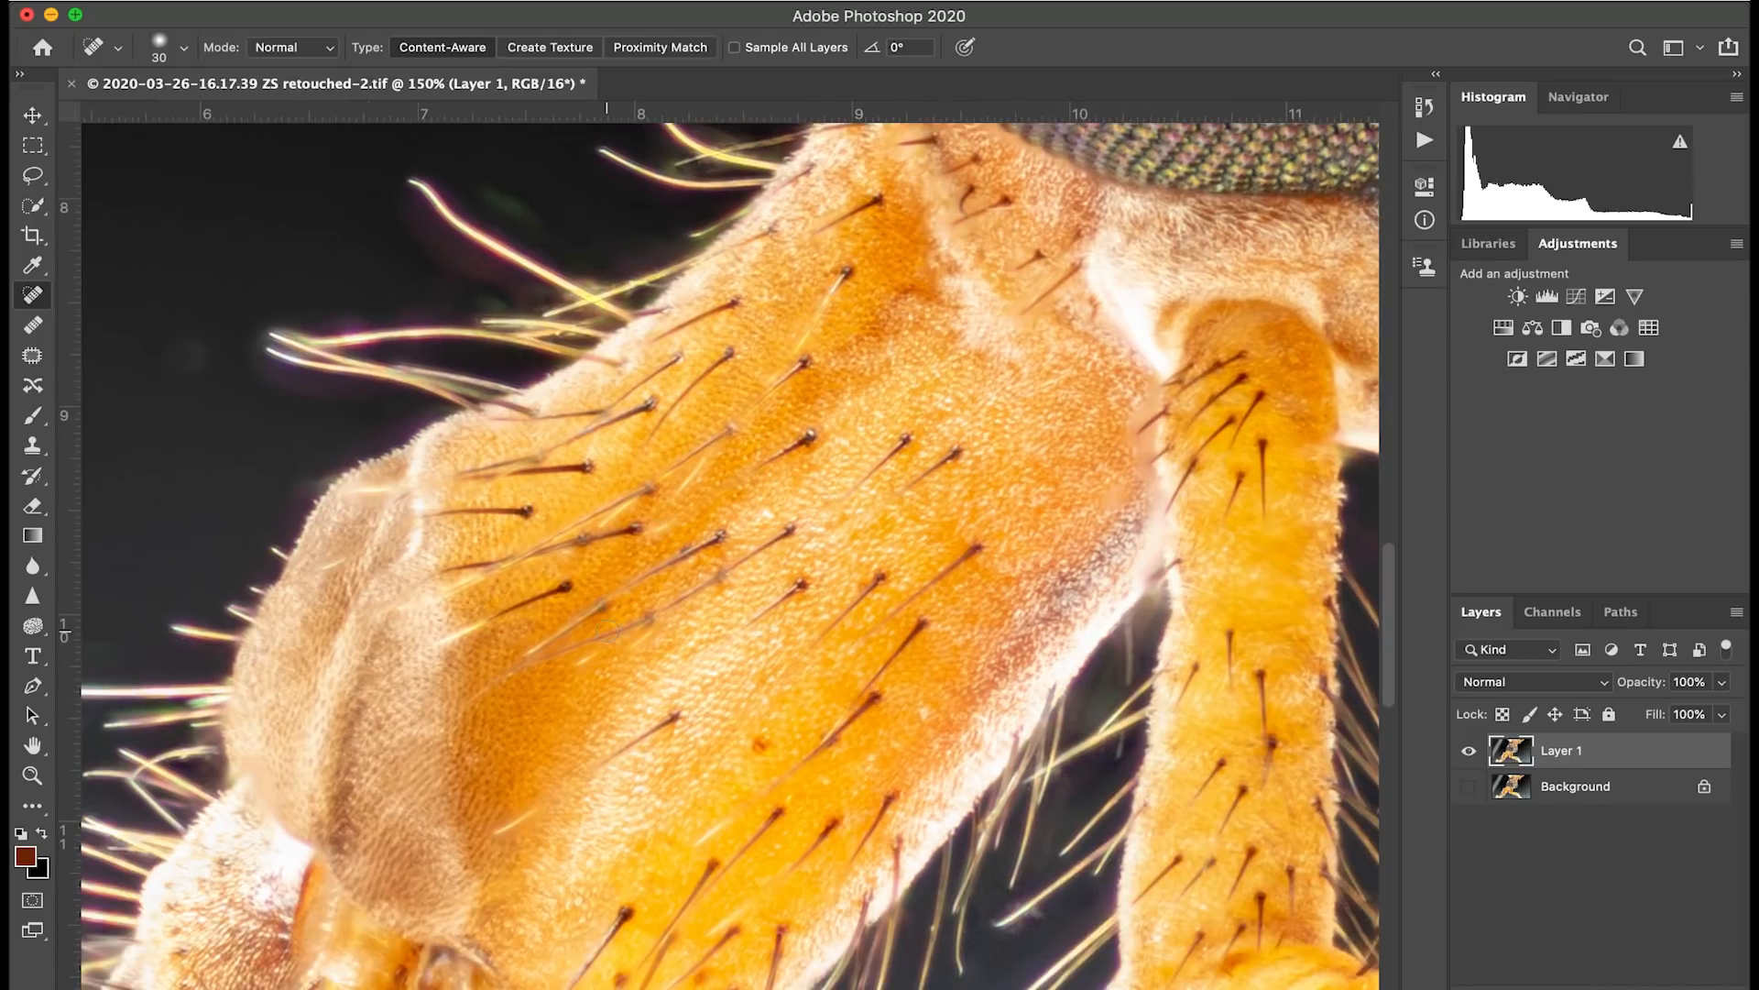
pyautogui.hscroll(-5, 608, 631)
pyautogui.scroll(-3, 607, 631)
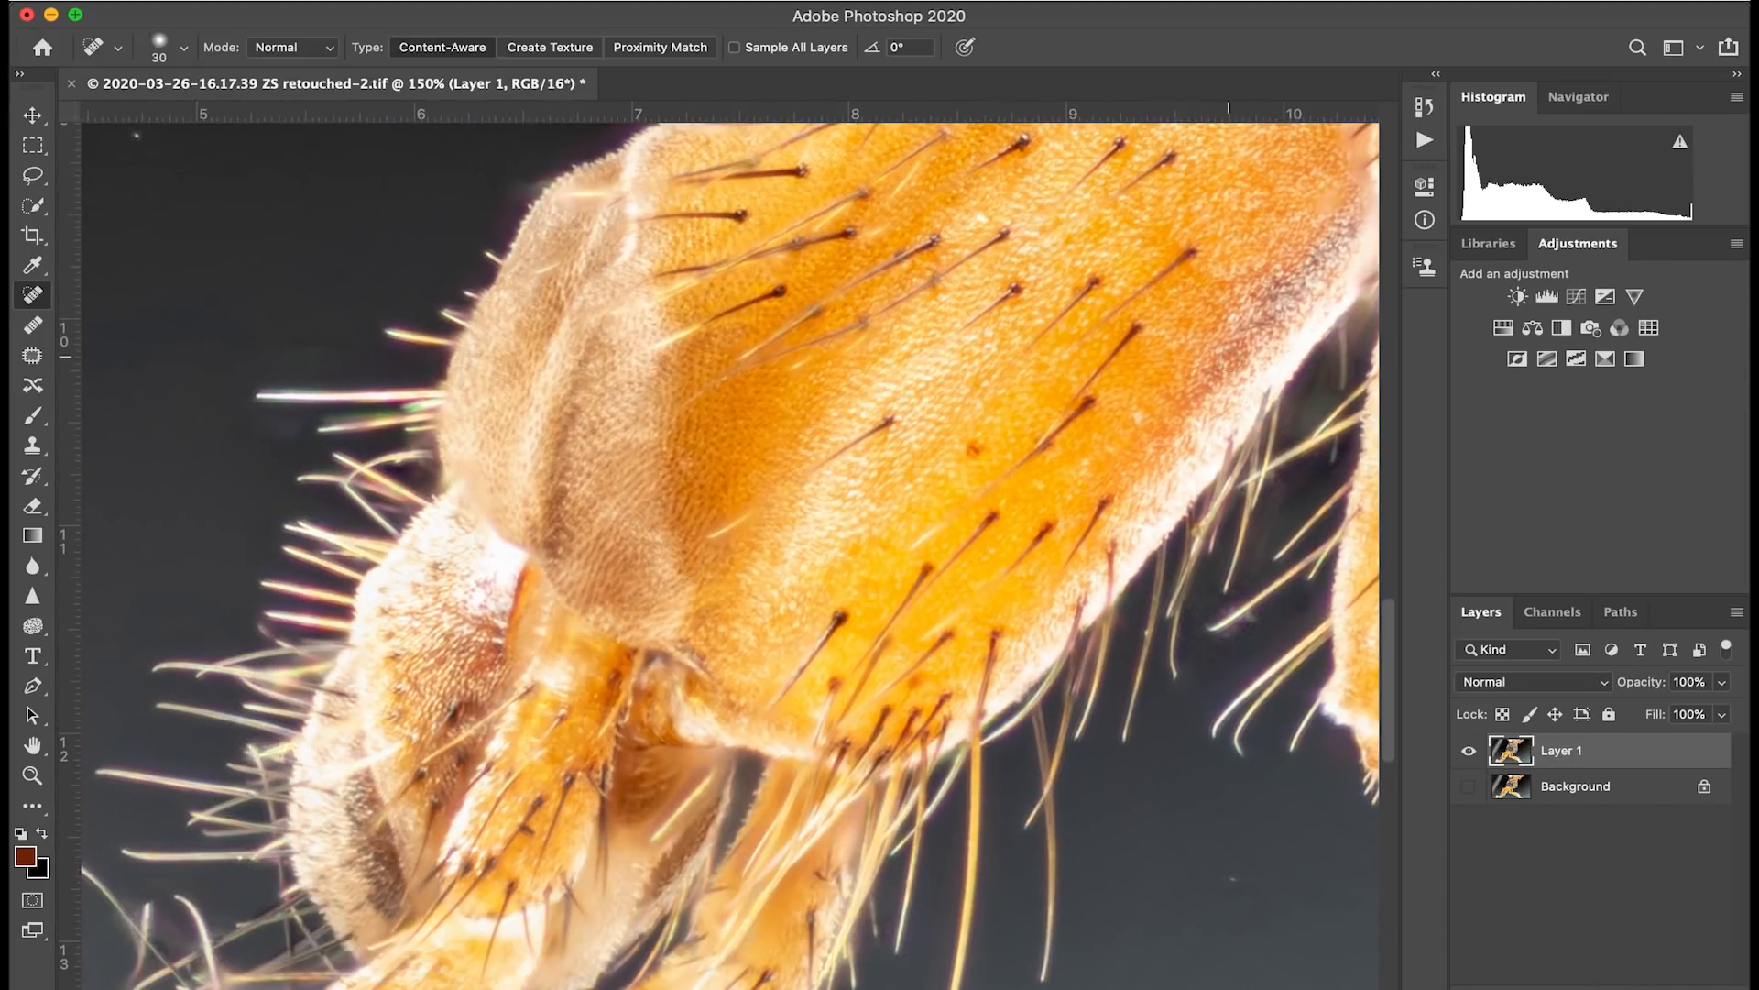
pyautogui.scroll(-8, 745, 603)
pyautogui.hscroll(10, 745, 603)
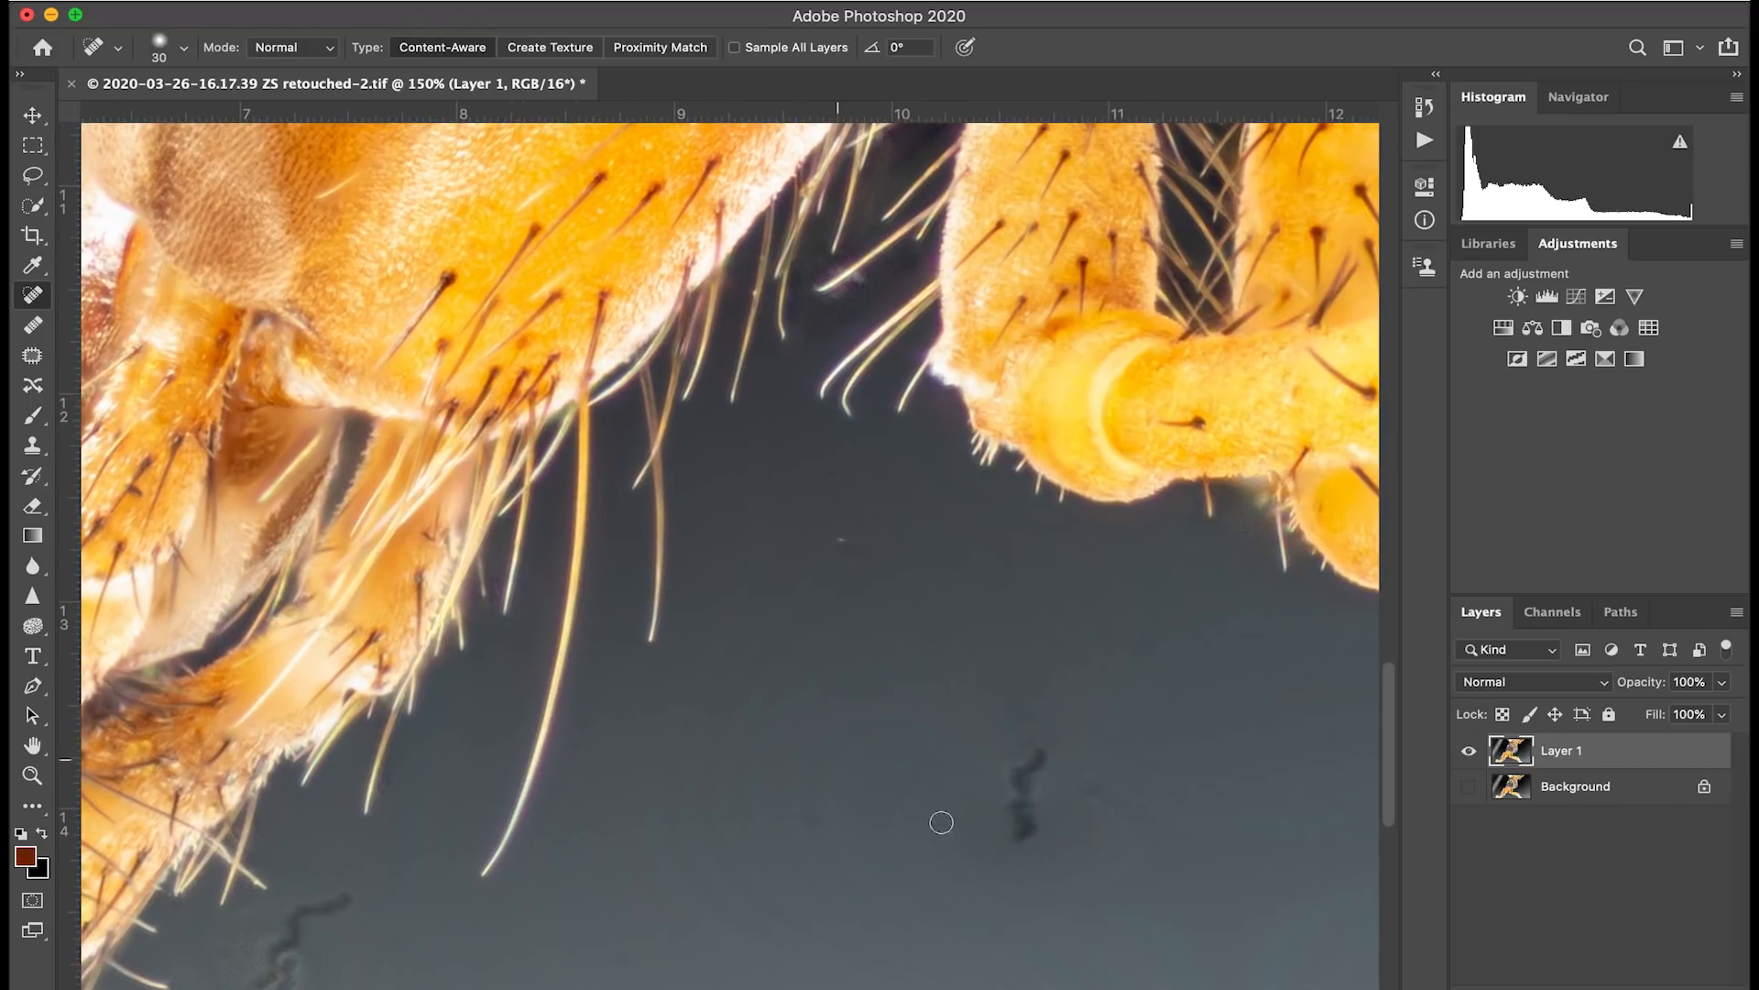
pyautogui.moveTo(1042, 750)
pyautogui.mouseDown()
pyautogui.moveTo(1023, 840)
pyautogui.moveTo(1011, 777)
pyautogui.moveTo(1033, 757)
pyautogui.moveTo(1109, 785)
pyautogui.moveTo(1011, 772)
pyautogui.mouseUp()
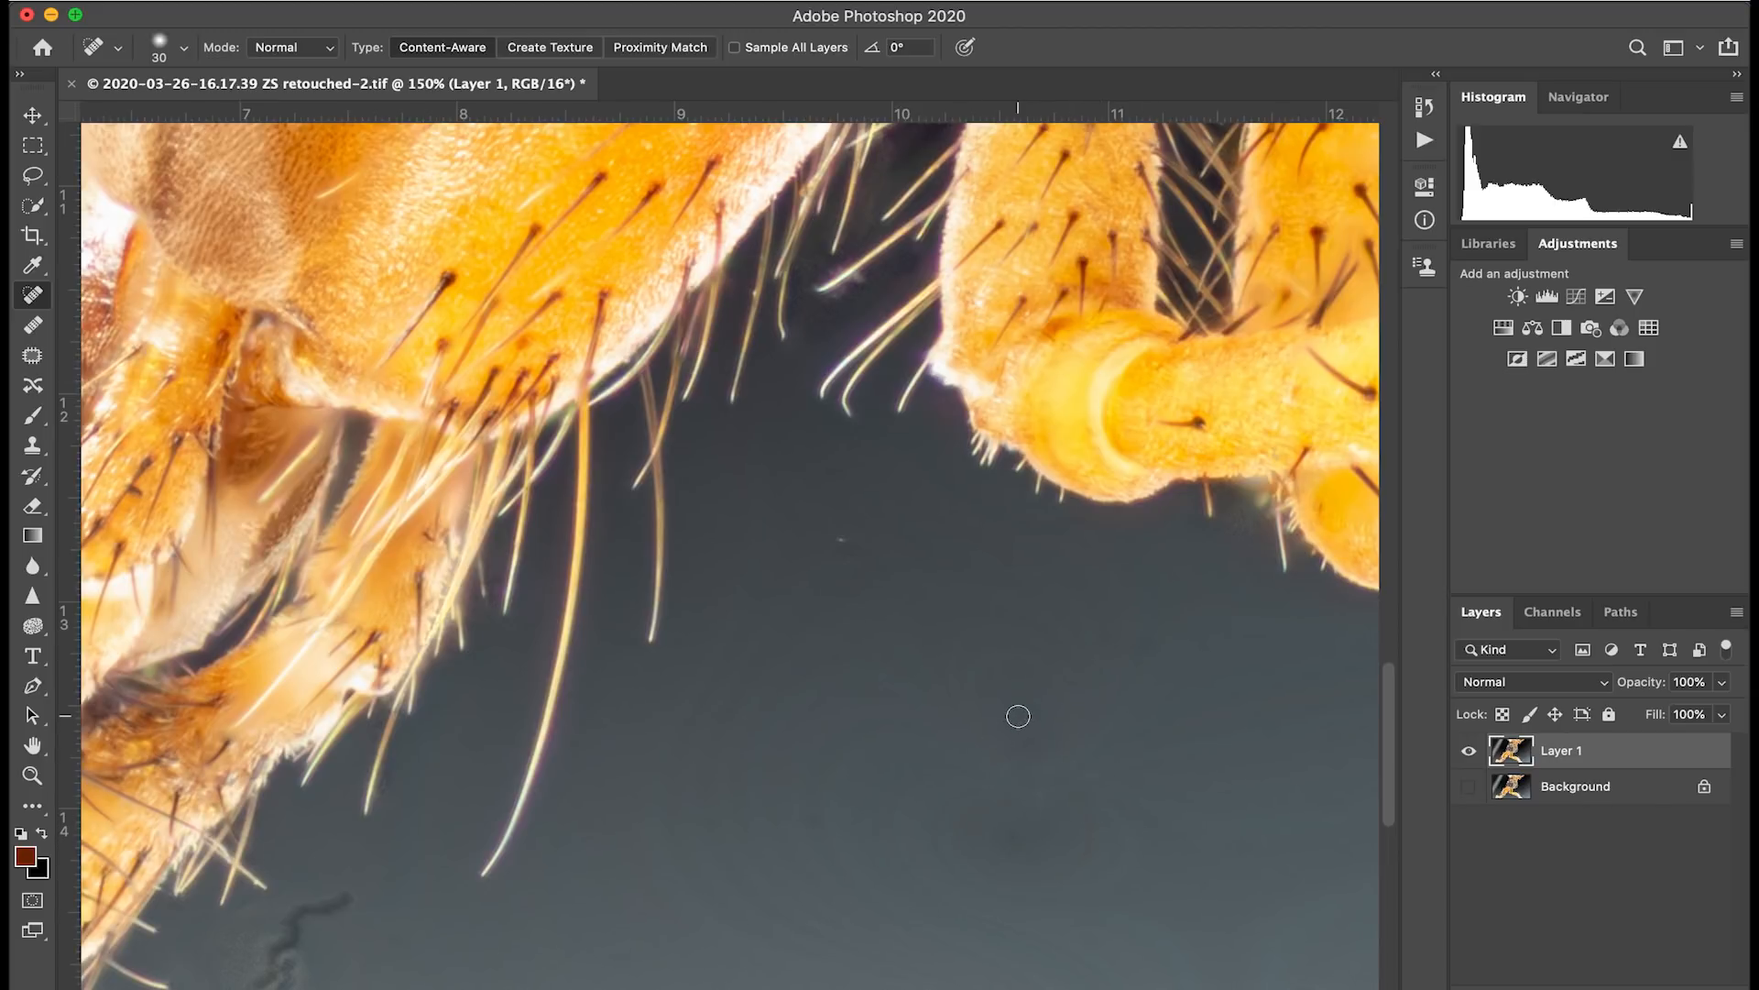
pyautogui.moveTo(836, 534); pyautogui.dragTo(853, 540)
# Heal the dark squiggle below the snout's hairs and the dark spot on the image's lower edge
pyautogui.scroll(-5, 913, 637)
pyautogui.hscroll(-5, 913, 637)
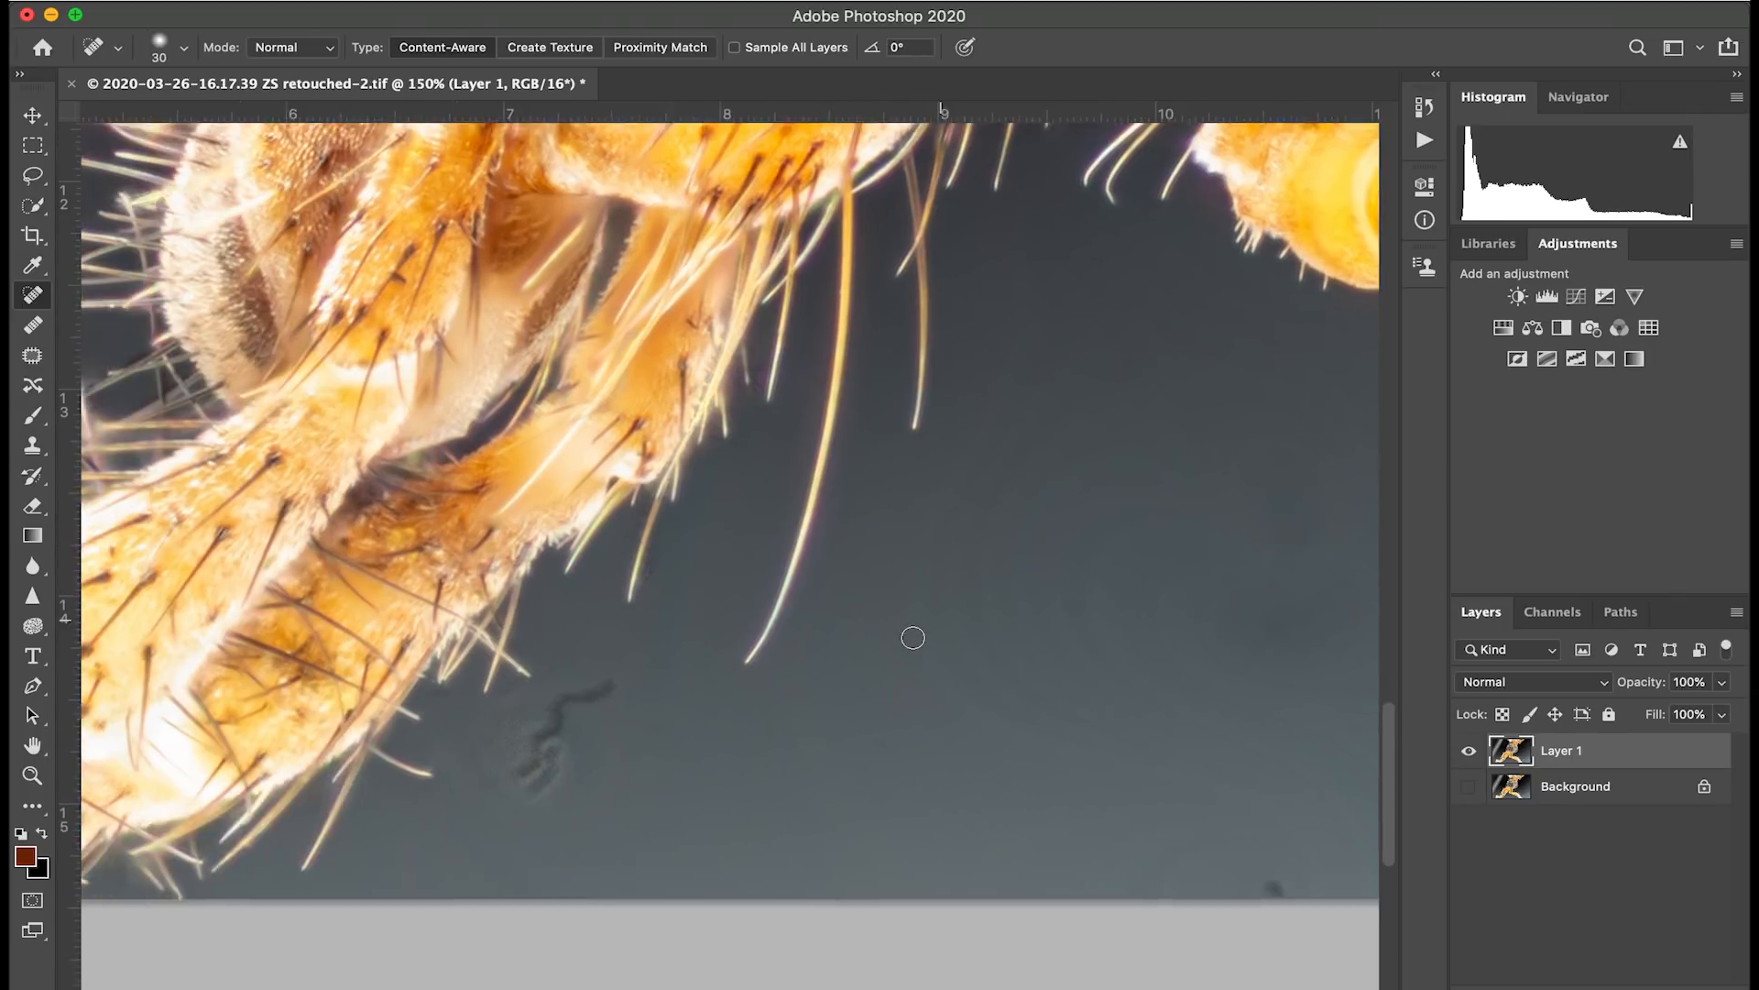
pyautogui.moveTo(649, 669)
pyautogui.mouseDown()
pyautogui.moveTo(606, 672)
pyautogui.moveTo(573, 715)
pyautogui.moveTo(558, 754)
pyautogui.moveTo(599, 735)
pyautogui.moveTo(563, 782)
pyautogui.moveTo(613, 747)
pyautogui.moveTo(579, 755)
pyautogui.moveTo(637, 669)
pyautogui.mouseUp()
pyautogui.hscroll(5, 722, 783)
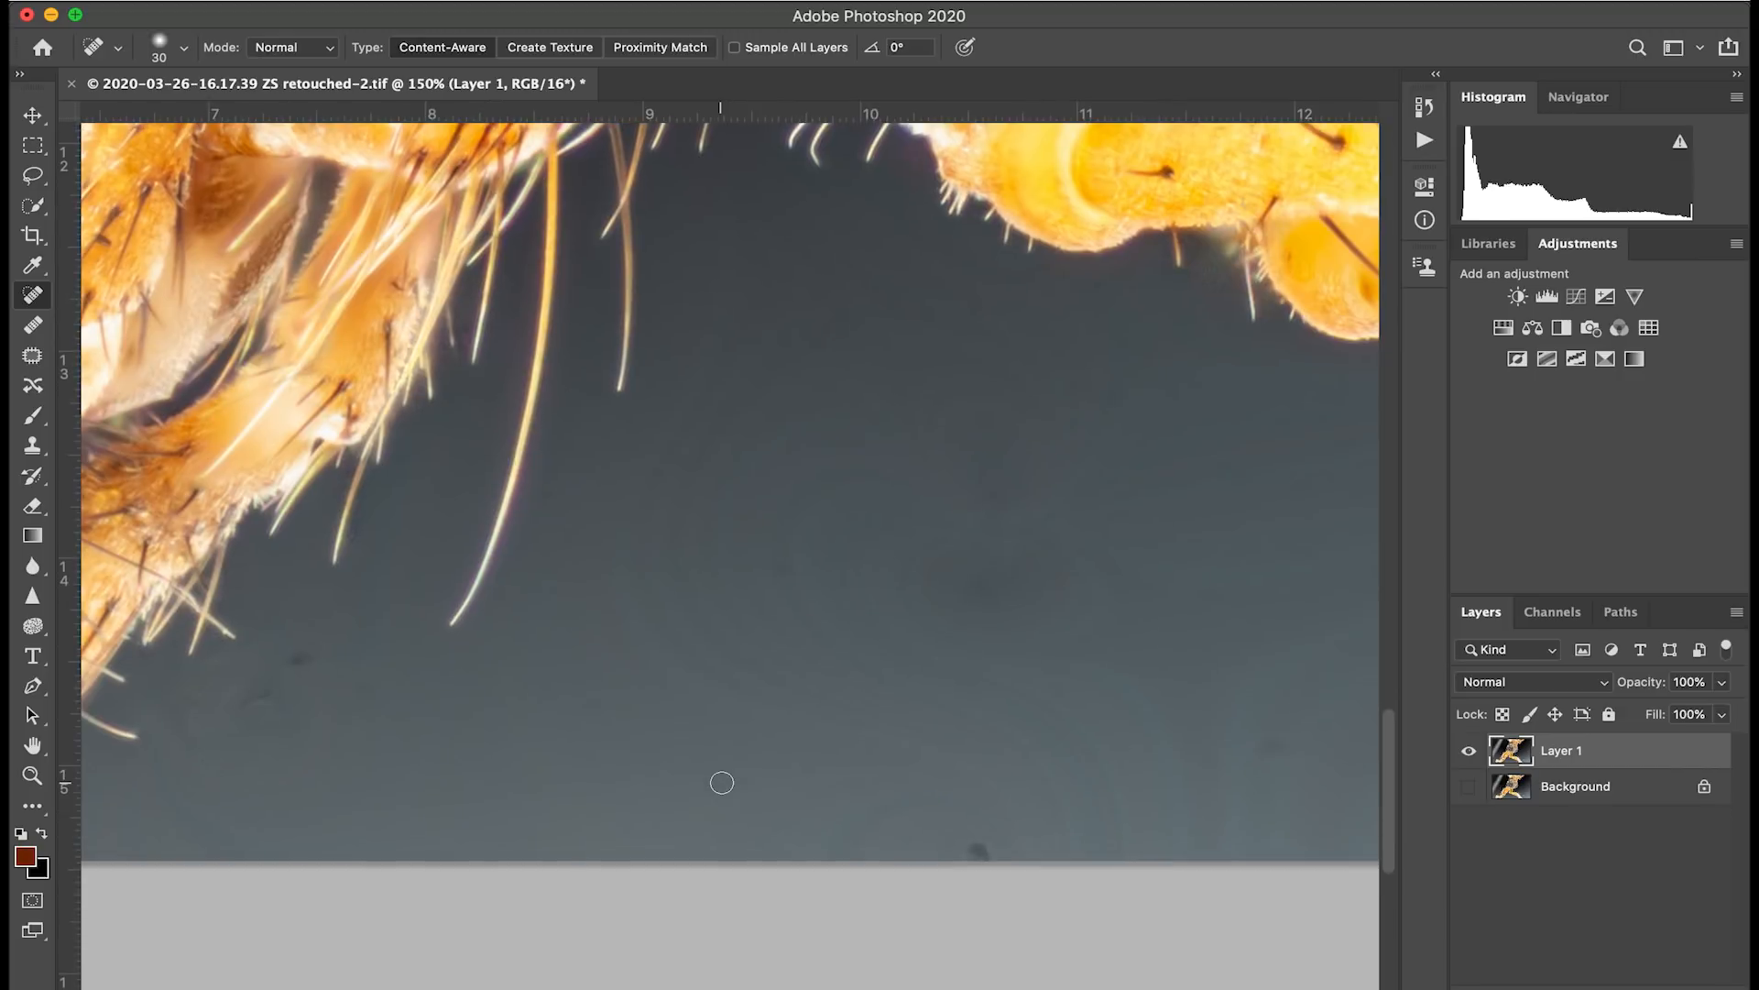
pyautogui.moveTo(978, 850); pyautogui.dragTo(977, 847)
# Heal the faint dark specks in the background below and beside the smaller eye
pyautogui.scroll(10, 1086, 571)
pyautogui.hscroll(5, 1085, 571)
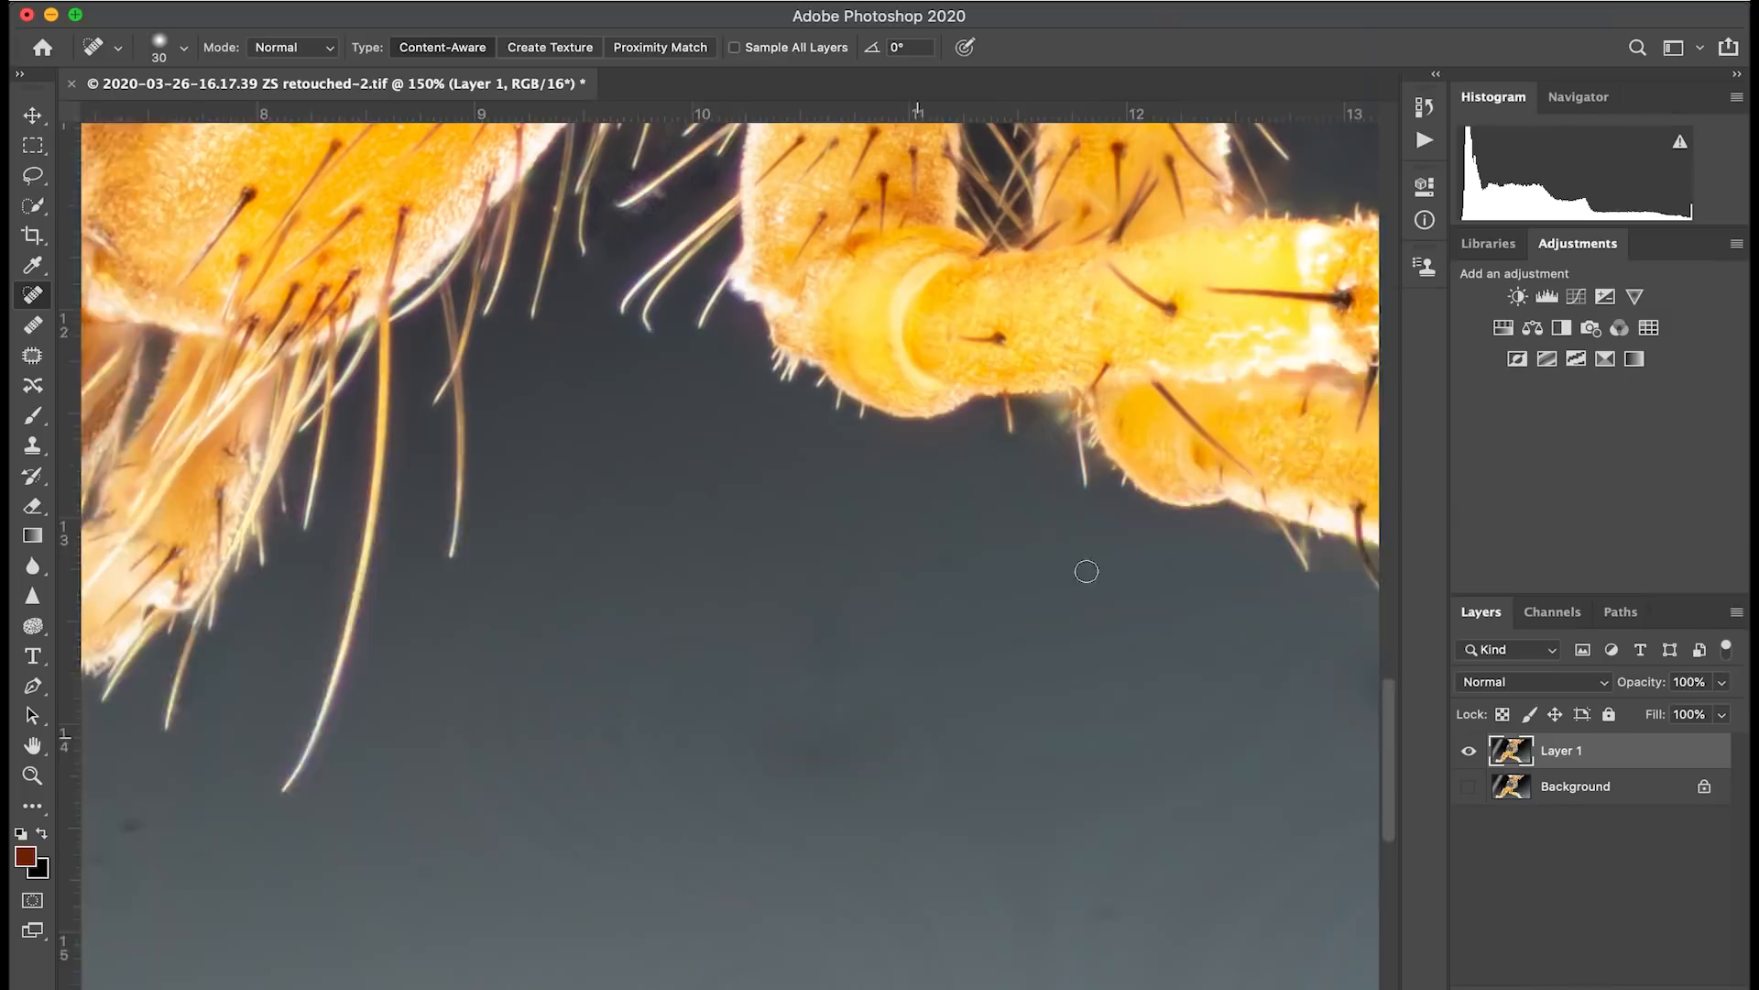
pyautogui.scroll(12, 1086, 571)
pyautogui.hscroll(11, 1086, 571)
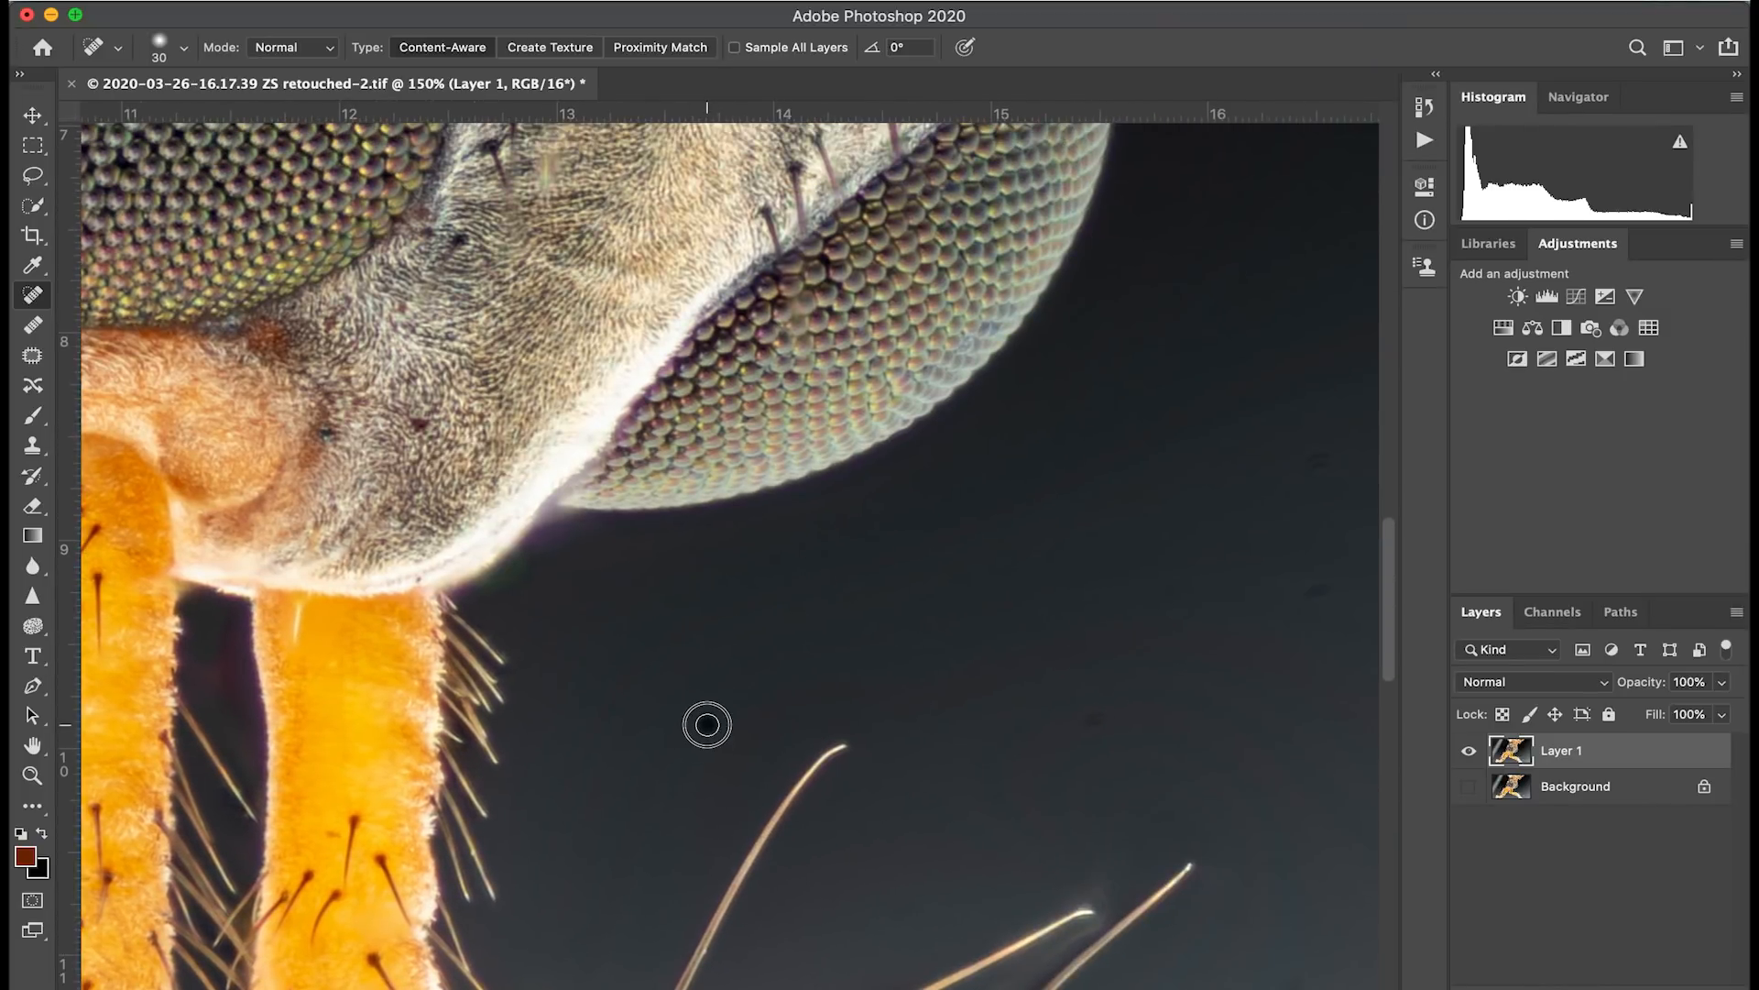
pyautogui.moveTo(1083, 722); pyautogui.dragTo(1095, 715)
pyautogui.moveTo(1316, 596); pyautogui.dragTo(1325, 594)
pyautogui.hscroll(2, 1216, 582)
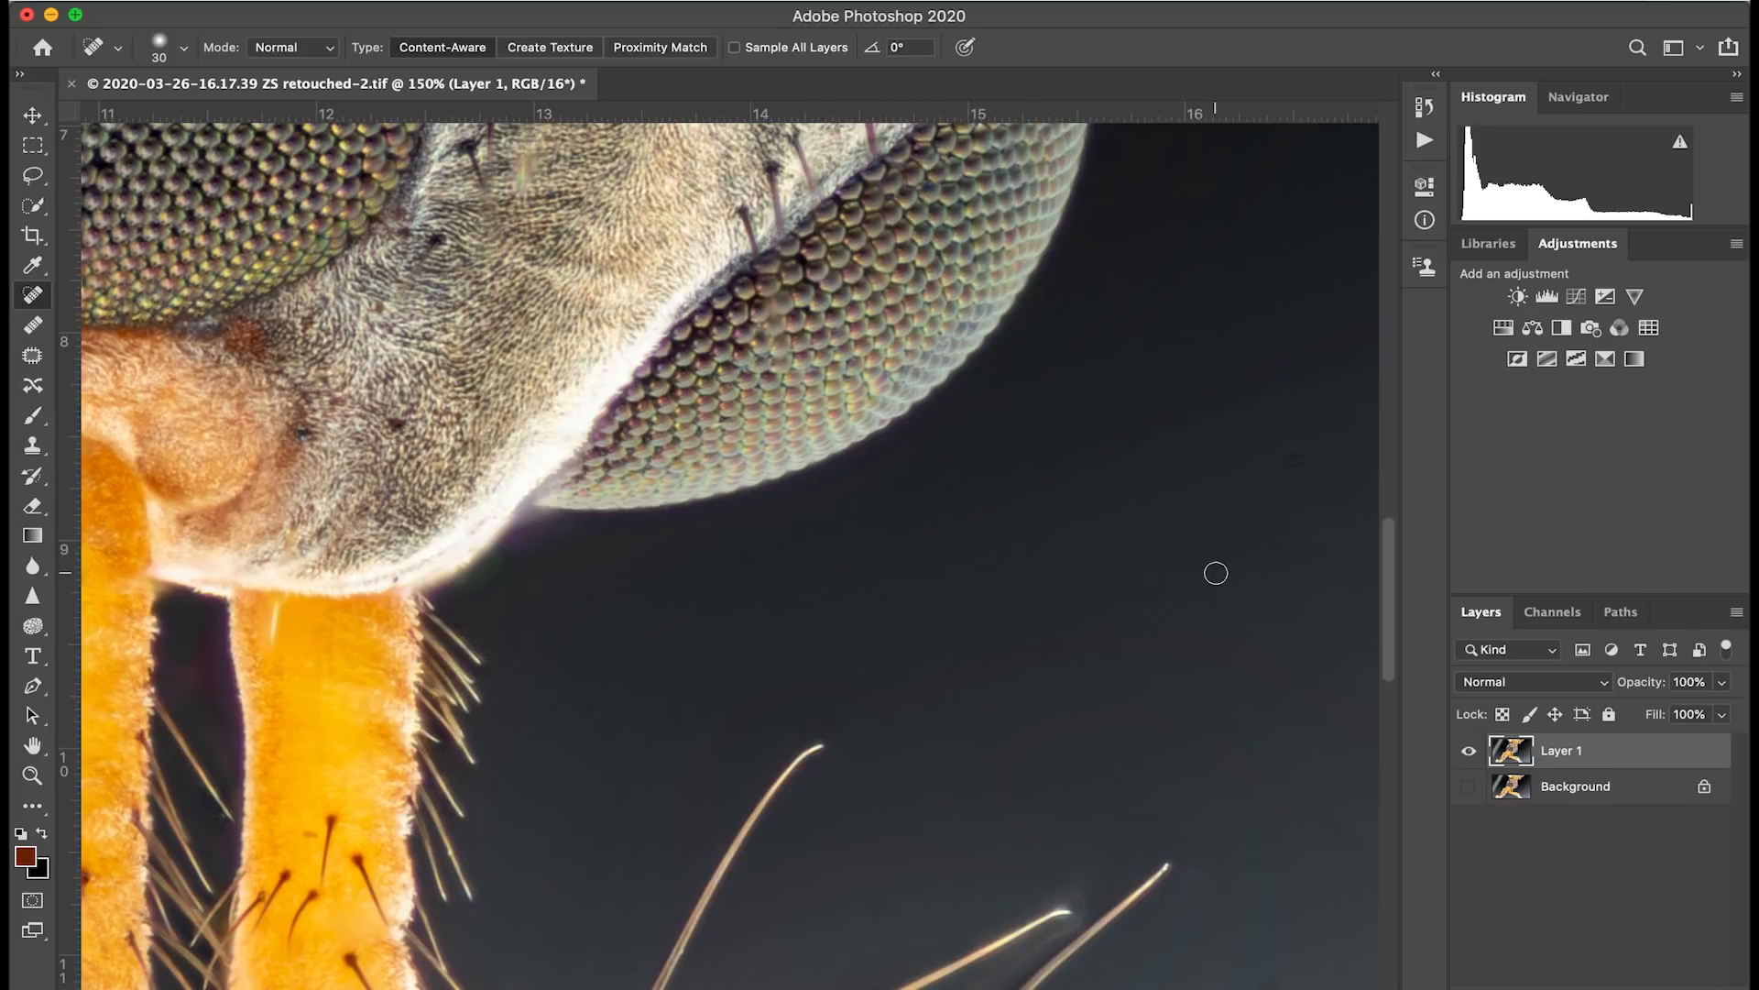
# Heal the white speck on the yellow hairs where the snout meets the large eye
pyautogui.scroll(10, 1216, 573)
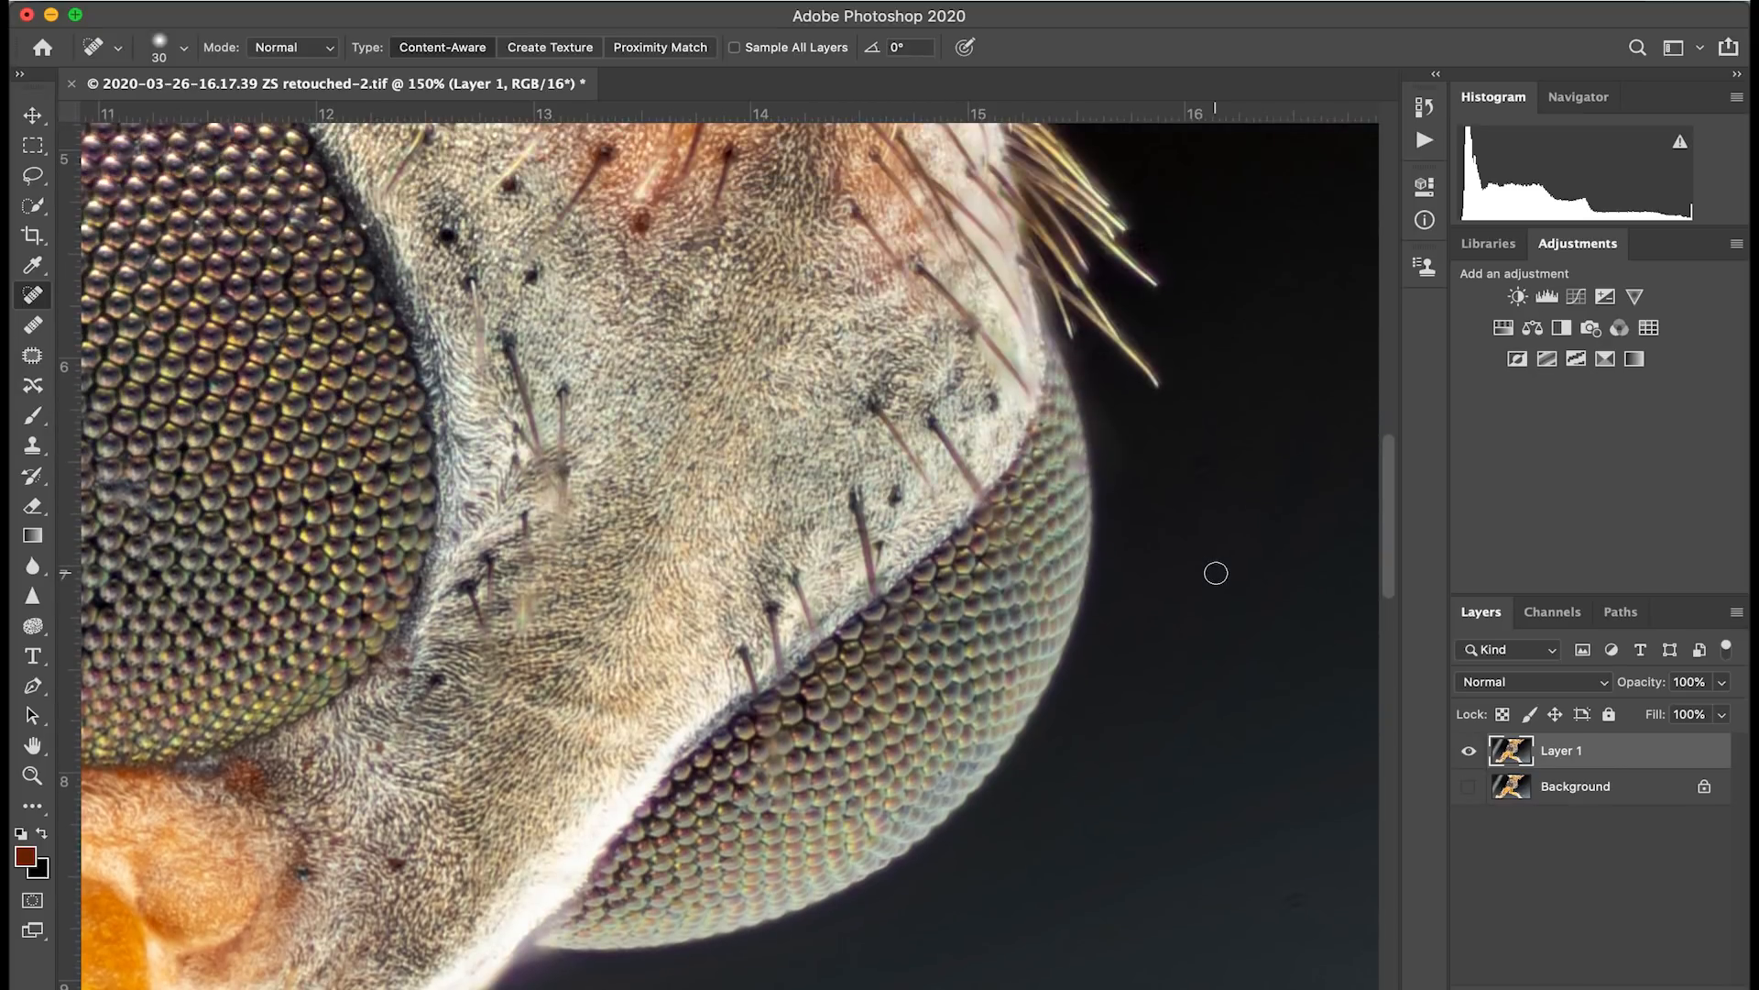
pyautogui.scroll(10, 1186, 489)
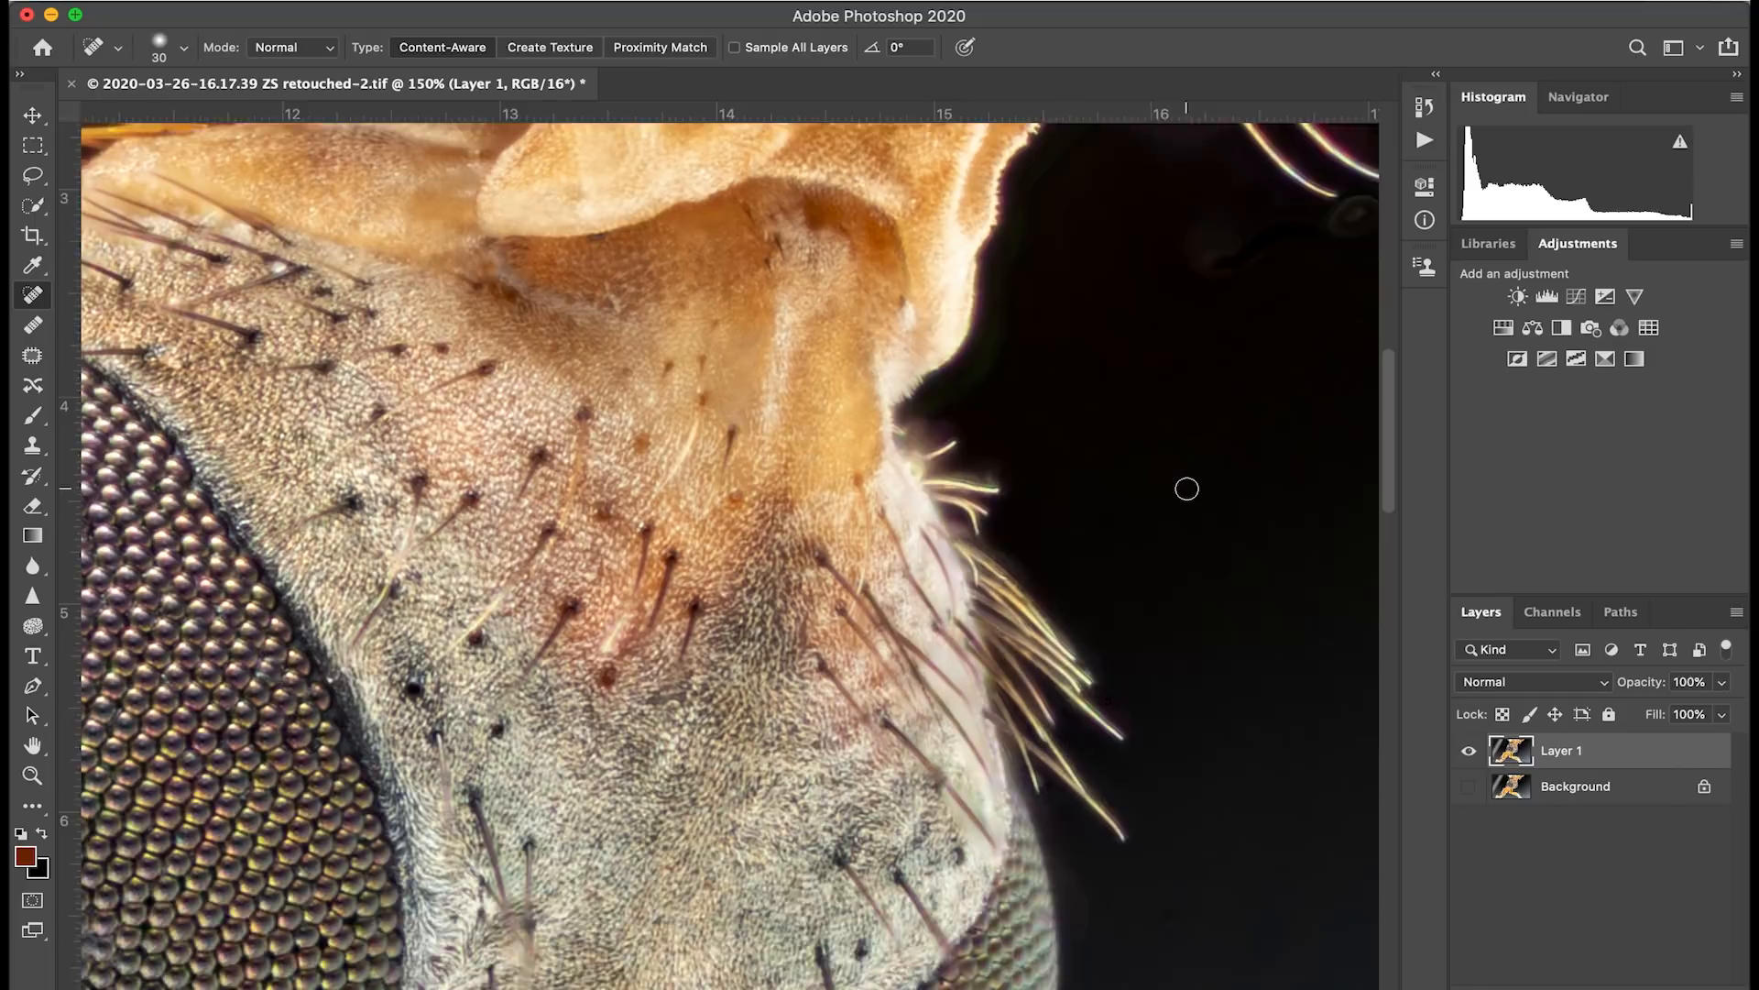
pyautogui.hscroll(-15, 1187, 488)
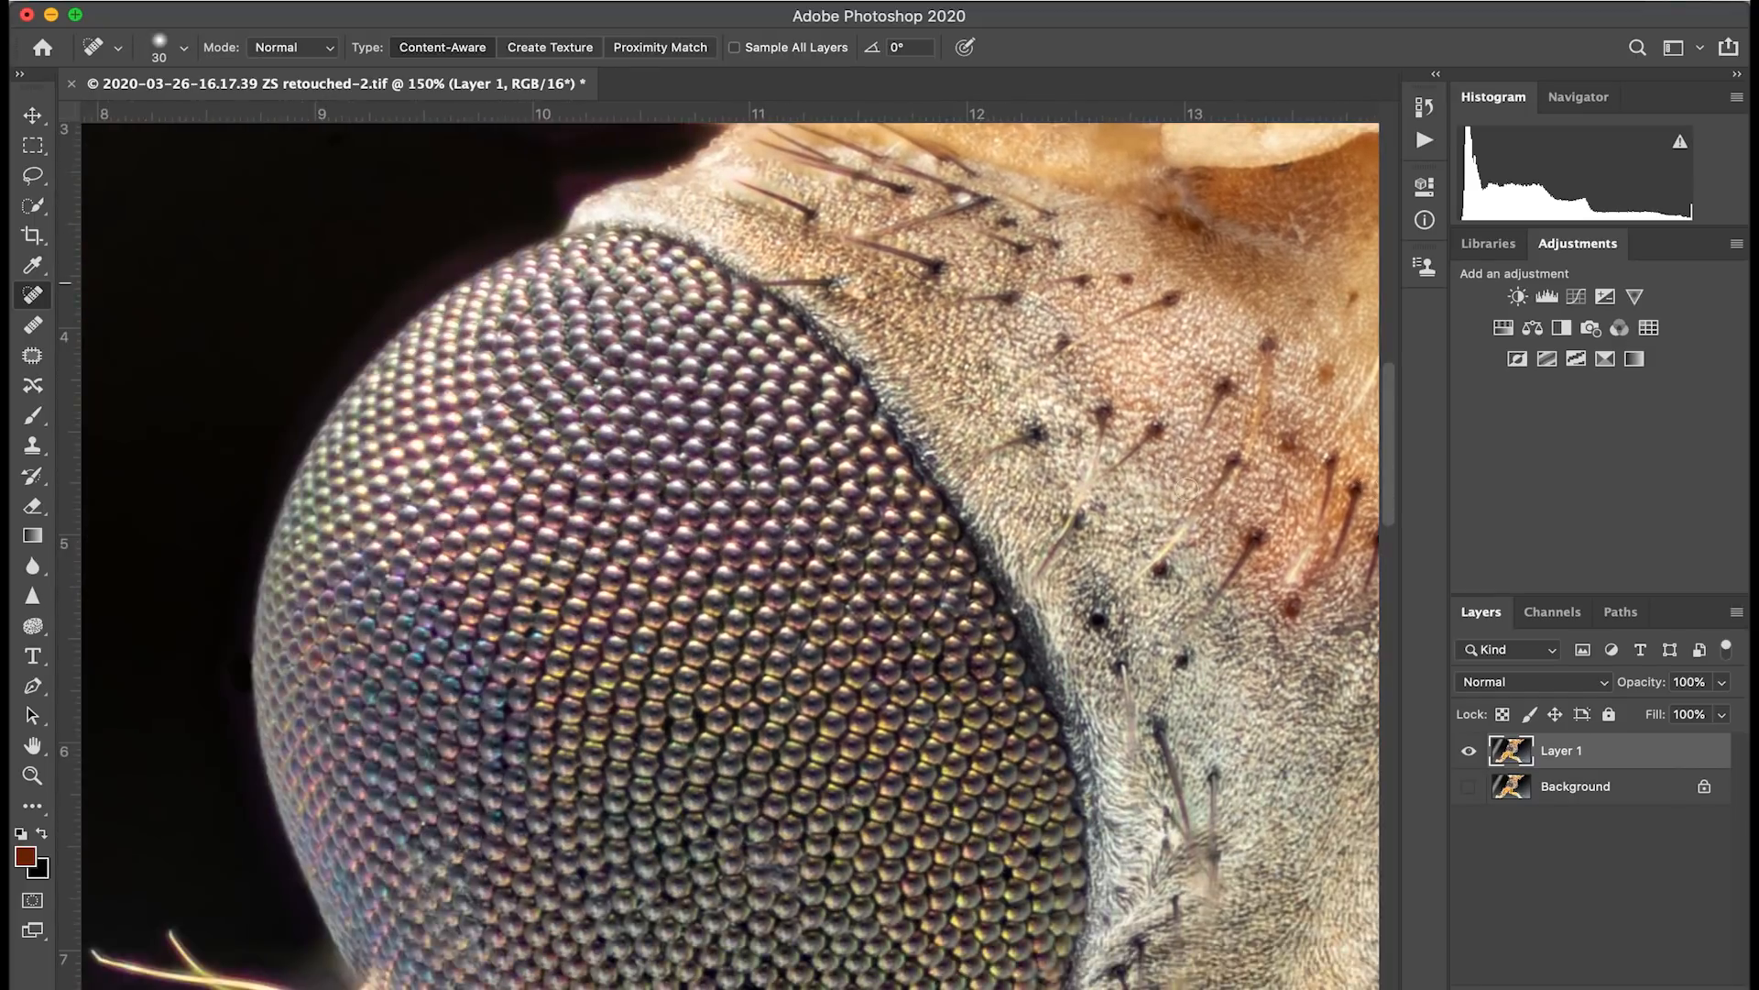
pyautogui.hscroll(-8, 1186, 488)
pyautogui.scroll(-10, 1186, 488)
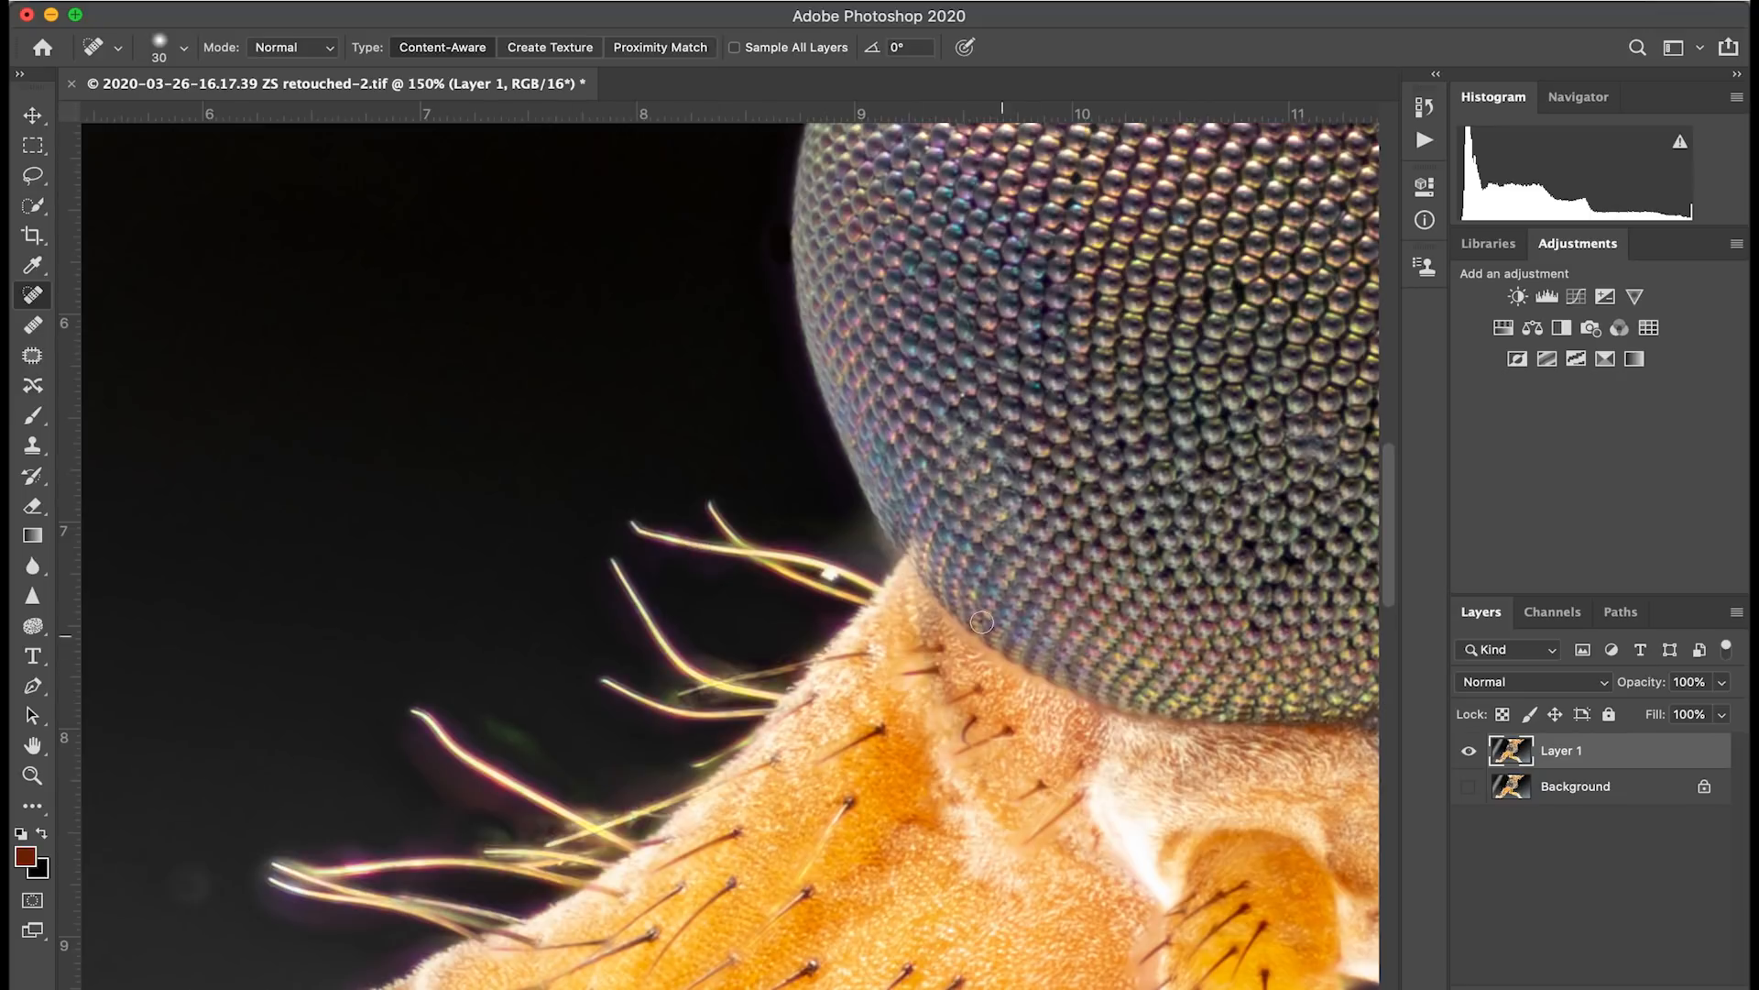
pyautogui.click(831, 574)
pyautogui.click(829, 574)
pyautogui.hscroll(-5, 863, 543)
pyautogui.scroll(-3, 863, 543)
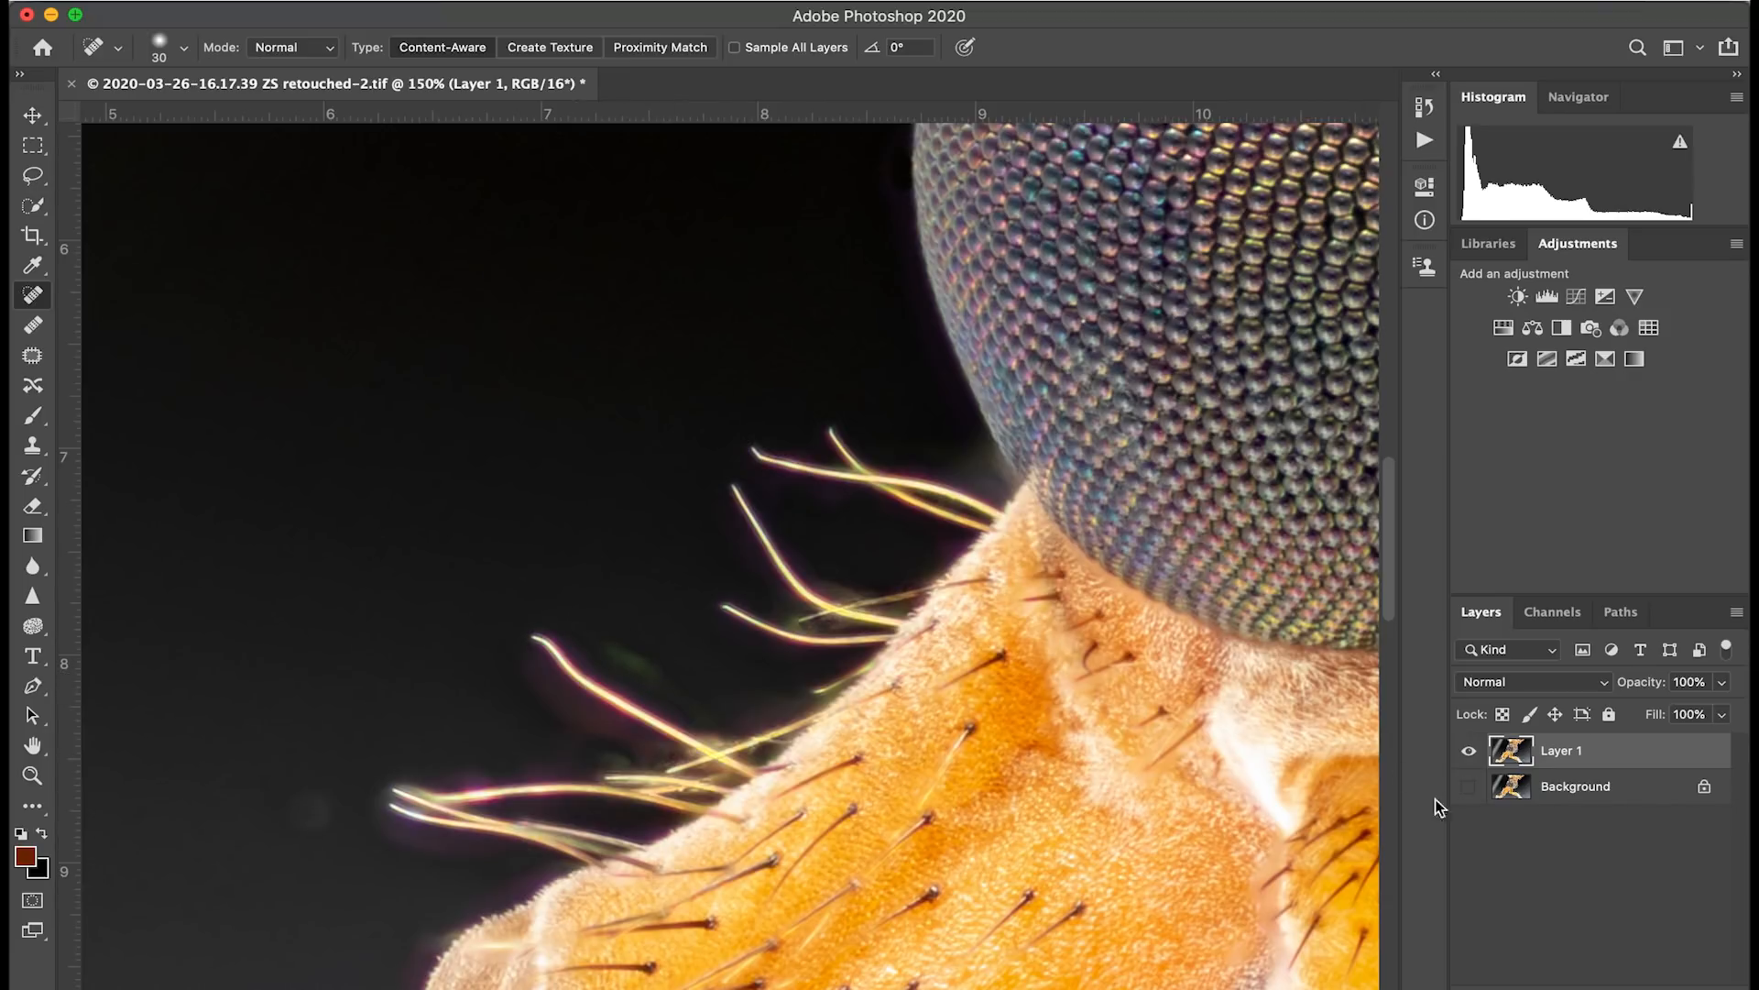
# Open Layer 1 in the Camera Raw Filter and set the lens-correction purple defringe amount to 12
pyautogui.click(577, 2)
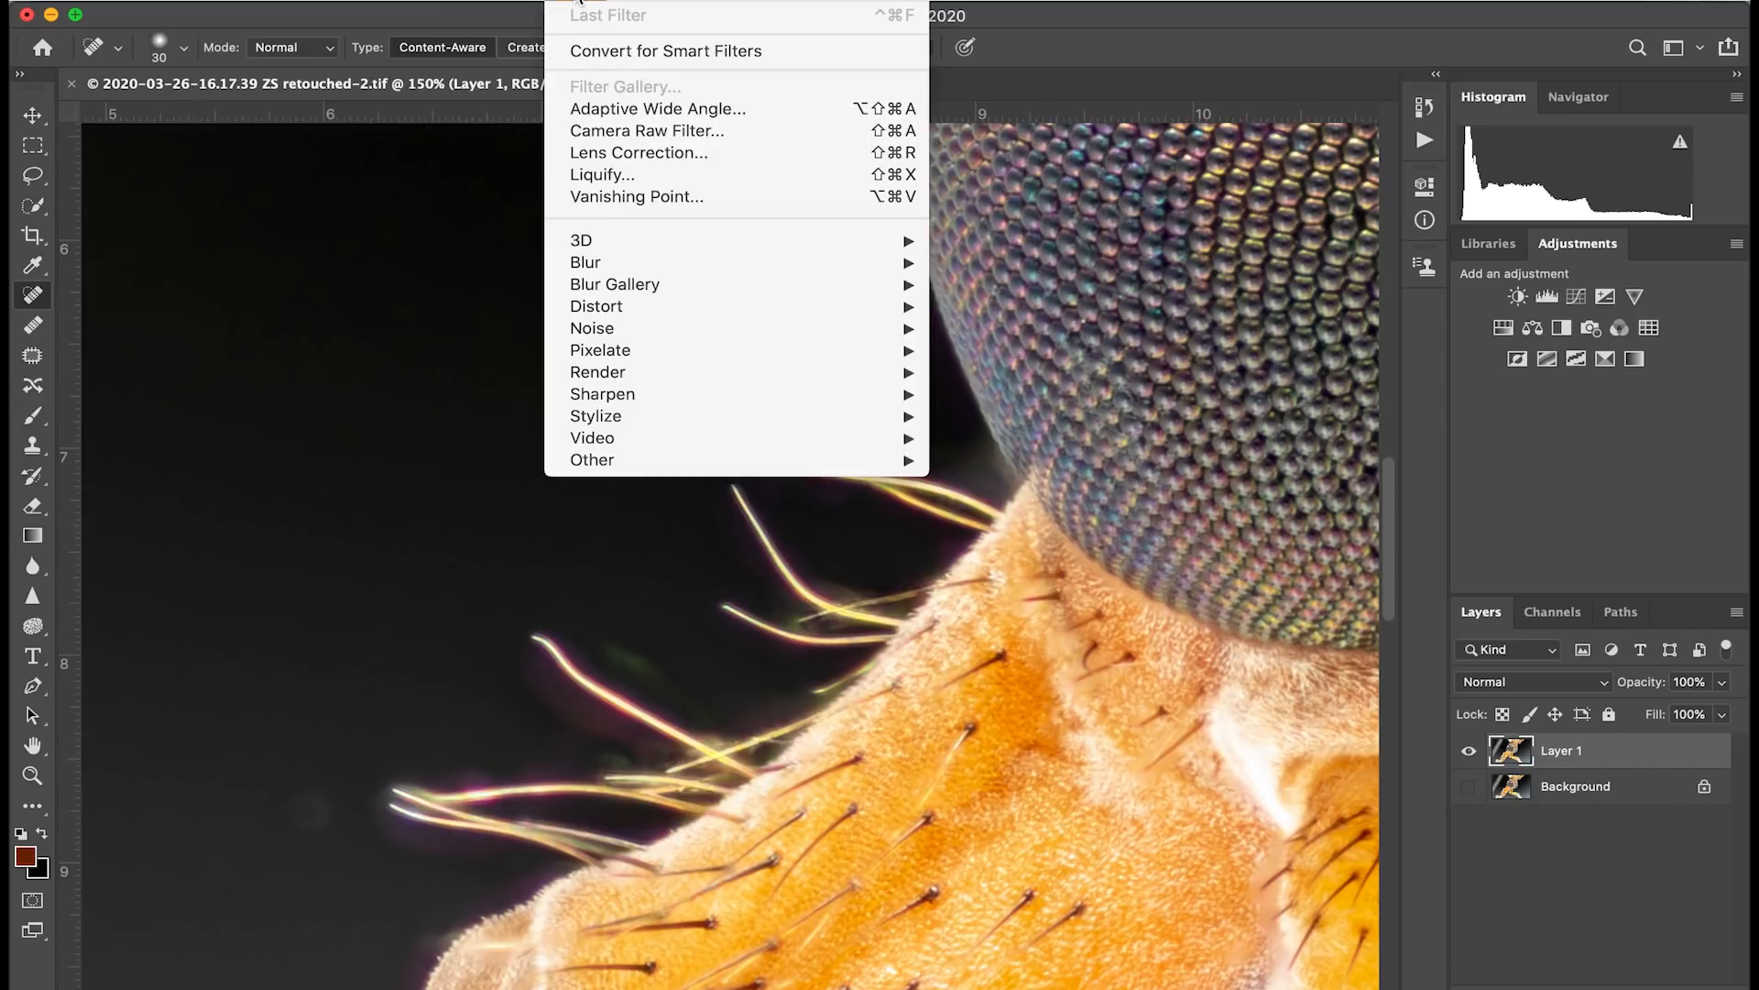
pyautogui.click(642, 130)
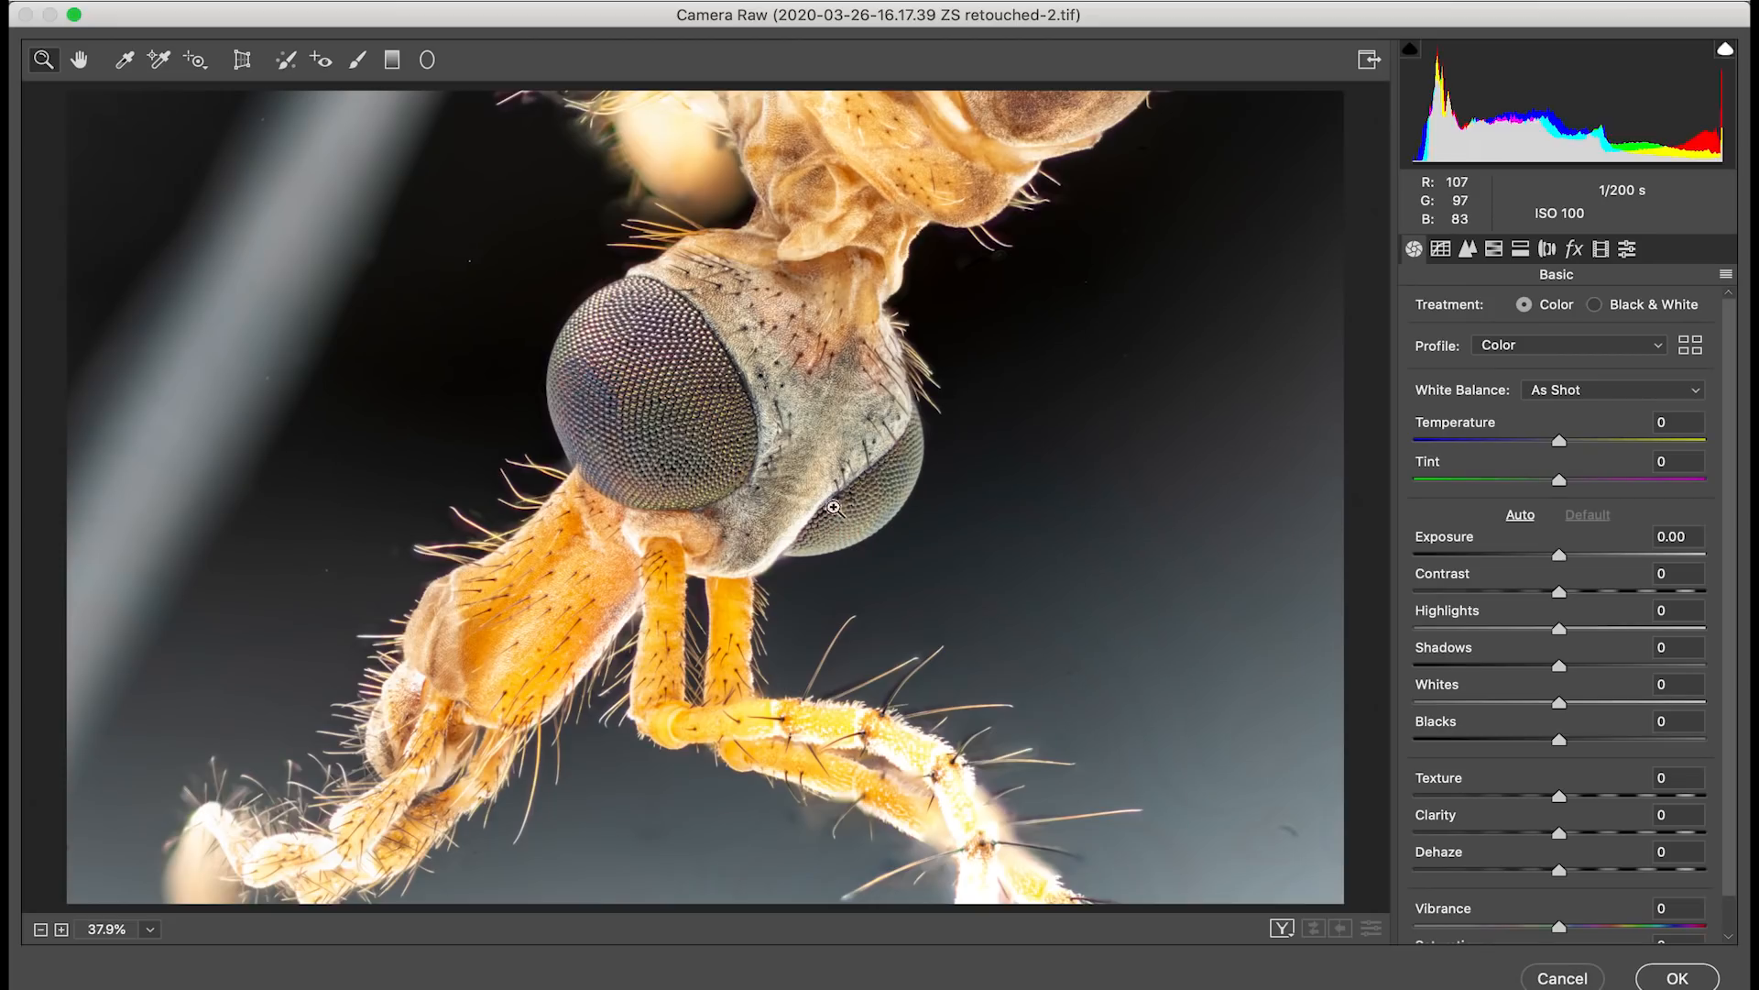
pyautogui.click(1547, 249)
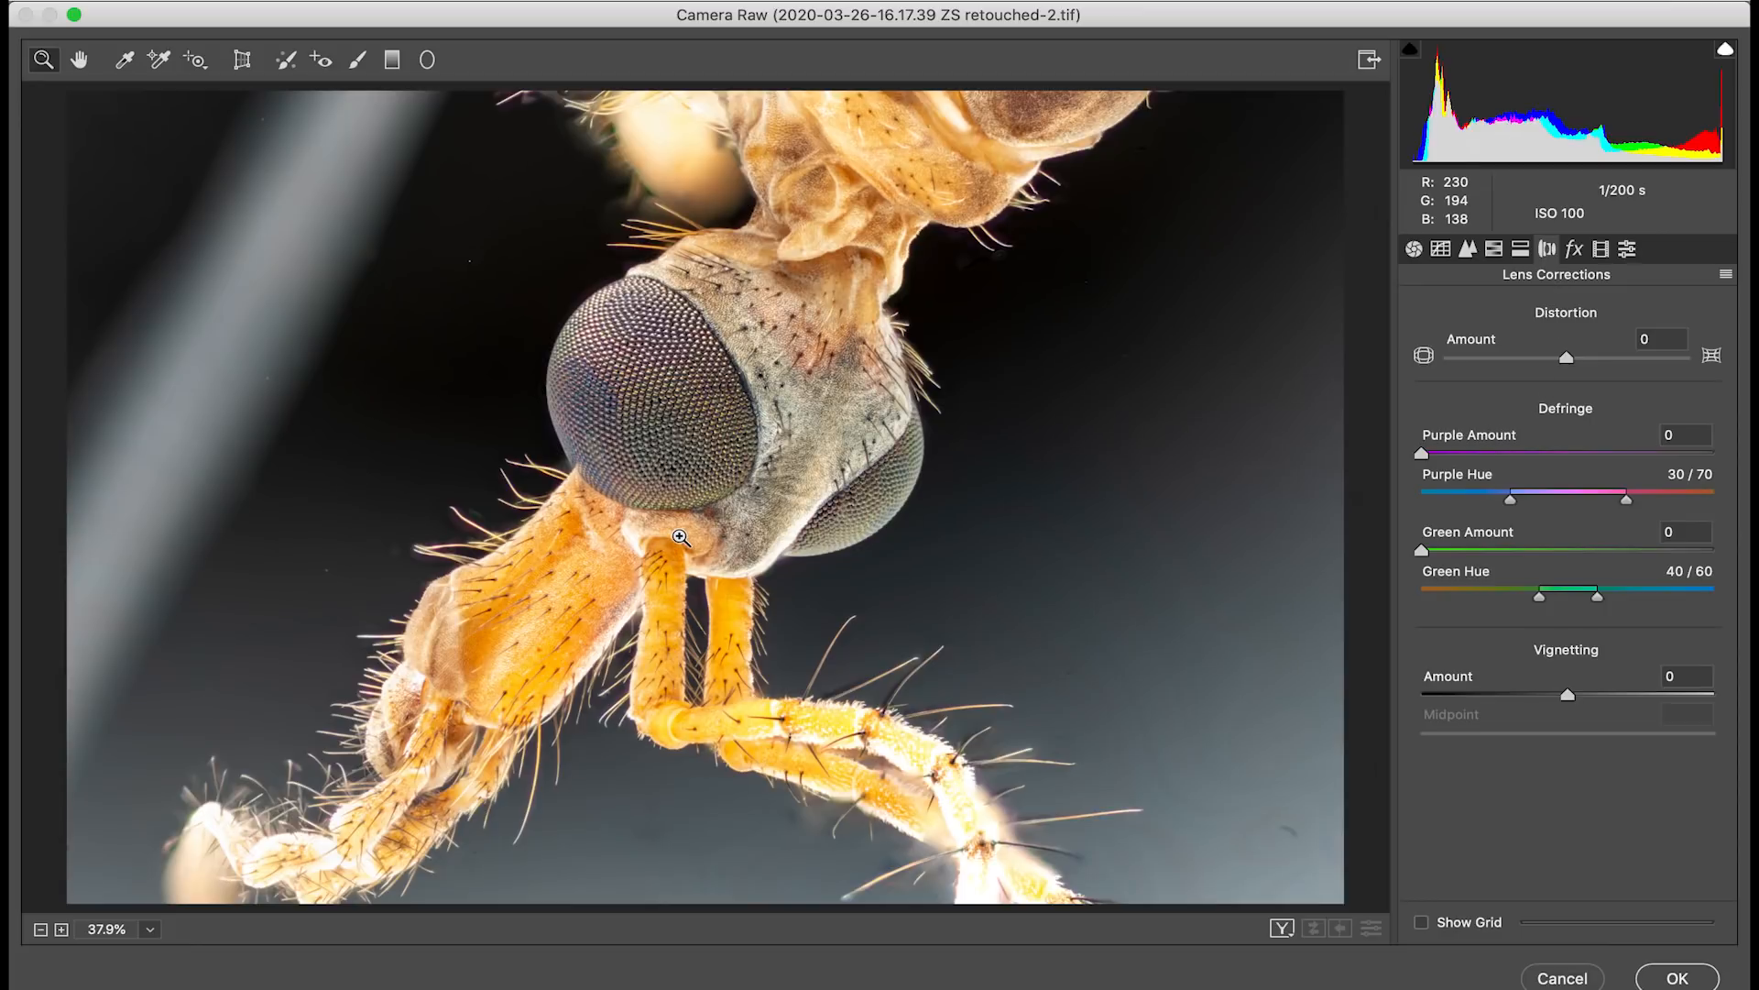
pyautogui.click(61, 929)
pyautogui.click(60, 929)
pyautogui.click(60, 929)
pyautogui.click(60, 929)
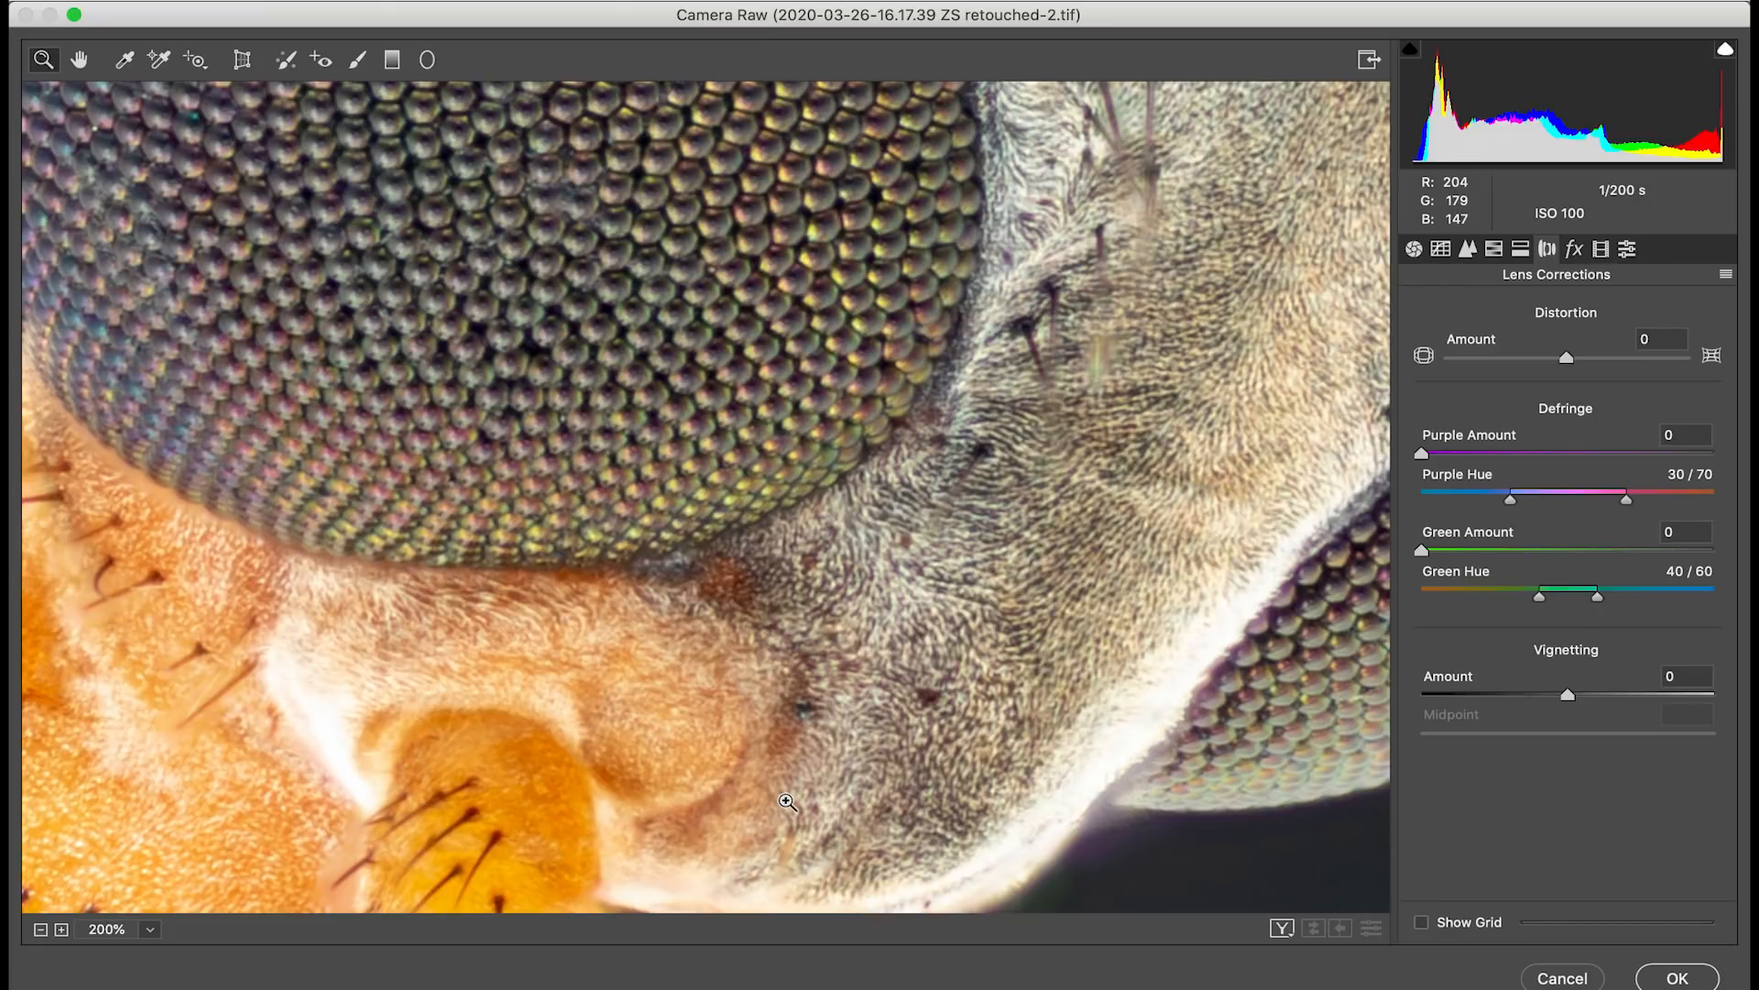
pyautogui.hscroll(-9, 788, 802)
pyautogui.hscroll(-2, 788, 802)
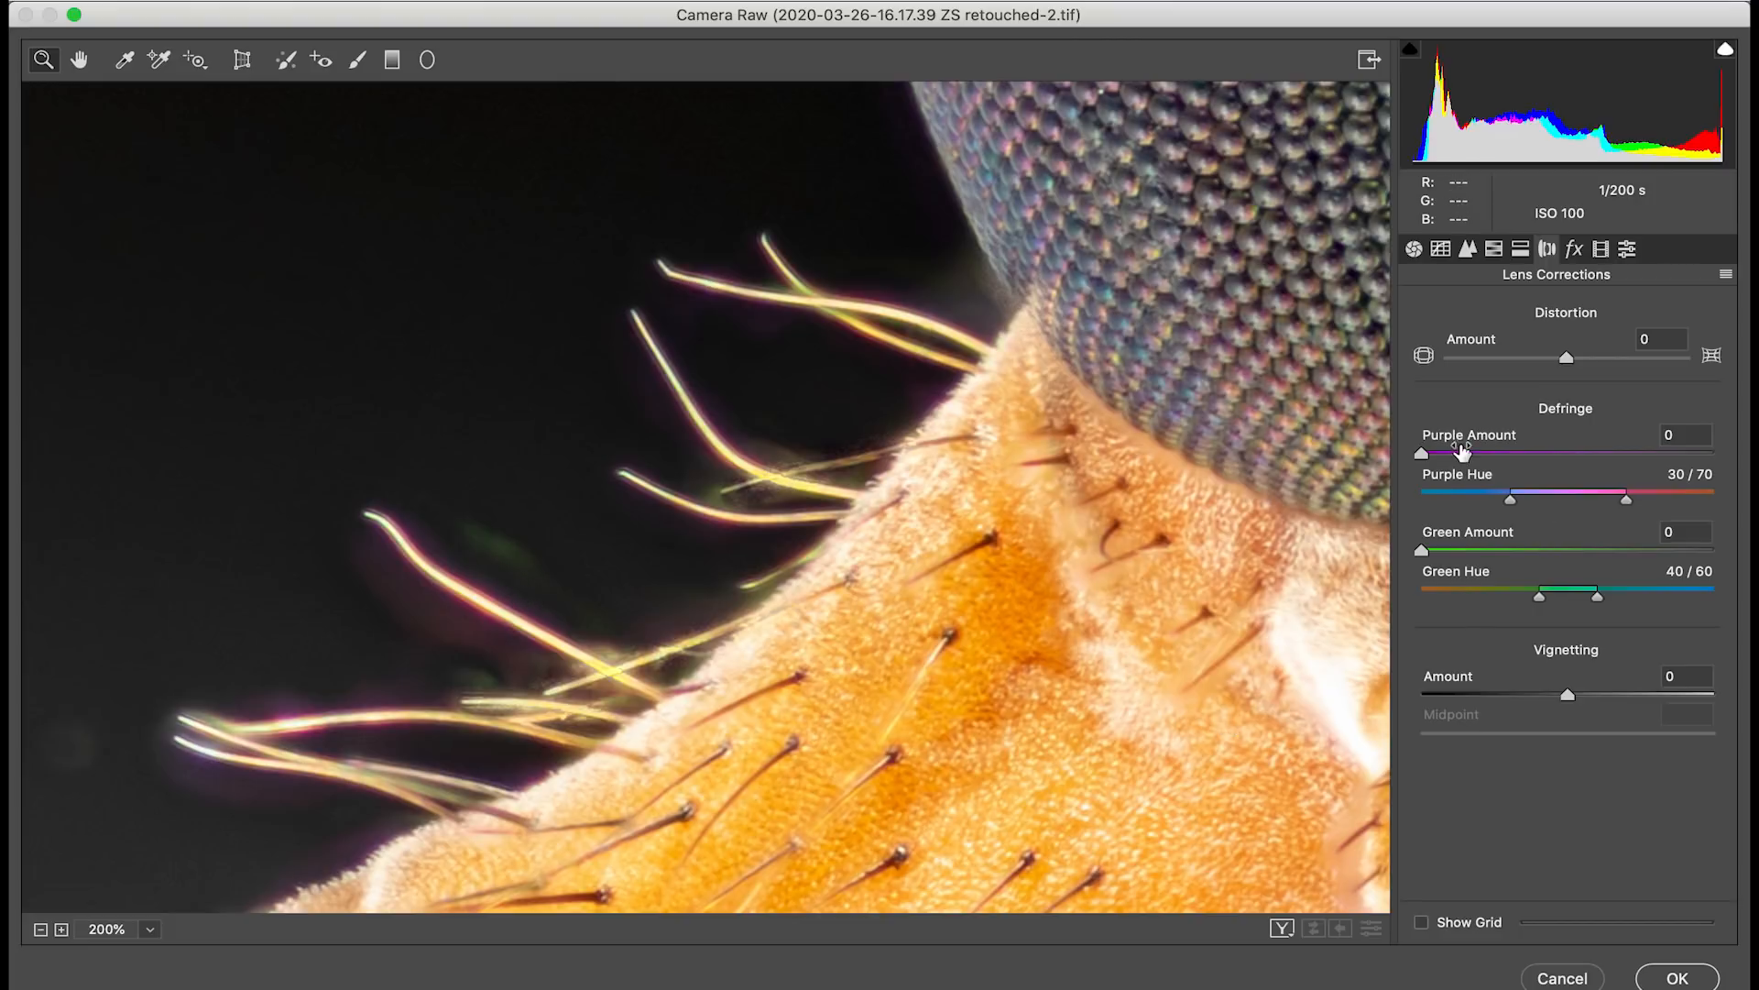
pyautogui.moveTo(1422, 454); pyautogui.dragTo(1548, 446)
pyautogui.moveTo(1565, 445)
pyautogui.mouseDown()
pyautogui.moveTo(1634, 446)
pyautogui.moveTo(1598, 449)
pyautogui.mouseUp()
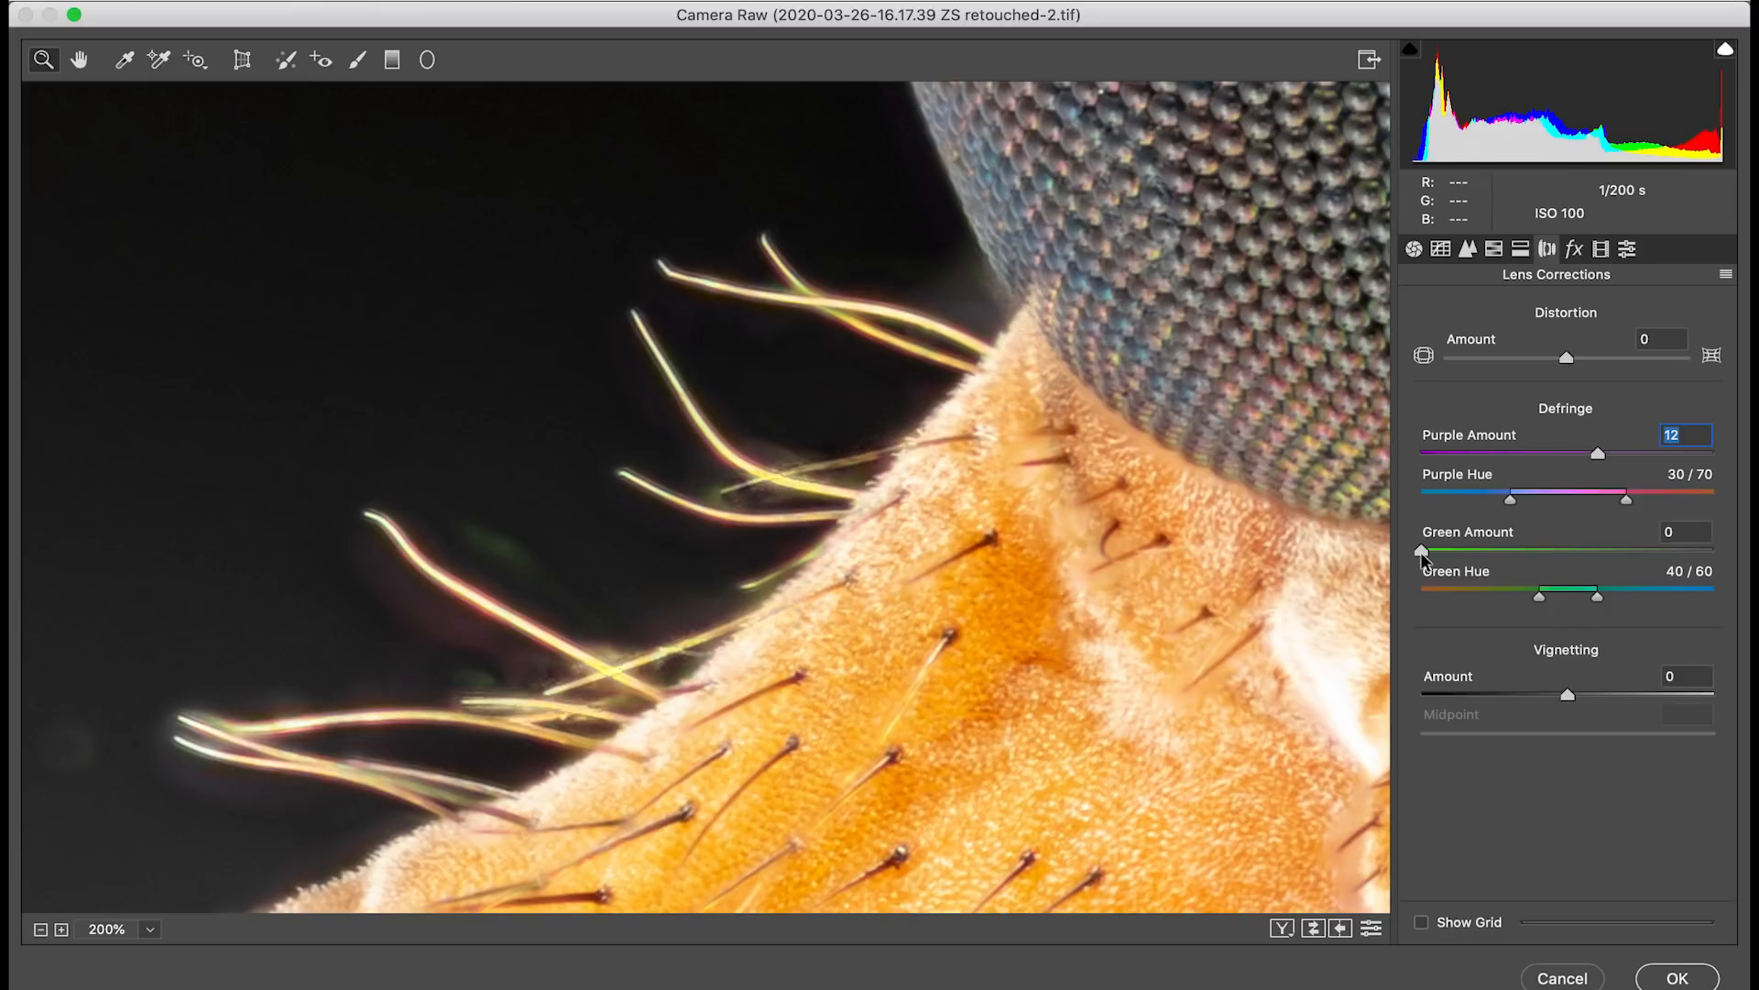
# Set the green defringe to amount 12 with hue 29/54, raise the purple amount to 13, and apply the filter
pyautogui.moveTo(1491, 550); pyautogui.dragTo(1509, 601)
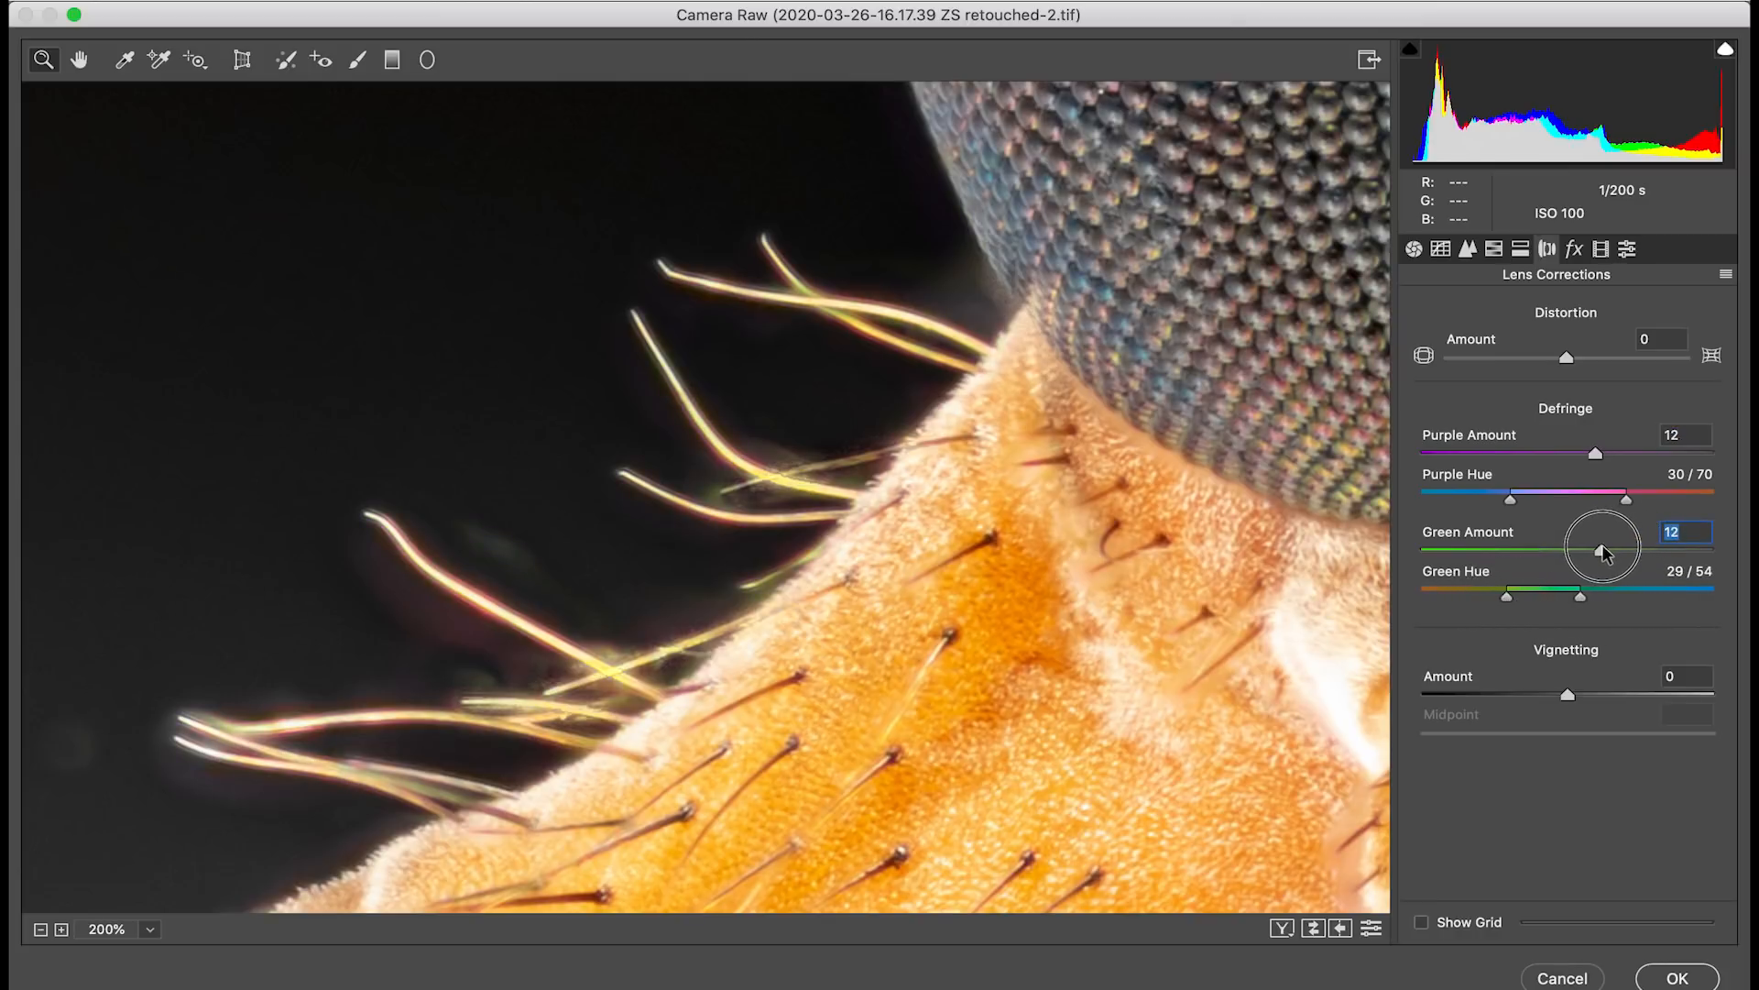
pyautogui.moveTo(1596, 455)
pyautogui.mouseDown()
pyautogui.moveTo(1640, 454)
pyautogui.moveTo(1610, 454)
pyautogui.mouseUp()
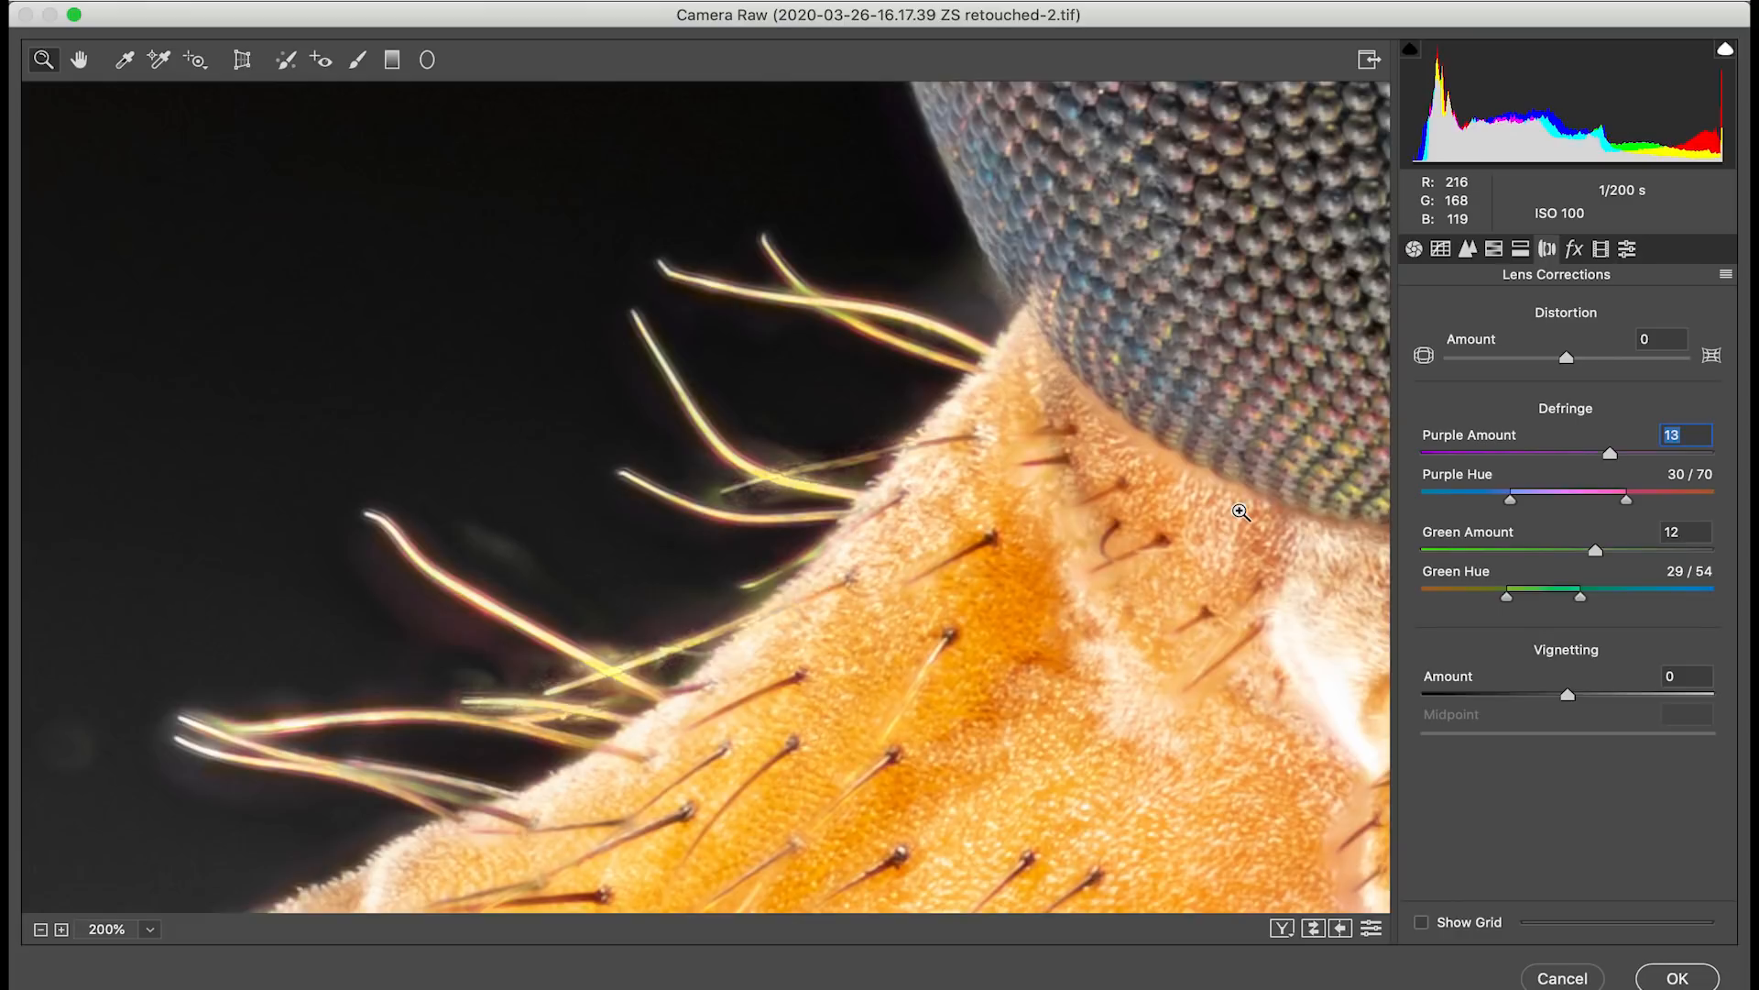
pyautogui.scroll(-3, 1241, 508)
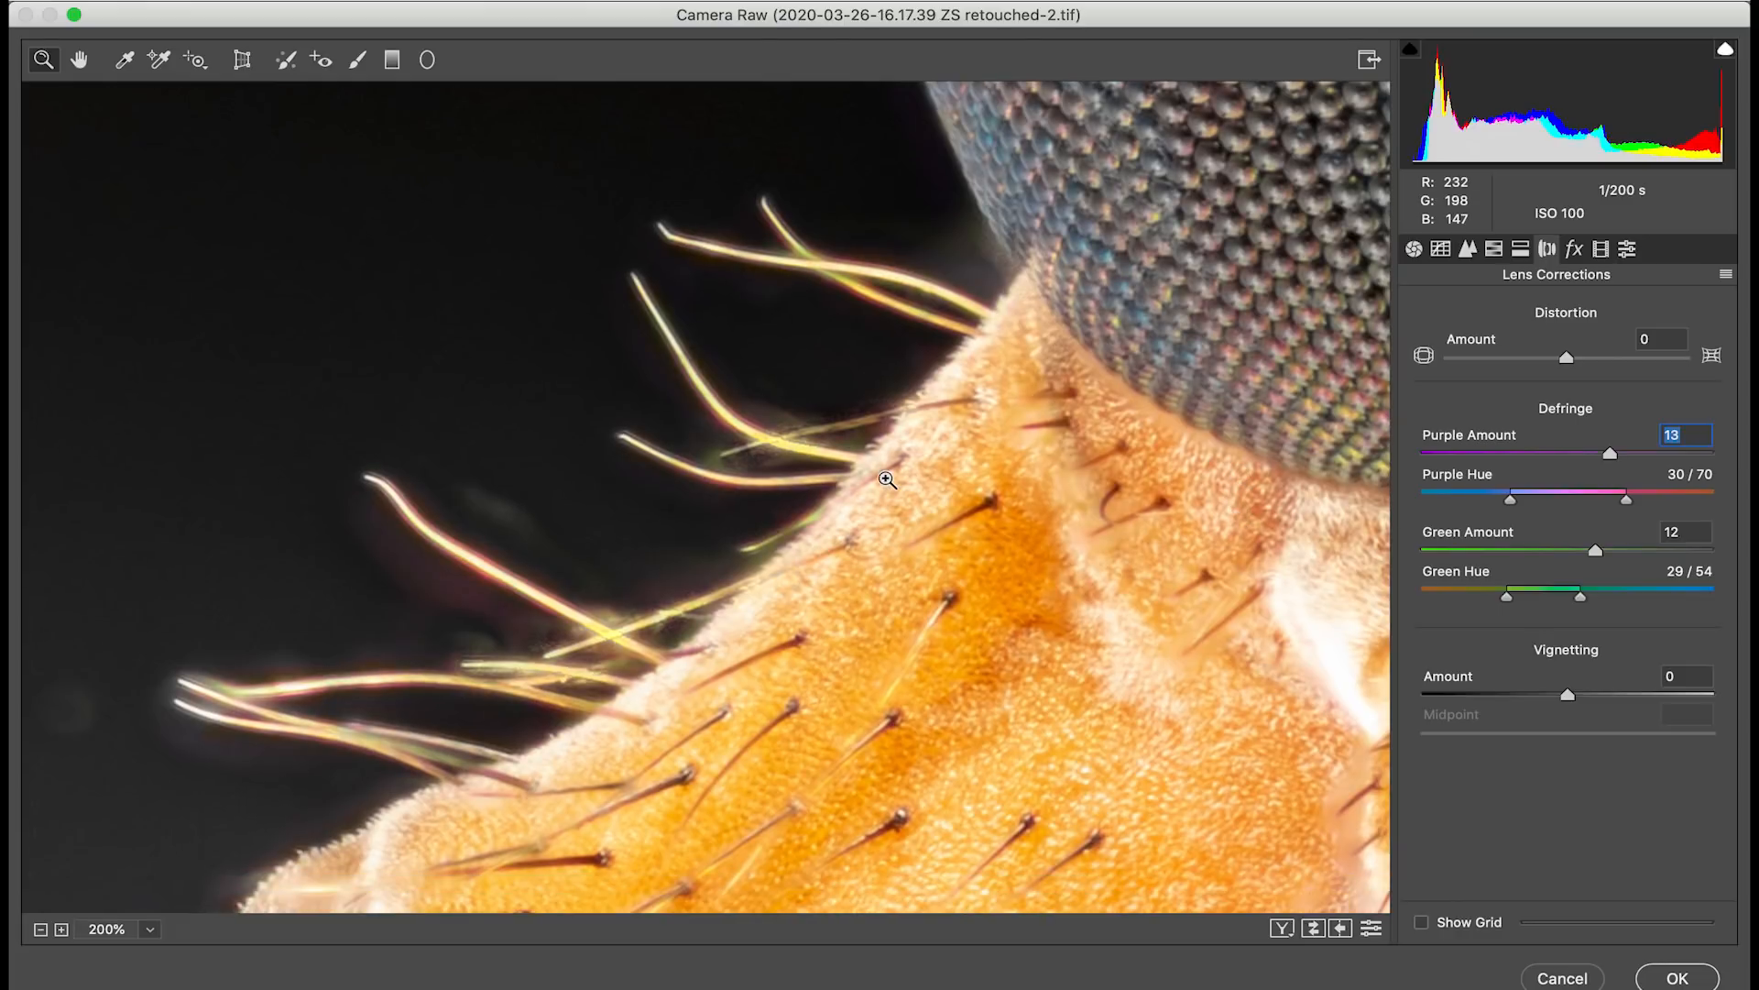
pyautogui.scroll(-5, 885, 479)
pyautogui.hscroll(-2, 885, 480)
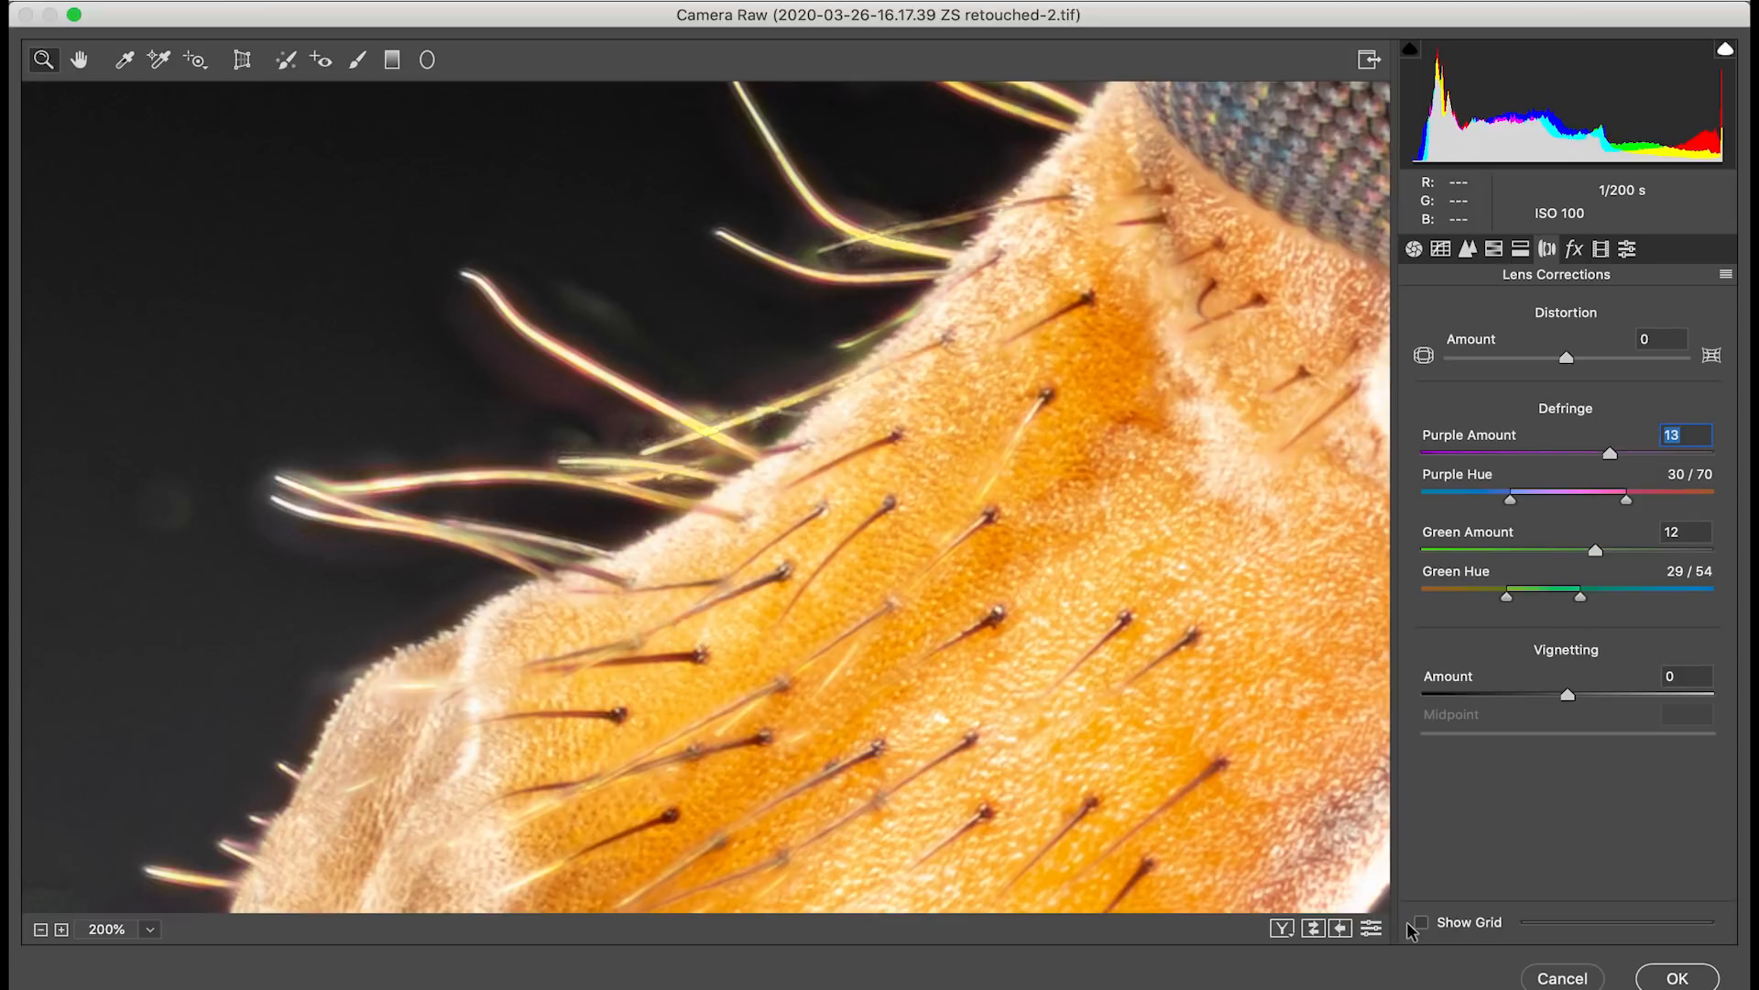
pyautogui.click(1678, 978)
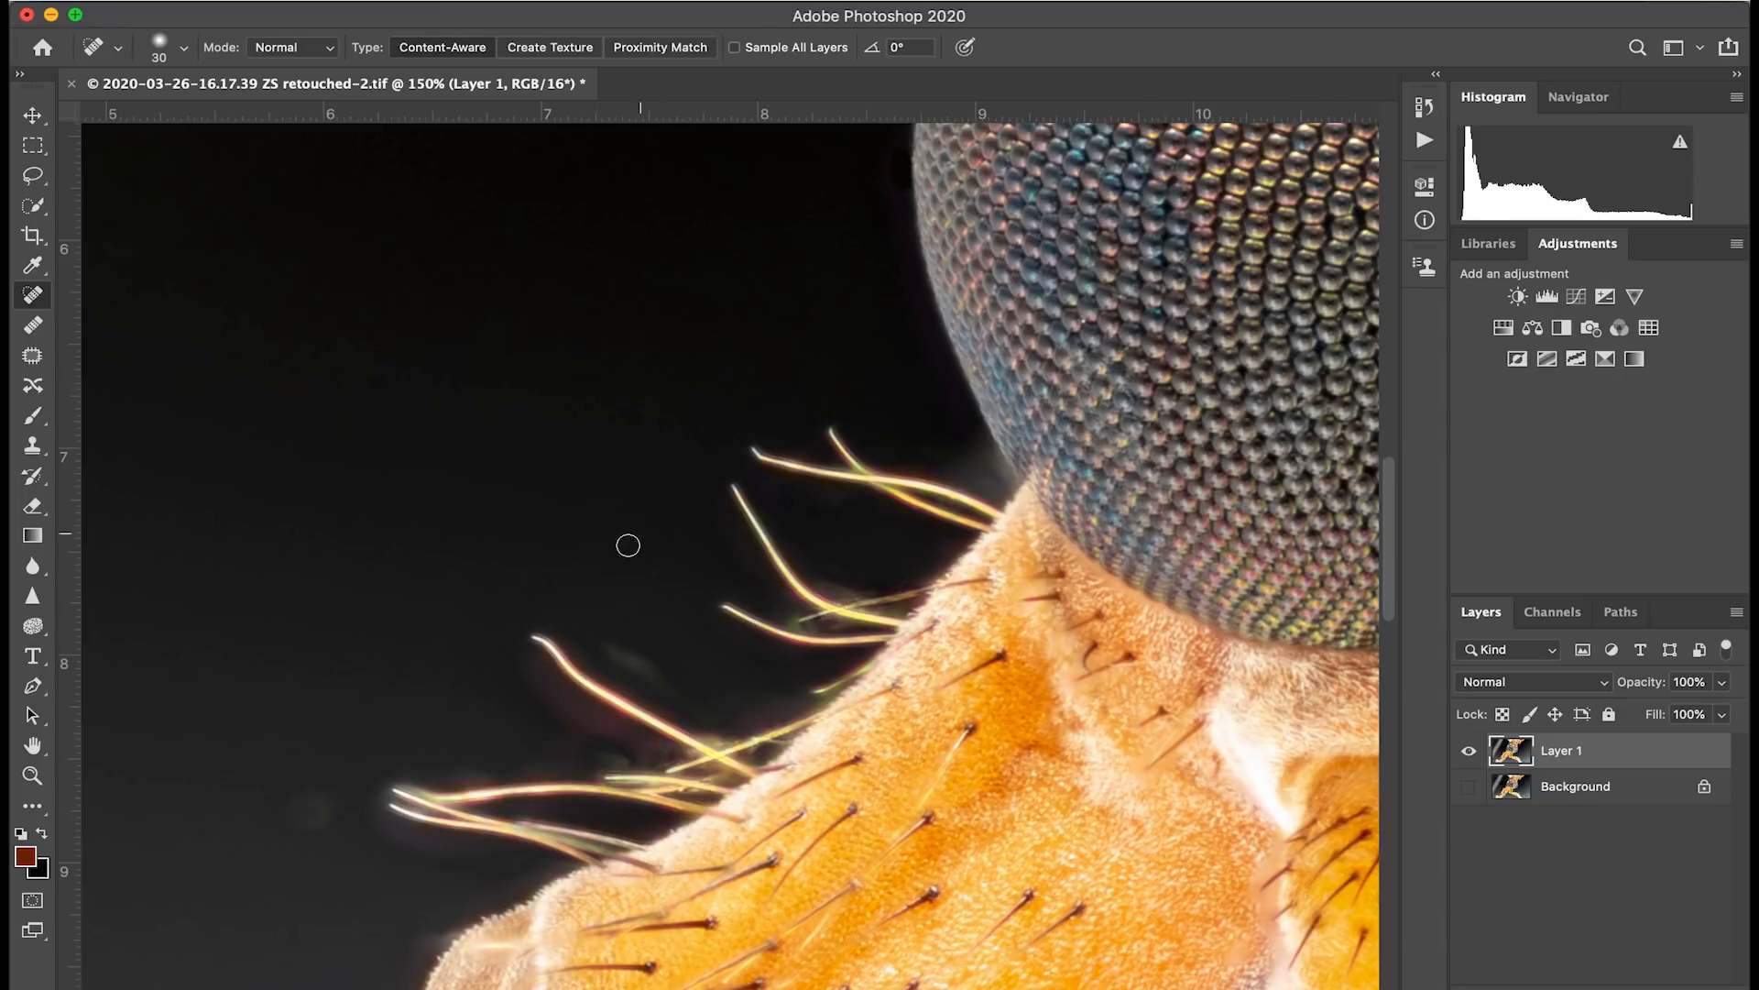
# Clone clean dark background over the greenish glow above the long curved hair on the snout, down to the hair bases
pyautogui.press('s')
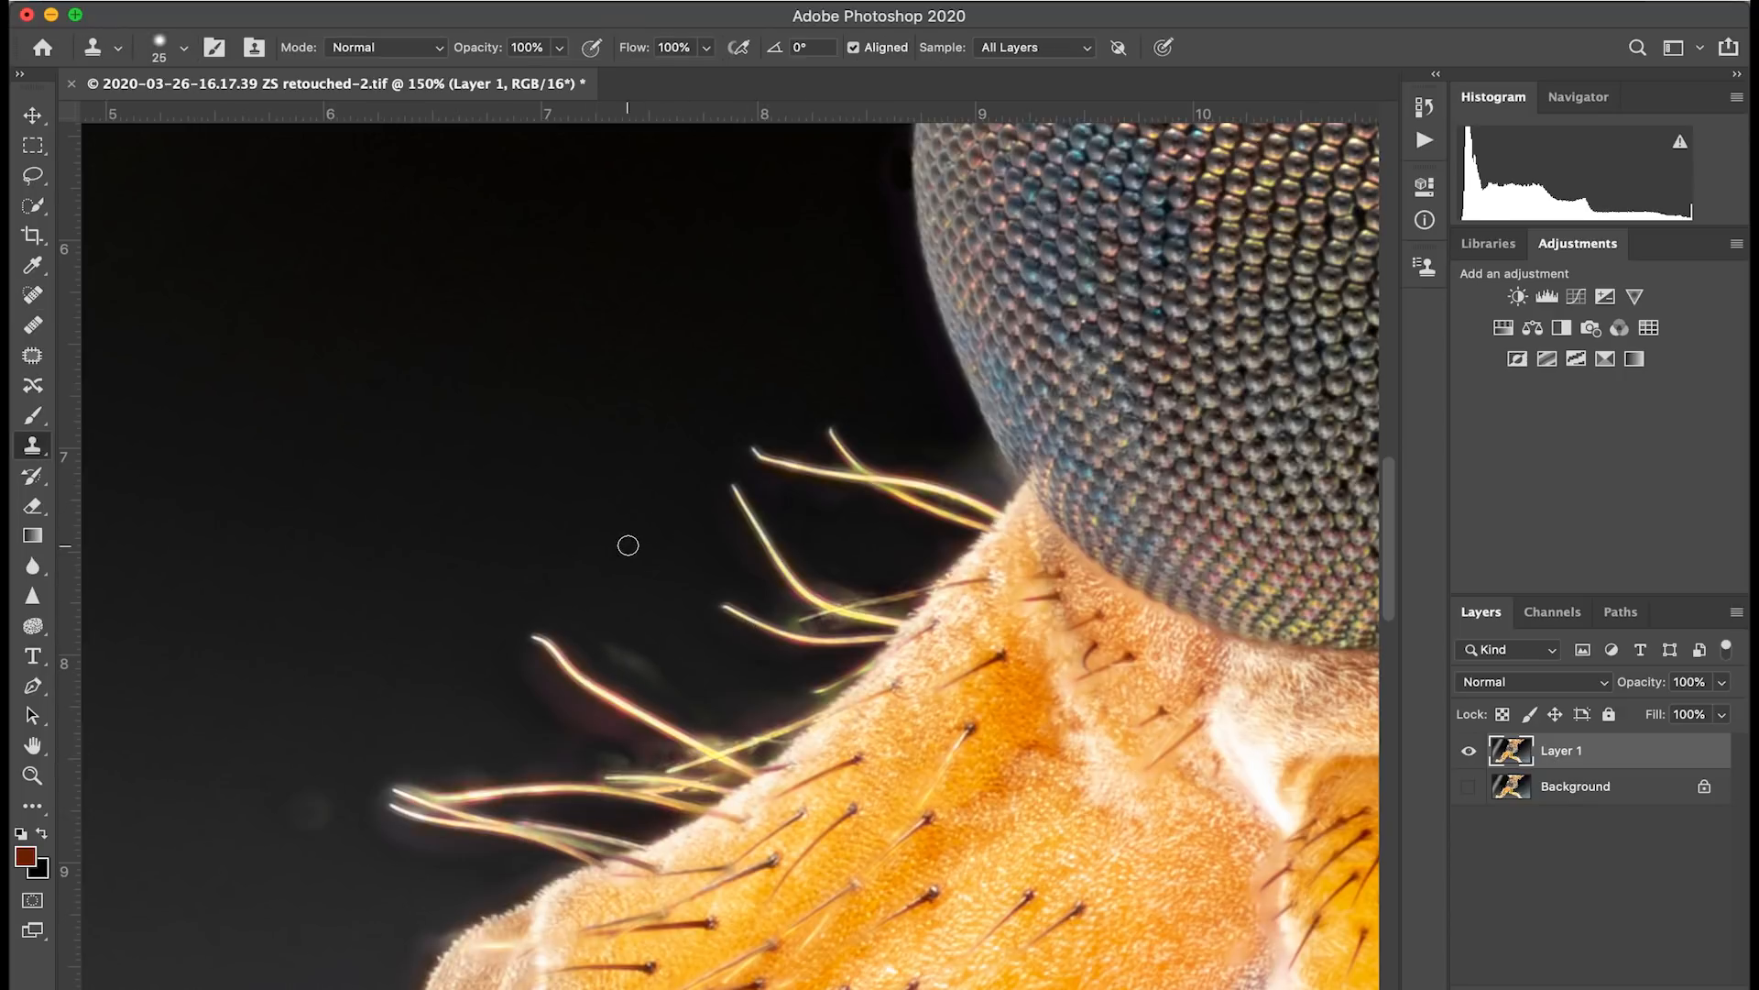
pyautogui.moveTo(587, 630)
pyautogui.mouseDown()
pyautogui.moveTo(651, 672)
pyautogui.moveTo(613, 658)
pyautogui.moveTo(632, 671)
pyautogui.moveTo(637, 652)
pyautogui.moveTo(641, 671)
pyautogui.moveTo(614, 674)
pyautogui.moveTo(491, 601)
pyautogui.mouseUp()
pyautogui.keyDown('alt'); pyautogui.click(630, 612); pyautogui.keyUp('alt')
pyautogui.moveTo(597, 668)
pyautogui.mouseDown()
pyautogui.moveTo(668, 691)
pyautogui.moveTo(652, 676)
pyautogui.mouseUp()
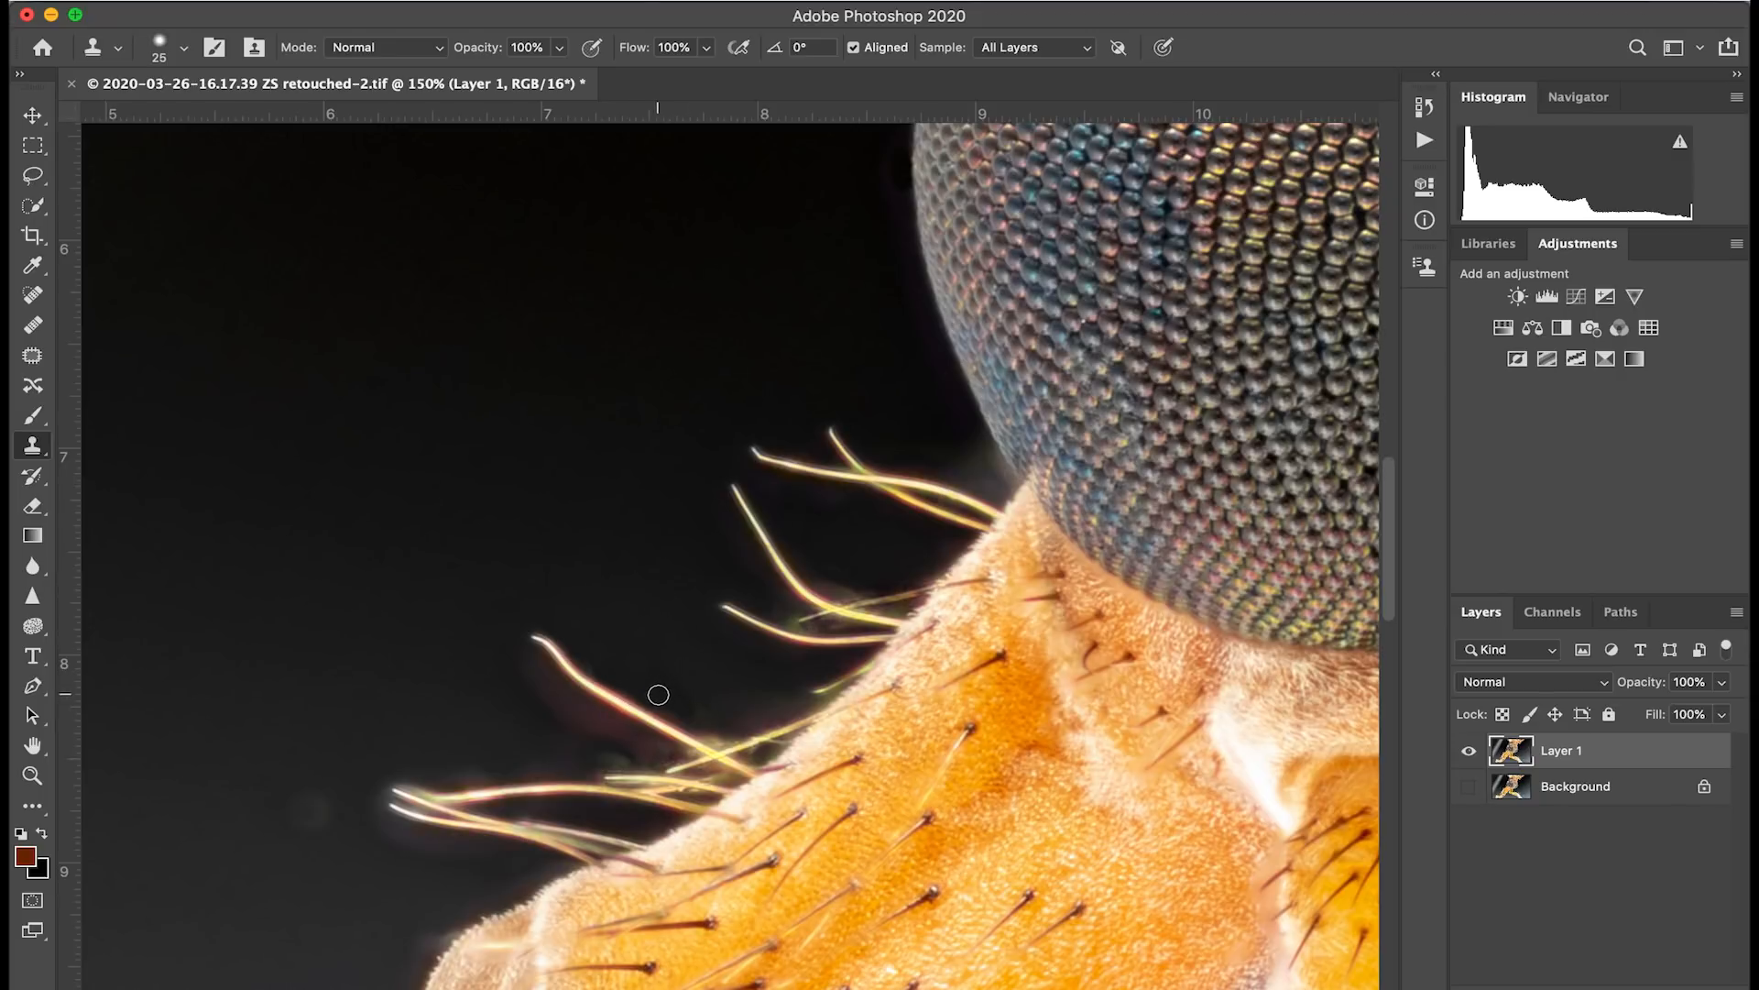
pyautogui.moveTo(657, 706); pyautogui.dragTo(707, 718)
pyautogui.moveTo(701, 730)
pyautogui.mouseDown()
pyautogui.moveTo(733, 734)
pyautogui.moveTo(785, 702)
pyautogui.mouseUp()
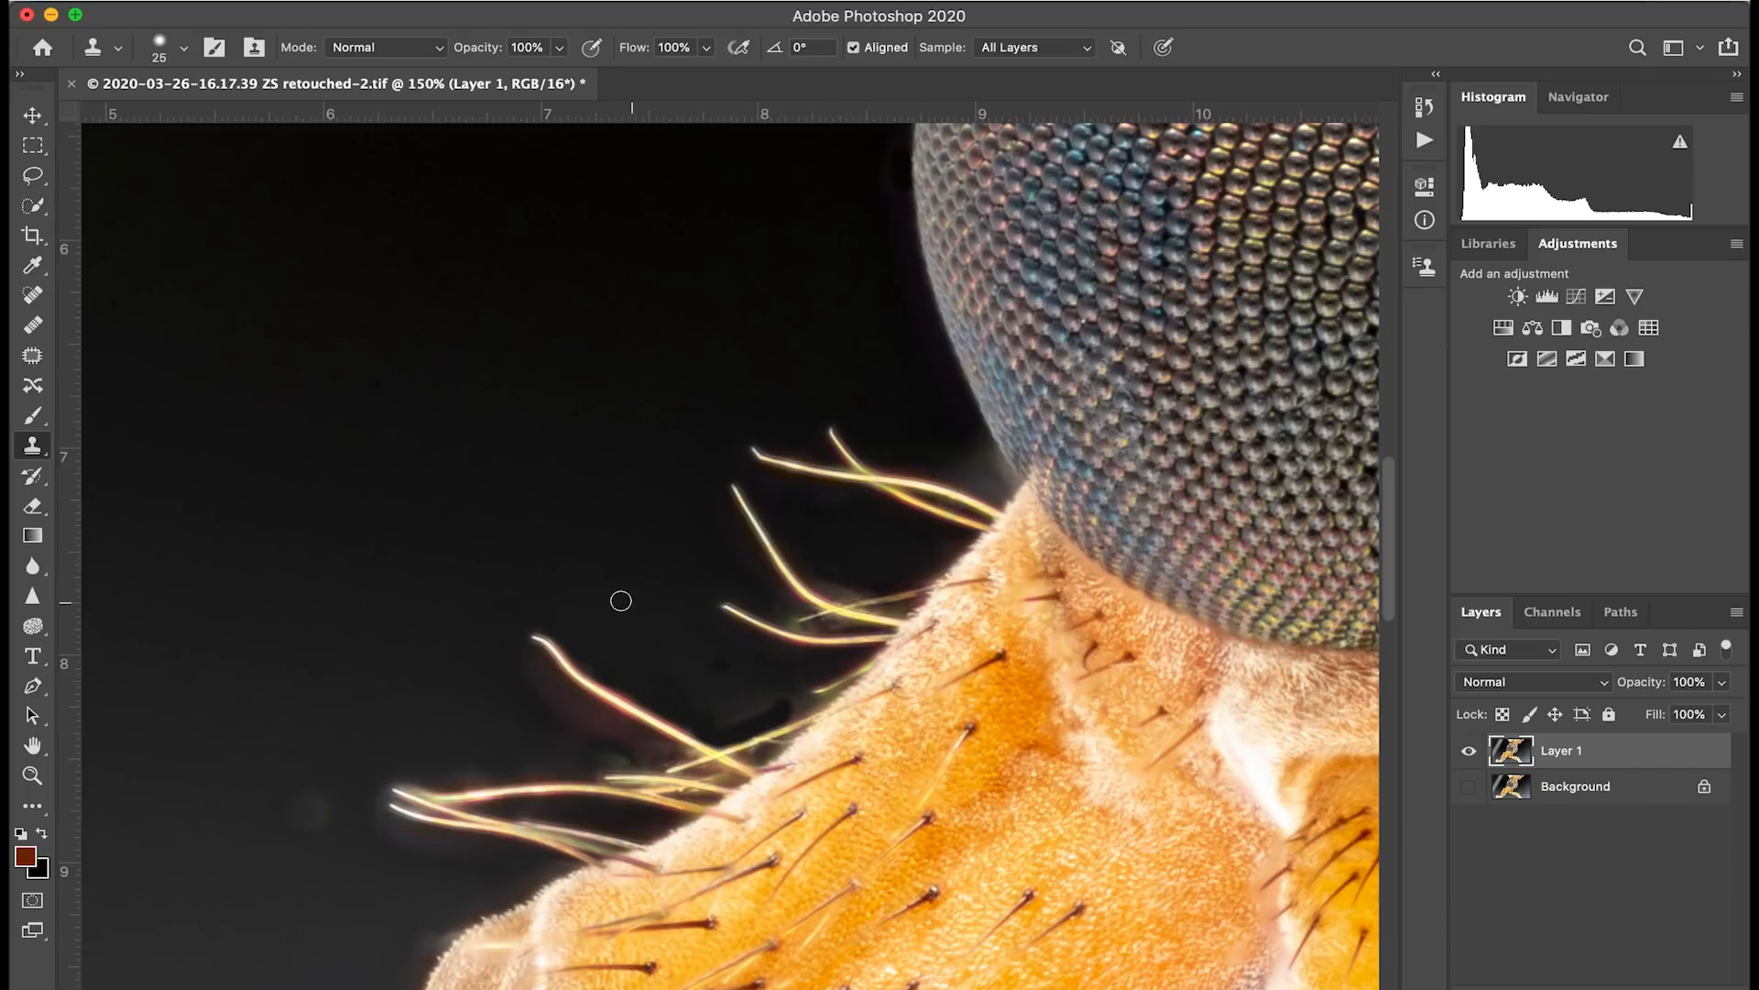
# Even out the cloned background patches above the long curved hair with a 45 px Clone Stamp brush
pyautogui.press(']')
pyautogui.press(']')
pyautogui.keyDown('alt'); pyautogui.click(615, 537); pyautogui.keyUp('alt')
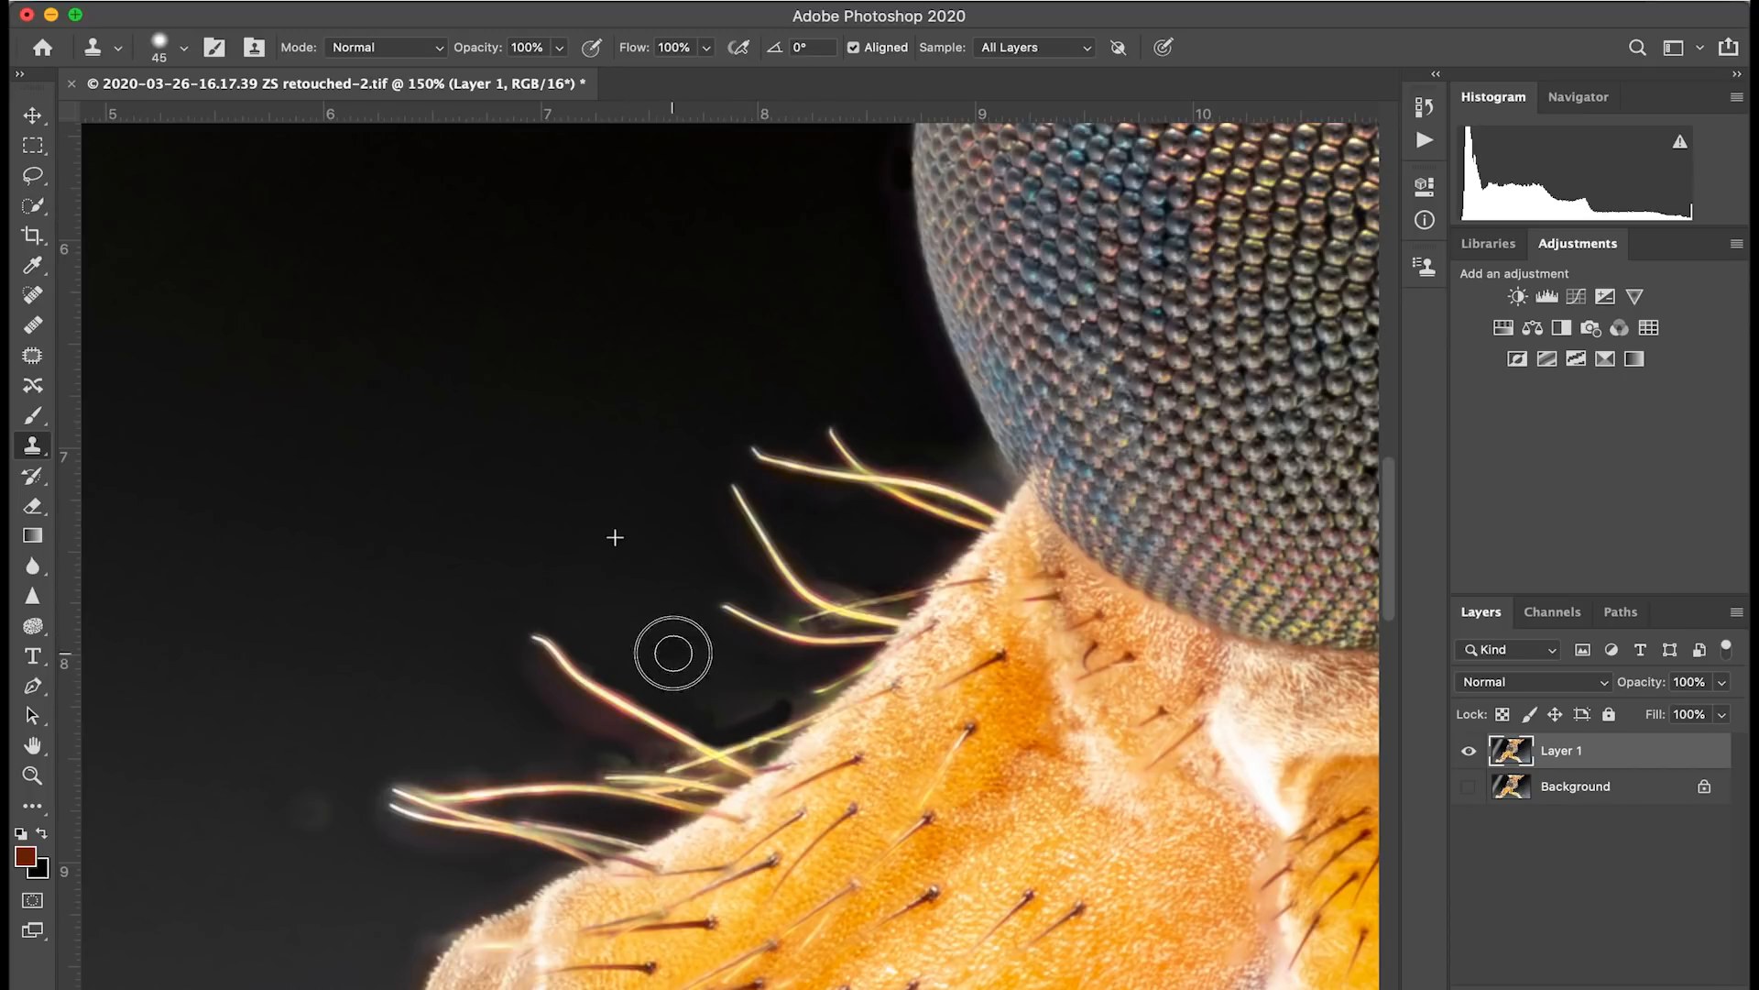
pyautogui.moveTo(673, 653)
pyautogui.mouseDown()
pyautogui.moveTo(773, 699)
pyautogui.moveTo(703, 632)
pyautogui.moveTo(593, 656)
pyautogui.moveTo(566, 689)
pyautogui.mouseUp()
# Clone dark background over the haze around the upper snout hairs and beside the large eye with a 25 px brush
pyautogui.press('[')
pyautogui.press('[')
pyautogui.press('[')
pyautogui.press('[')
pyautogui.keyDown('alt'); pyautogui.click(871, 391); pyautogui.keyUp('alt')
pyautogui.moveTo(986, 442); pyautogui.dragTo(977, 456)
pyautogui.keyDown('alt'); pyautogui.click(902, 399); pyautogui.keyUp('alt')
pyautogui.moveTo(935, 449)
pyautogui.mouseDown()
pyautogui.moveTo(971, 483)
pyautogui.moveTo(935, 428)
pyautogui.moveTo(981, 487)
pyautogui.moveTo(1002, 490)
pyautogui.moveTo(988, 468)
pyautogui.moveTo(1009, 483)
pyautogui.moveTo(959, 444)
pyautogui.moveTo(971, 483)
pyautogui.moveTo(860, 452)
pyautogui.mouseUp()
pyautogui.keyDown('alt'); pyautogui.click(937, 429); pyautogui.keyUp('alt')
pyautogui.keyDown('alt'); pyautogui.click(951, 431); pyautogui.keyUp('alt')
pyautogui.click(752, 480)
pyautogui.keyDown('alt'); pyautogui.click(766, 408); pyautogui.keyUp('alt')
pyautogui.moveTo(776, 448)
pyautogui.mouseDown()
pyautogui.moveTo(833, 453)
pyautogui.moveTo(803, 429)
pyautogui.mouseUp()
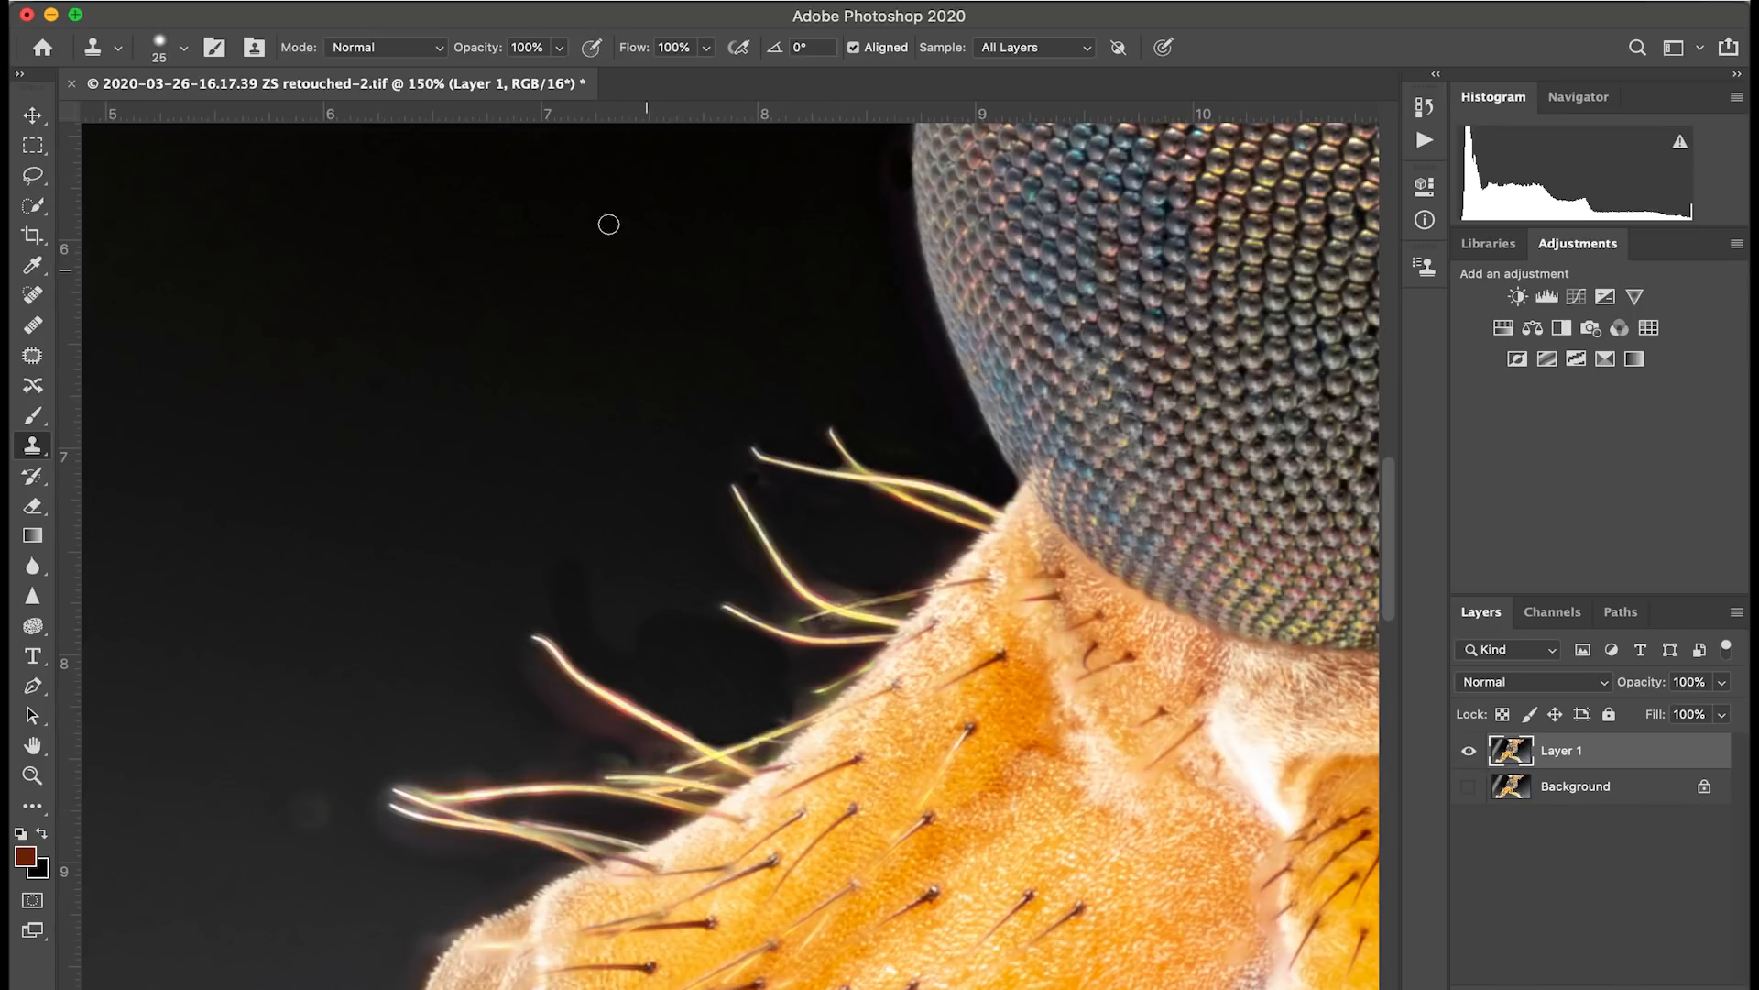
# Clone dark background over the purplish glow beneath the long curved hair on the snout
pyautogui.scroll(-5, 759, 581)
pyautogui.hscroll(-5, 760, 581)
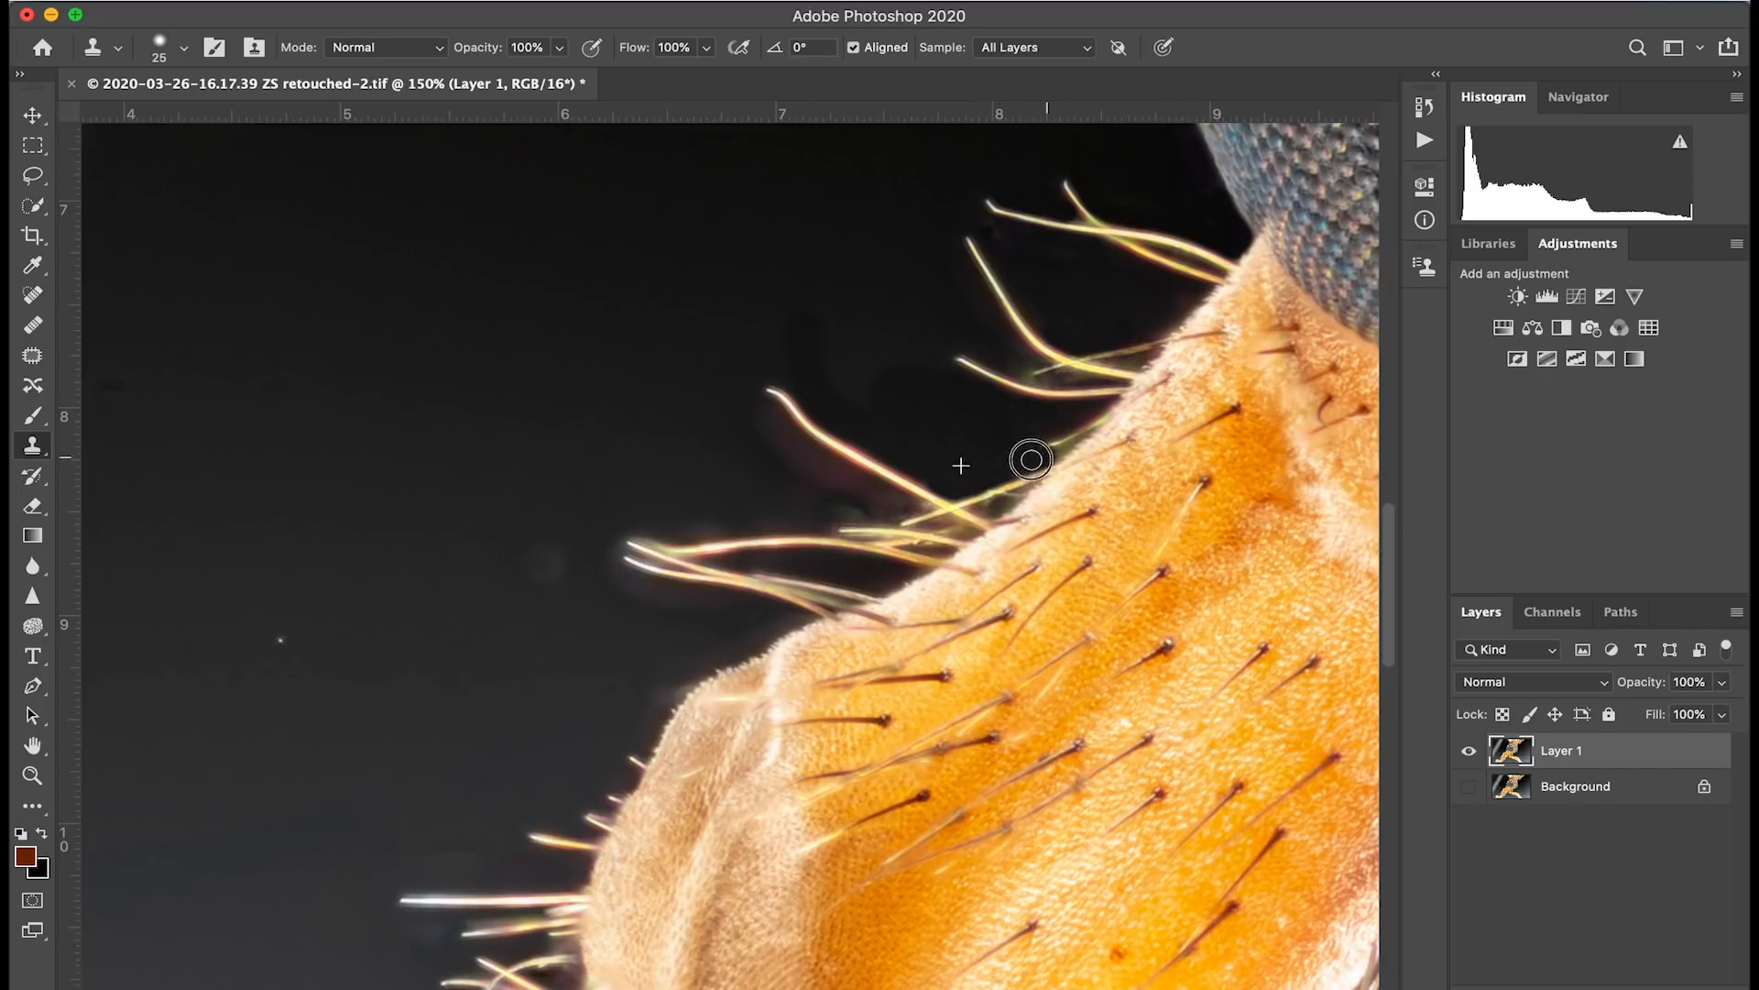
pyautogui.scroll(-7, 770, 487)
pyautogui.hscroll(-1, 770, 486)
pyautogui.scroll(3, 935, 287)
pyautogui.hscroll(-4, 935, 287)
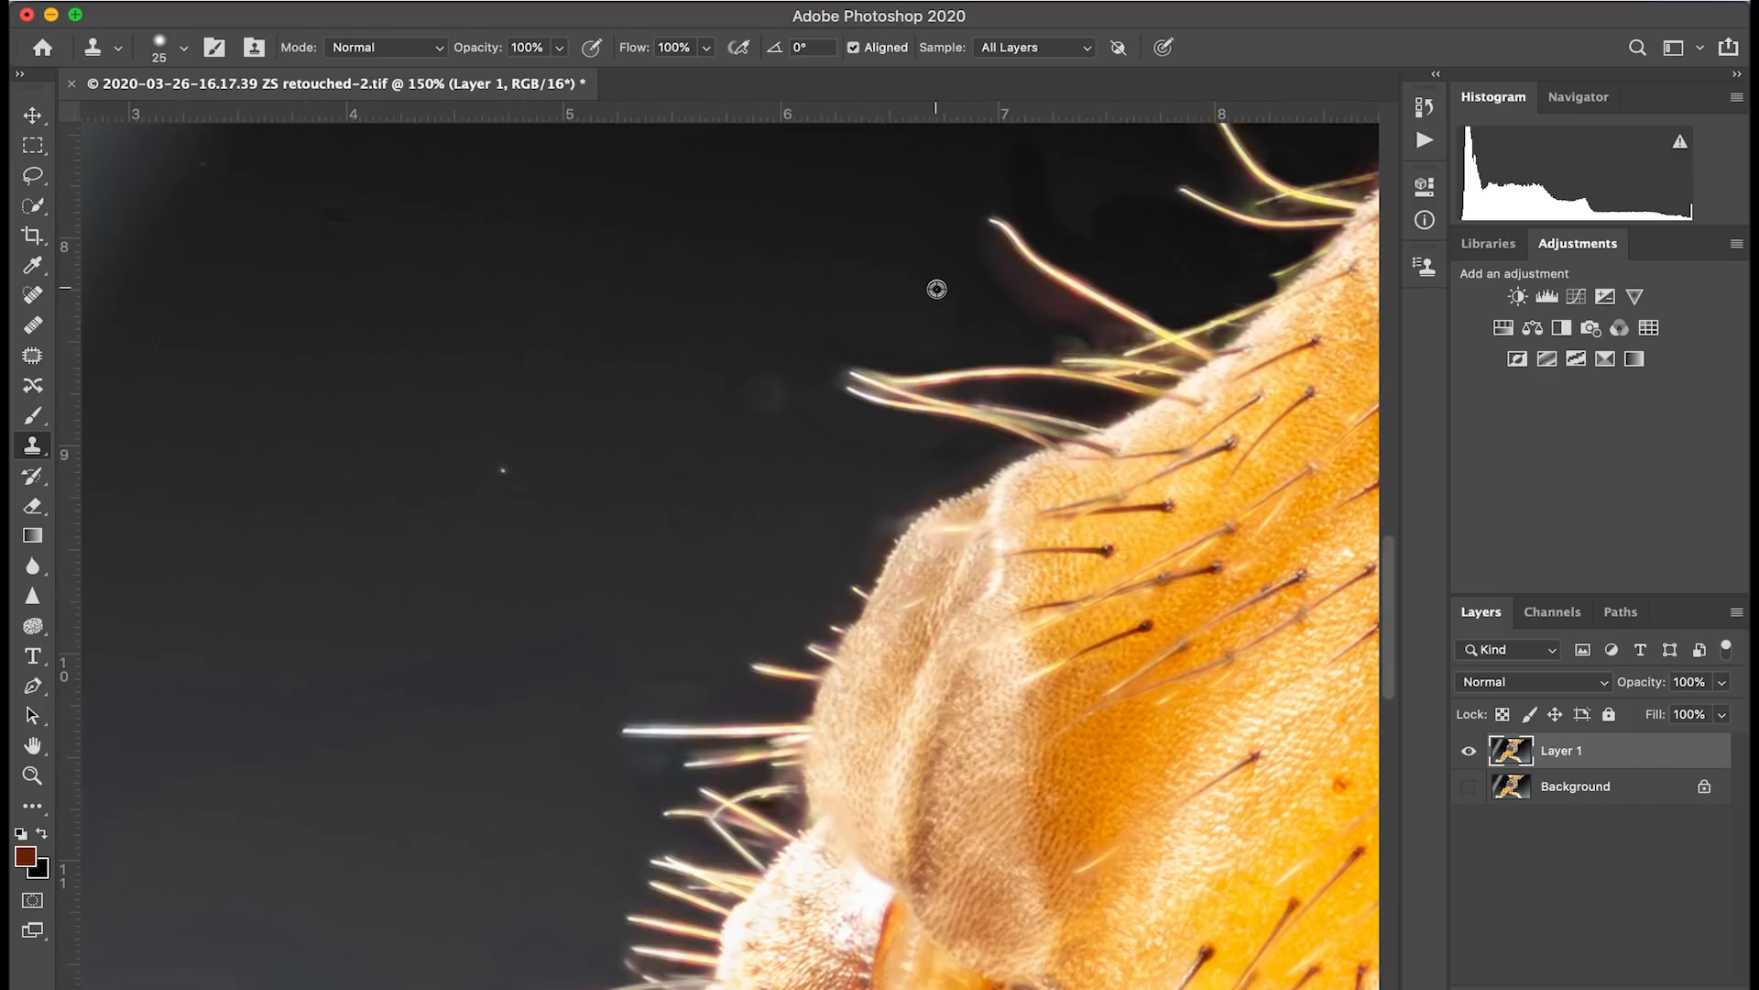
pyautogui.keyDown('alt'); pyautogui.click(724, 349); pyautogui.keyUp('alt')
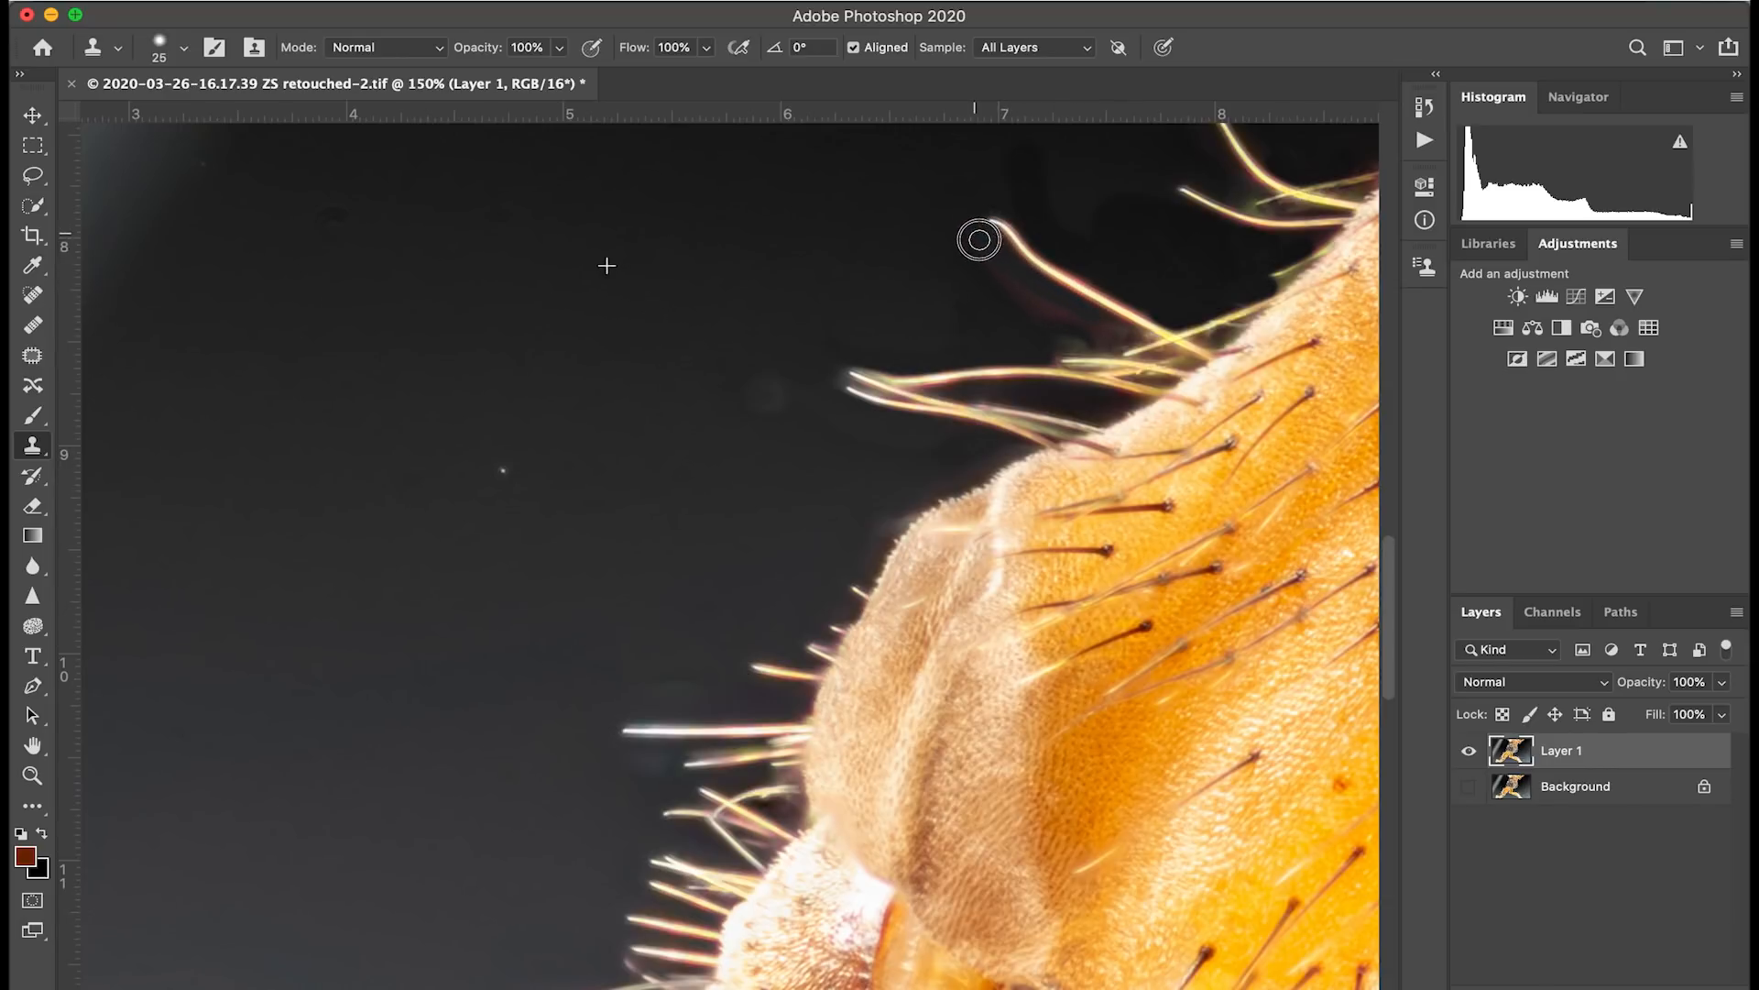
# Examine the snout, palps, eyes and background across the whole image for remaining blemishes
pyautogui.scroll(-2, 1234, 360)
pyautogui.scroll(-3, 1234, 360)
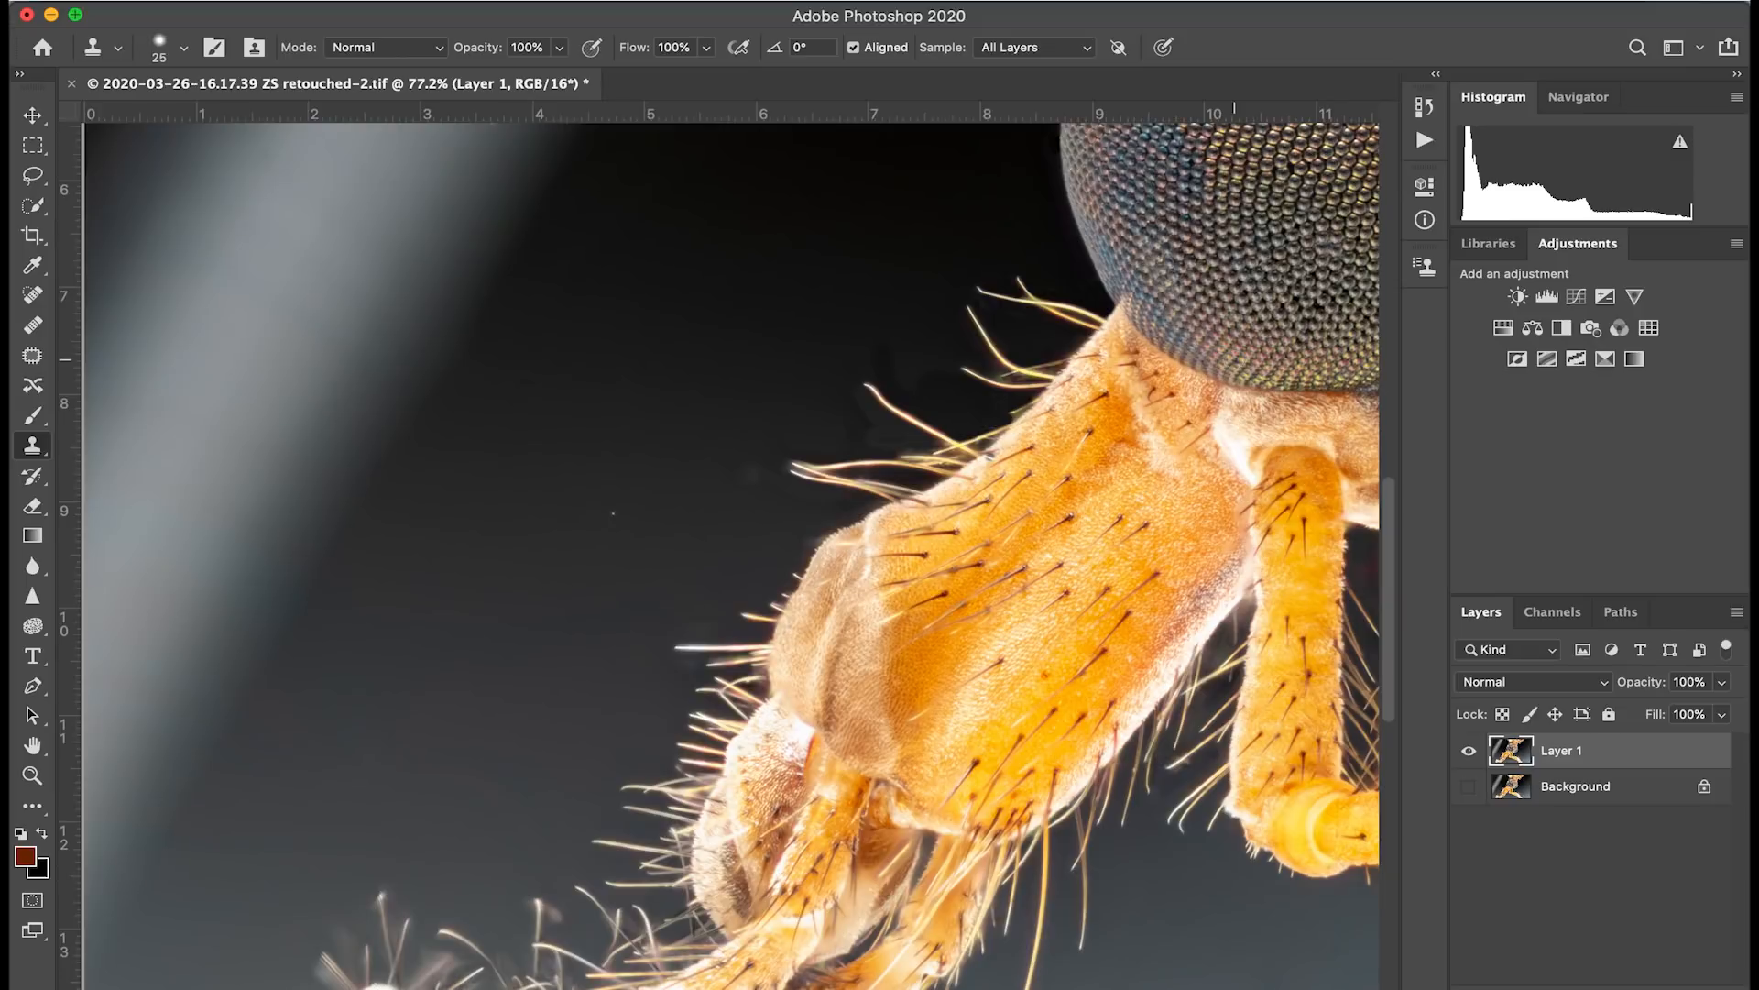
pyautogui.scroll(-3, 744, 561)
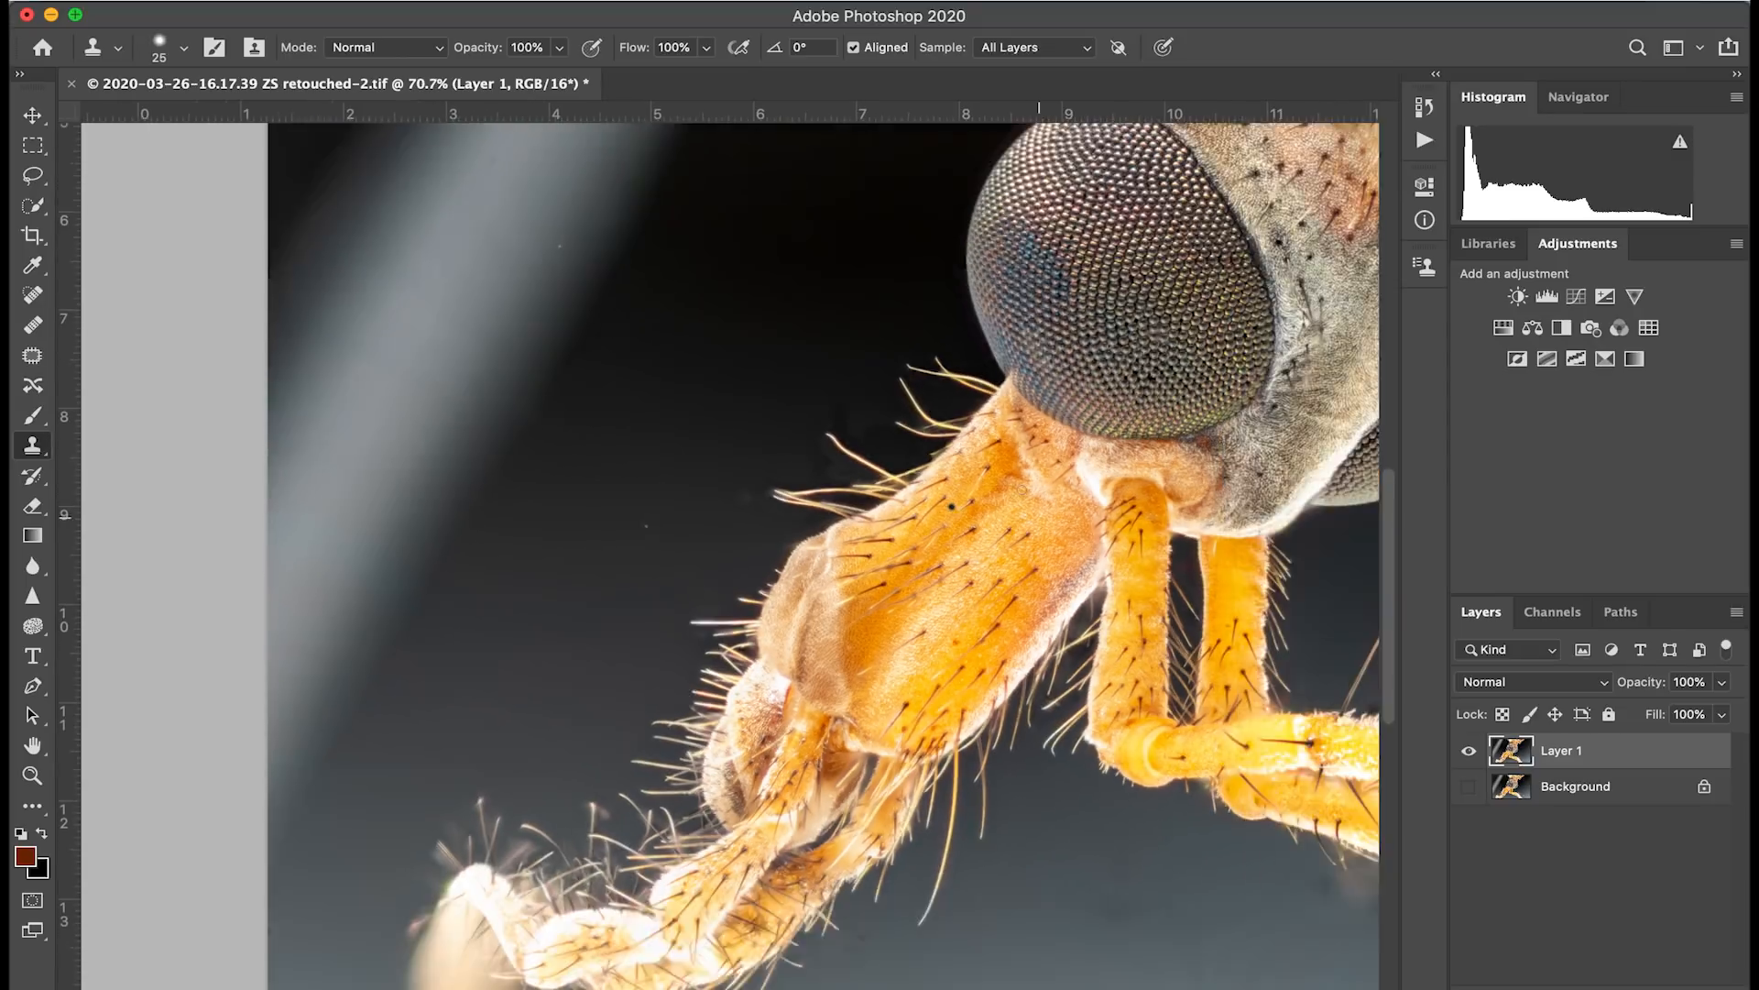
pyautogui.hscroll(3, 1134, 630)
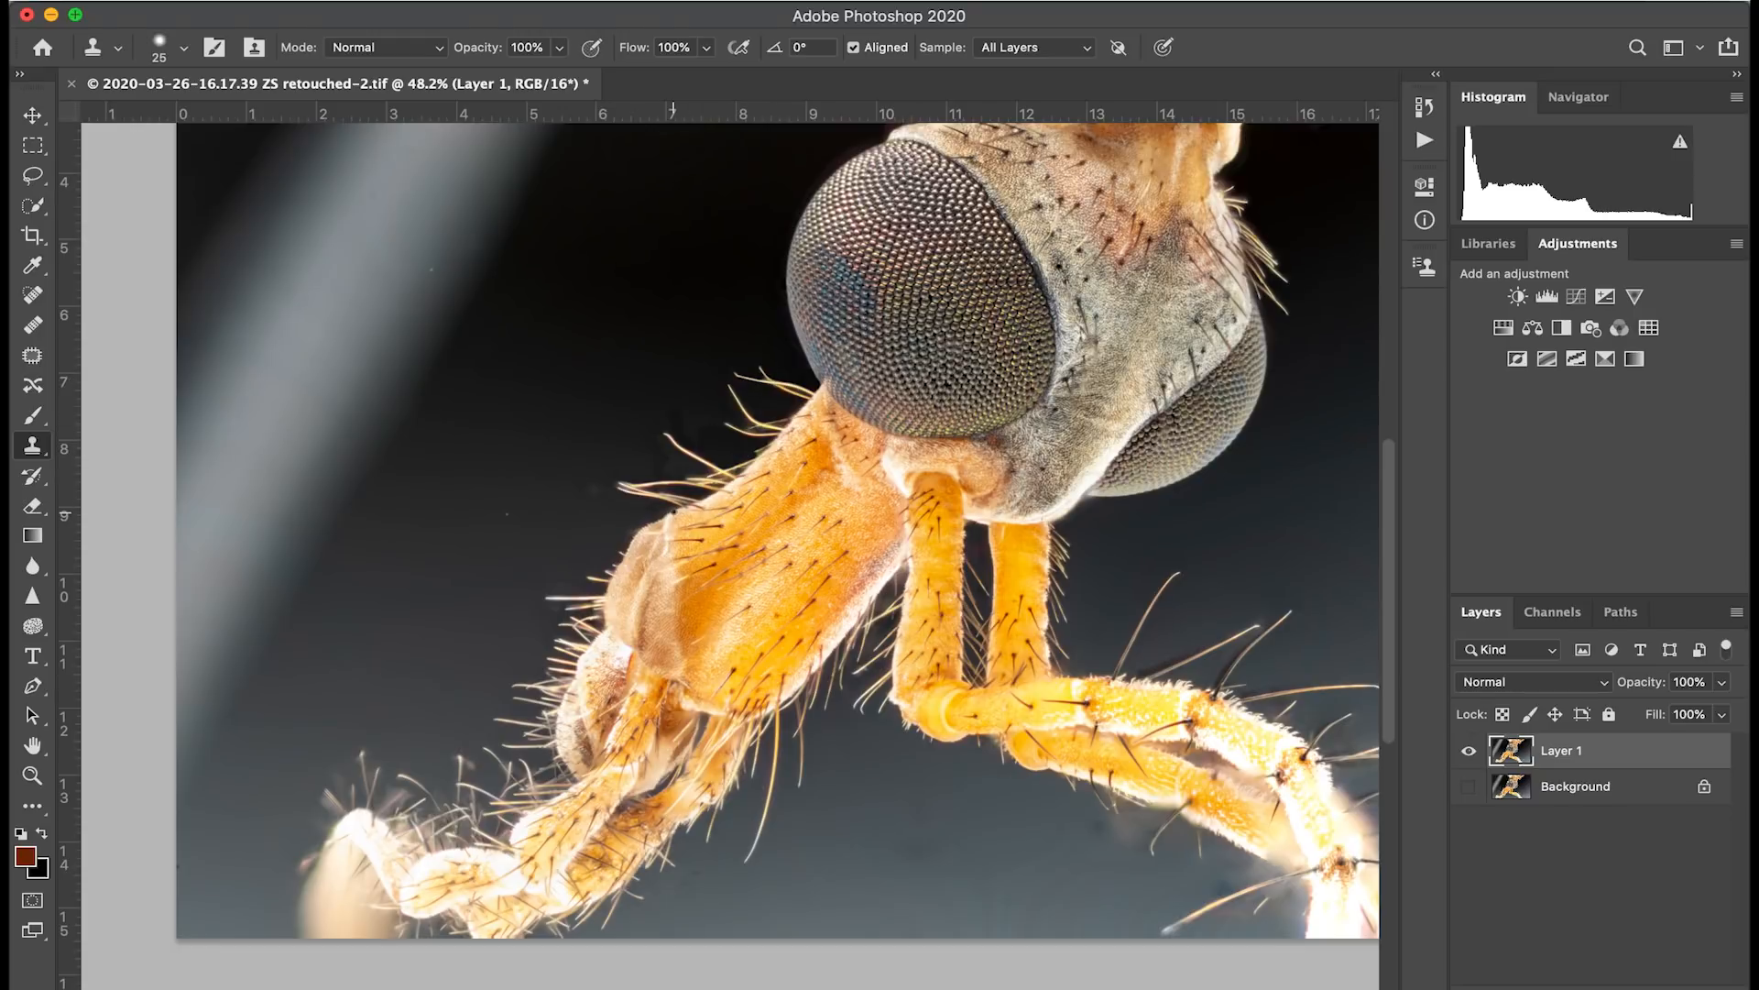
pyautogui.scroll(-3, 1041, 863)
pyautogui.hscroll(4, 1041, 863)
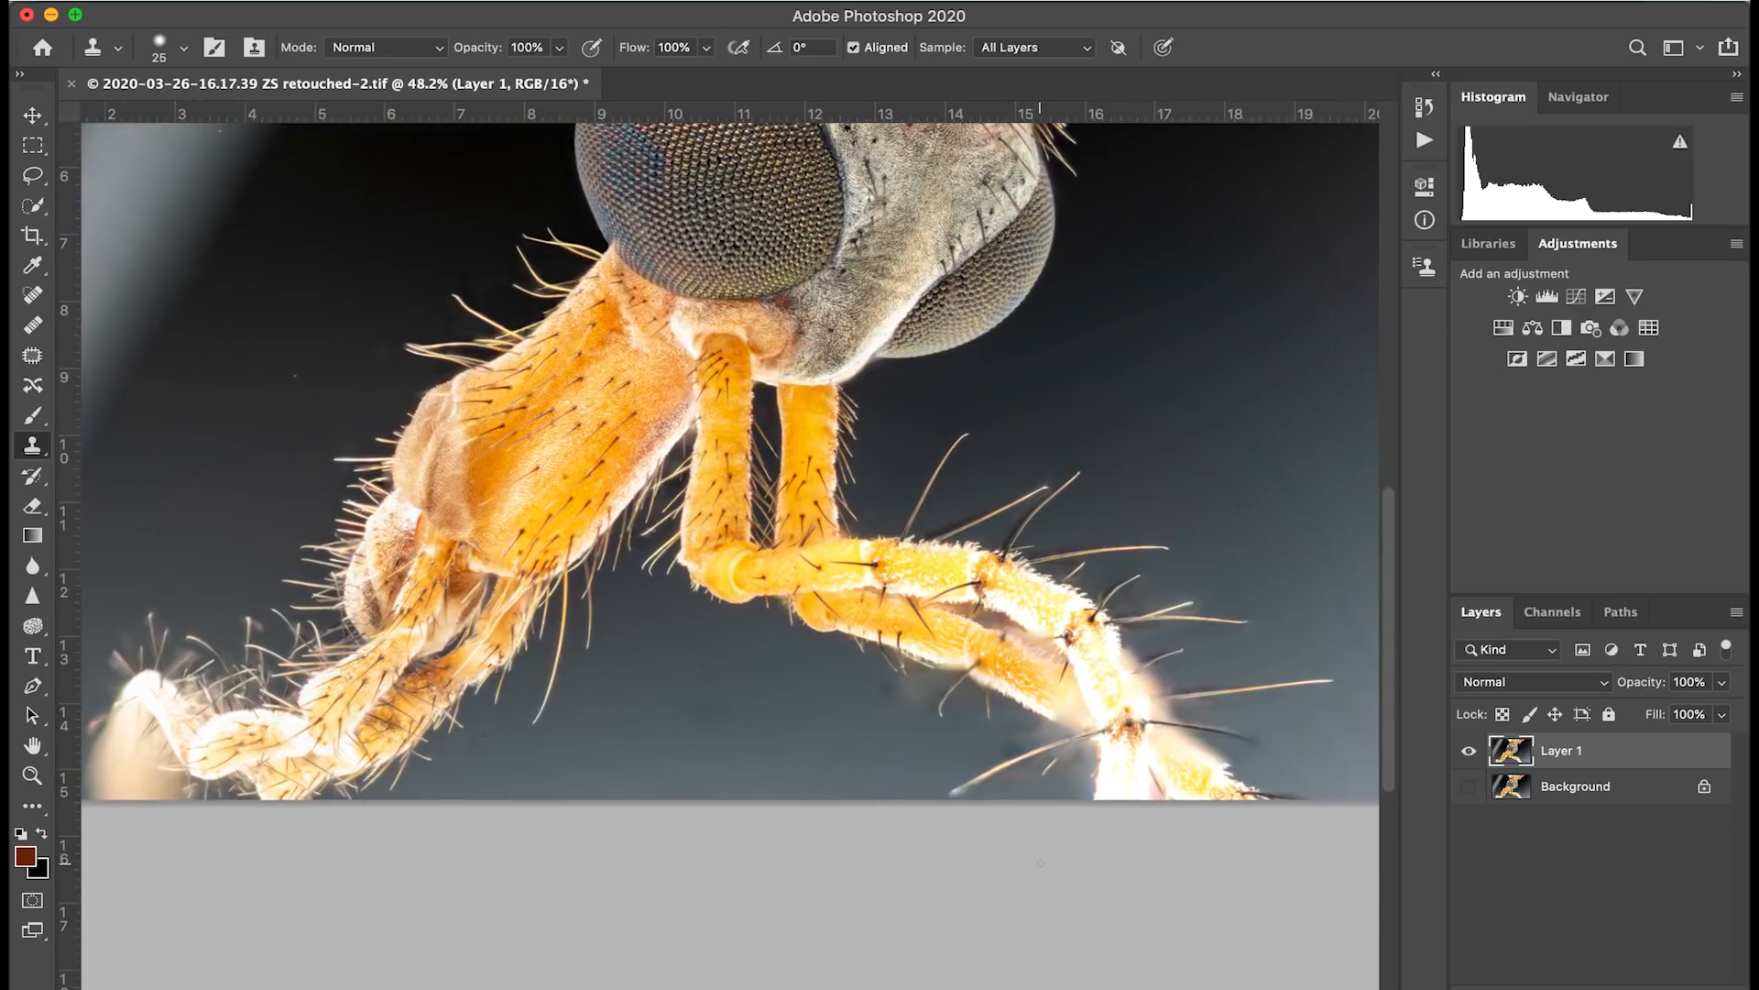
pyautogui.scroll(7, 1067, 790)
pyautogui.hscroll(-3, 1067, 790)
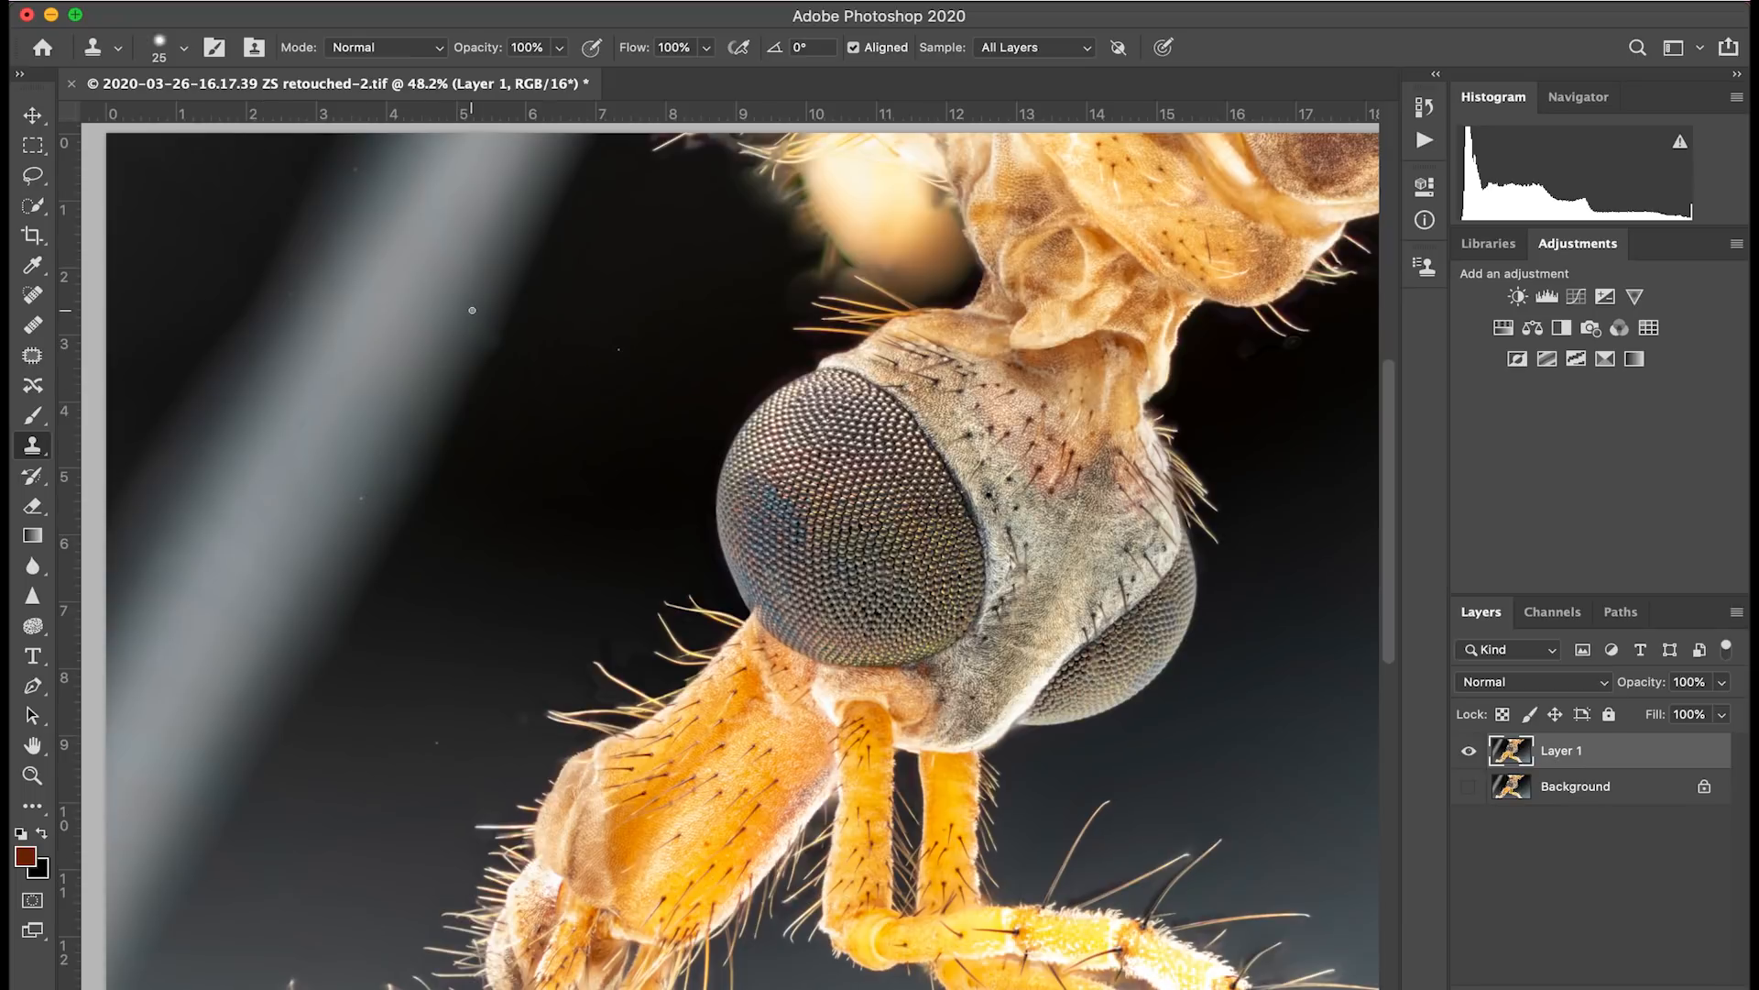
pyautogui.scroll(-3, 722, 661)
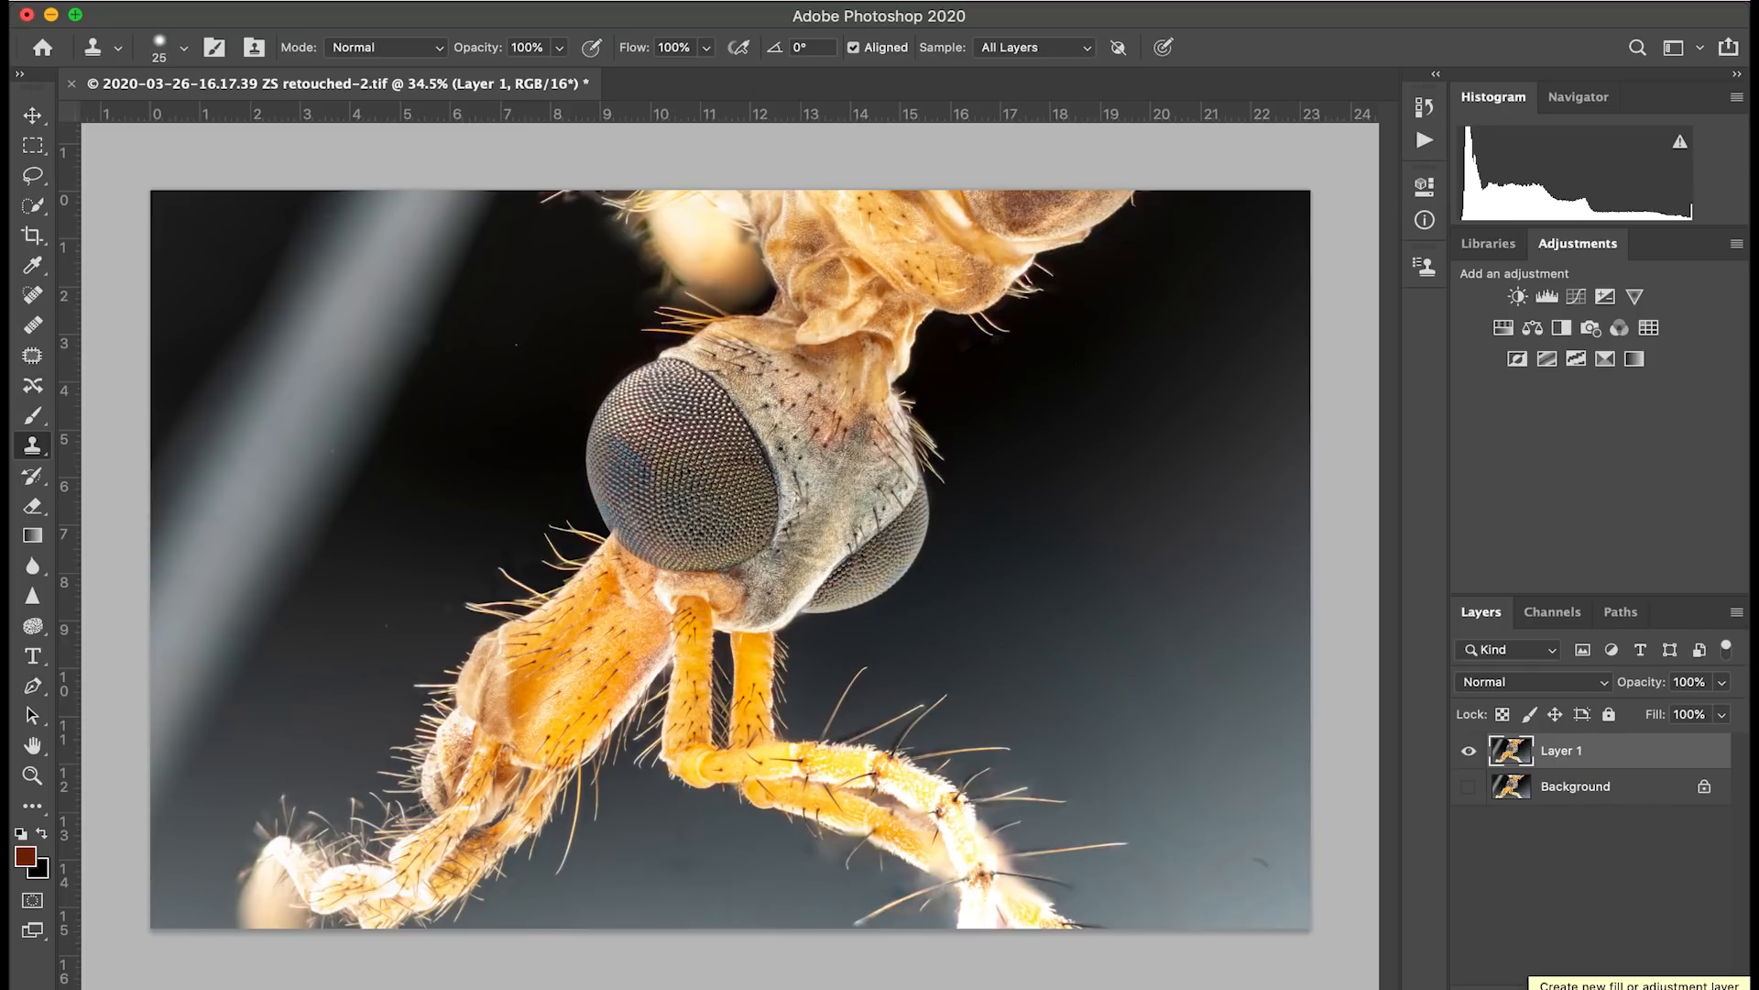
# Add a darkening Curves adjustment layer with a point at input 151, output 107, and invert its mask to black
pyautogui.click(1545, 986)
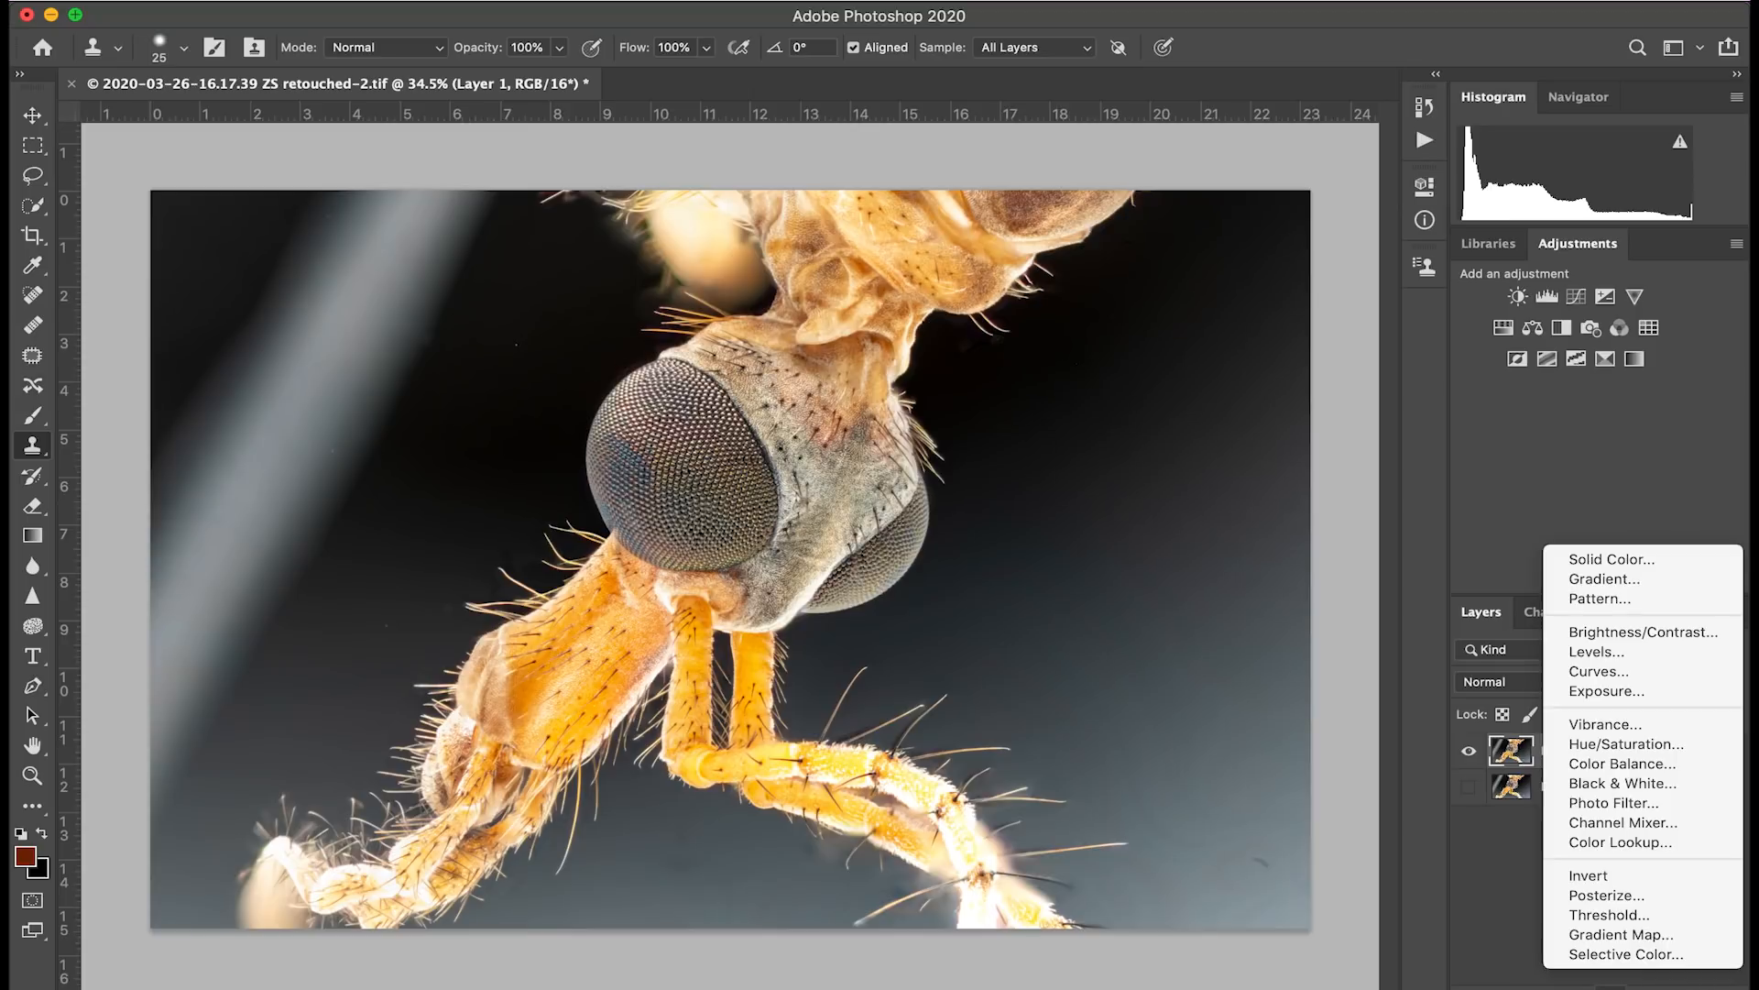
pyautogui.click(1592, 676)
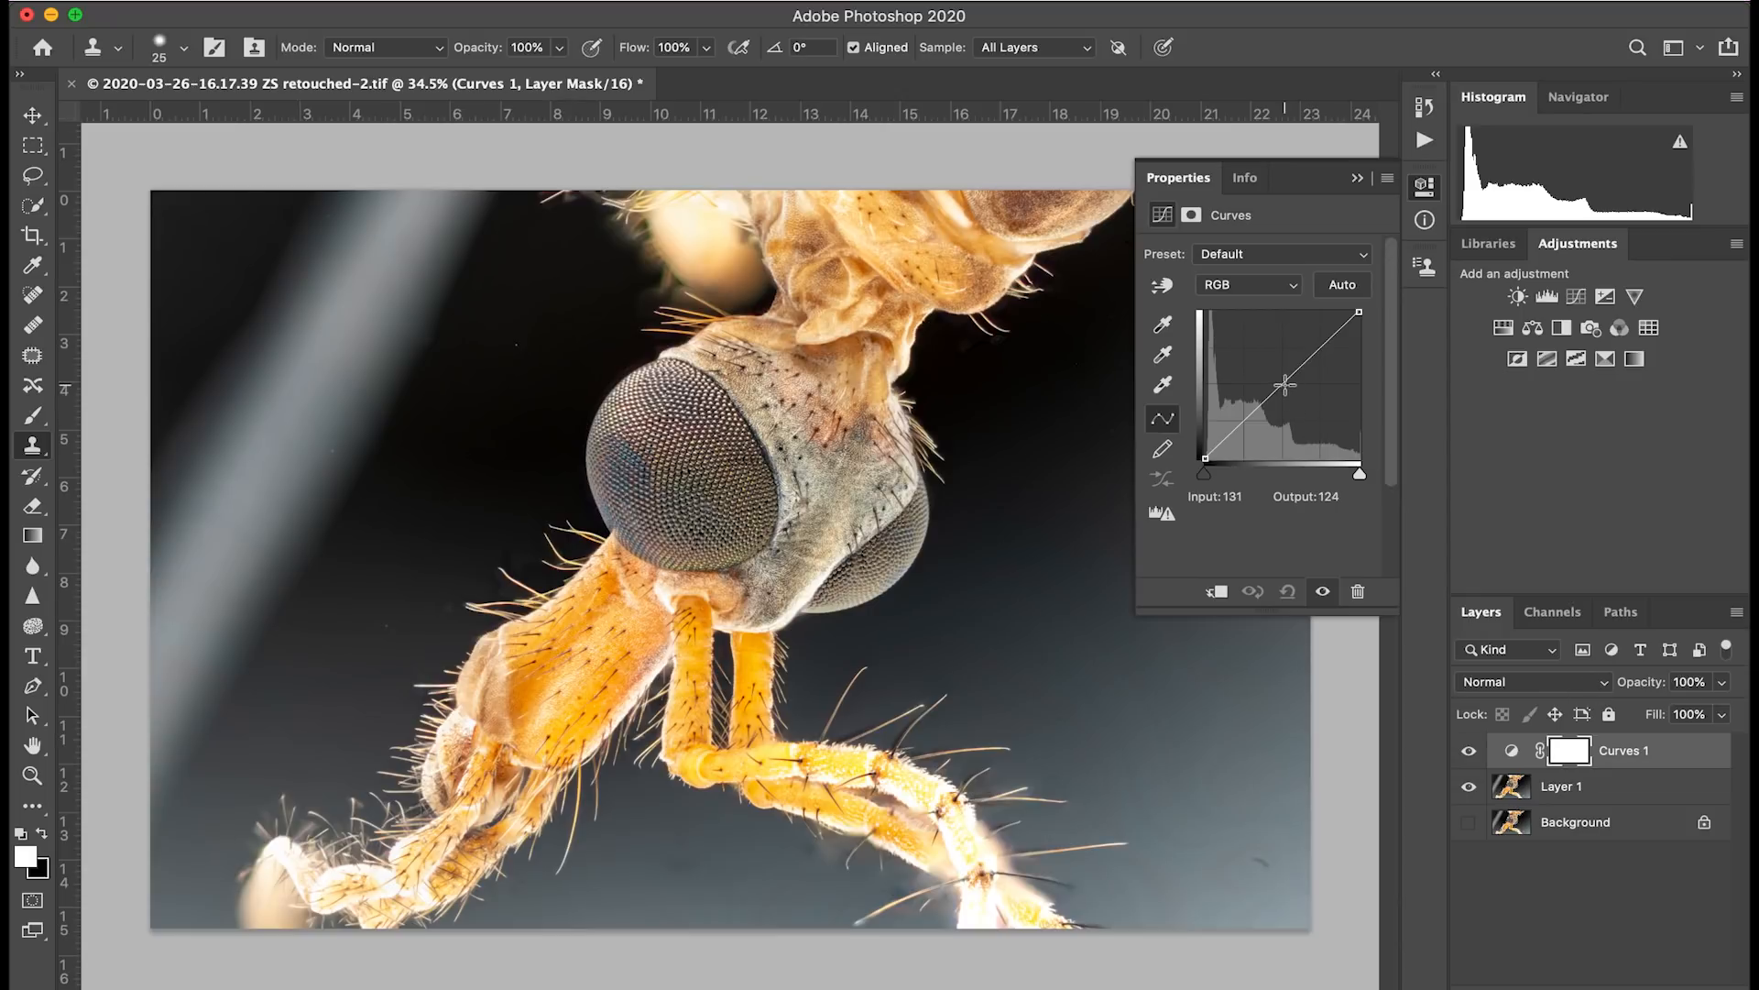
pyautogui.moveTo(1284, 383); pyautogui.dragTo(1293, 395)
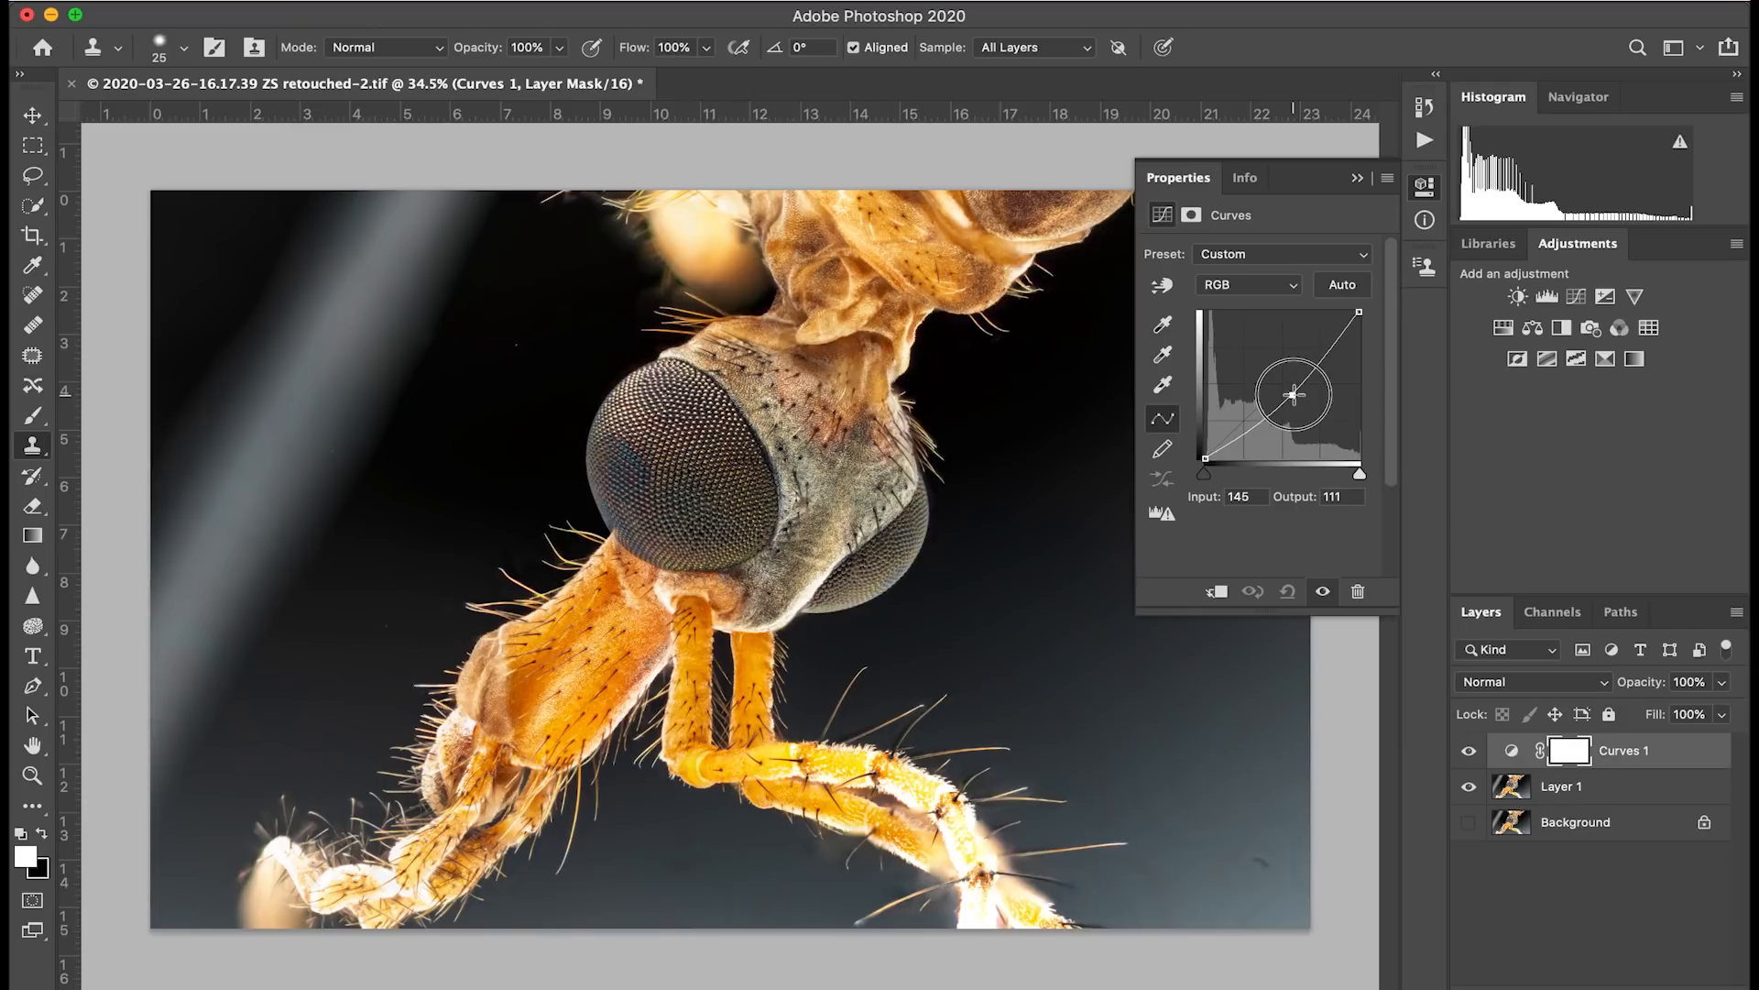
pyautogui.moveTo(1293, 395); pyautogui.dragTo(1292, 395)
pyautogui.moveTo(1294, 395); pyautogui.dragTo(1298, 398)
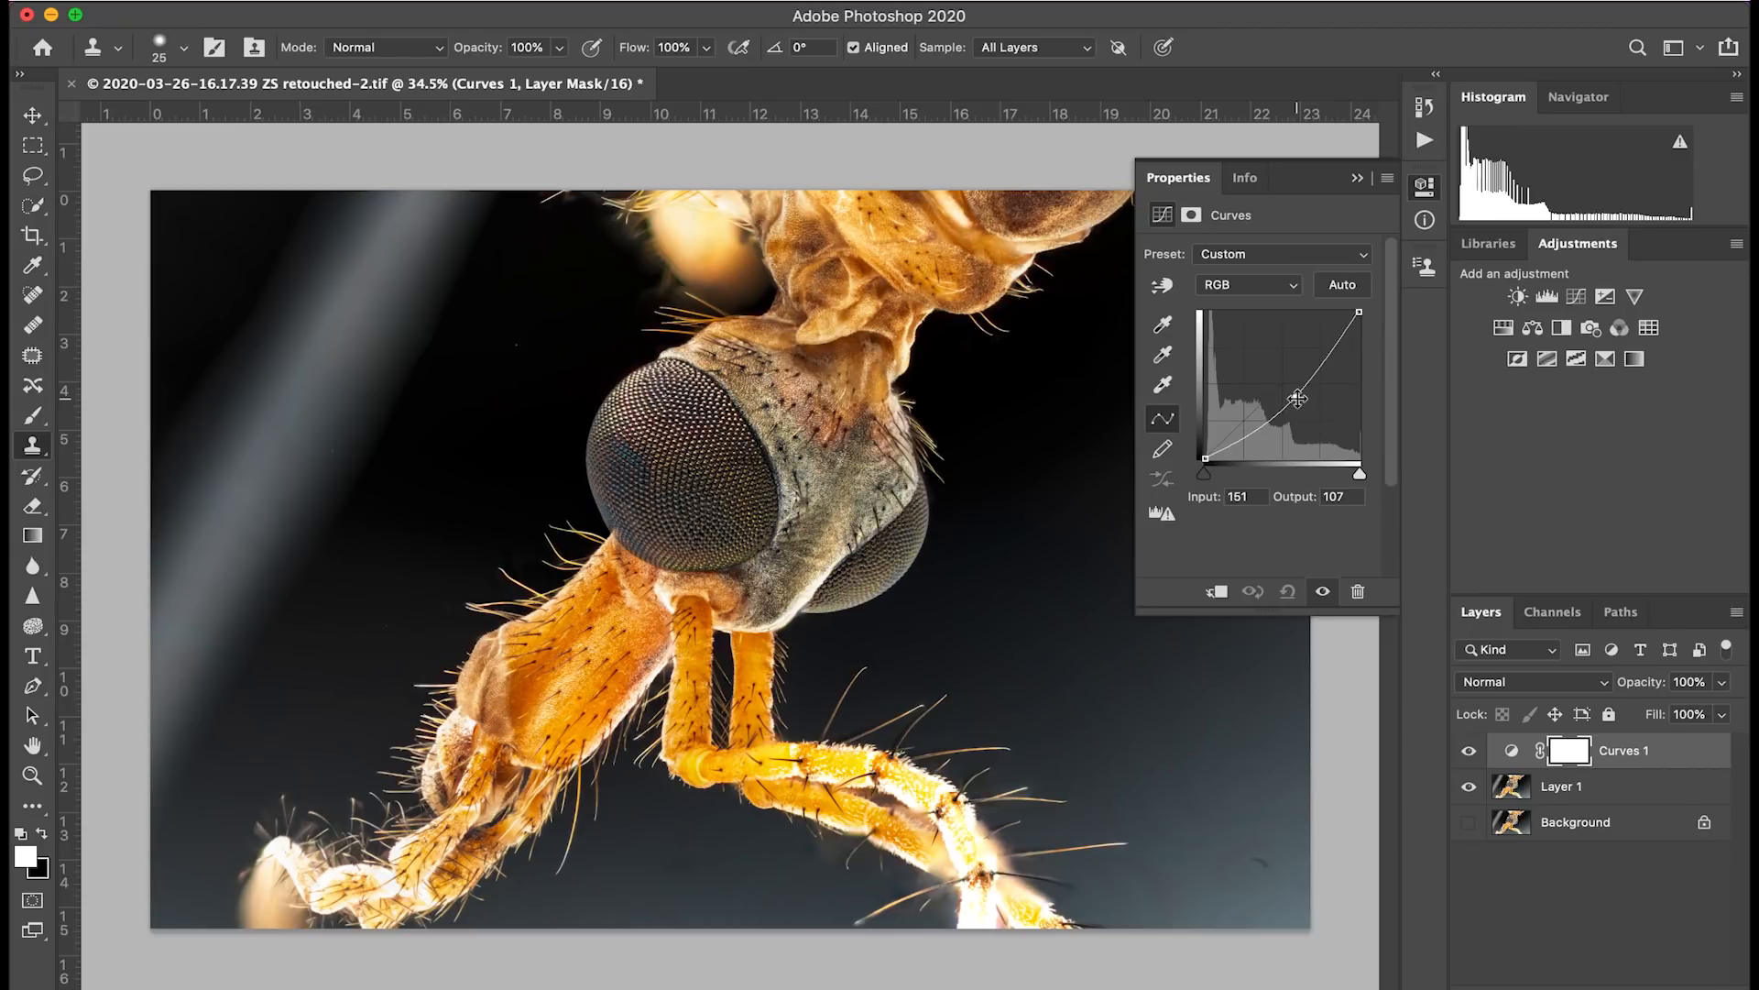
pyautogui.hotkey('ctrl', 'i')
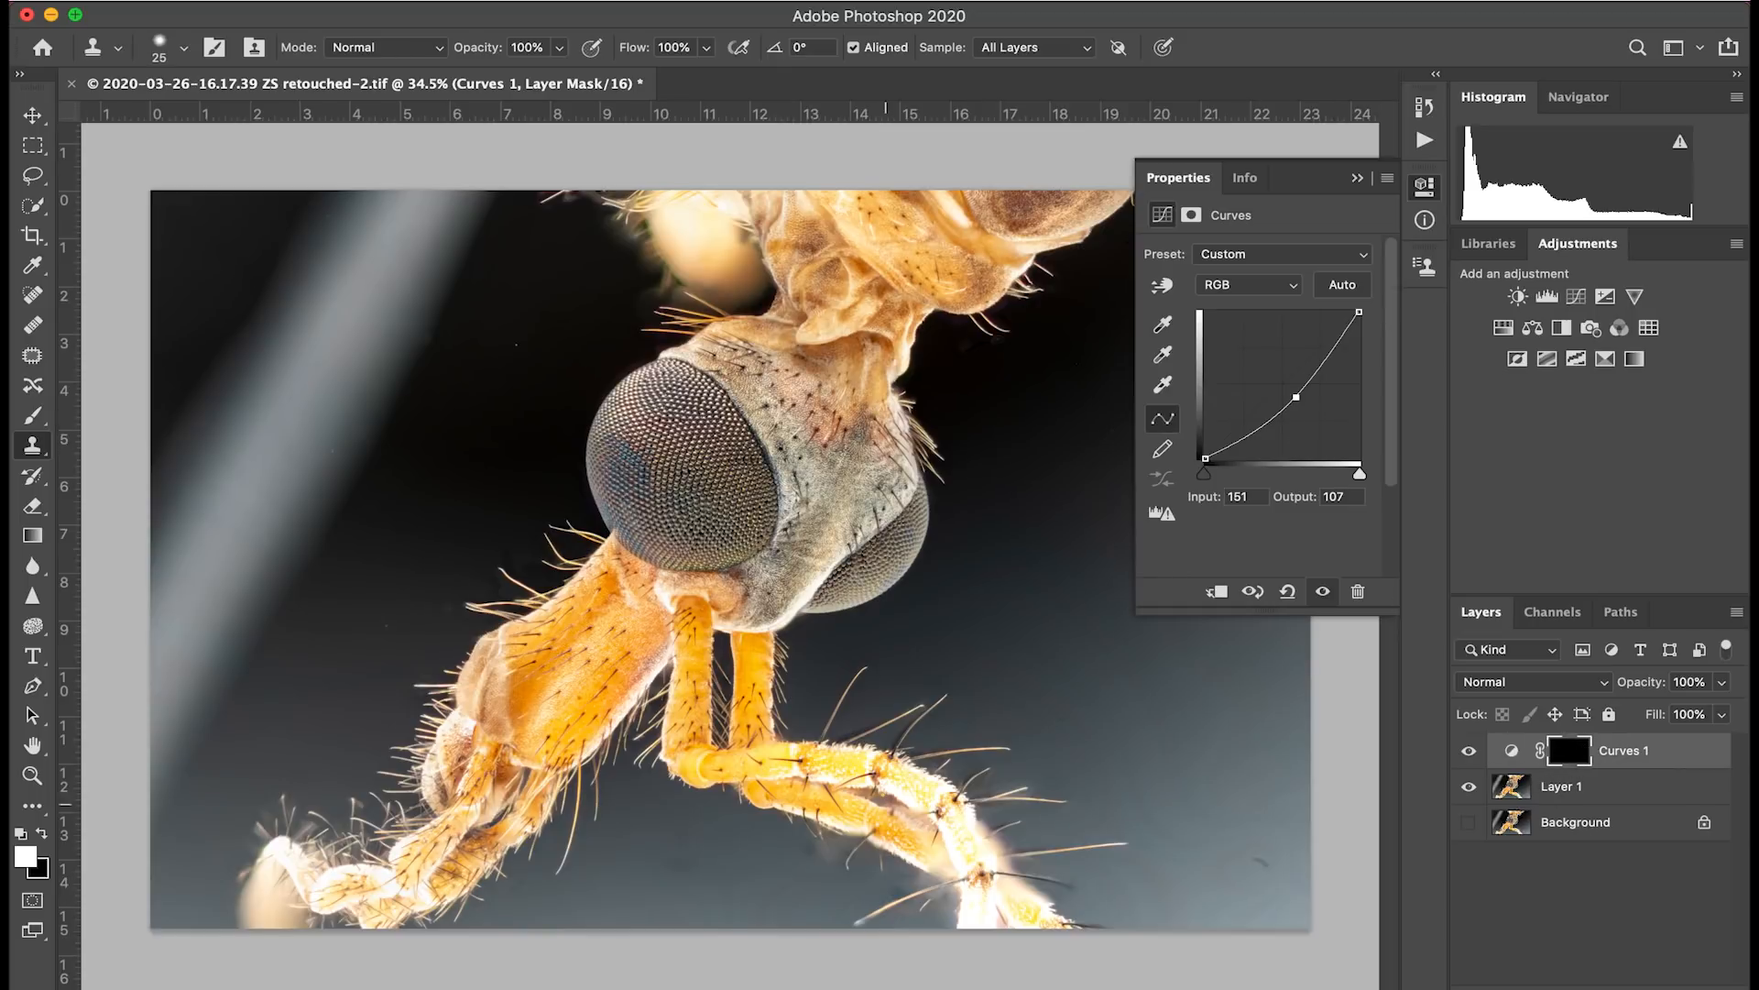
# Add a brightening Curves adjustment layer with a point at input 106, output 151, and invert its mask to black
pyautogui.click(1605, 988)
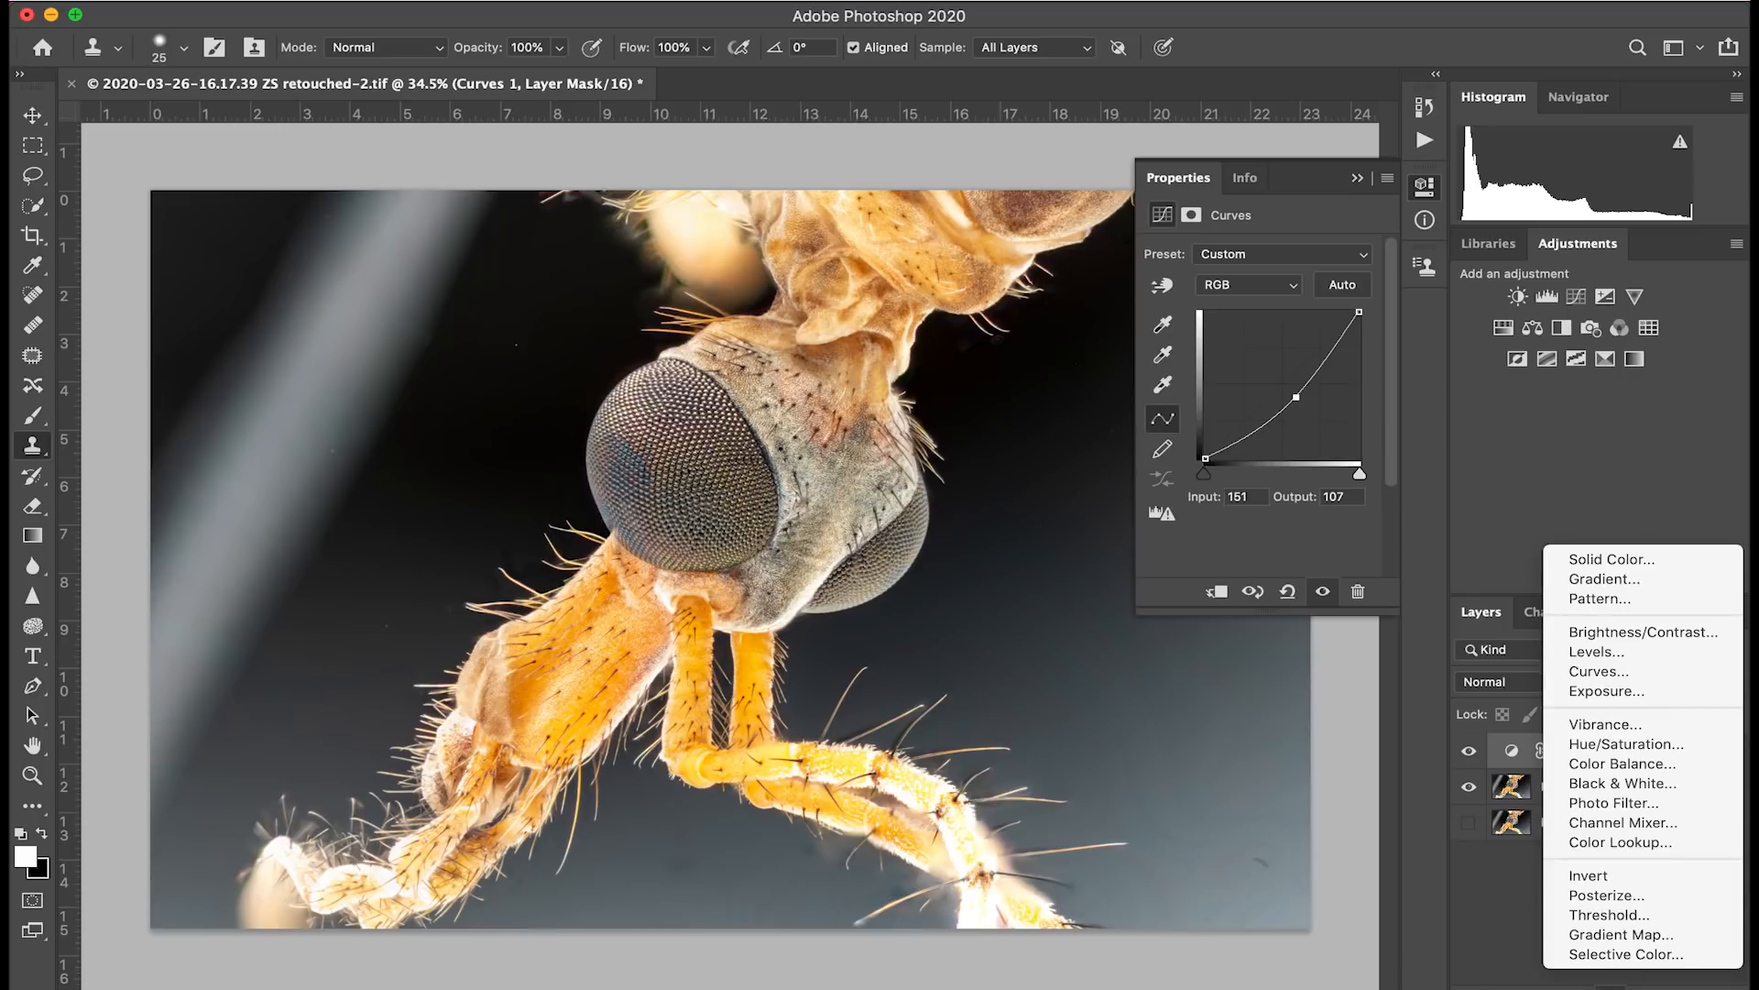
pyautogui.click(1602, 675)
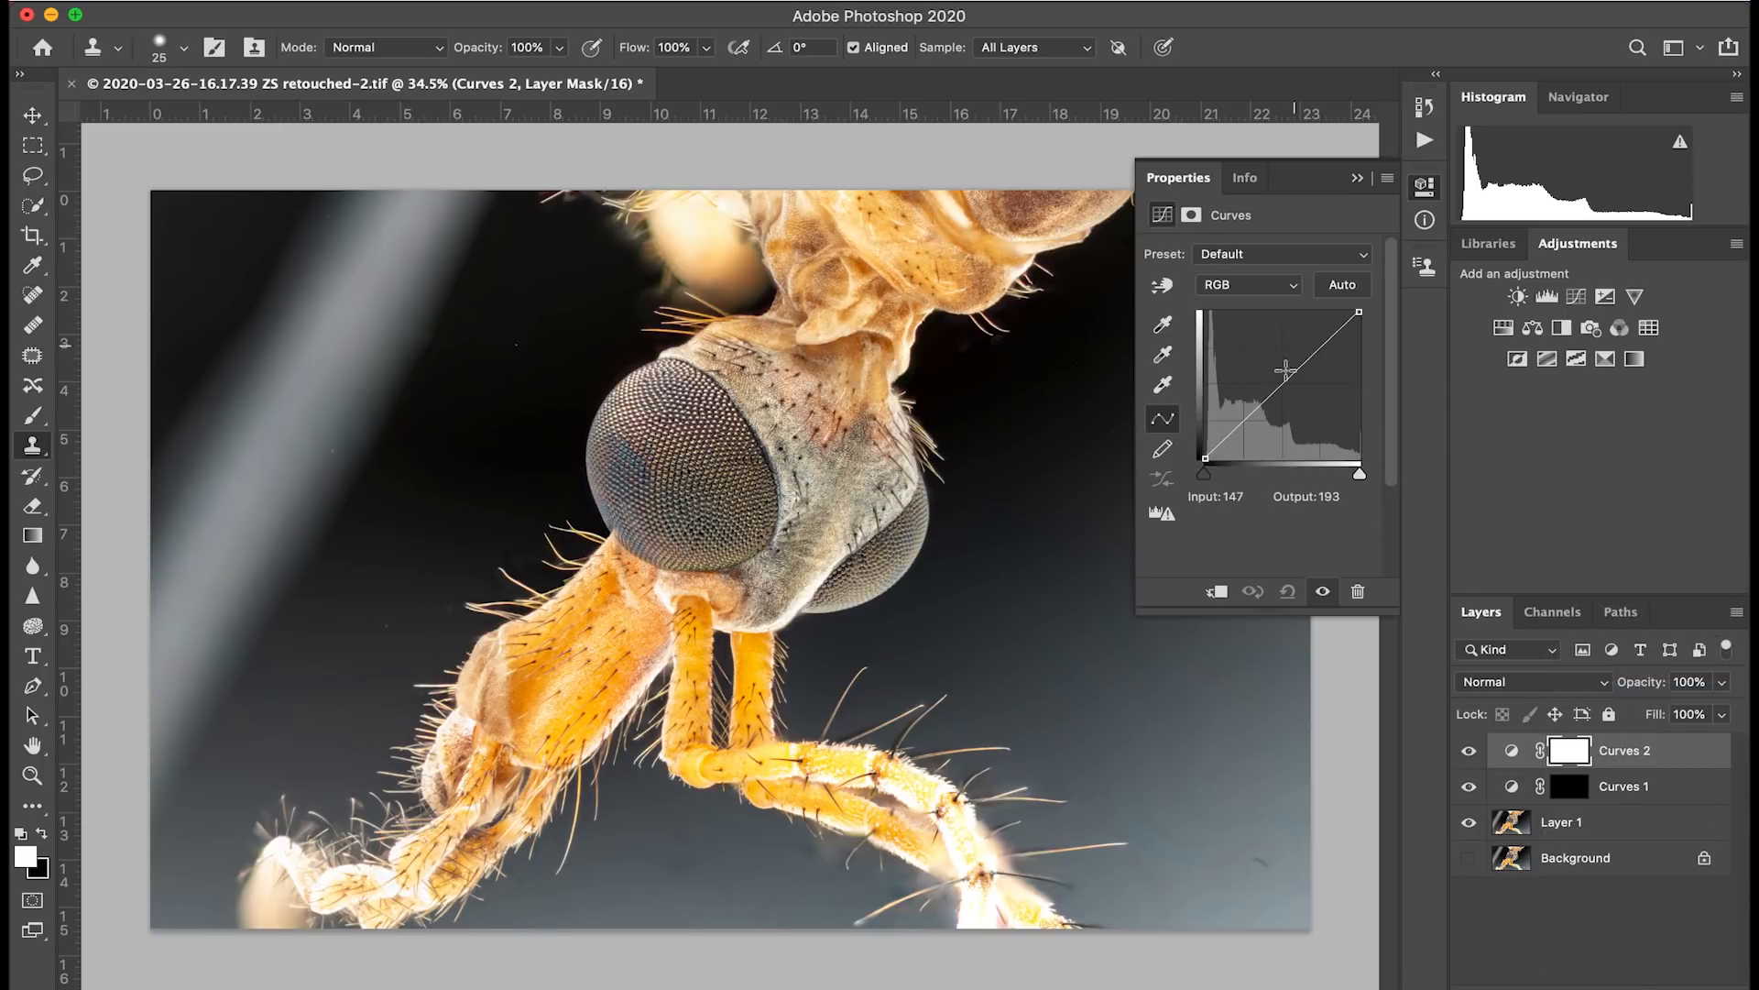
pyautogui.moveTo(1282, 383); pyautogui.dragTo(1270, 370)
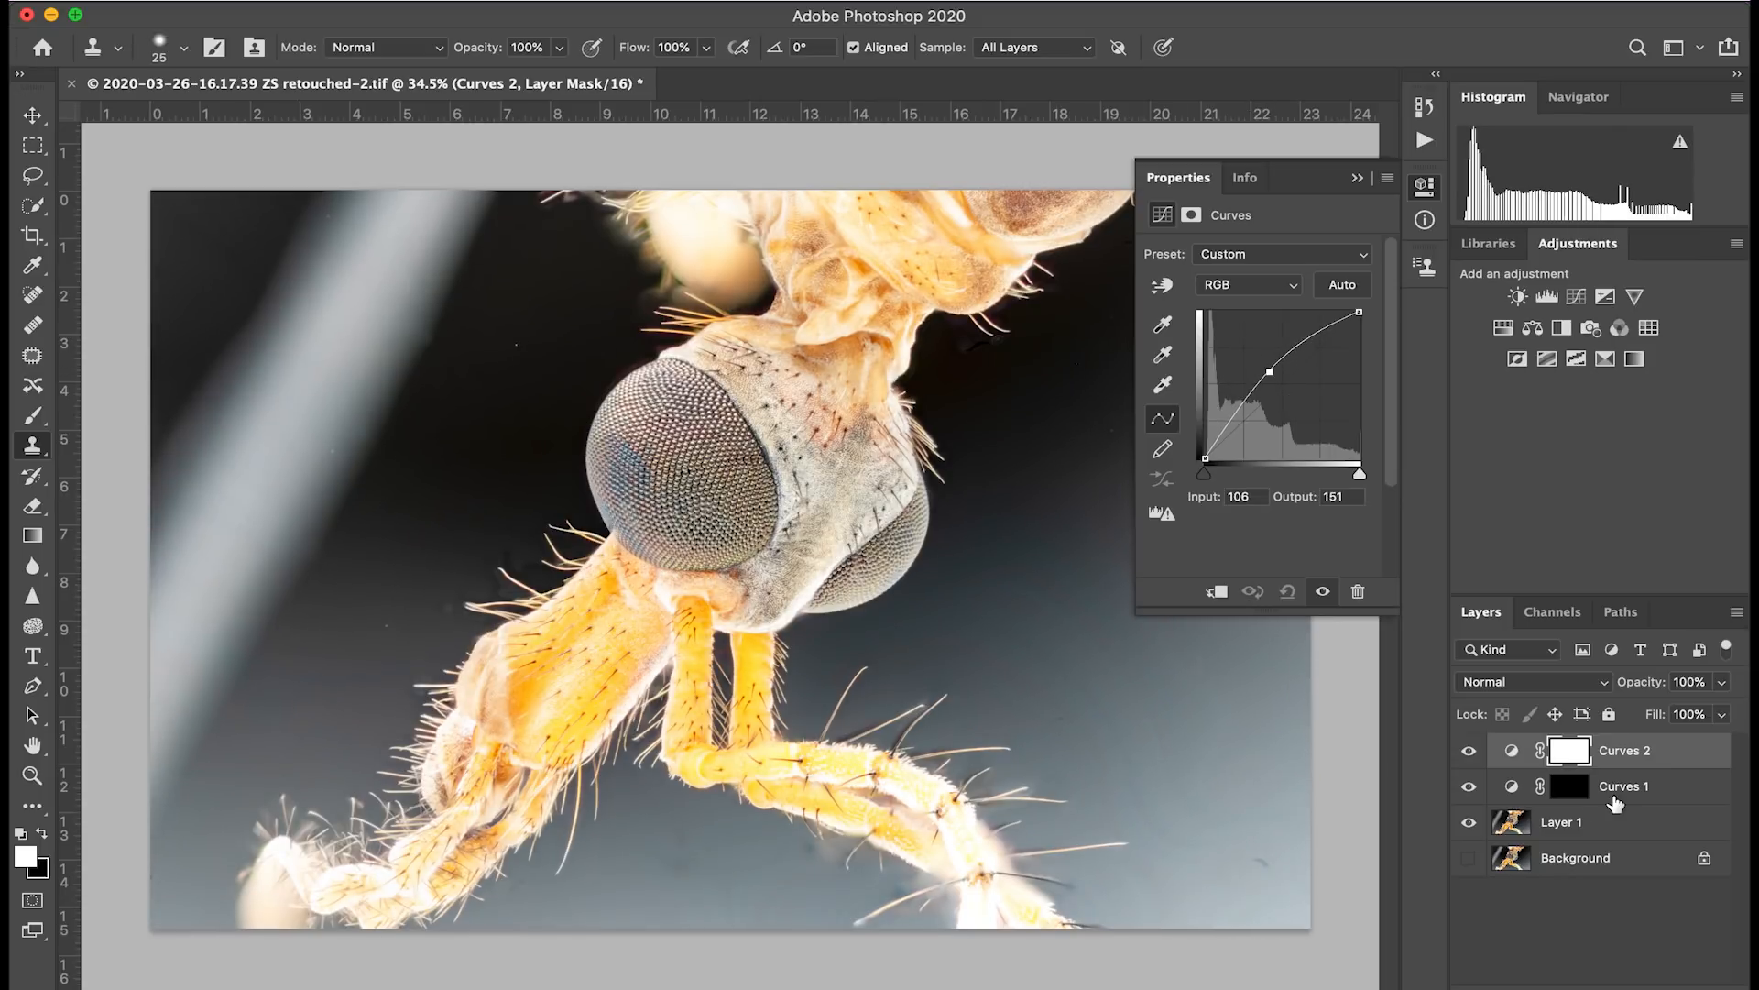
pyautogui.press('super+i')
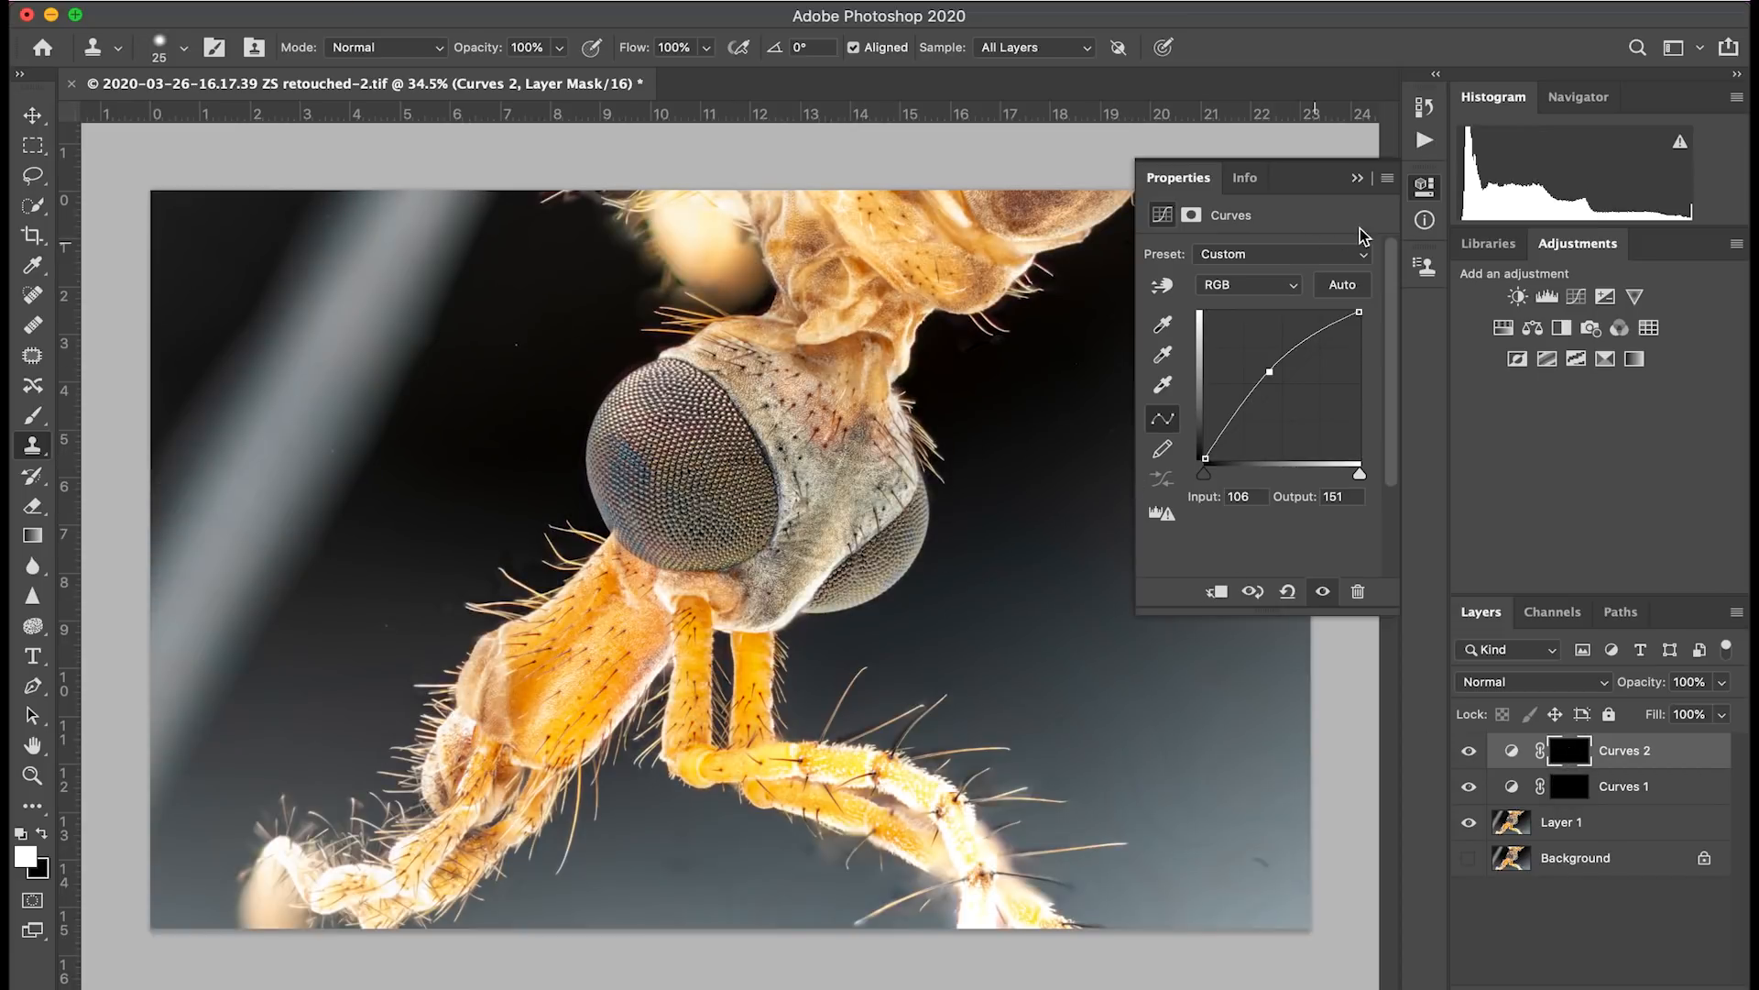
pyautogui.click(1357, 178)
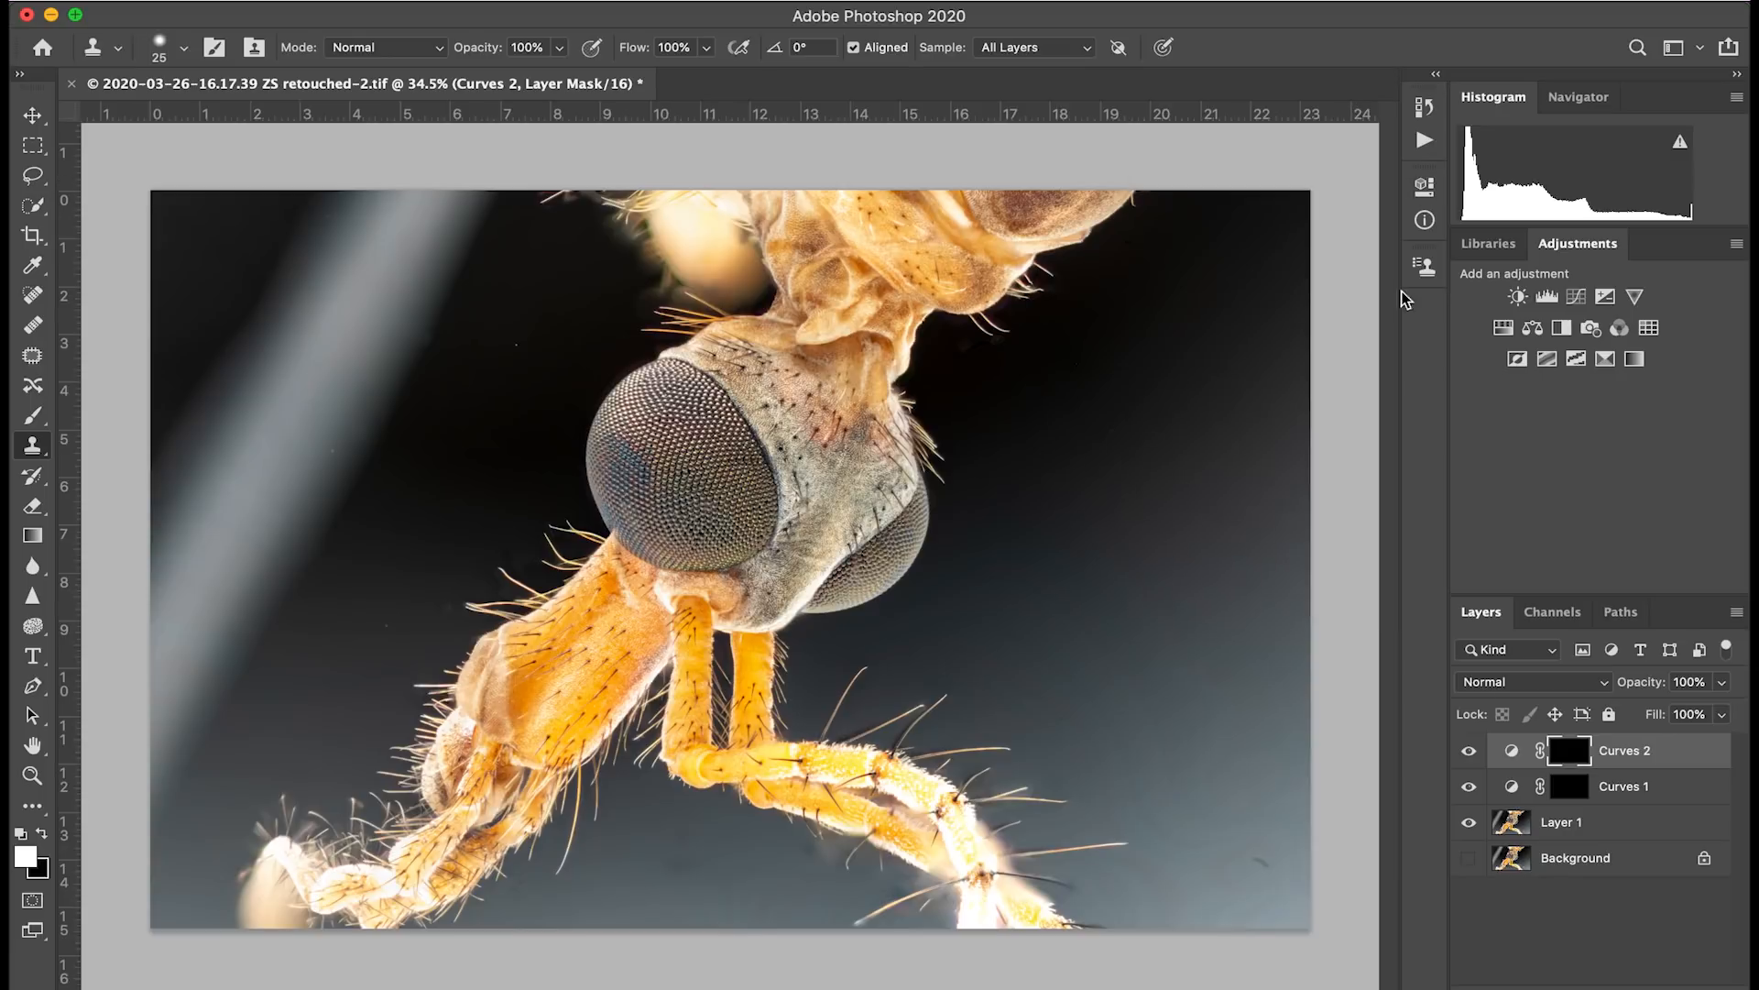
# Rename the darkening Curves 1 adjustment layer as burn
pyautogui.click(1623, 795)
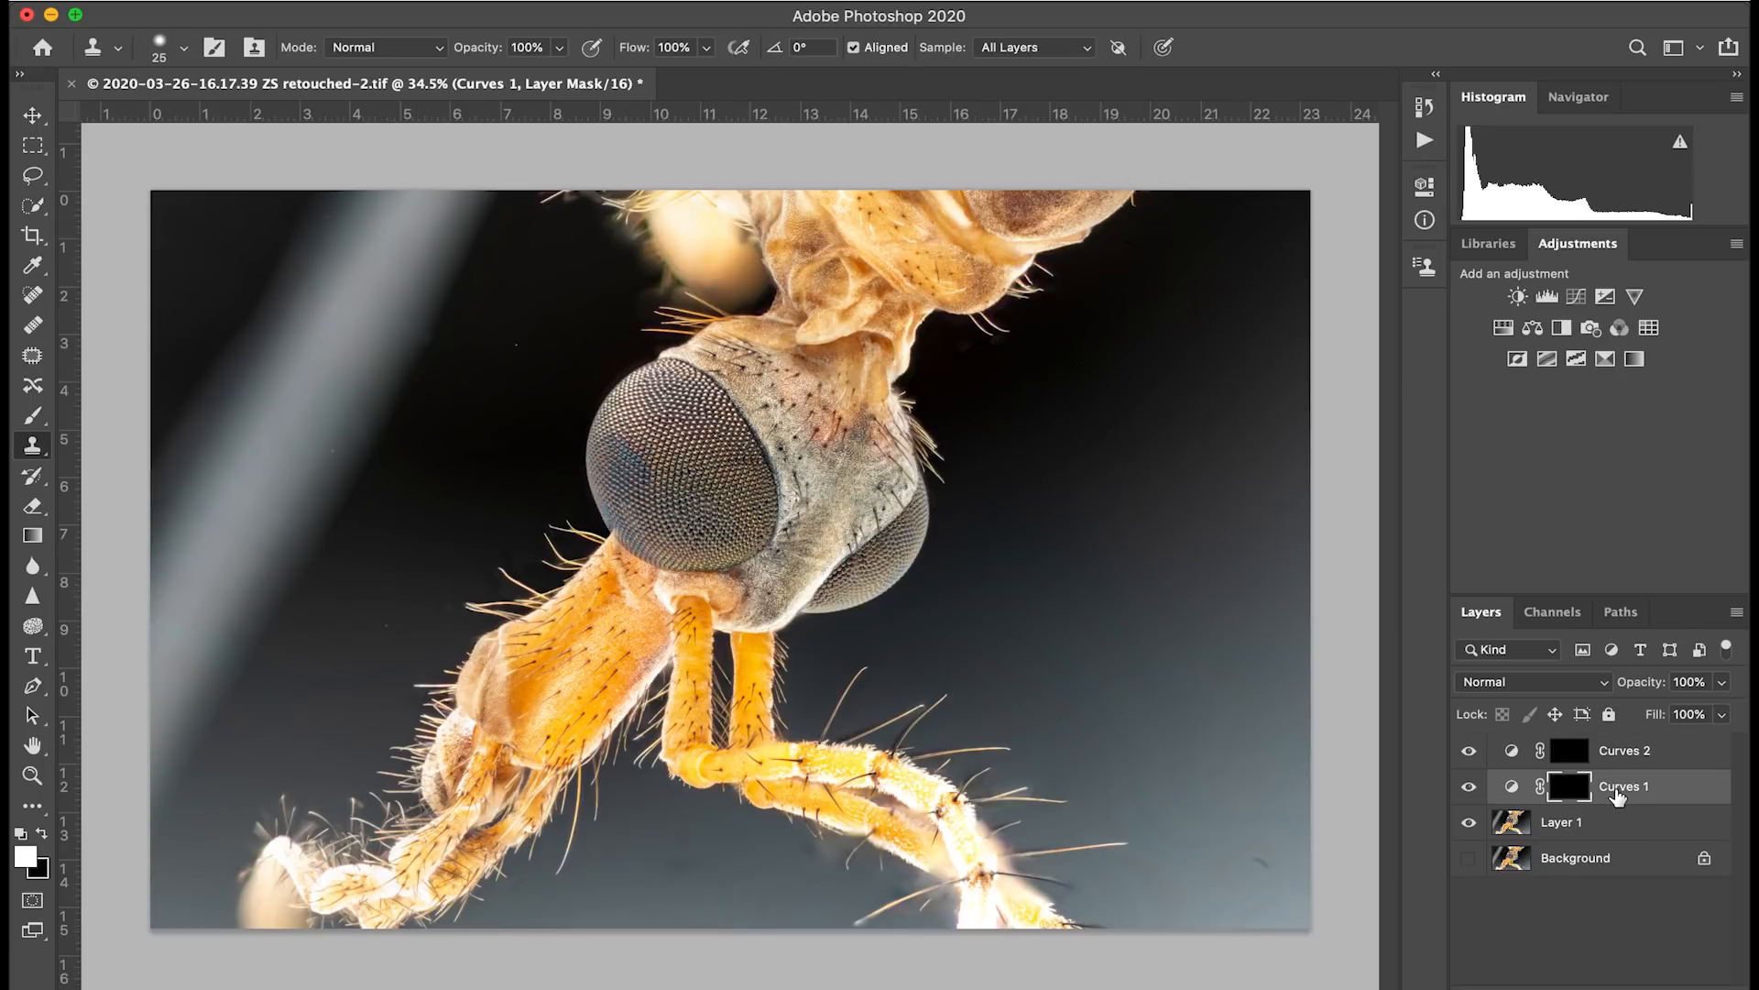
pyautogui.doubleClick(1618, 788)
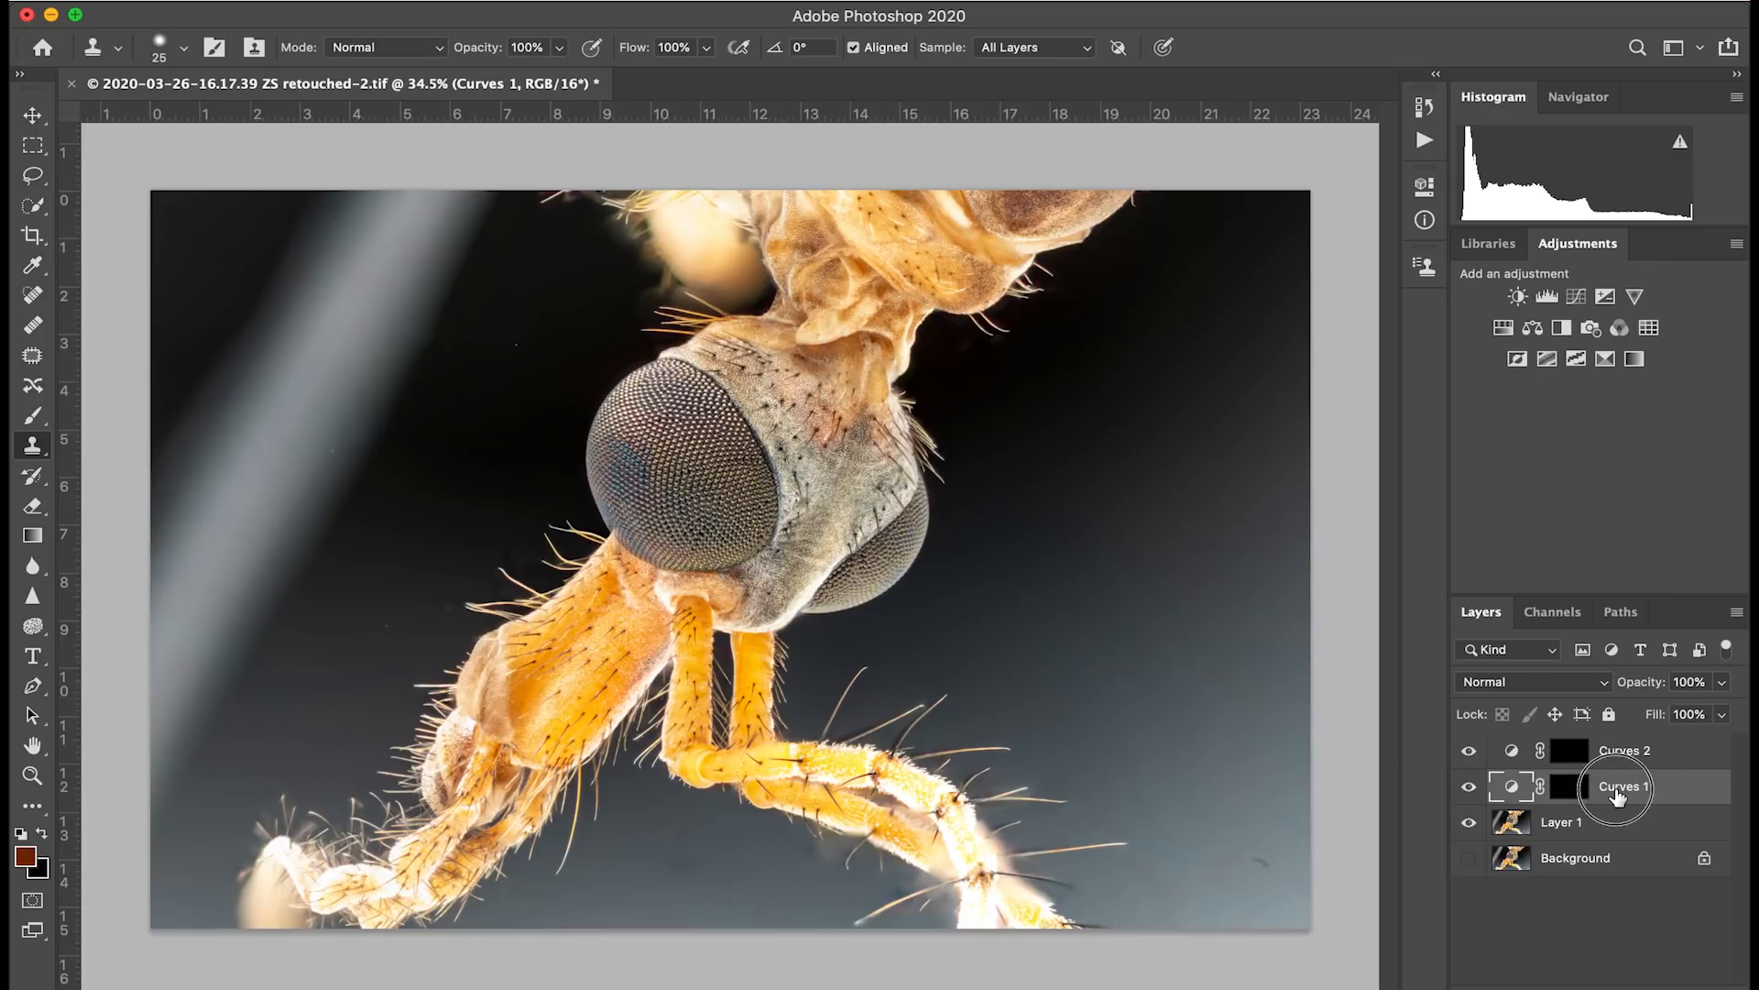
pyautogui.write('burn')
pyautogui.press('Return')
# Rename the brightening Curves 2 adjustment layer as dodge
pyautogui.click(1618, 757)
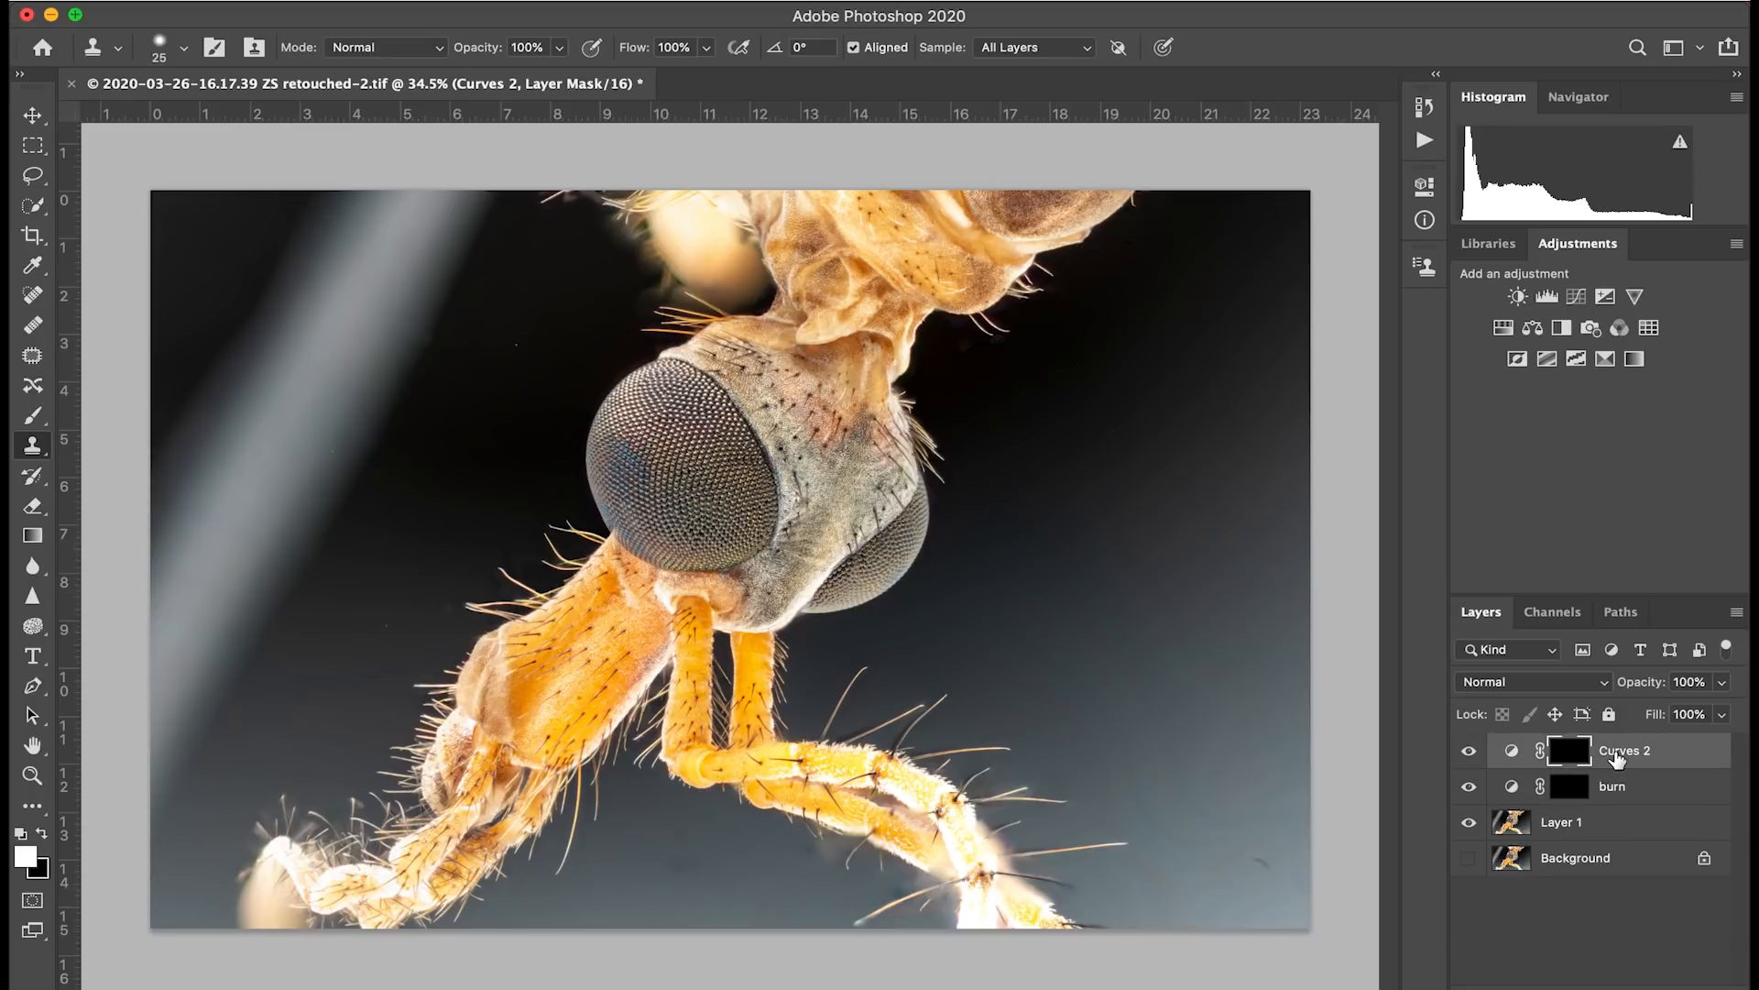
pyautogui.click(1619, 755)
pyautogui.doubleClick(1616, 752)
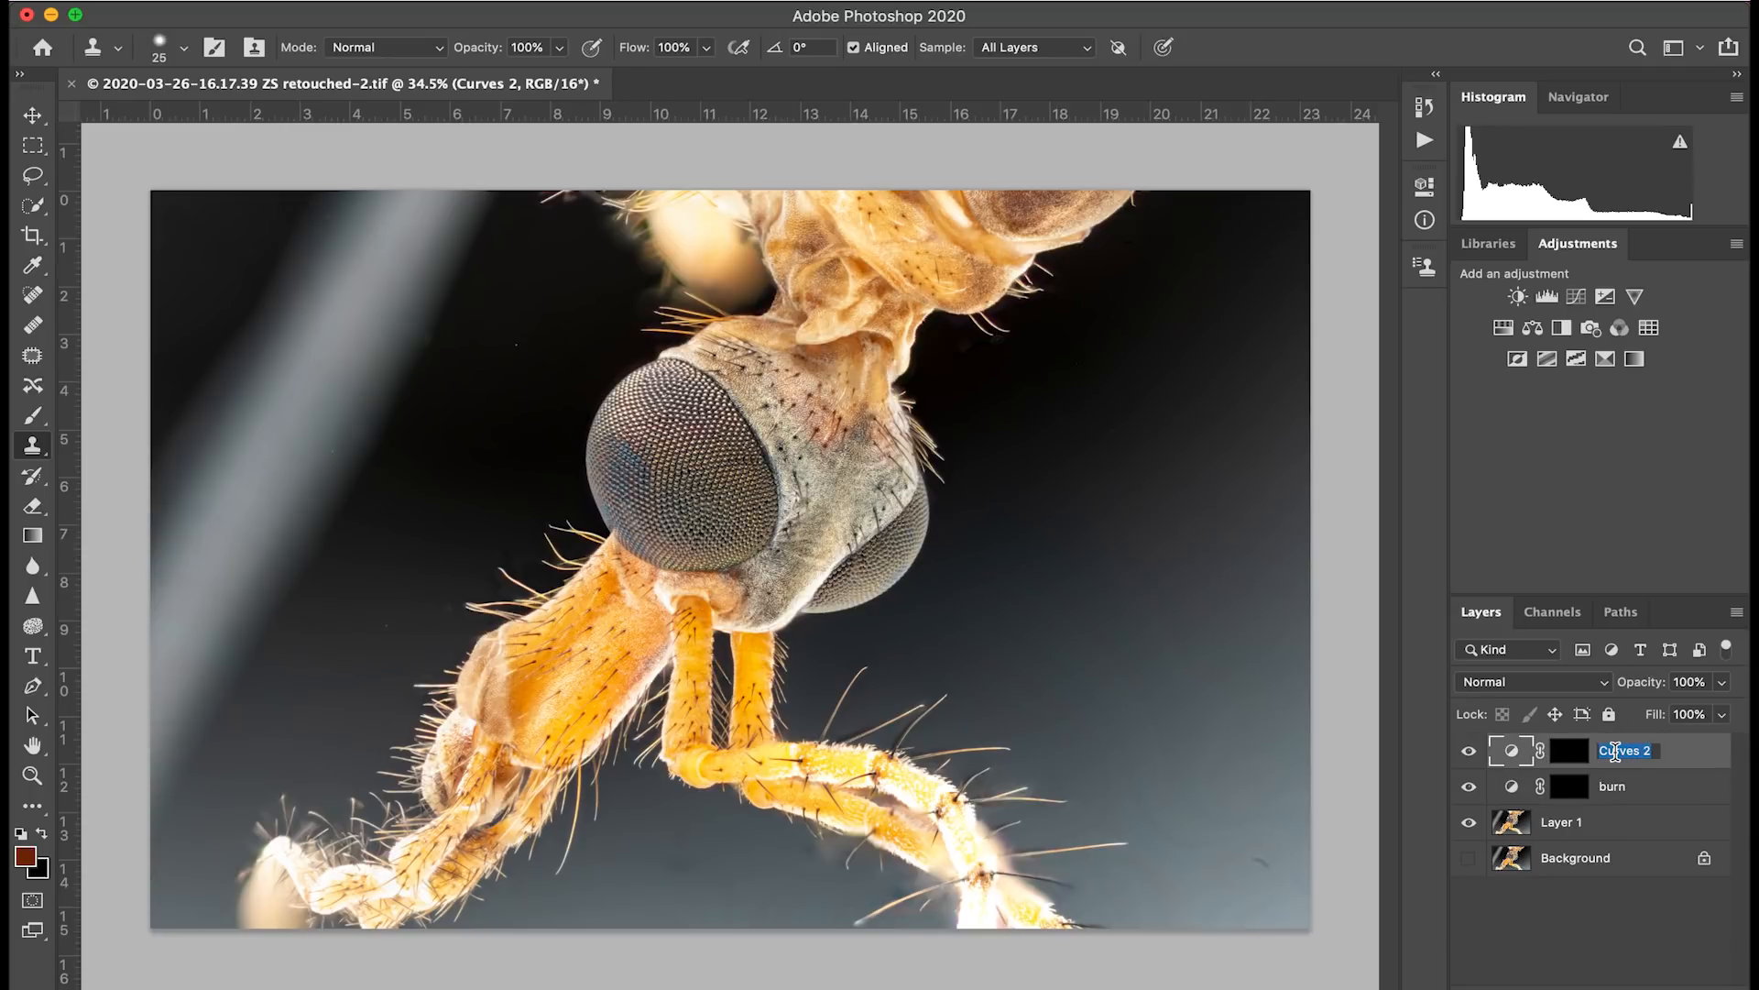
pyautogui.write('dodge')
pyautogui.press('Return')
# Target the burn layer's mask and set up a white brush at size 250 with 6% opacity
pyautogui.click(1573, 790)
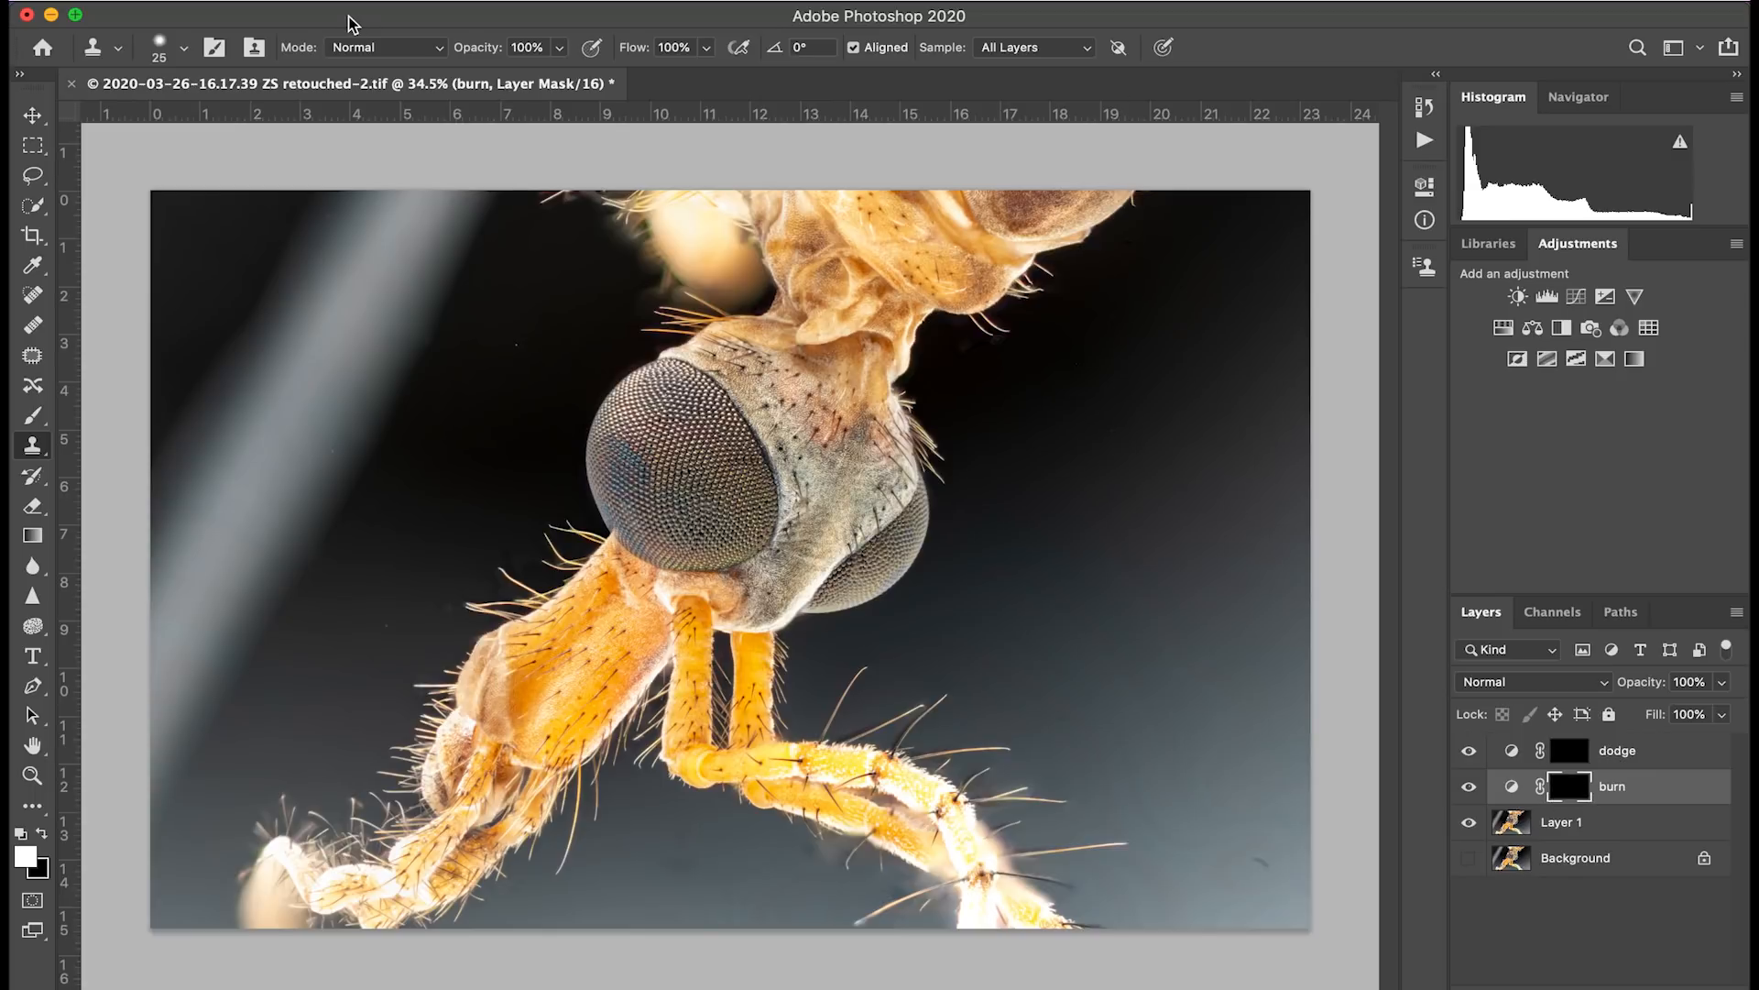
pyautogui.press('b')
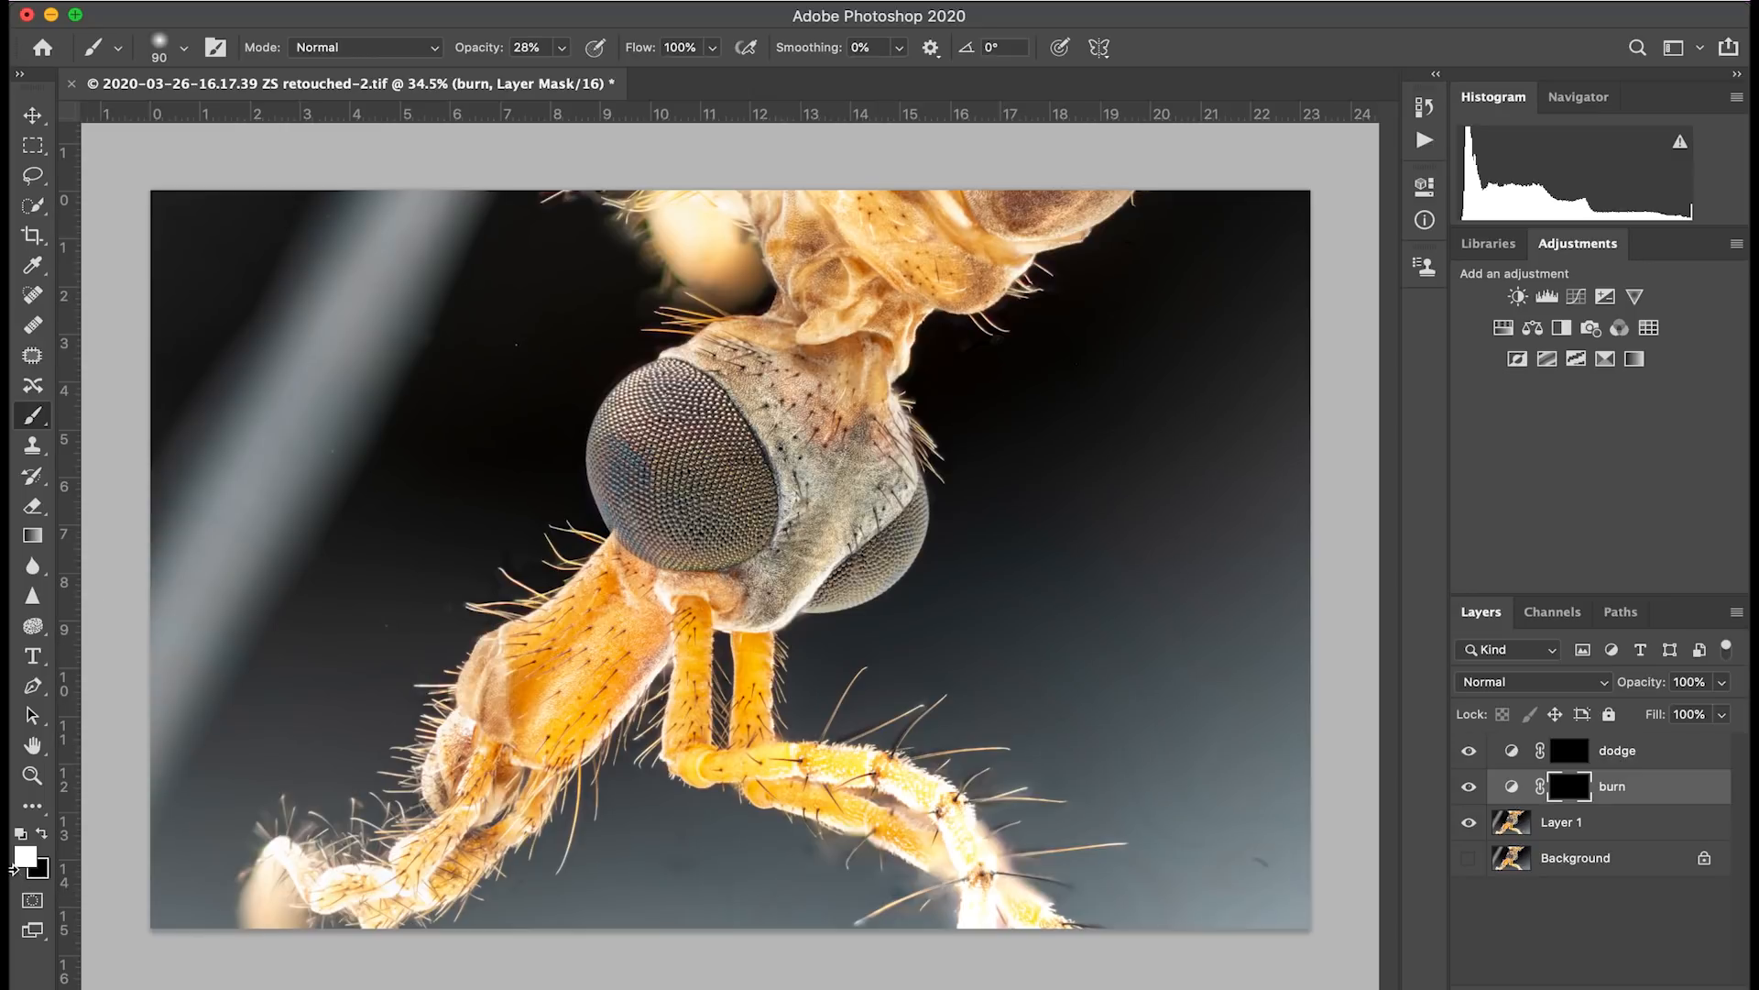
pyautogui.moveTo(483, 47)
pyautogui.mouseDown()
pyautogui.moveTo(414, 50)
pyautogui.moveTo(444, 42)
pyautogui.mouseUp()
pyautogui.press(']')
pyautogui.press(']')
pyautogui.press(']')
pyautogui.press(']')
pyautogui.press(']')
pyautogui.press(']')
# Paint white on the burn mask over the bright areas of the snout, palps and mouthpart tips, and set the brush opacity to 14%
pyautogui.moveTo(652, 648)
pyautogui.mouseDown()
pyautogui.moveTo(572, 740)
pyautogui.moveTo(628, 692)
pyautogui.moveTo(655, 633)
pyautogui.moveTo(596, 699)
pyautogui.moveTo(660, 601)
pyautogui.moveTo(663, 637)
pyautogui.mouseUp()
pyautogui.moveTo(603, 710)
pyautogui.mouseDown()
pyautogui.moveTo(586, 701)
pyautogui.moveTo(641, 630)
pyautogui.moveTo(569, 727)
pyautogui.moveTo(641, 629)
pyautogui.moveTo(601, 693)
pyautogui.moveTo(640, 641)
pyautogui.moveTo(569, 668)
pyautogui.moveTo(538, 718)
pyautogui.moveTo(623, 642)
pyautogui.mouseUp()
pyautogui.moveTo(615, 579)
pyautogui.mouseDown()
pyautogui.moveTo(655, 612)
pyautogui.moveTo(644, 583)
pyautogui.moveTo(671, 600)
pyautogui.moveTo(663, 620)
pyautogui.moveTo(655, 584)
pyautogui.moveTo(730, 622)
pyautogui.moveTo(782, 610)
pyautogui.moveTo(816, 572)
pyautogui.moveTo(751, 622)
pyautogui.moveTo(737, 618)
pyautogui.moveTo(798, 595)
pyautogui.moveTo(905, 503)
pyautogui.moveTo(796, 608)
pyautogui.moveTo(723, 623)
pyautogui.moveTo(809, 586)
pyautogui.moveTo(786, 618)
pyautogui.moveTo(715, 622)
pyautogui.moveTo(782, 613)
pyautogui.mouseUp()
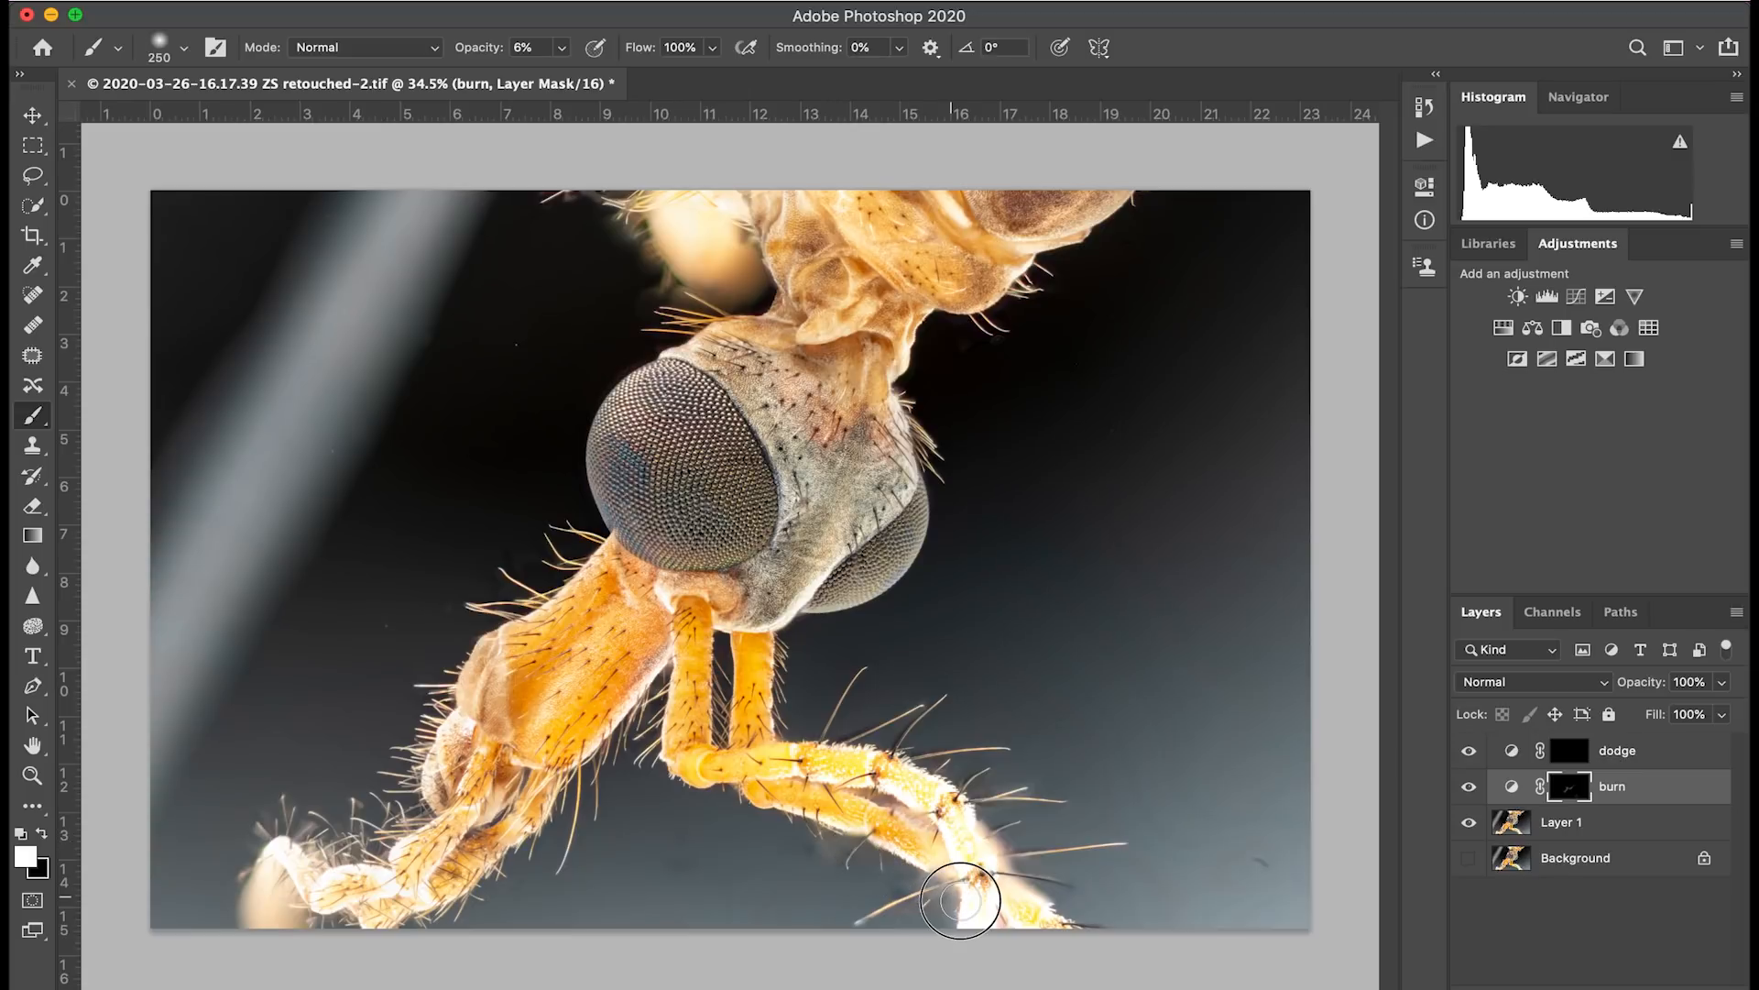
pyautogui.moveTo(1012, 835)
pyautogui.mouseDown()
pyautogui.moveTo(936, 794)
pyautogui.moveTo(895, 795)
pyautogui.moveTo(908, 824)
pyautogui.moveTo(838, 823)
pyautogui.moveTo(839, 852)
pyautogui.moveTo(921, 854)
pyautogui.mouseUp()
pyautogui.moveTo(303, 838)
pyautogui.mouseDown()
pyautogui.moveTo(389, 866)
pyautogui.moveTo(385, 846)
pyautogui.moveTo(454, 806)
pyautogui.moveTo(410, 873)
pyautogui.moveTo(396, 849)
pyautogui.moveTo(340, 893)
pyautogui.moveTo(391, 842)
pyautogui.moveTo(406, 886)
pyautogui.moveTo(544, 774)
pyautogui.moveTo(473, 852)
pyautogui.moveTo(491, 839)
pyautogui.moveTo(478, 846)
pyautogui.moveTo(440, 783)
pyautogui.moveTo(469, 715)
pyautogui.moveTo(435, 764)
pyautogui.moveTo(439, 779)
pyautogui.moveTo(481, 653)
pyautogui.moveTo(396, 792)
pyautogui.moveTo(429, 772)
pyautogui.moveTo(443, 686)
pyautogui.moveTo(478, 668)
pyautogui.mouseUp()
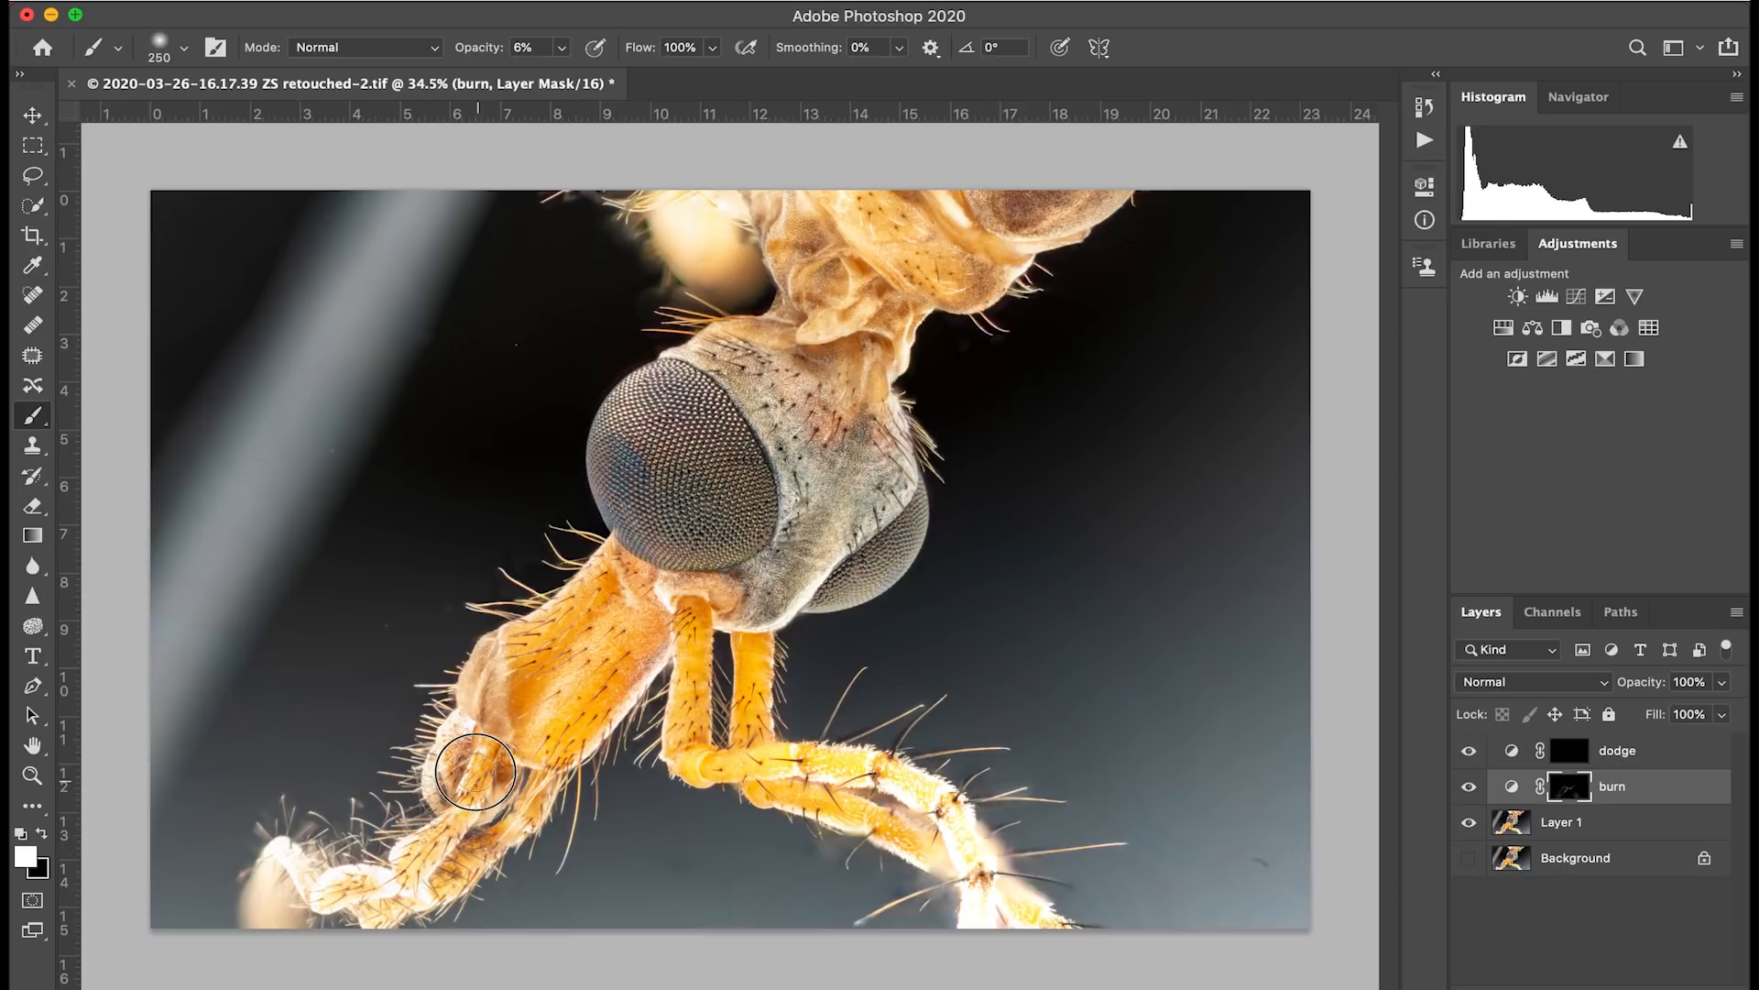
pyautogui.moveTo(485, 51); pyautogui.dragTo(496, 55)
# Toggle the burn layer's visibility to compare the image with and without the darkening
pyautogui.click(1469, 788)
pyautogui.click(1469, 788)
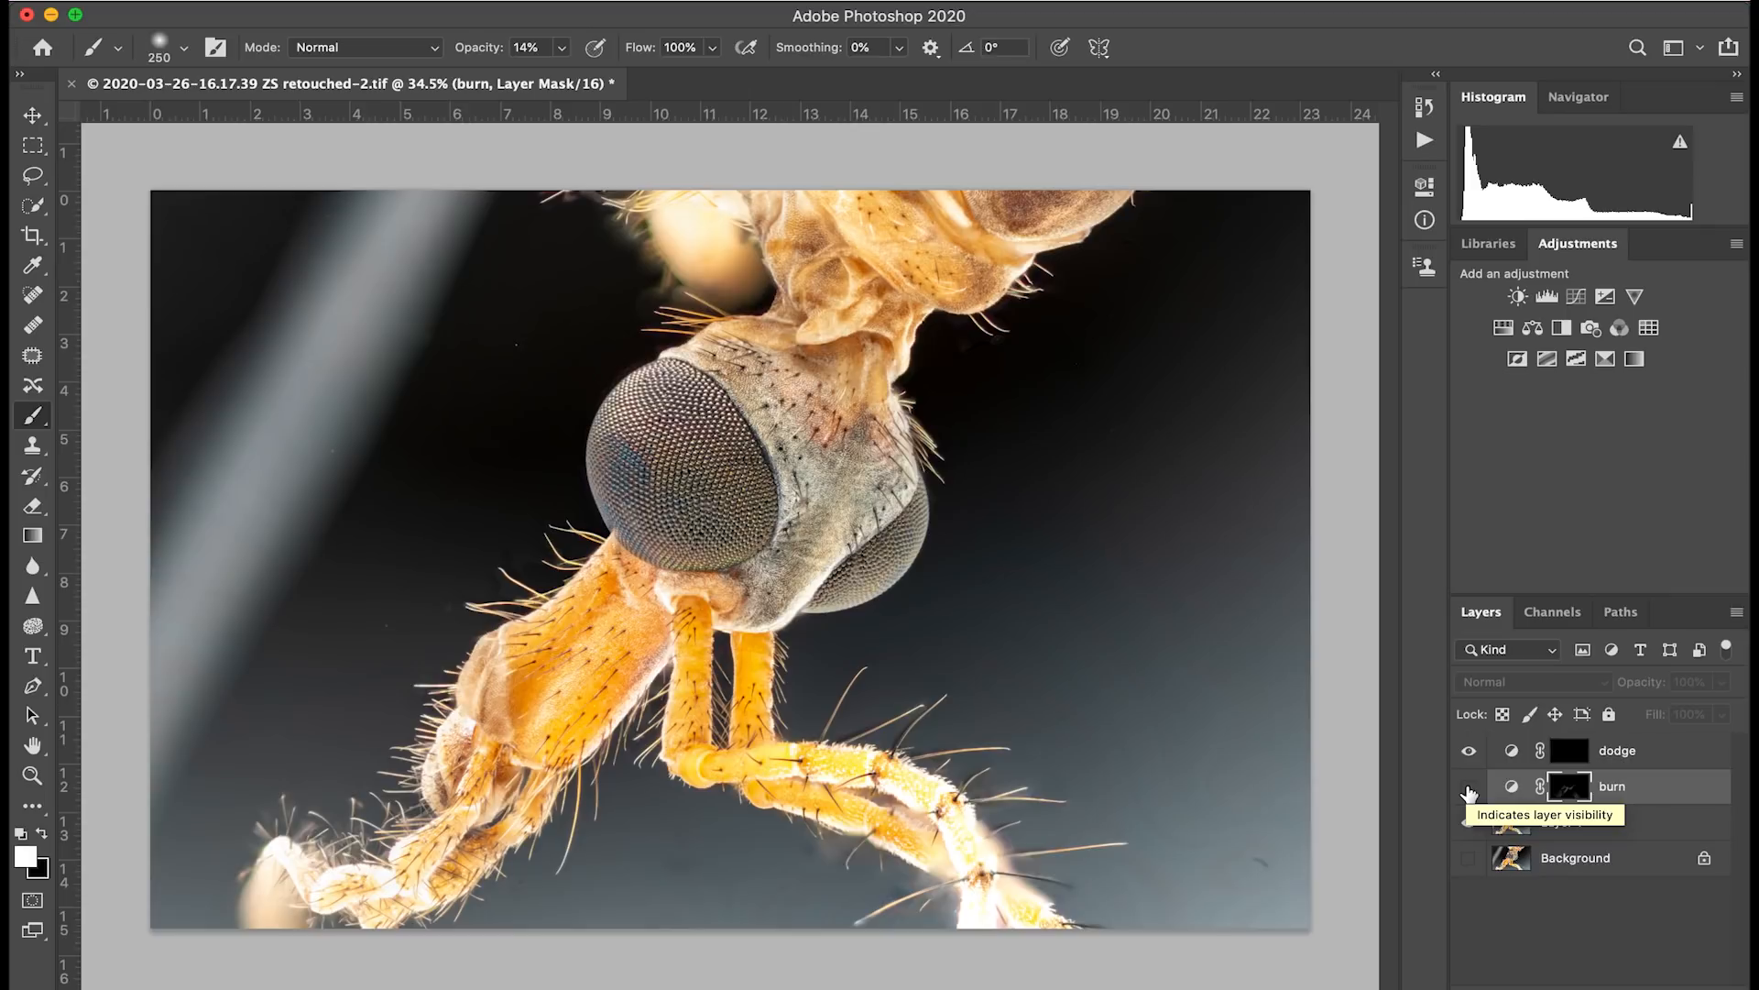
pyautogui.click(1469, 788)
pyautogui.click(1469, 790)
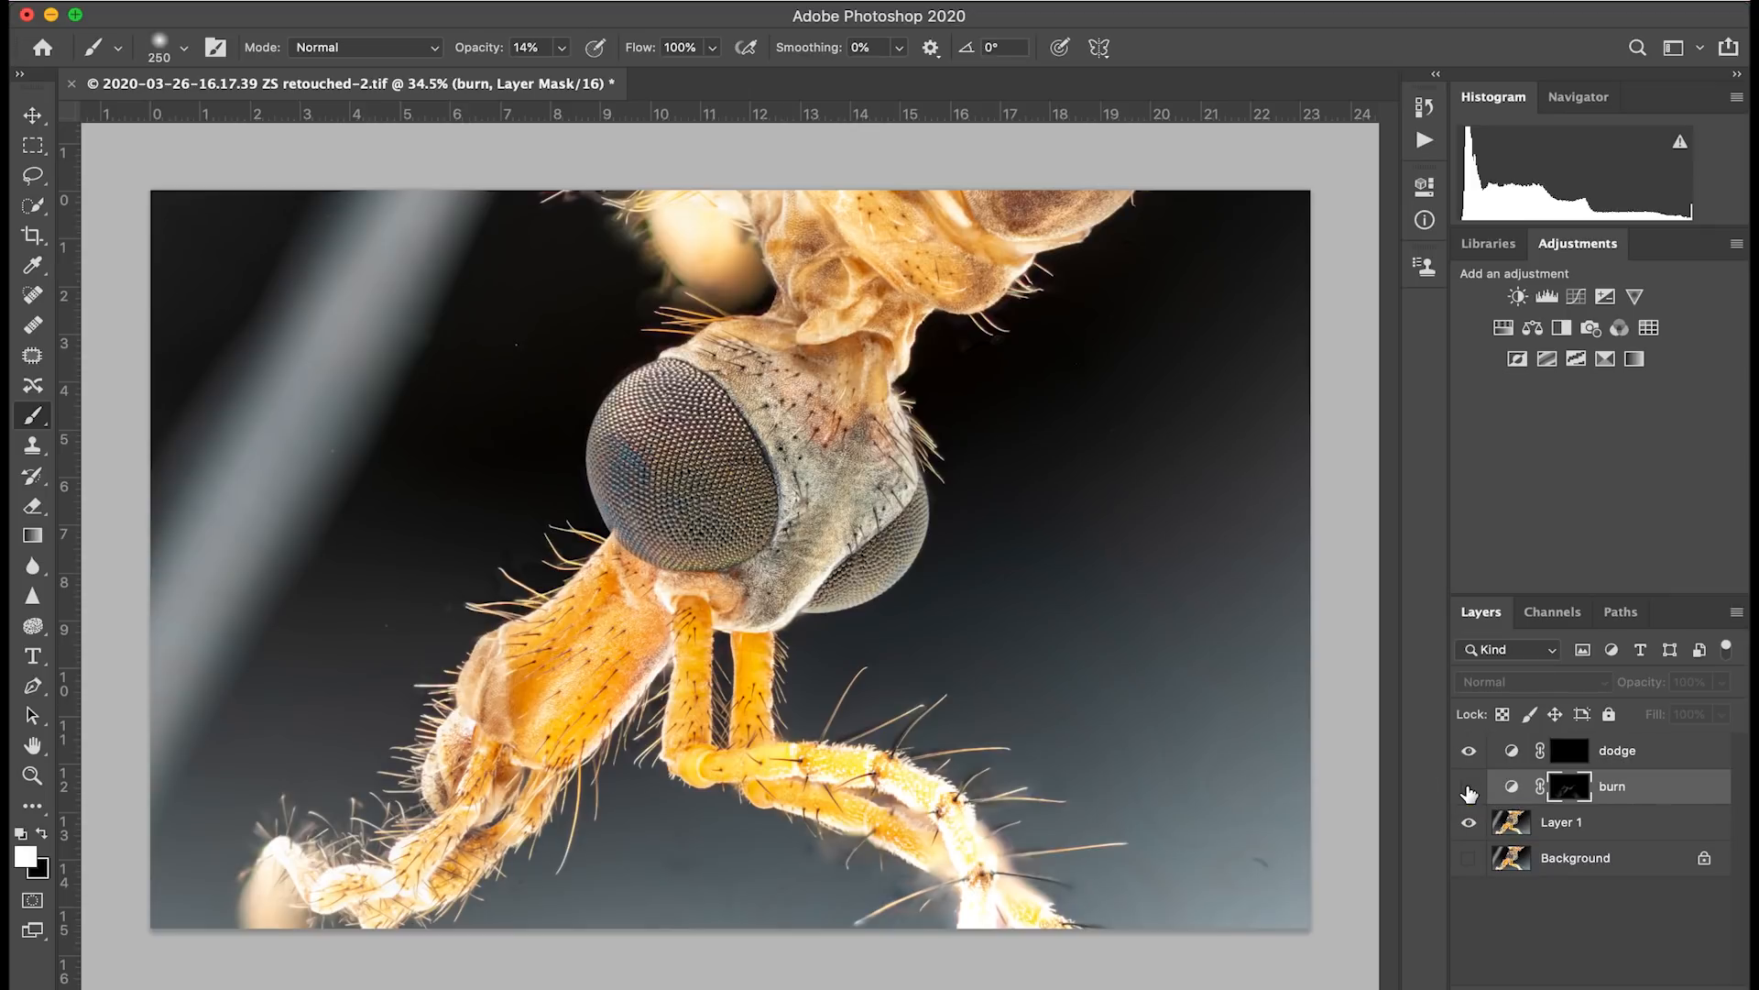
pyautogui.click(1469, 790)
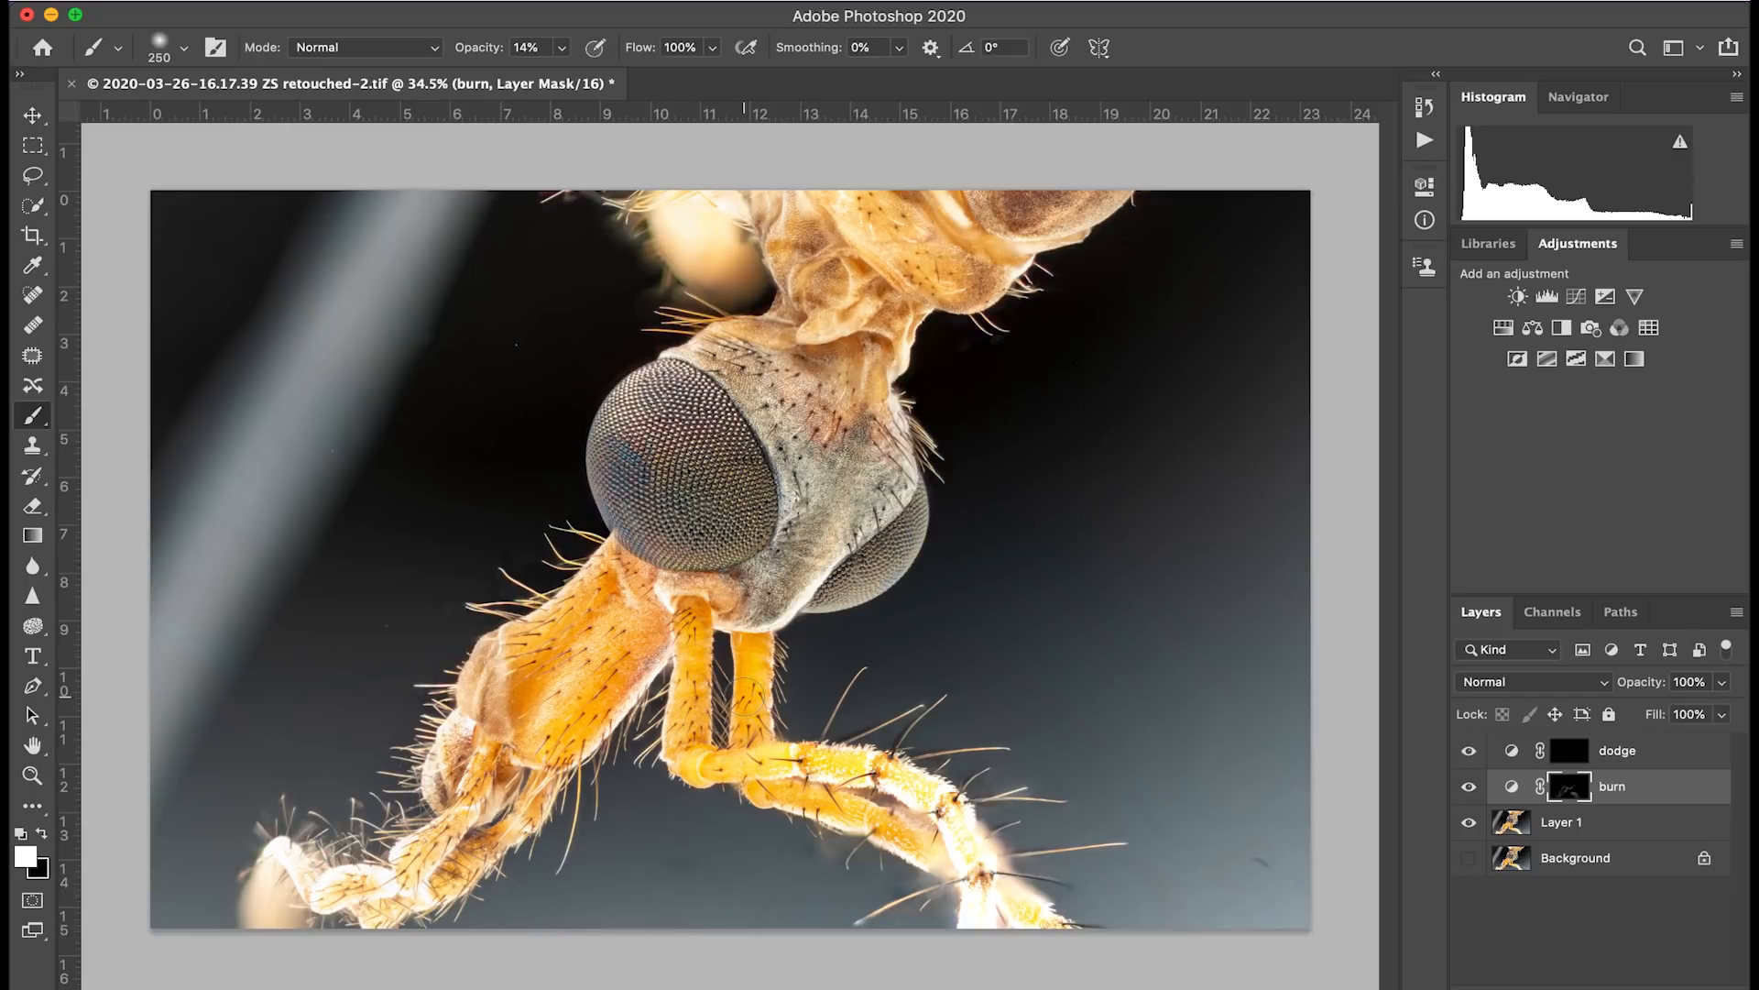
# Check the Background layer's flattening option without applying it, and save the image with its layers intact
pyautogui.rightClick(1638, 863)
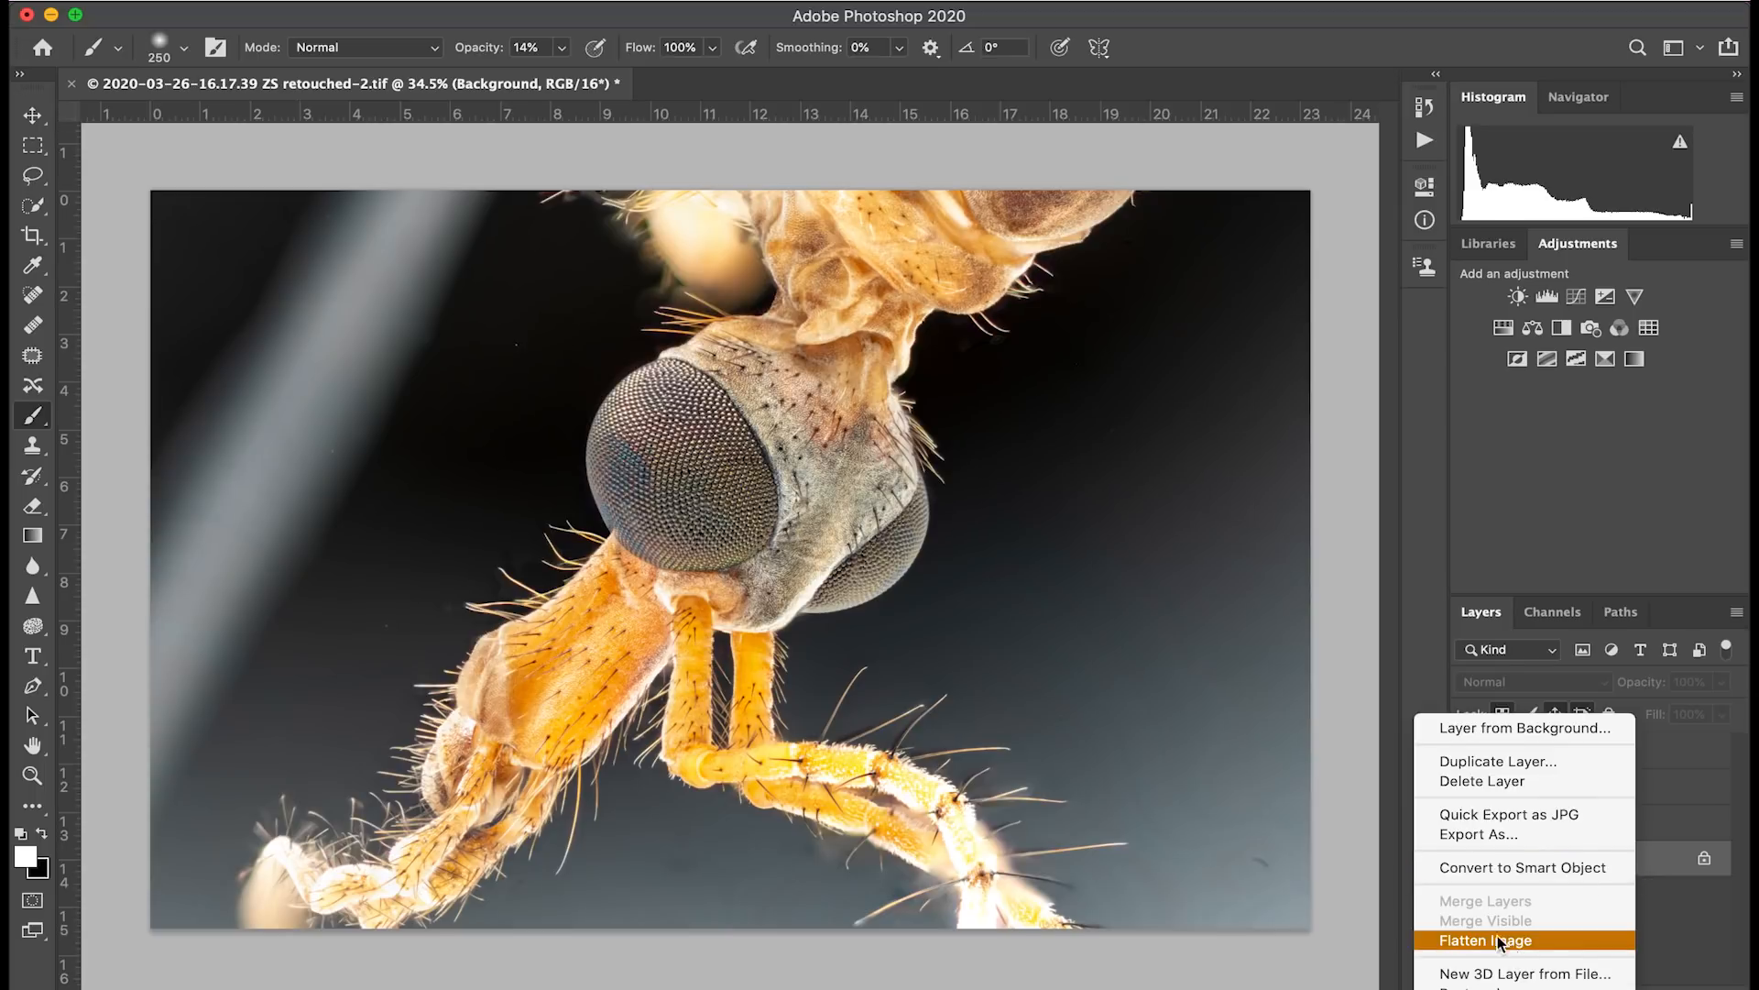
pyautogui.click(1701, 916)
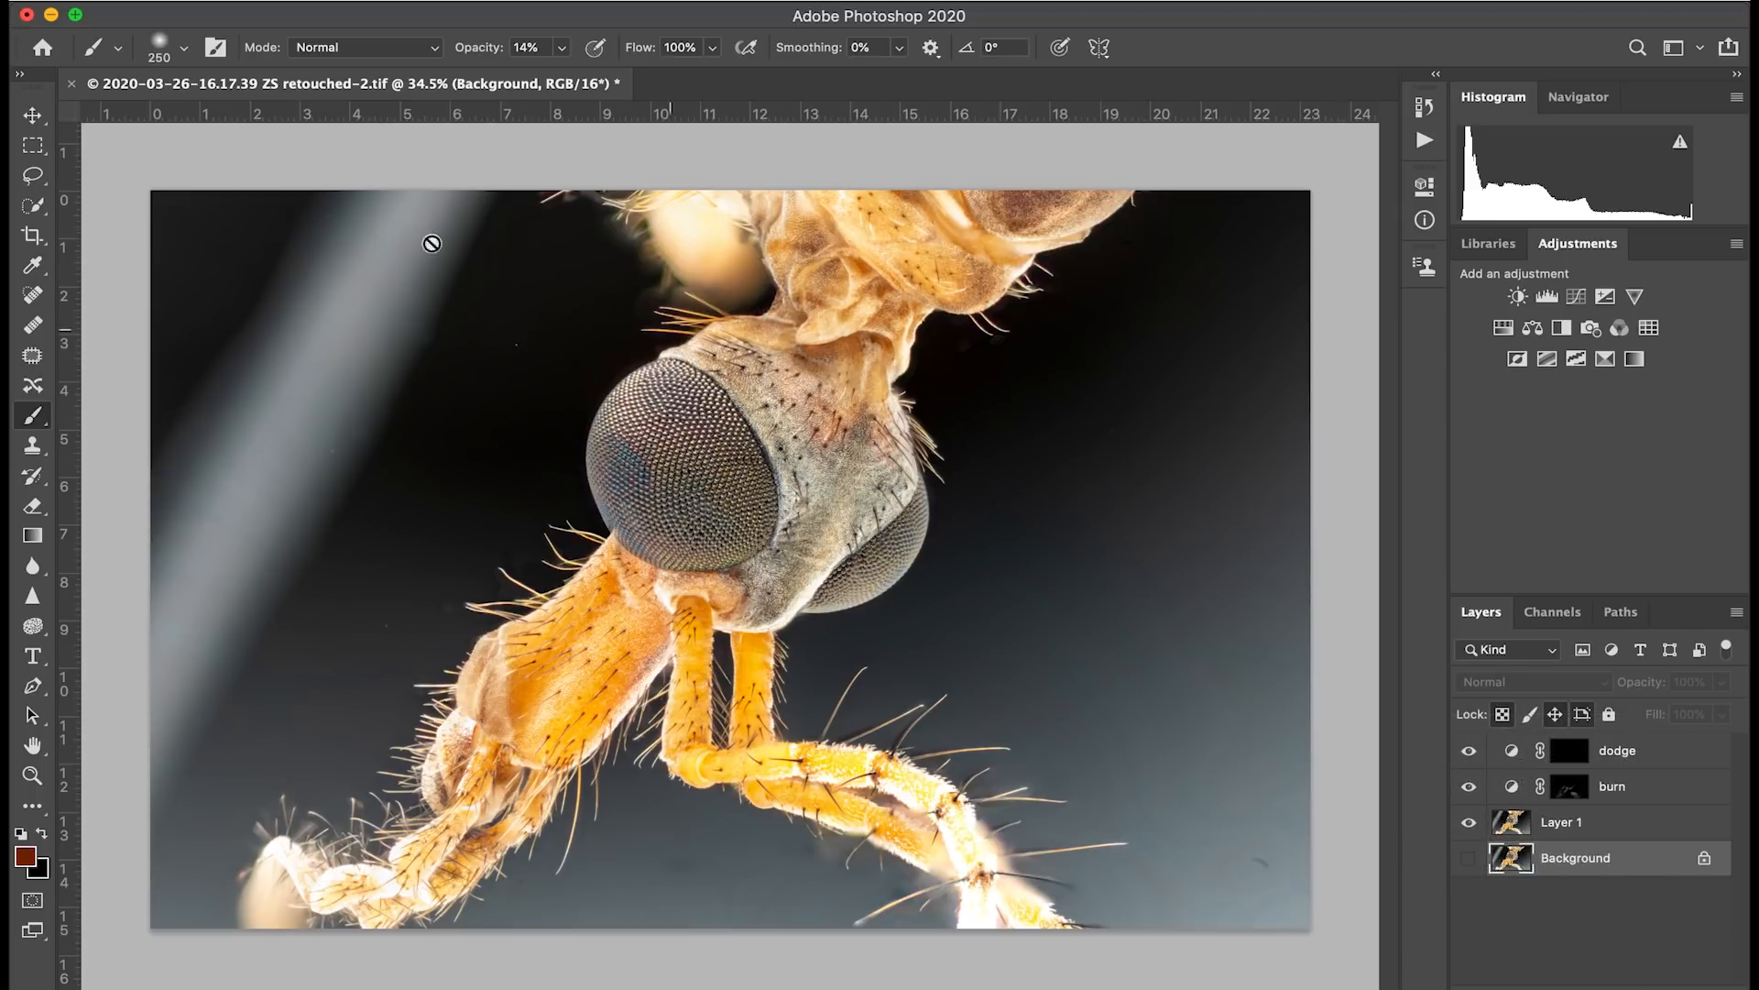
pyautogui.click(198, 5)
pyautogui.click(234, 235)
# Switch to Lightroom Classic and select the saved 2020-03-26-16.17.39 ZS retouched-2-Edit.tif
pyautogui.moveTo(766, 985)
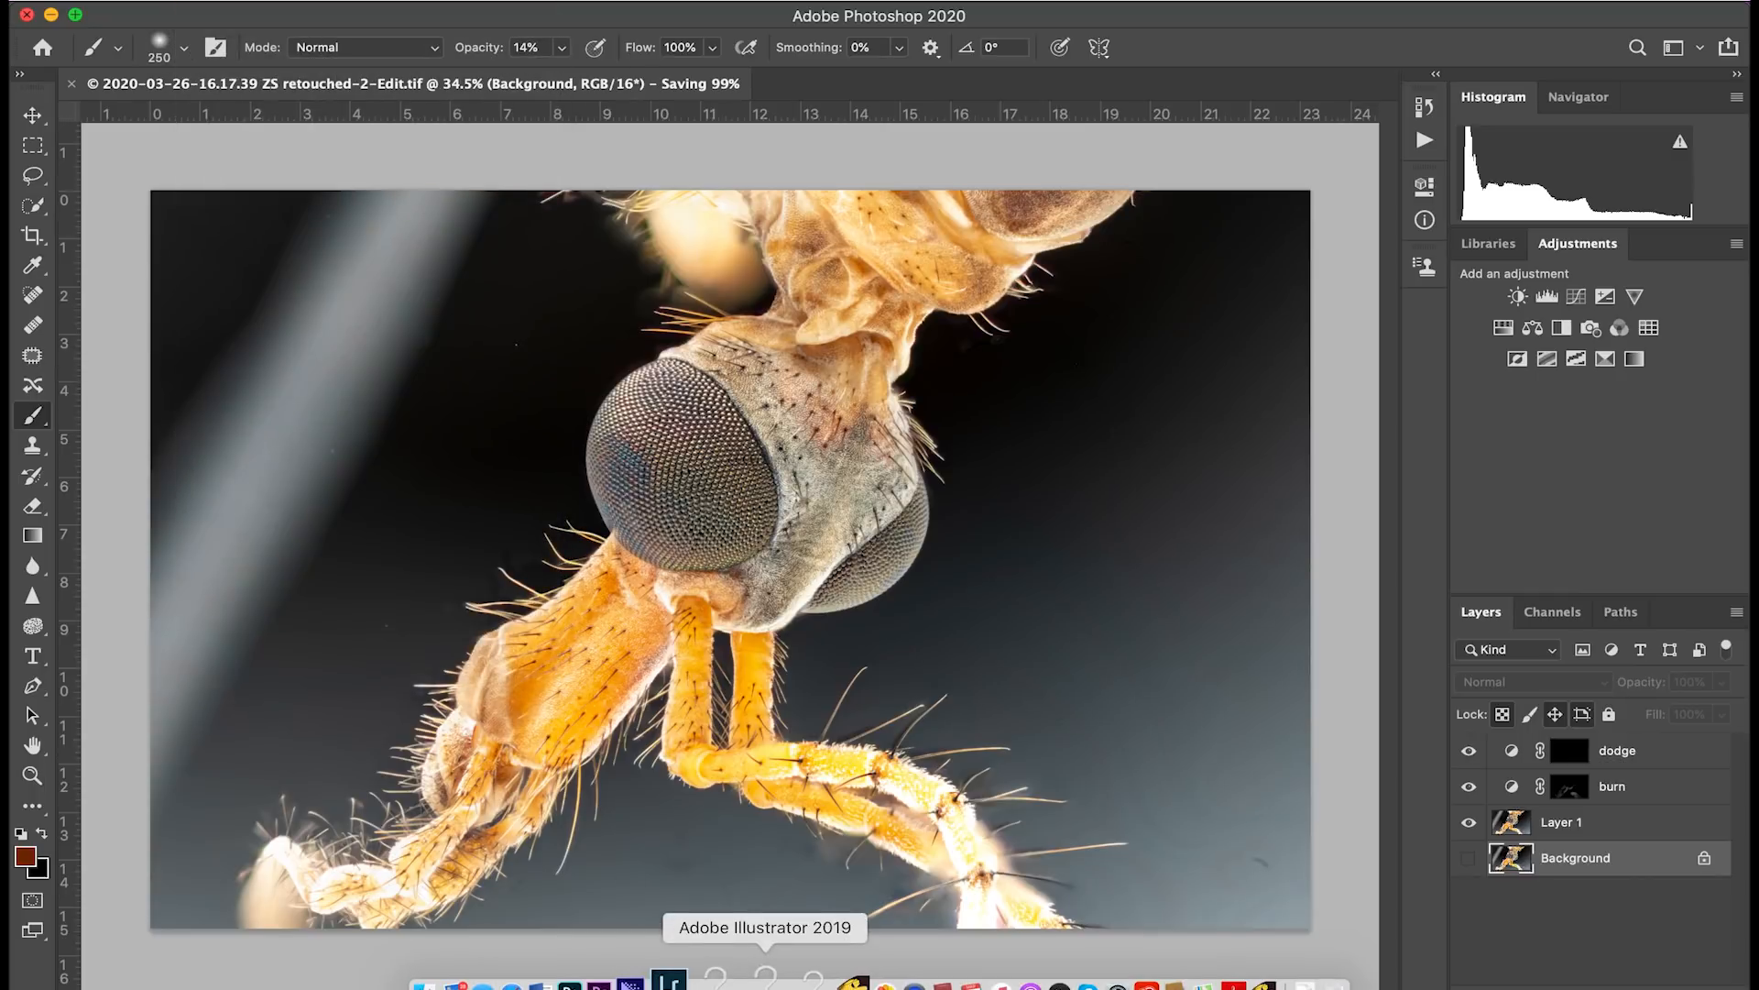
pyautogui.click(702, 983)
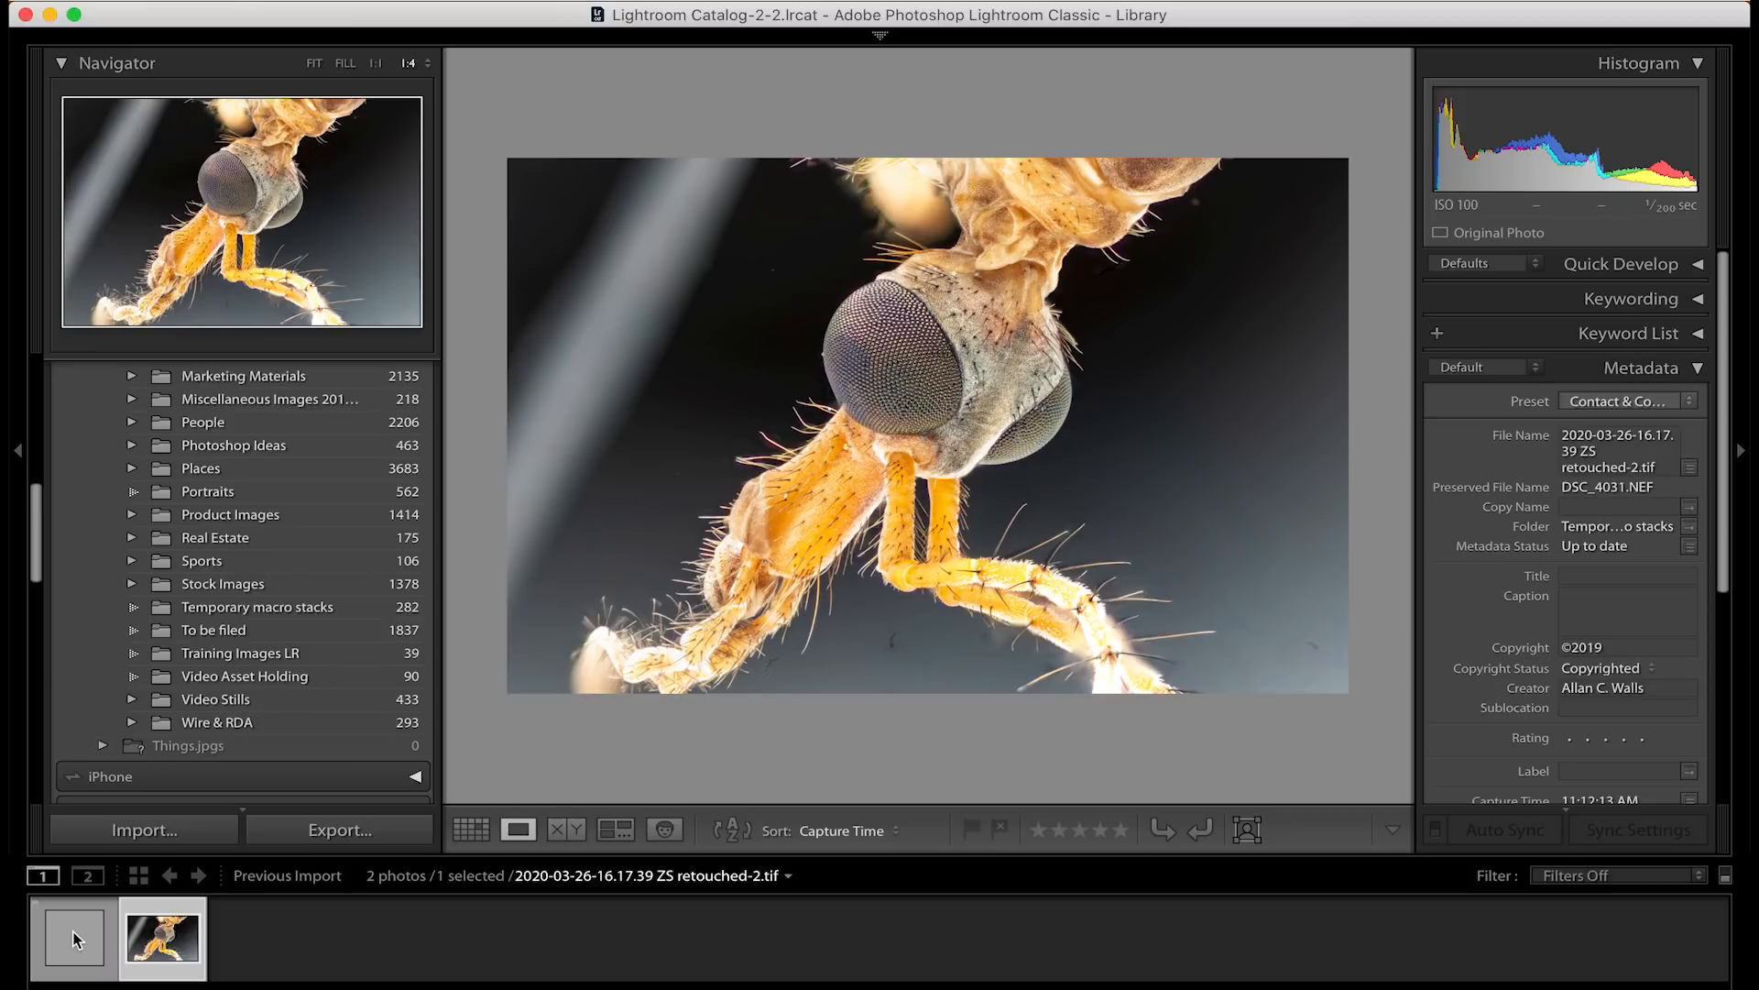
pyautogui.click(73, 931)
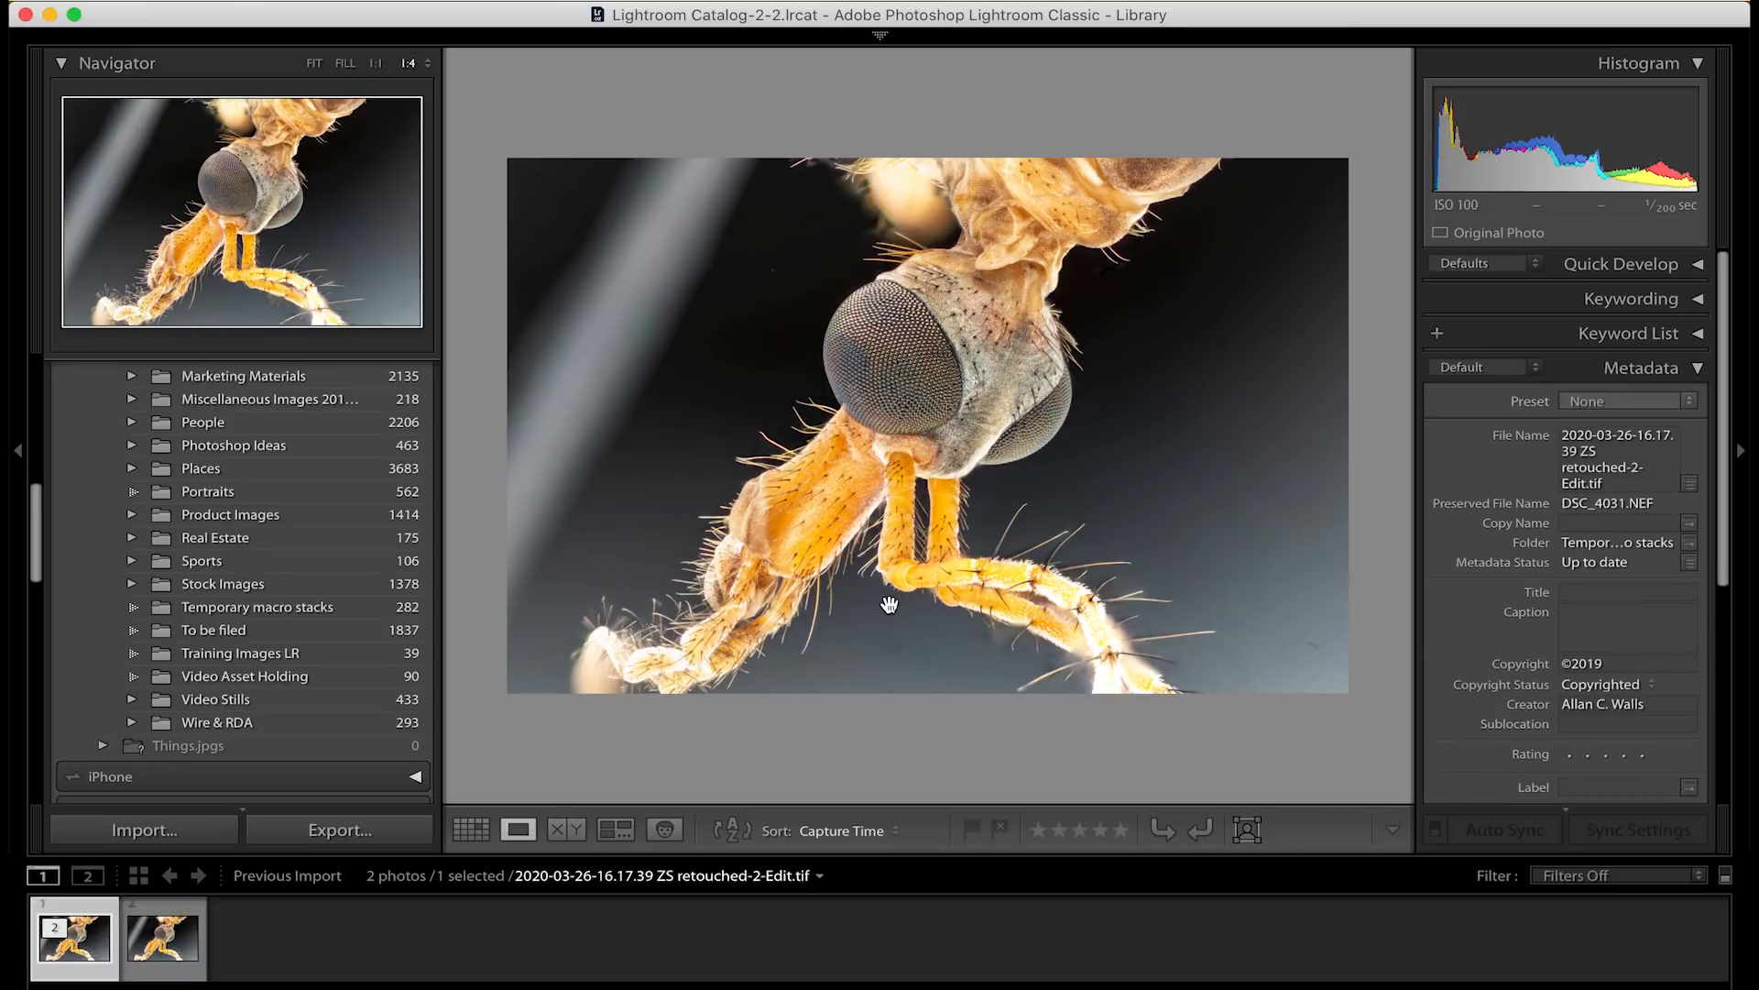